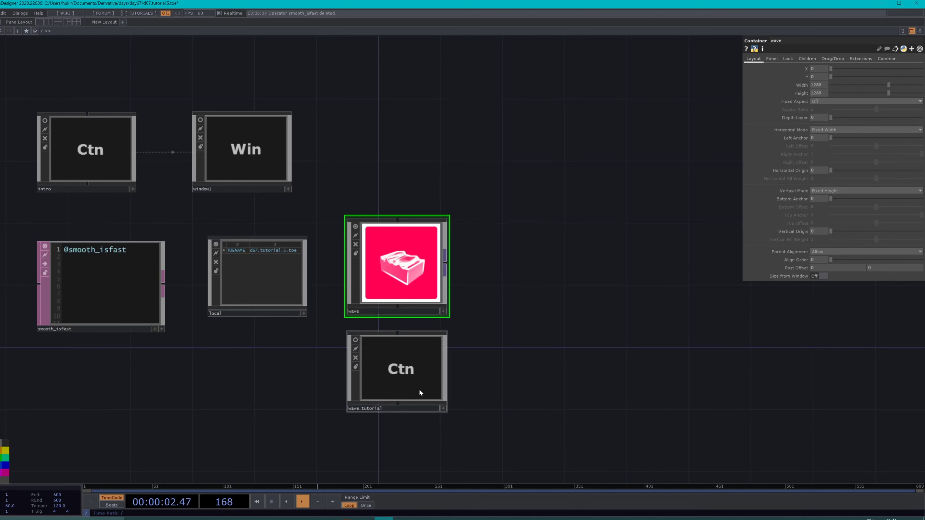
Step: Go inside the wave_tutorial container and place a Pattern CHOP in its empty network
scroll(420, 386, up, 5)
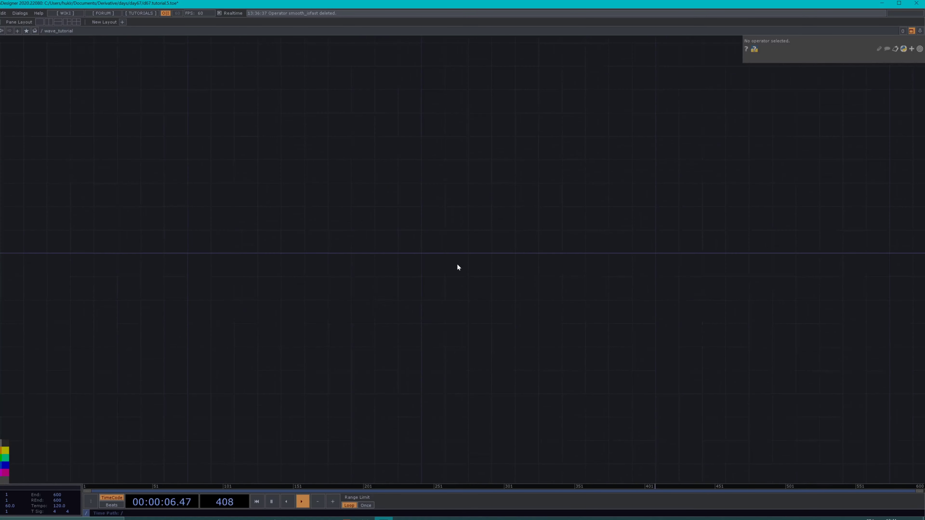
drag(452, 250, 363, 277)
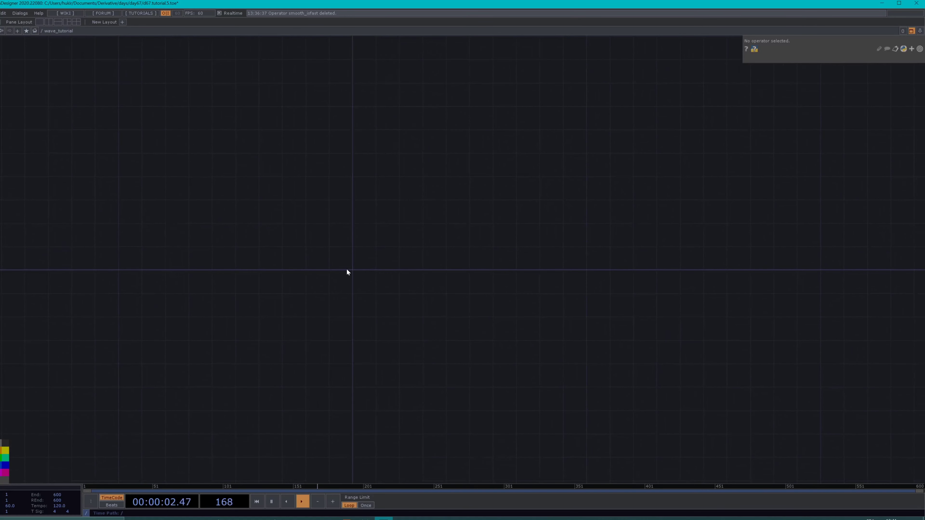
key(Tab)
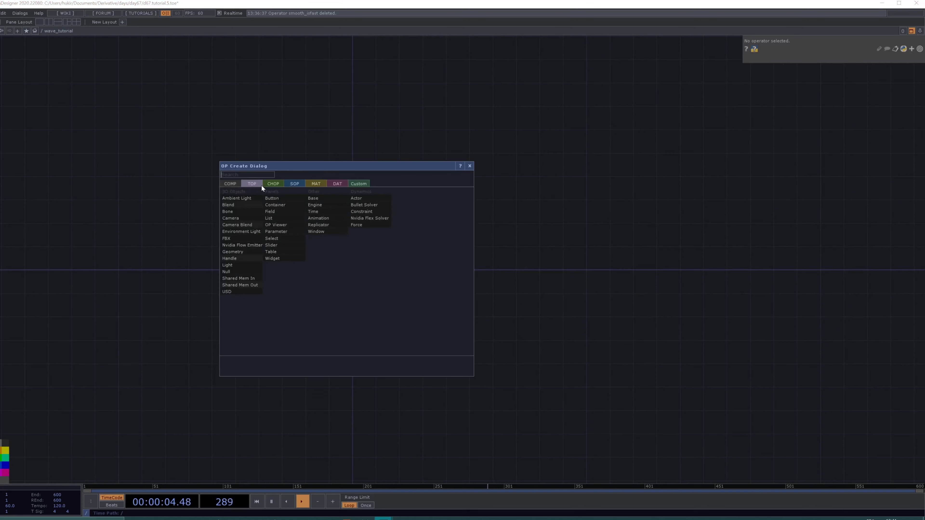
click(272, 184)
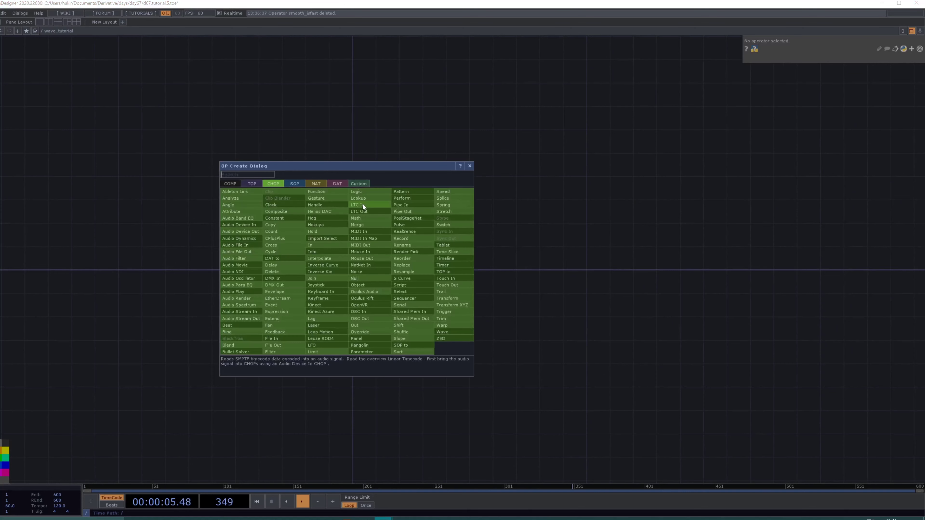
click(421, 192)
click(334, 278)
Step: Add a Null CHOP connected to the output of the pattern node
scroll(378, 251, up, 8)
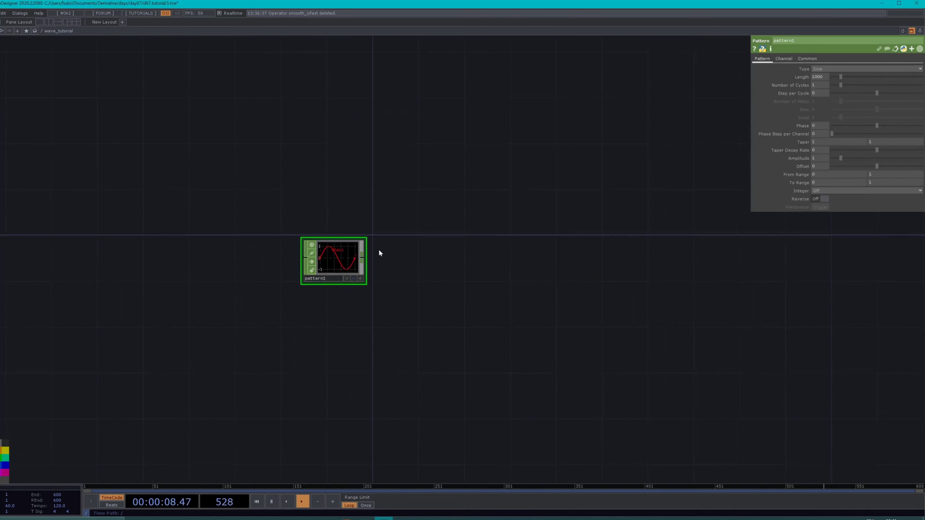
drag(384, 283, 372, 316)
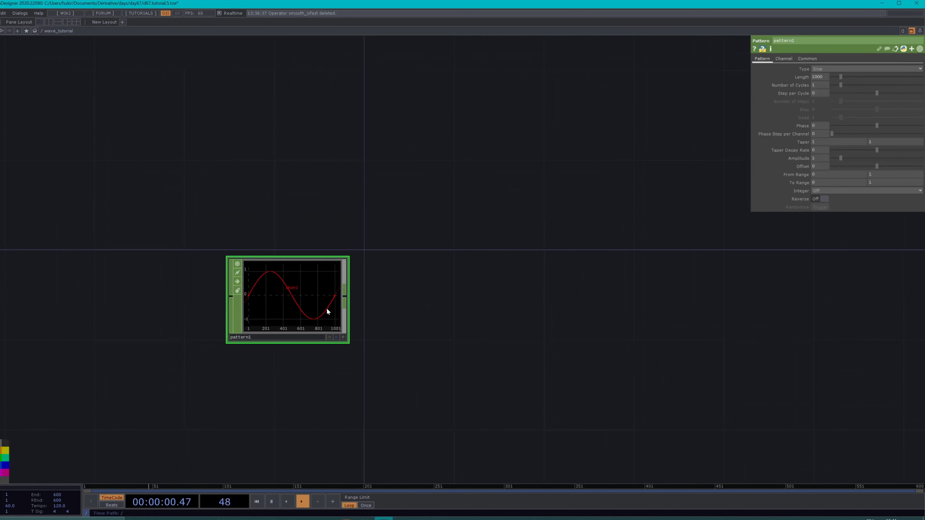
key(Tab)
text(null)
key(Return)
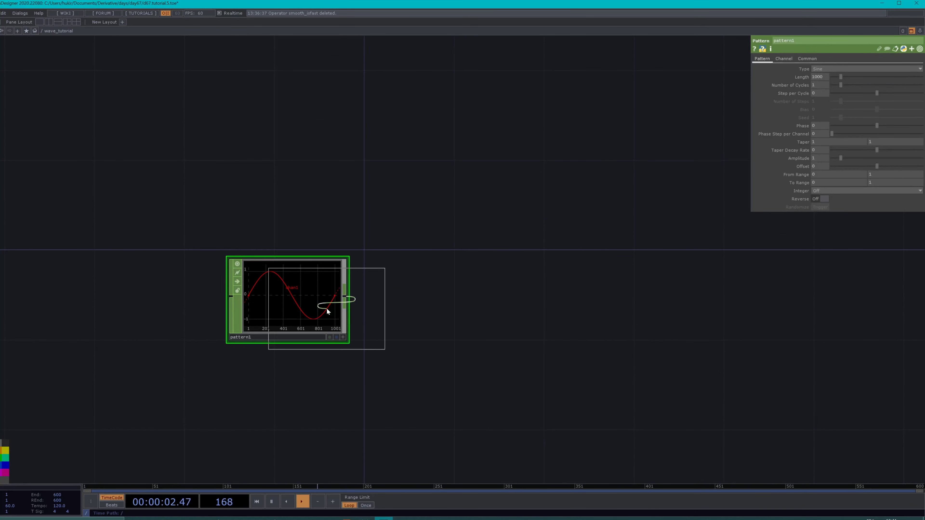
click(557, 296)
Step: Place a Line SOP directly above the pattern node
scroll(265, 182, down, 3)
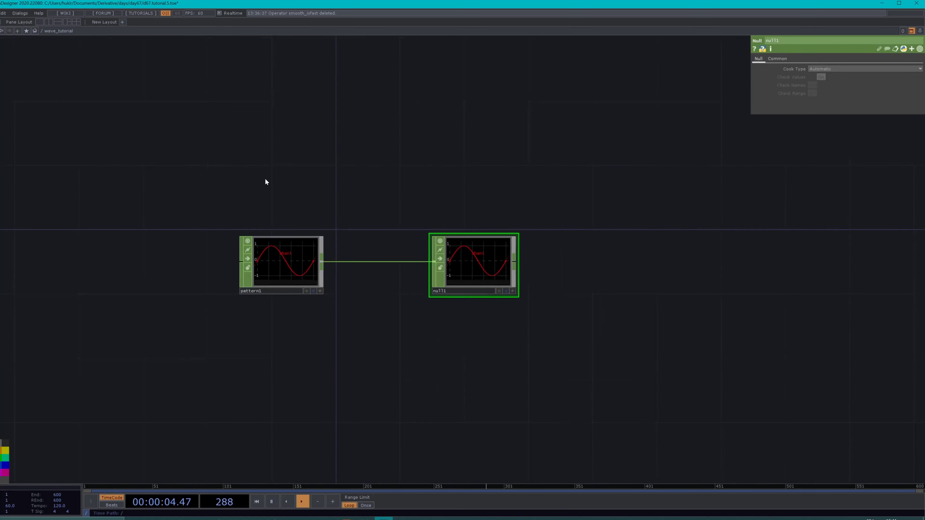
drag(265, 182, 263, 223)
key(Tab)
click(209, 135)
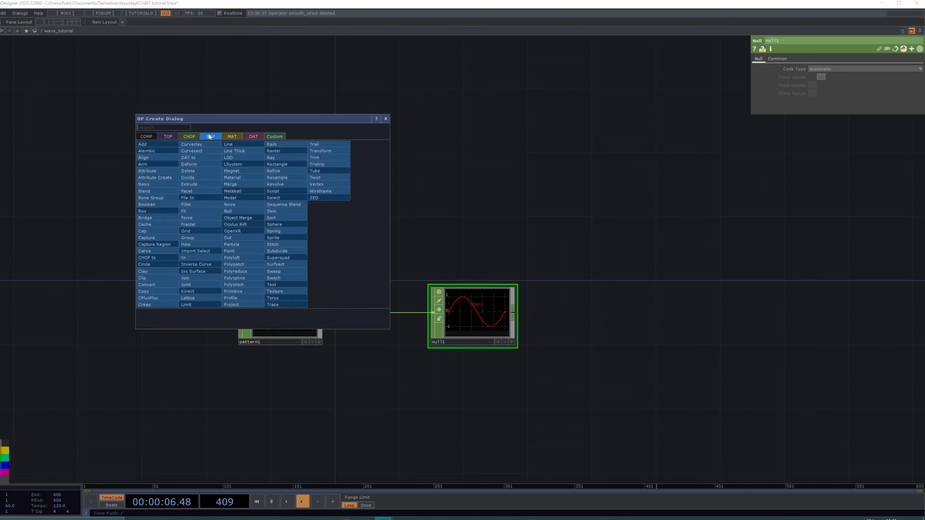
click(223, 145)
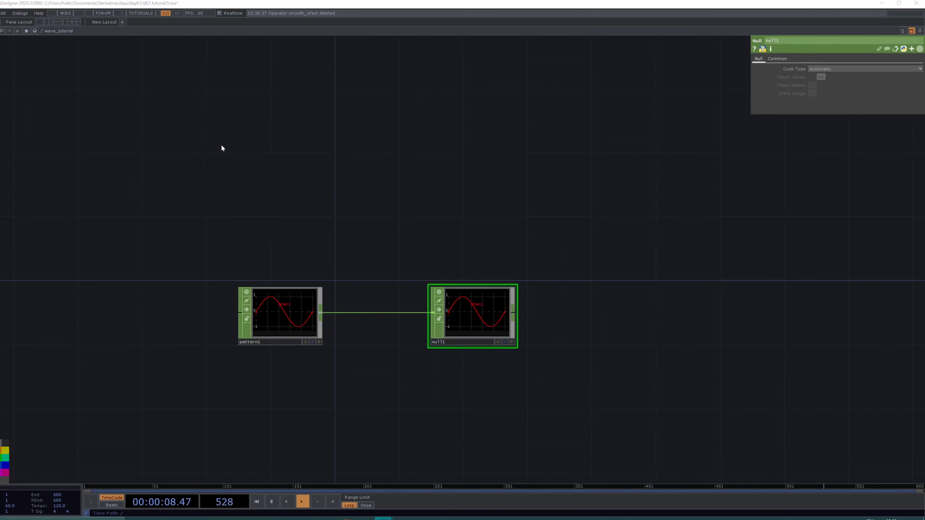
click(288, 249)
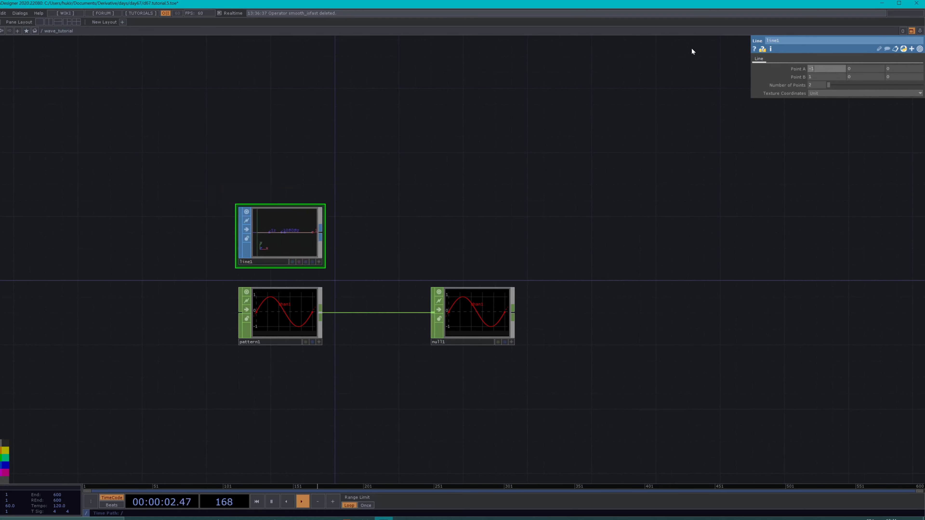
Step: Append a CHOP to SOP to the line's output and place it above the null
right_click(320, 235)
text(c)
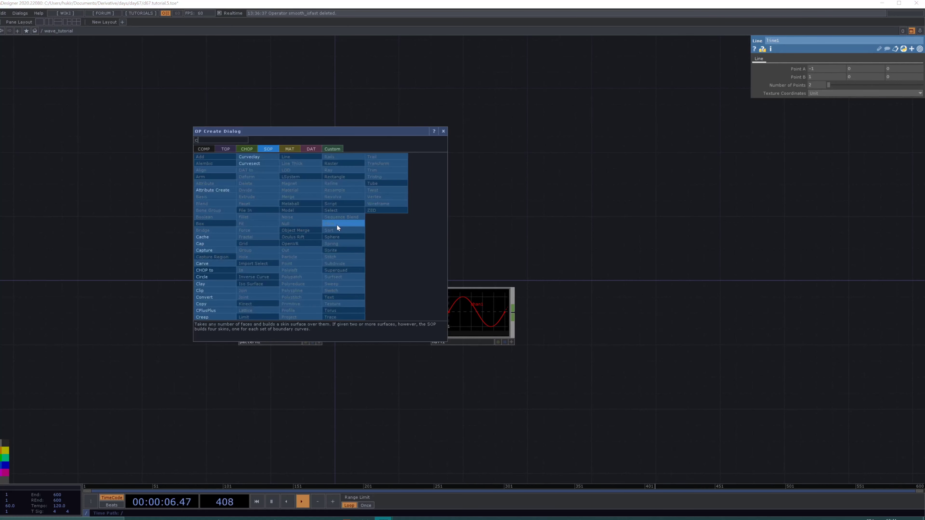
text(hop)
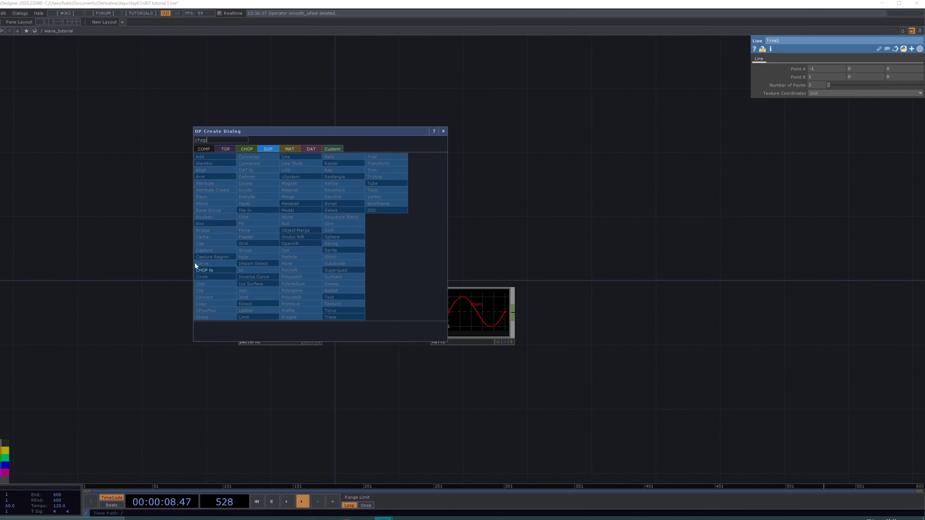
click(207, 270)
click(466, 235)
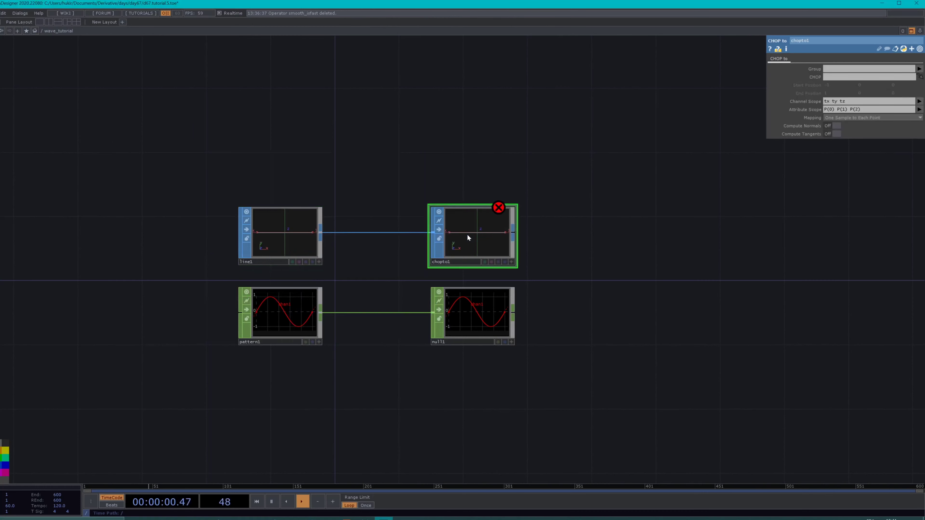
Step: Reference null1 as the CHOP of the CHOP to node and set its channel scope to only chan1
drag(496, 326, 487, 220)
click(856, 76)
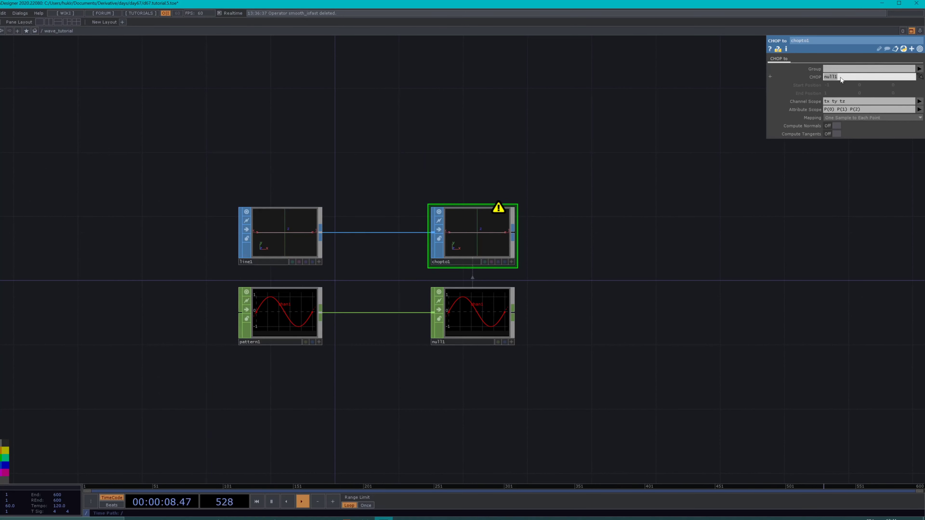
click(919, 100)
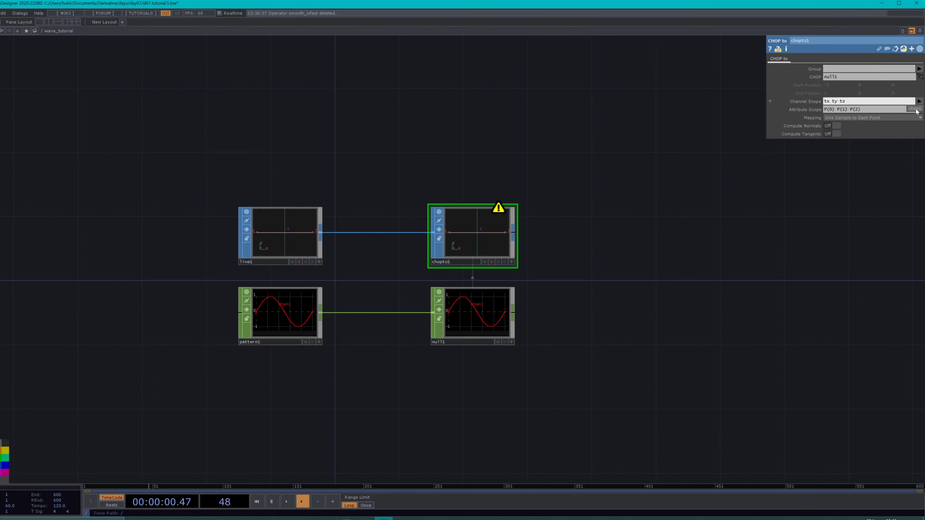
click(915, 109)
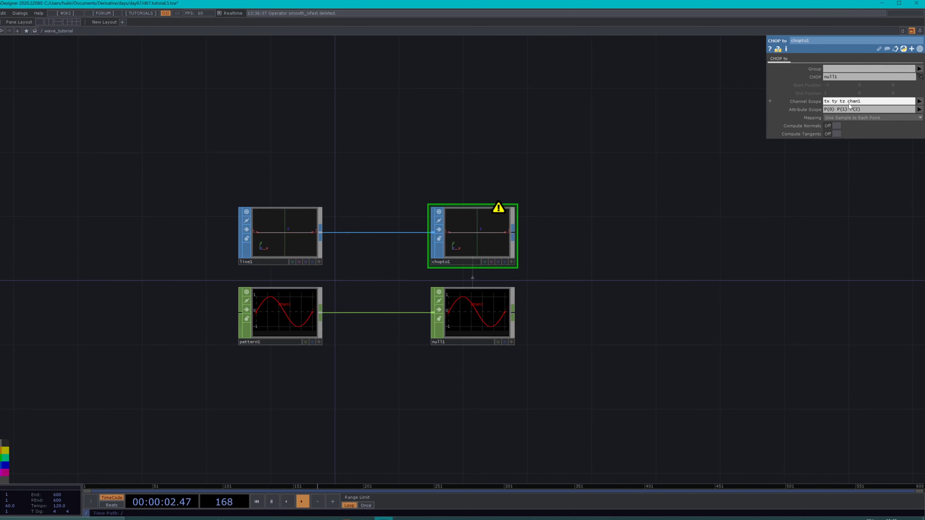
drag(849, 103, 606, 109)
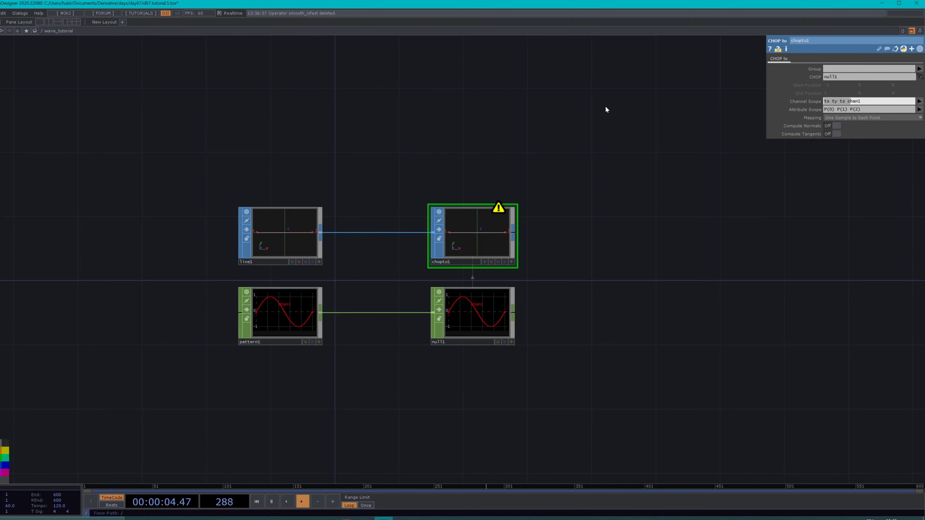
key(BackSpace)
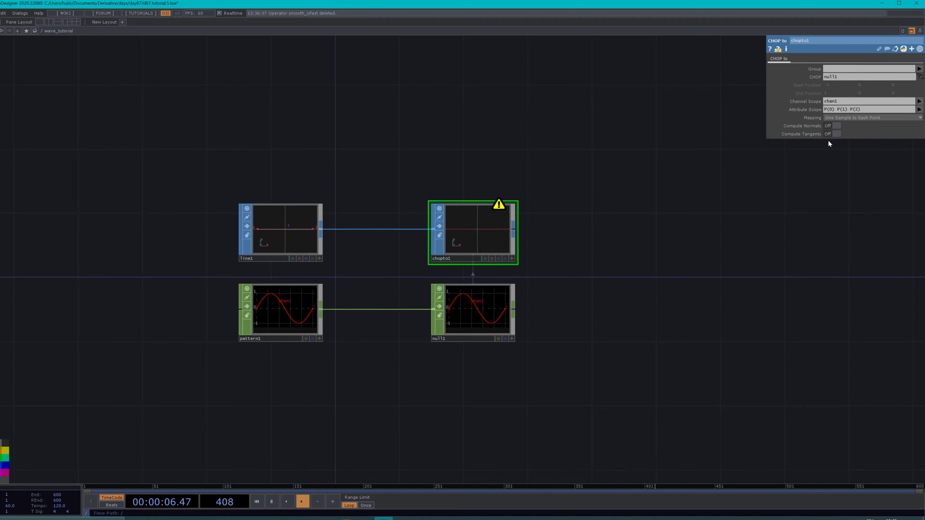
Step: Reduce the CHOP to node's attribute scope to P(1)
click(837, 110)
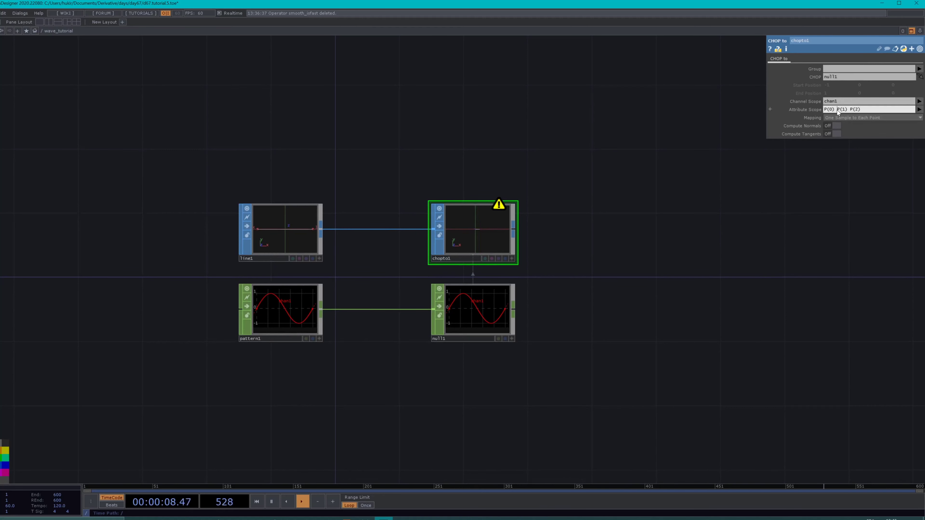
drag(836, 109, 659, 109)
key(BackSpace)
click(694, 258)
scroll(303, 256, up, 2)
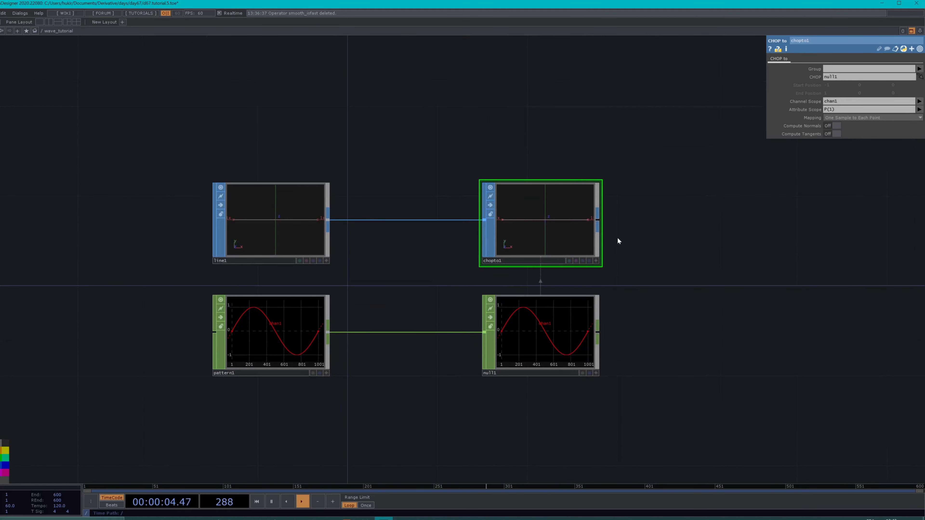
Step: Examine the operator info of the line and the pattern to compare their point and sample counts
right_drag(659, 378, 590, 350)
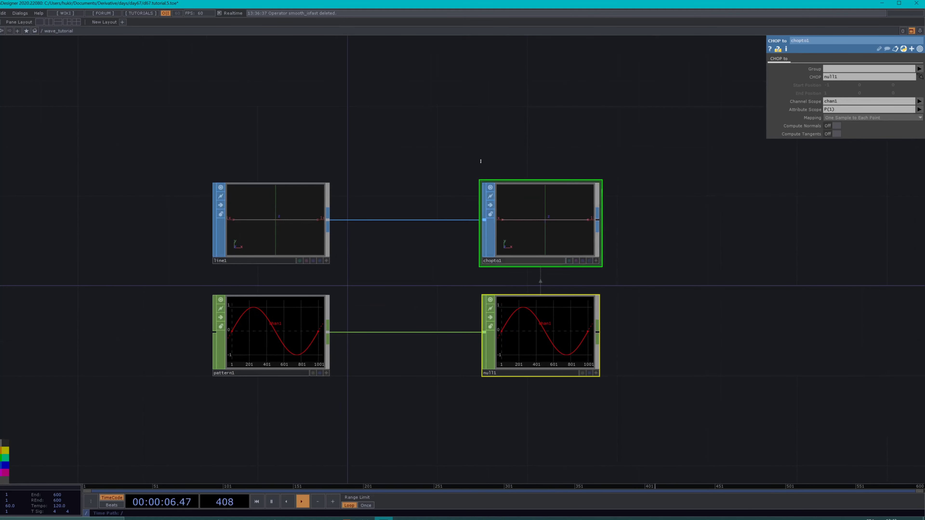
drag(245, 264, 259, 276)
click(306, 250)
middle_click(312, 239)
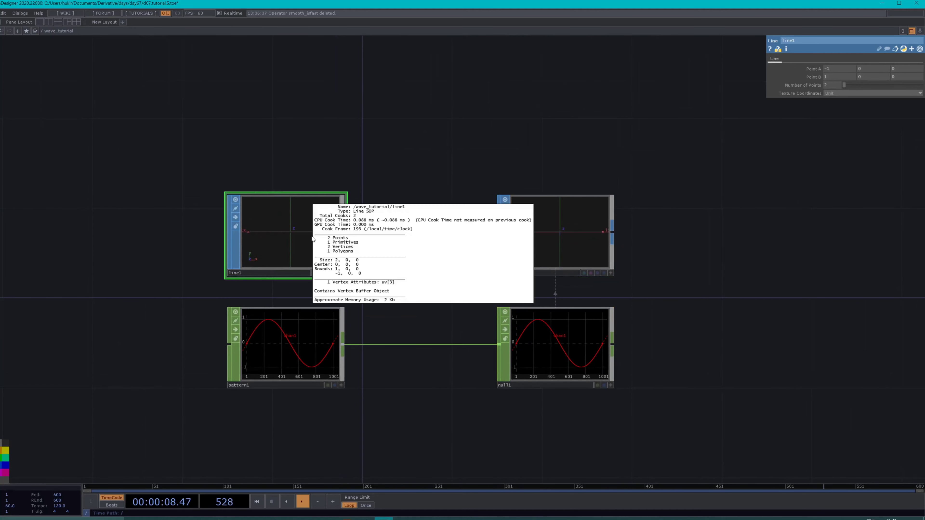
middle_click(280, 342)
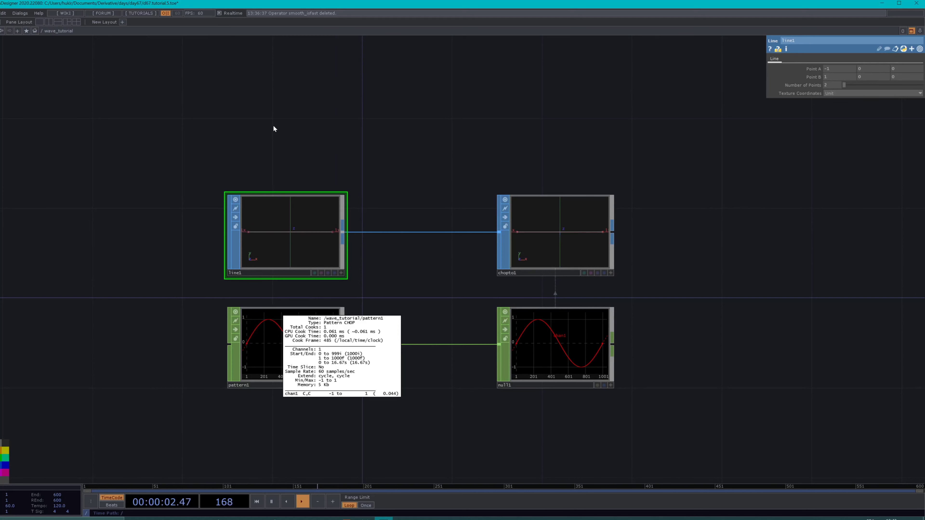
Step: Add a Constant CHOP above the line node and rename it var
key(Tab)
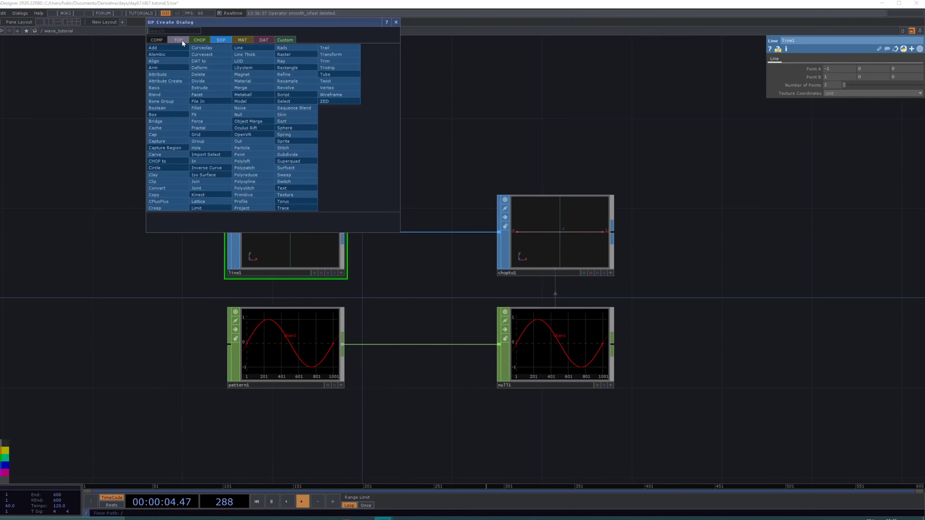
click(199, 40)
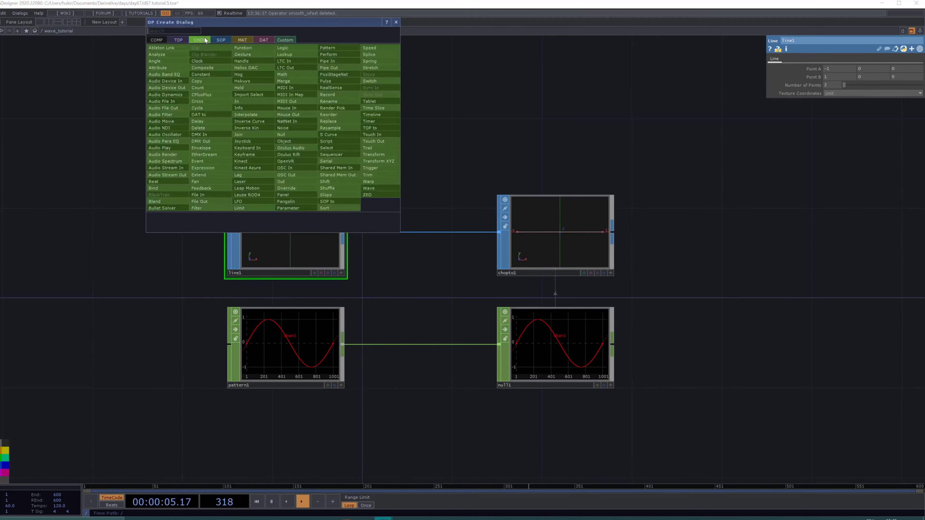
click(206, 76)
click(217, 89)
drag(320, 103, 276, 237)
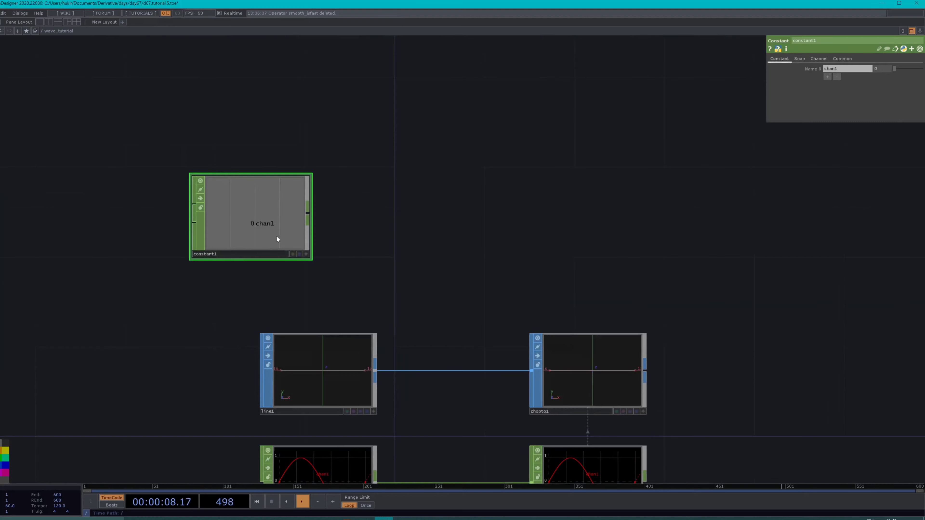
double_click(236, 255)
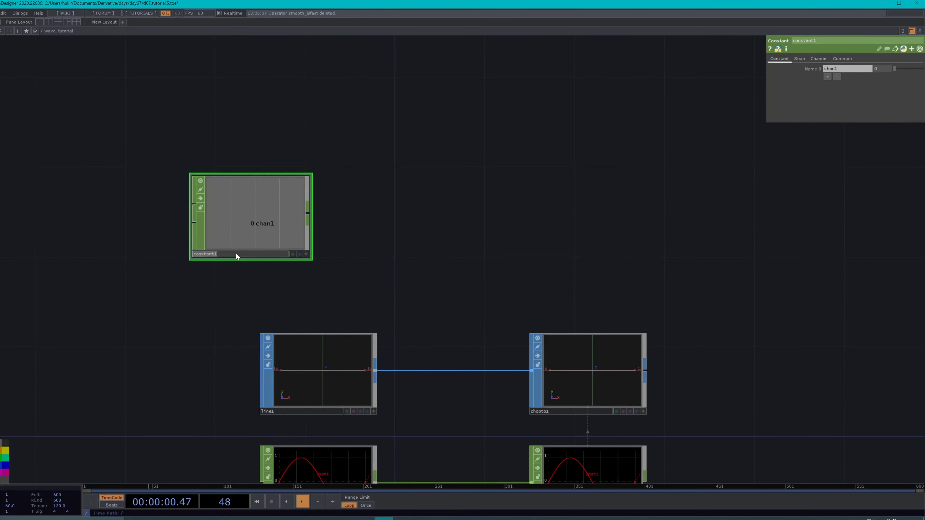
text(vsar)
key(Return)
Step: Connect a Null CHOP to var, line the two nodes up above the line node, and rename the null var_s
key(alt+n)
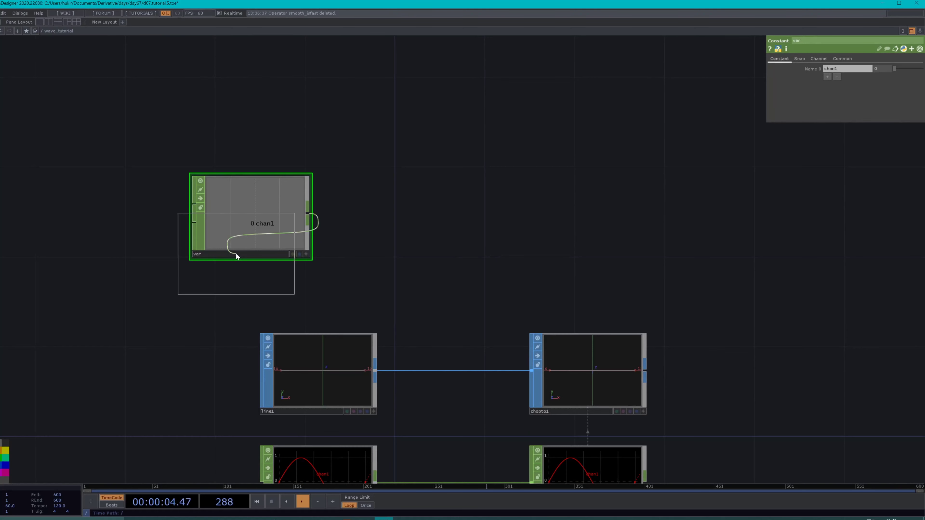
click(406, 219)
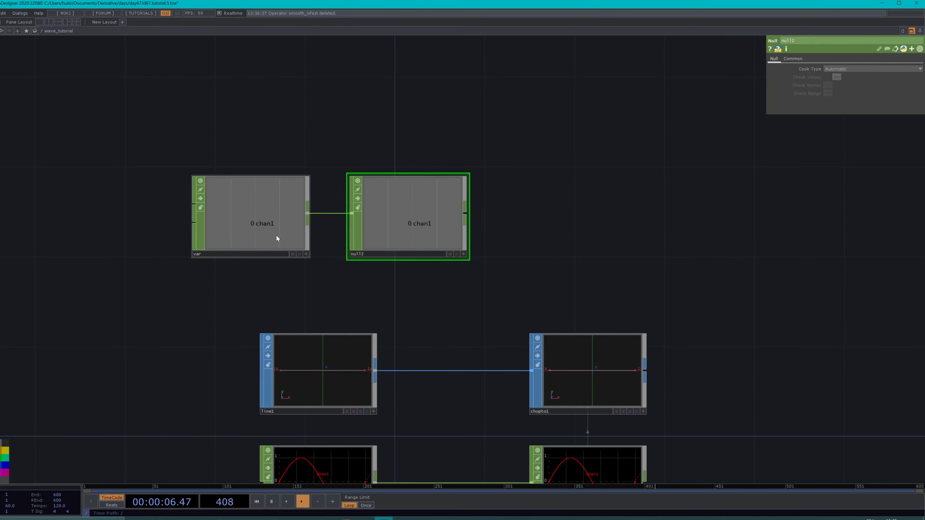
drag(279, 237, 169, 238)
click(413, 244)
drag(413, 244, 326, 244)
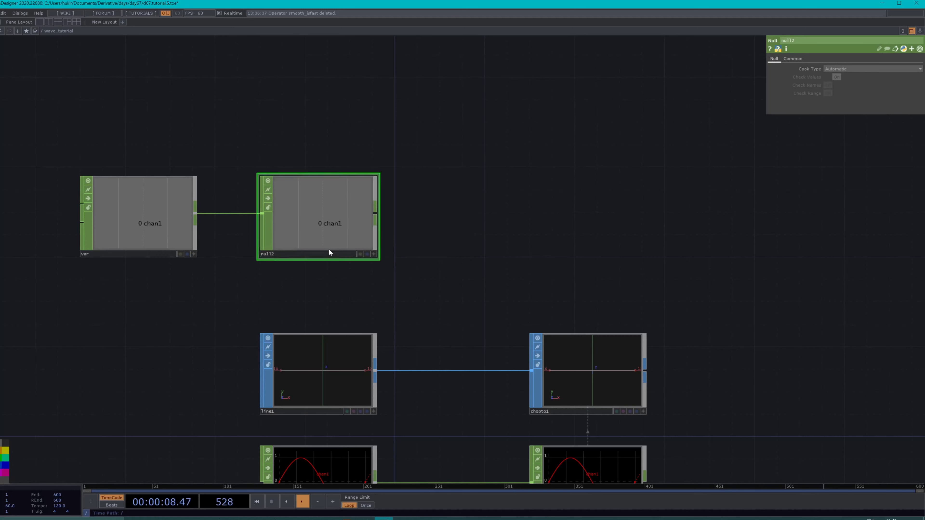
click(165, 209)
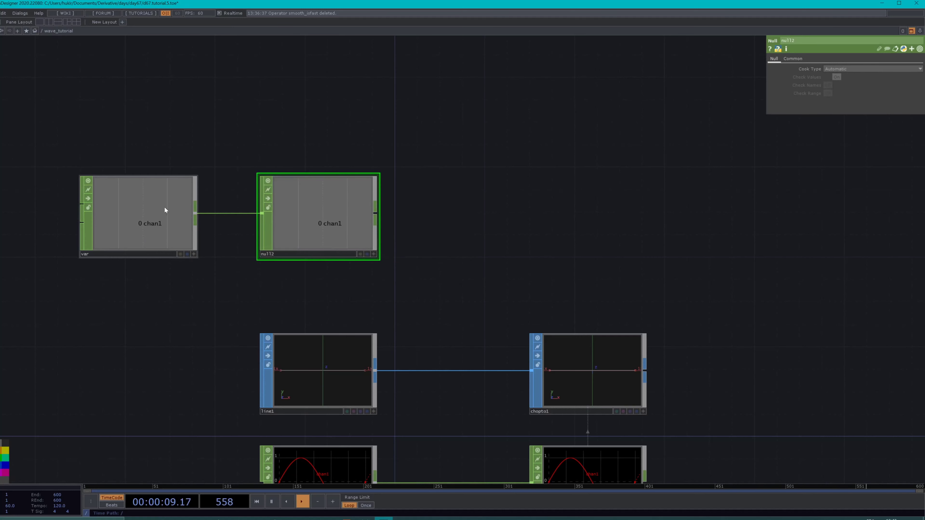
click(293, 257)
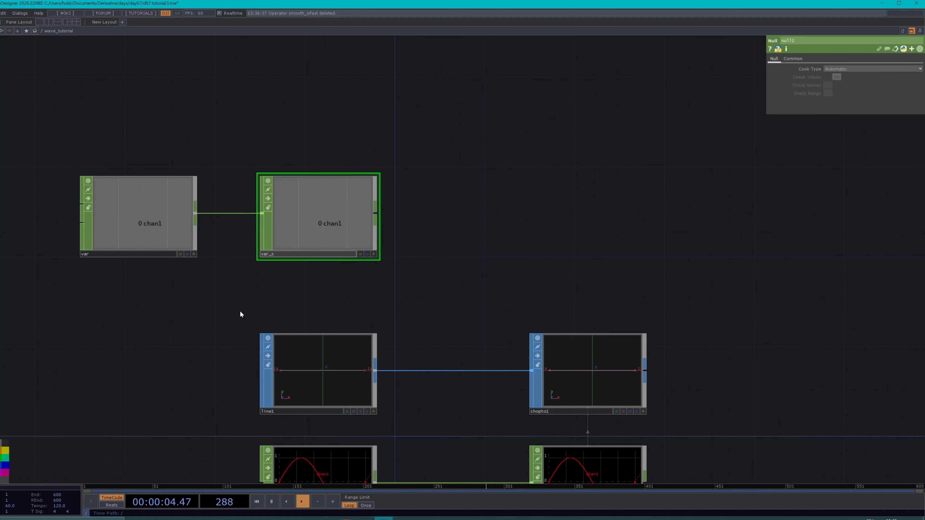
Step: Name the channel of the var constant samples and set its value to 200
click(153, 215)
click(844, 69)
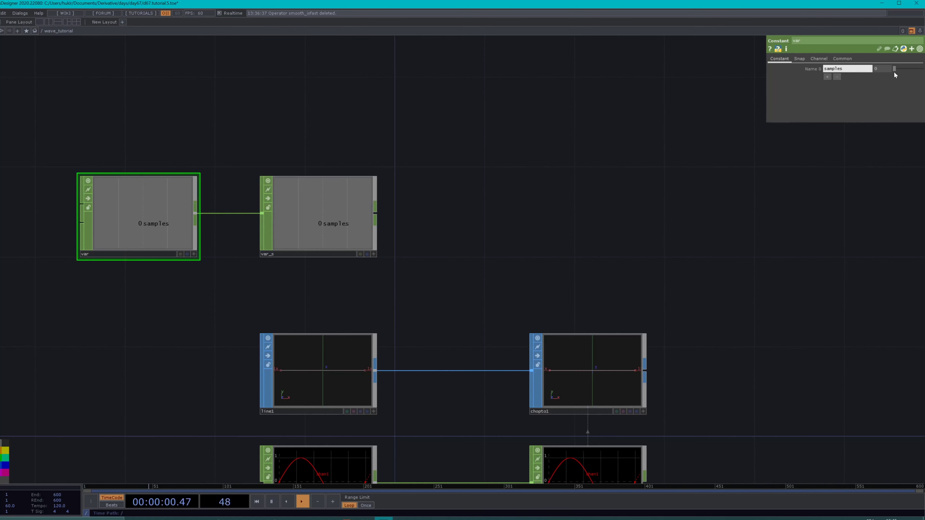
click(881, 69)
text(200)
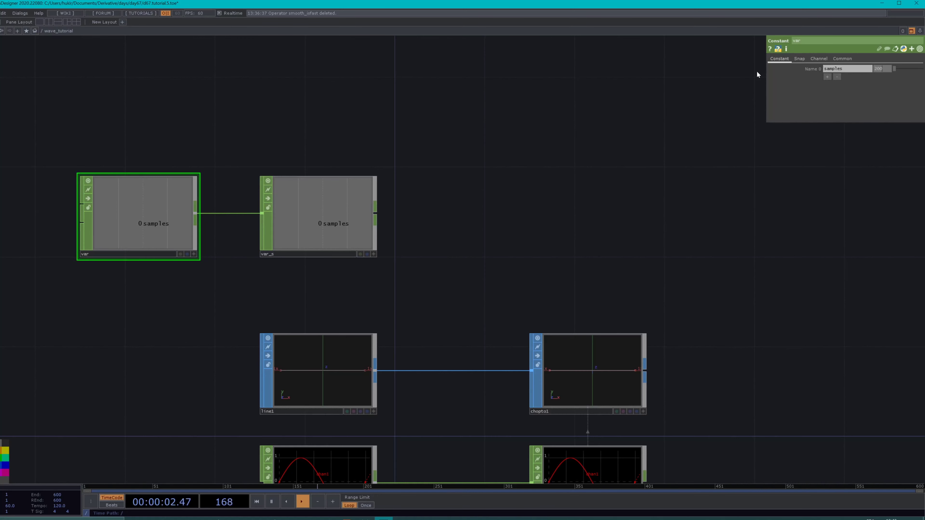
key(Return)
Step: Activate the var_s viewer and reference its samples channel in the line's Number of Points
drag(475, 279, 525, 171)
scroll(417, 151, up, 3)
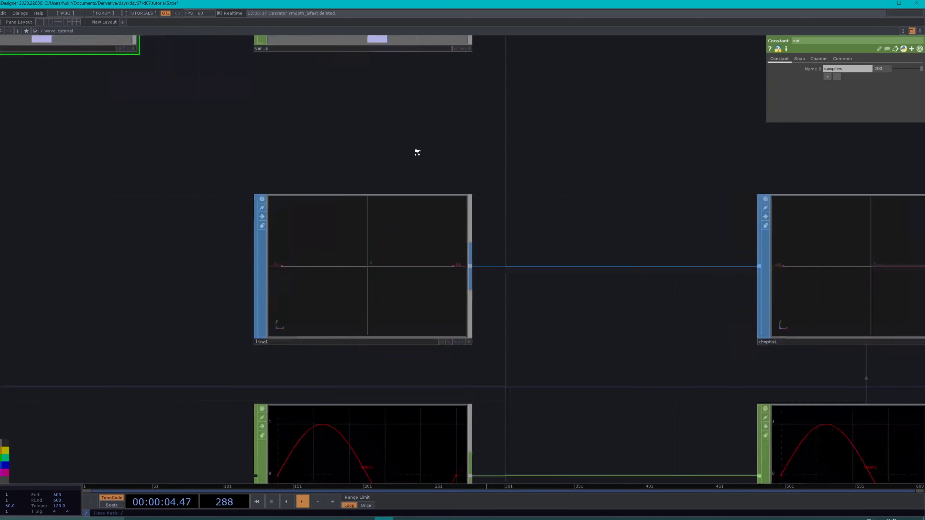
scroll(411, 157, down, 4)
click(433, 110)
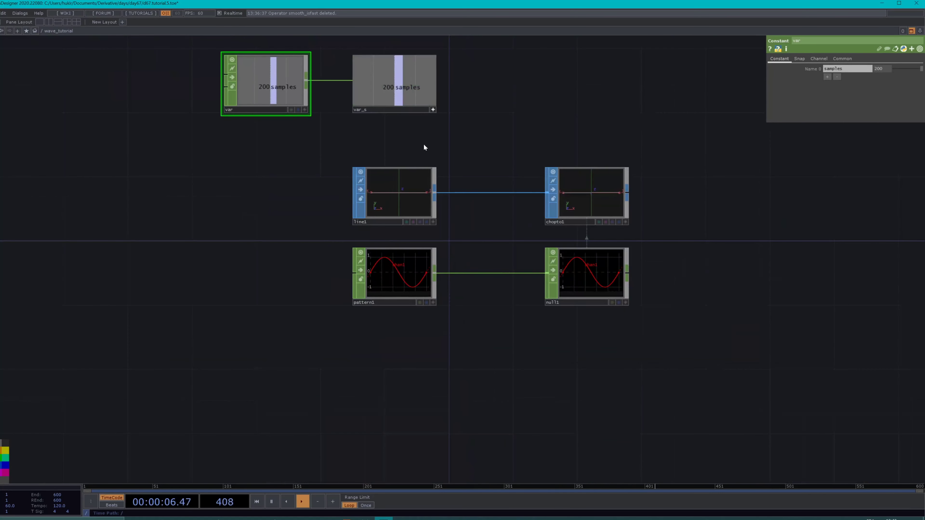
click(380, 205)
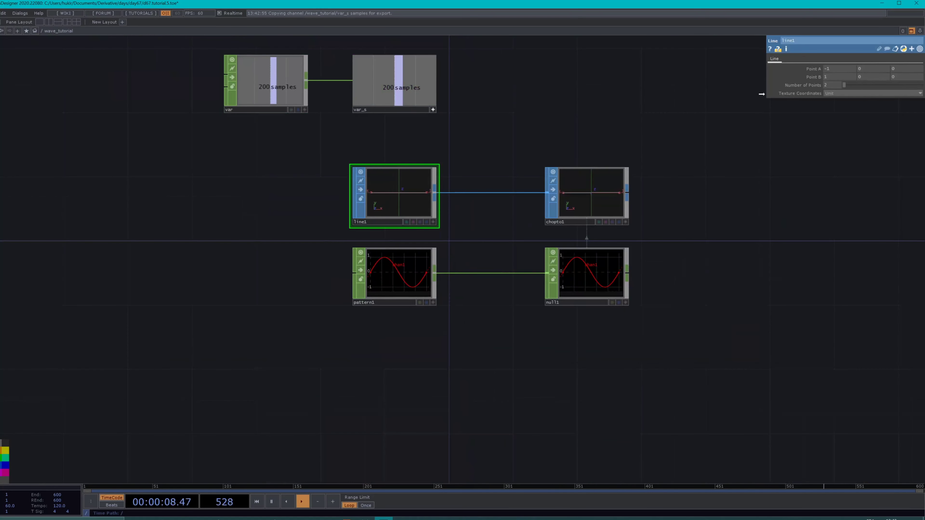
drag(831, 85, 835, 85)
click(835, 83)
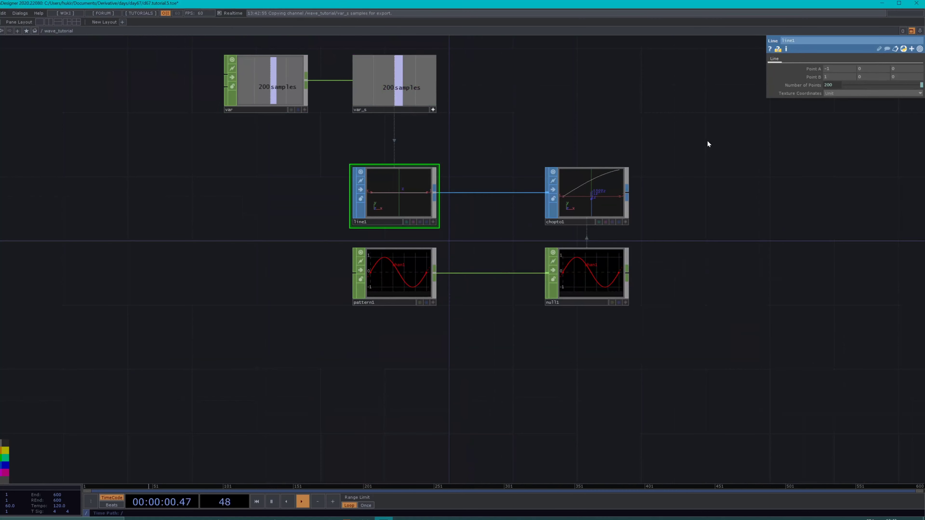
Step: Reference the var_s samples channel in the pattern's Length as a CHOP Reference
click(413, 264)
drag(401, 87, 837, 77)
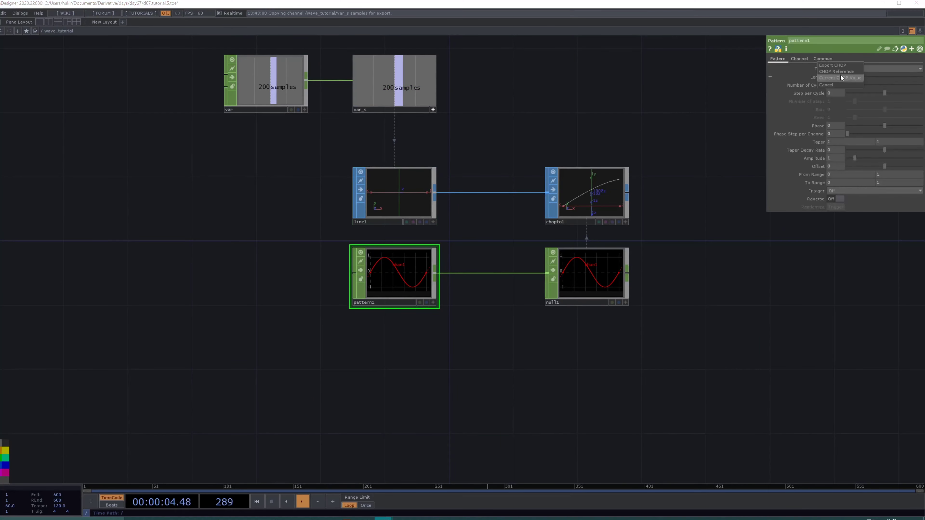
click(840, 73)
Step: Examine the operator info of the pattern and the line to check that their counts match
scroll(434, 315, up, 5)
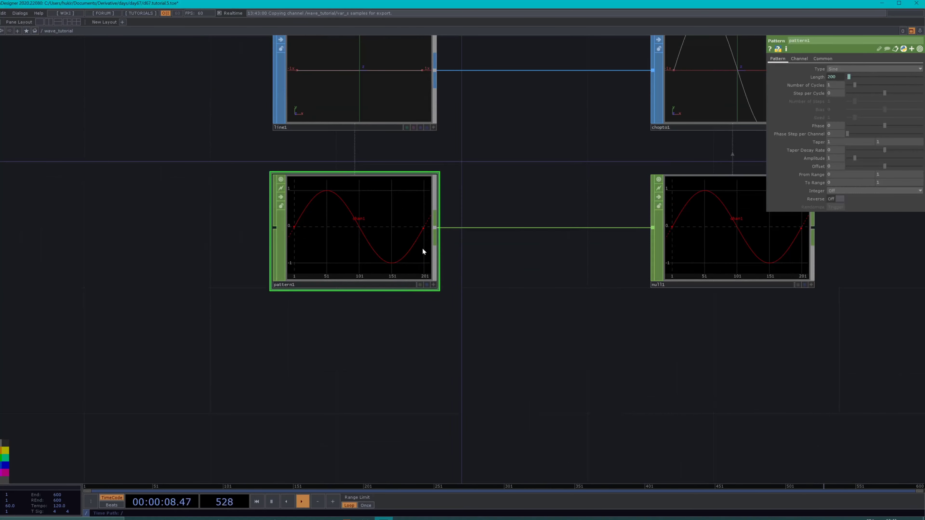
middle_click(415, 251)
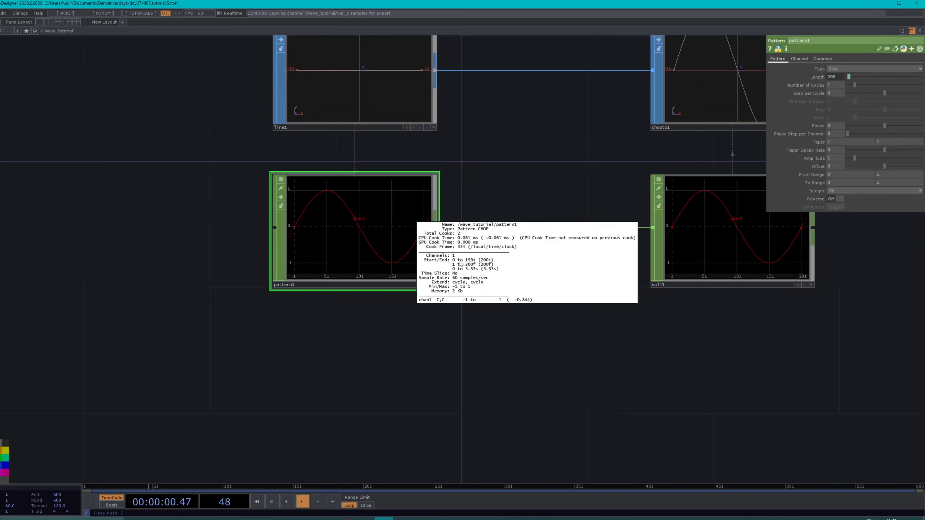
click(362, 106)
scroll(362, 106, up, 1)
scroll(367, 103, up, 1)
middle_click(371, 99)
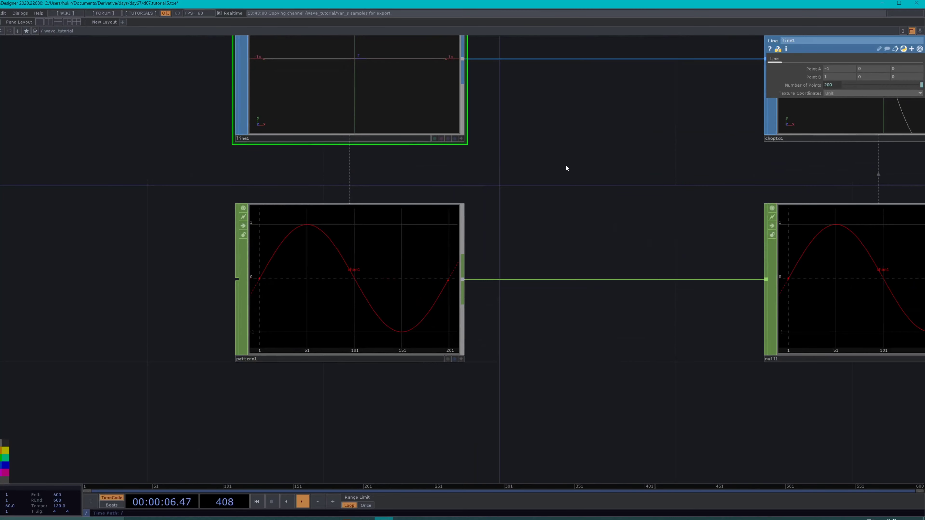
Step: Activate the CHOP to node's viewer and rotate its view to inspect the wave in 3D
scroll(565, 166, down, 2)
drag(565, 166, 217, 314)
scroll(434, 302, up, 1)
scroll(499, 250, down, 1)
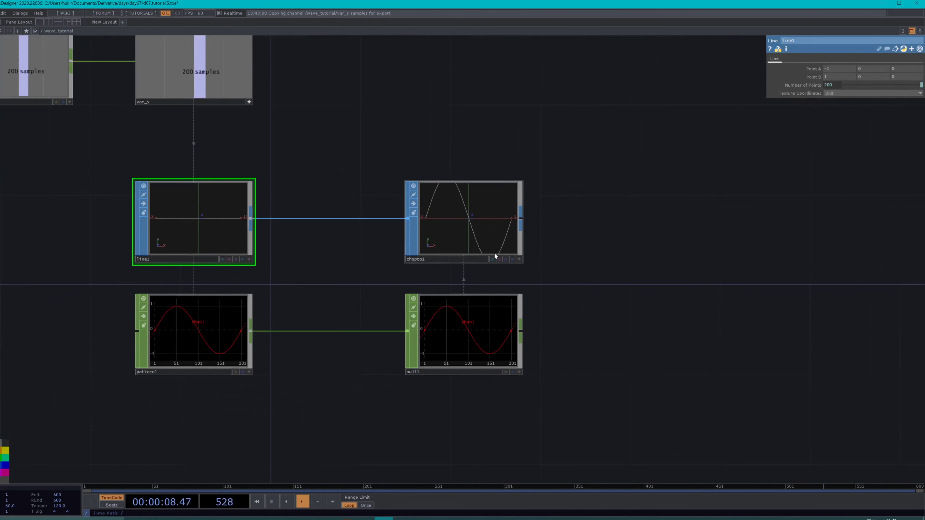
click(520, 256)
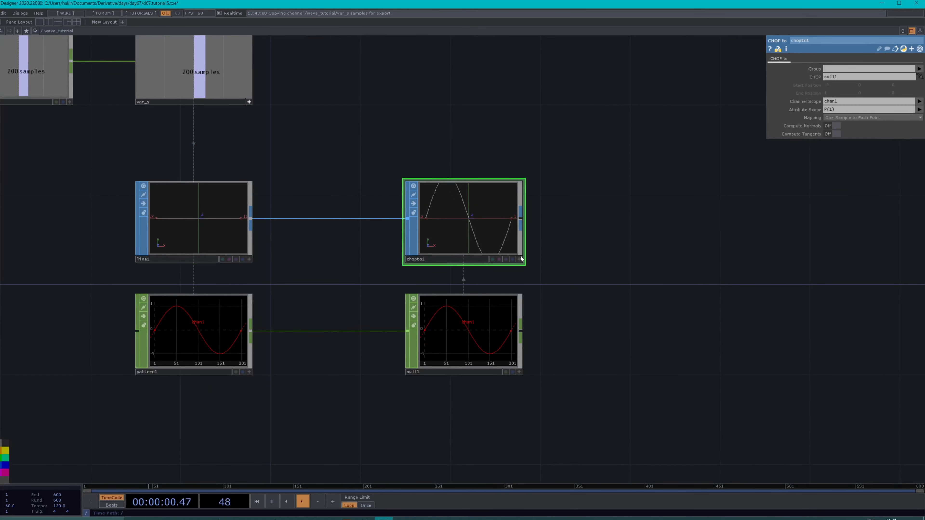
click(519, 259)
drag(502, 230, 479, 227)
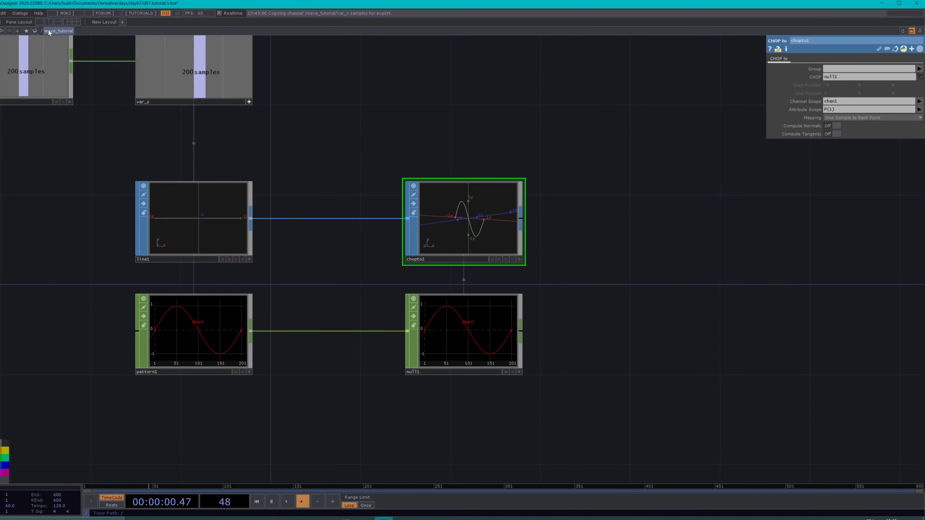
Step: Split the workspace into two side-by-side panes and make the second one a Geometry Viewer
click(49, 21)
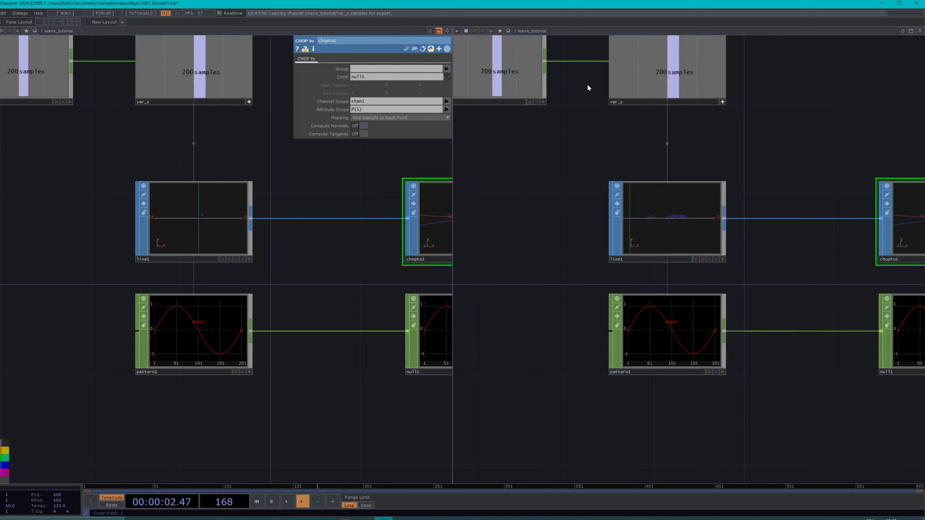
click(457, 31)
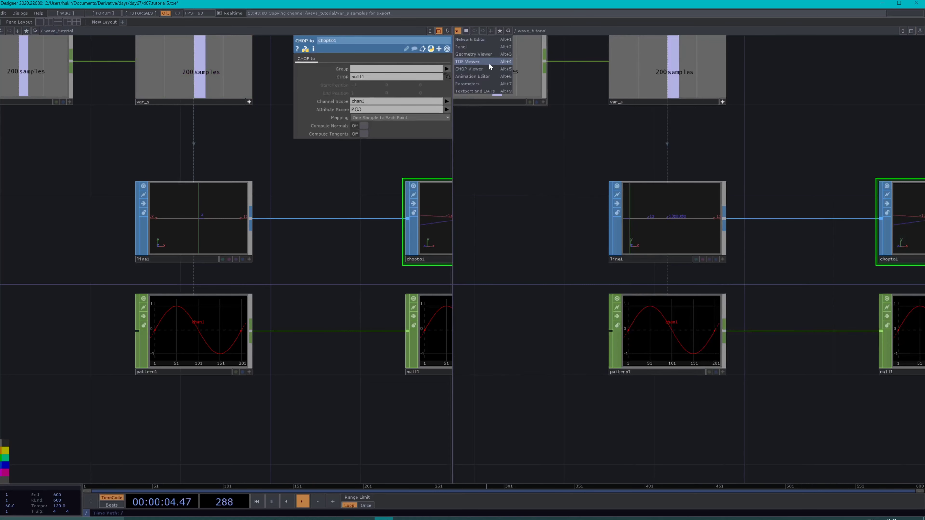
click(489, 56)
drag(677, 255, 772, 211)
Step: Connect a Geometry COMP to the CHOP to node's output and place it far along the chain, leaving room for more nodes
scroll(151, 264, down, 3)
scroll(302, 262, up, 1)
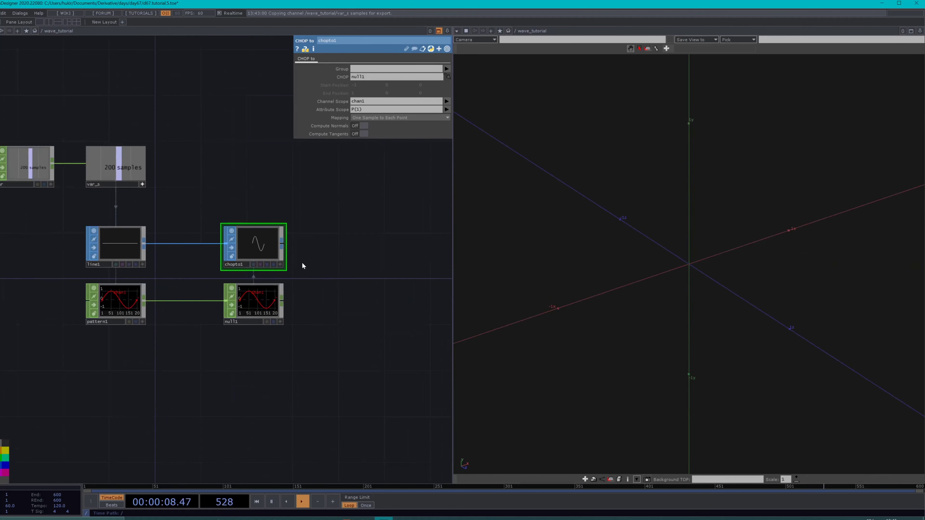
right_click(280, 250)
click(257, 189)
right_click(283, 243)
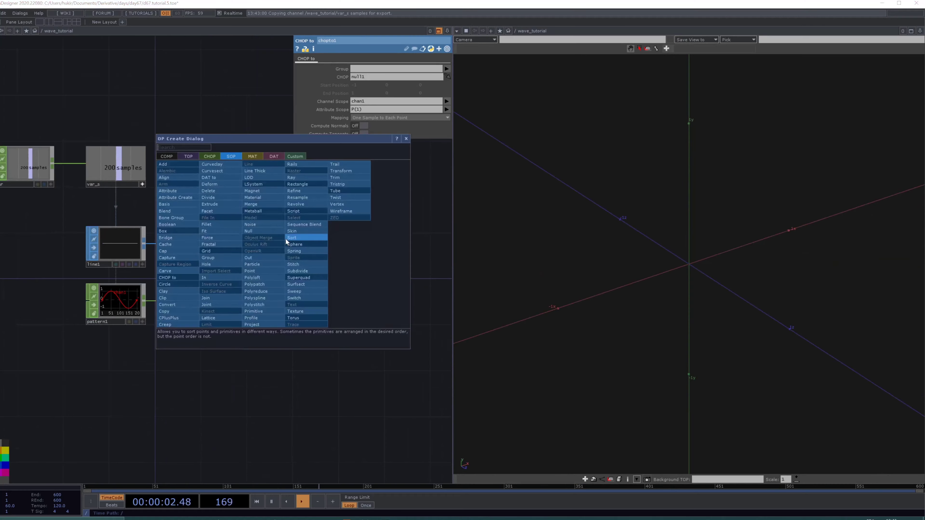
click(170, 156)
click(171, 224)
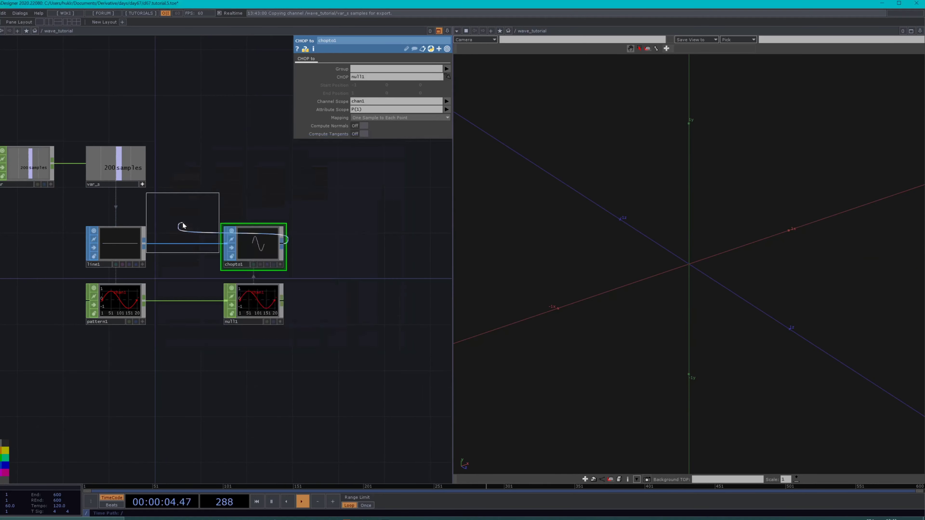
drag(306, 332, 212, 337)
scroll(196, 324, down, 2)
scroll(195, 322, down, 3)
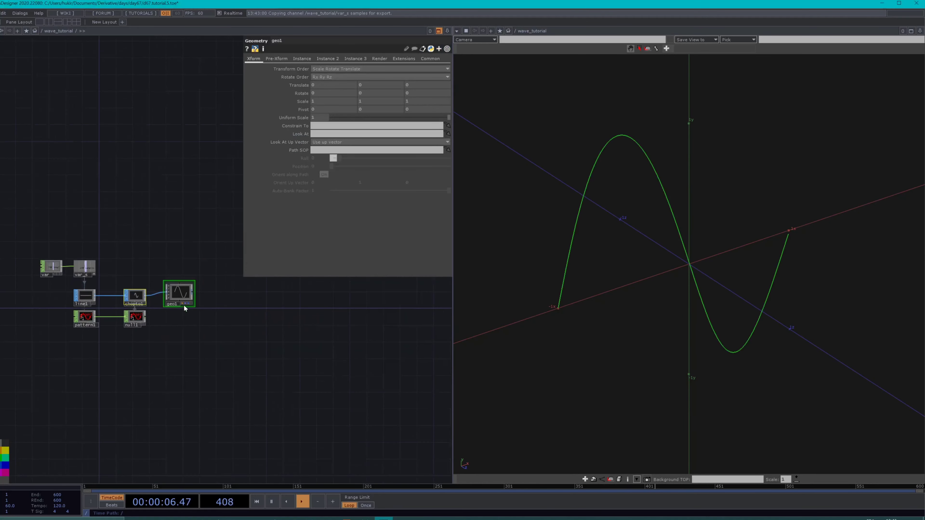
drag(180, 293, 426, 304)
Step: Insert a Null SOP between the CHOP to node and the geometry, aligned with the CHOP to node
scroll(186, 333, up, 2)
scroll(186, 333, up, 3)
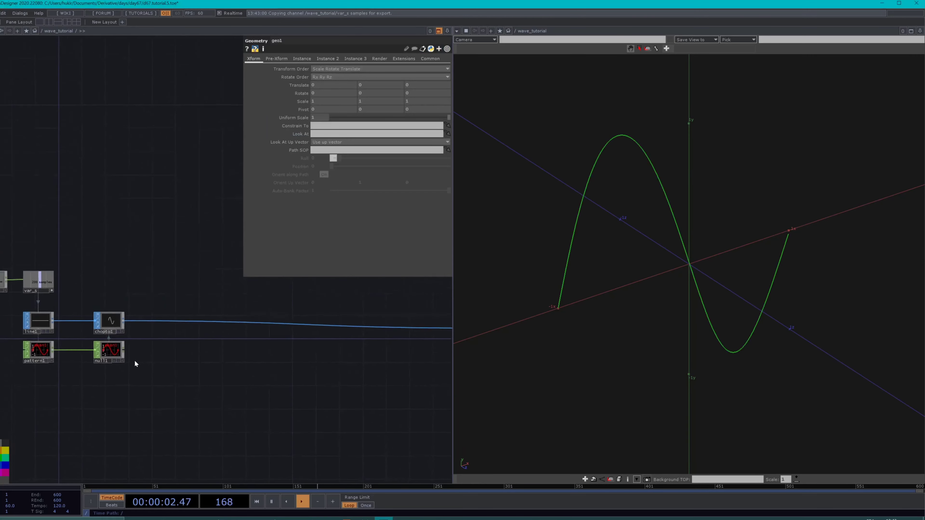
click(121, 315)
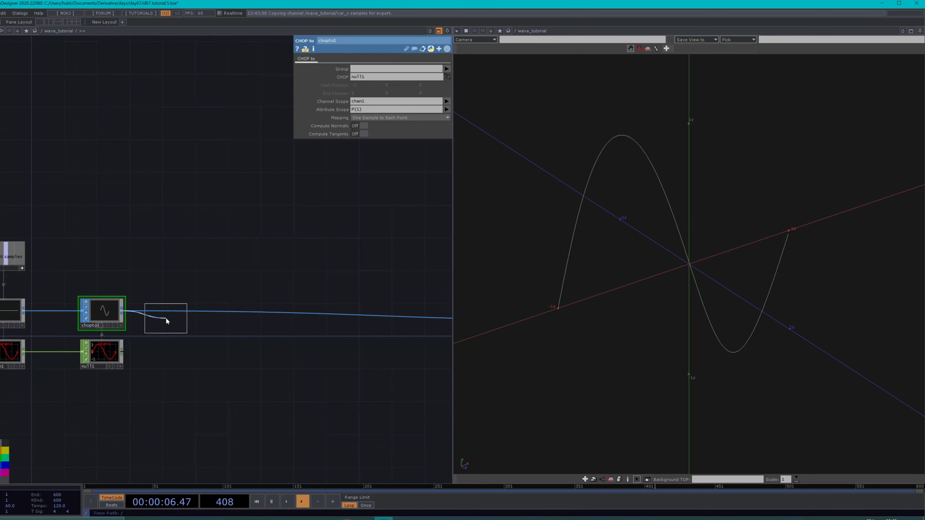
click(148, 315)
drag(187, 326, 213, 313)
mouse_move(169, 335)
mouse_down()
mouse_move(177, 310)
mouse_move(169, 318)
mouse_up()
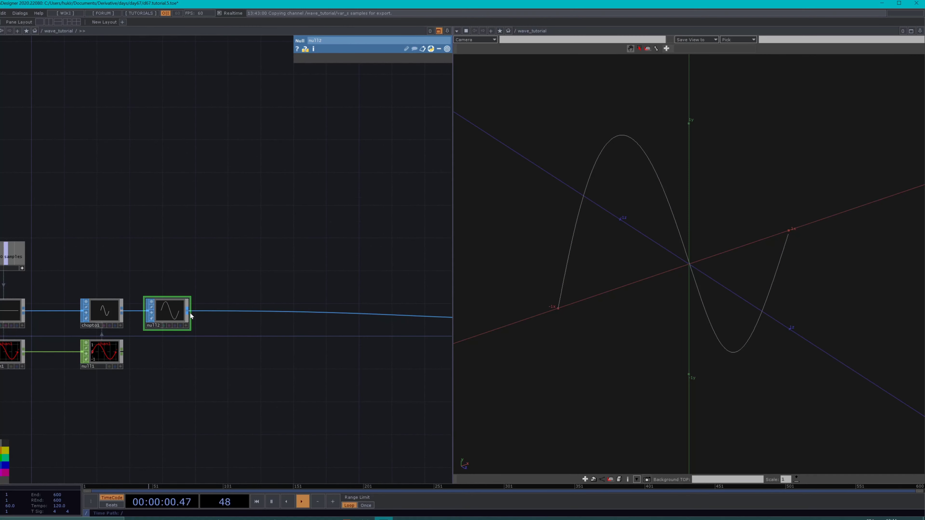
Step: Branch a Transform SOP off the output of null2 and place it above that null
drag(205, 337, 201, 339)
drag(859, 298, 733, 330)
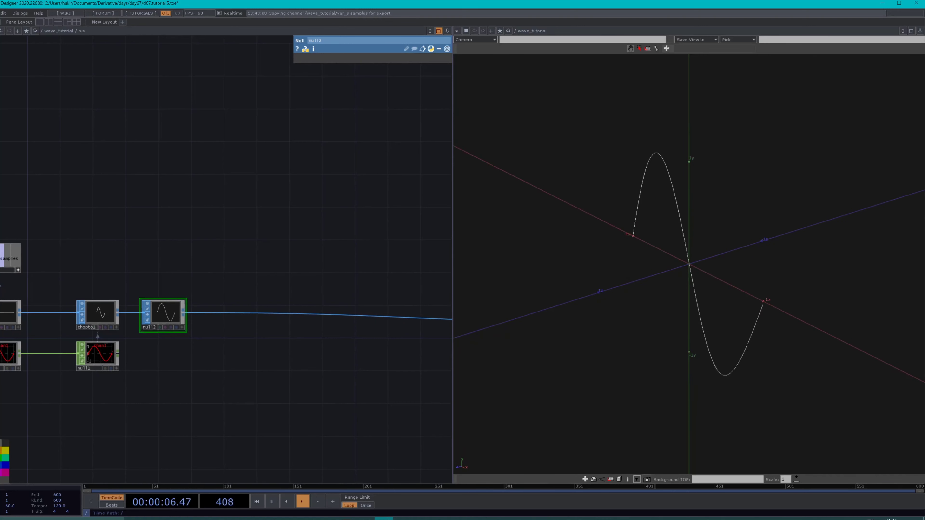
scroll(161, 310, up, 2)
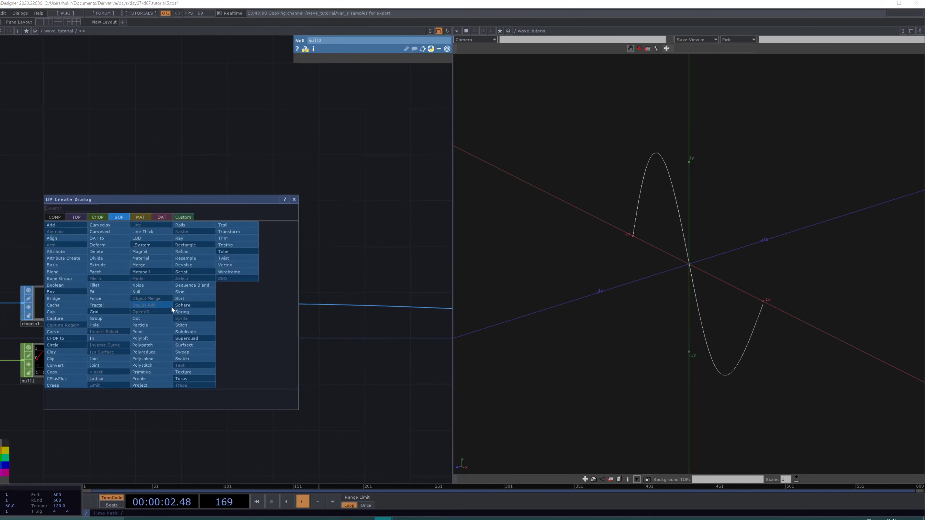
click(230, 234)
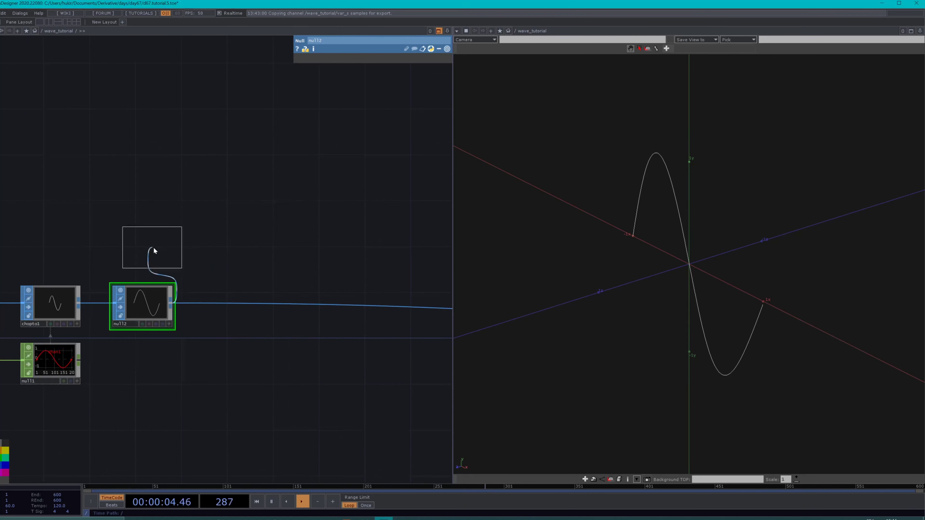
click(153, 247)
Step: Add a Merge SOP that combines the transform and null2, and feed its output into the geometry
right_click(183, 246)
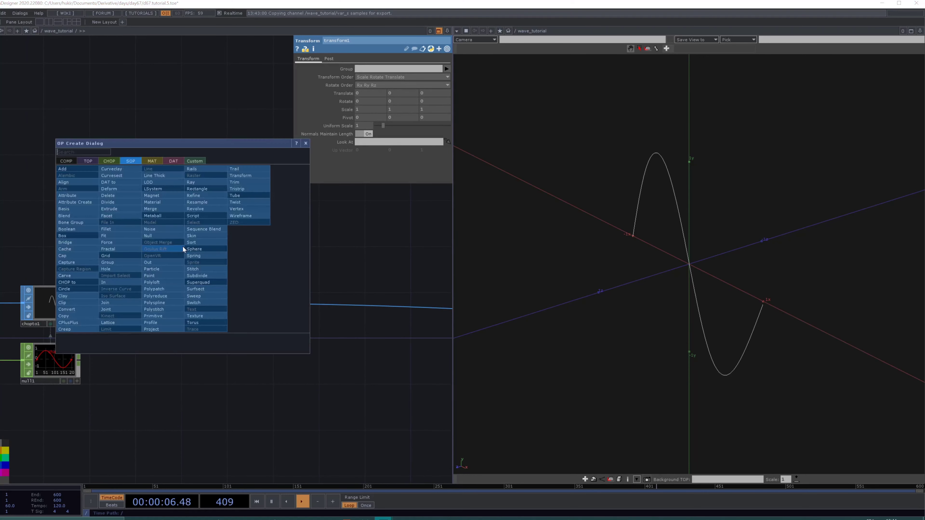
text(mer)
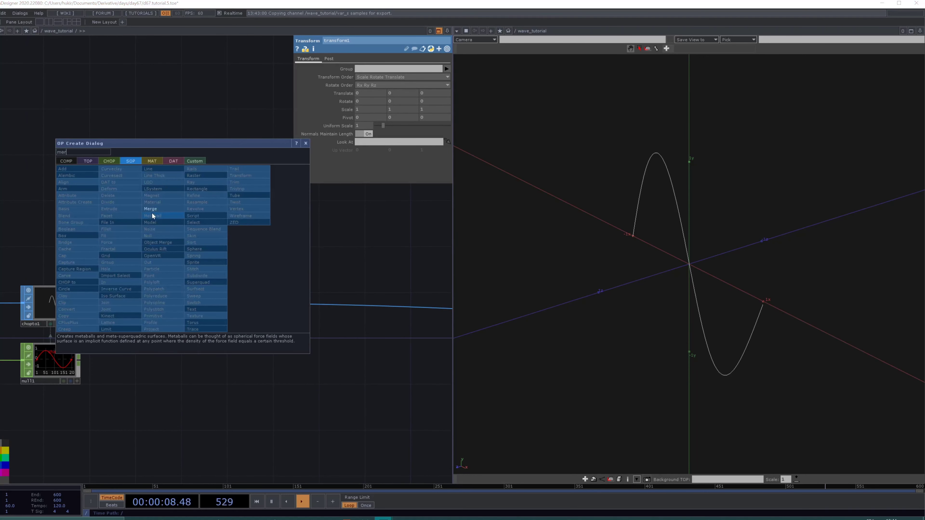
click(150, 209)
click(234, 272)
drag(173, 306, 282, 303)
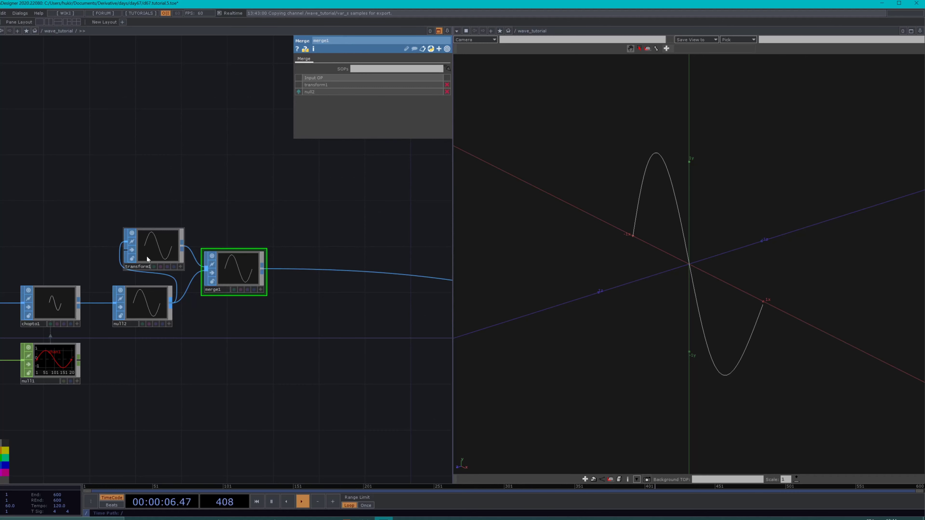
Step: Align the transform above null2 and set its Z translation to -1
drag(147, 256, 132, 255)
click(147, 306)
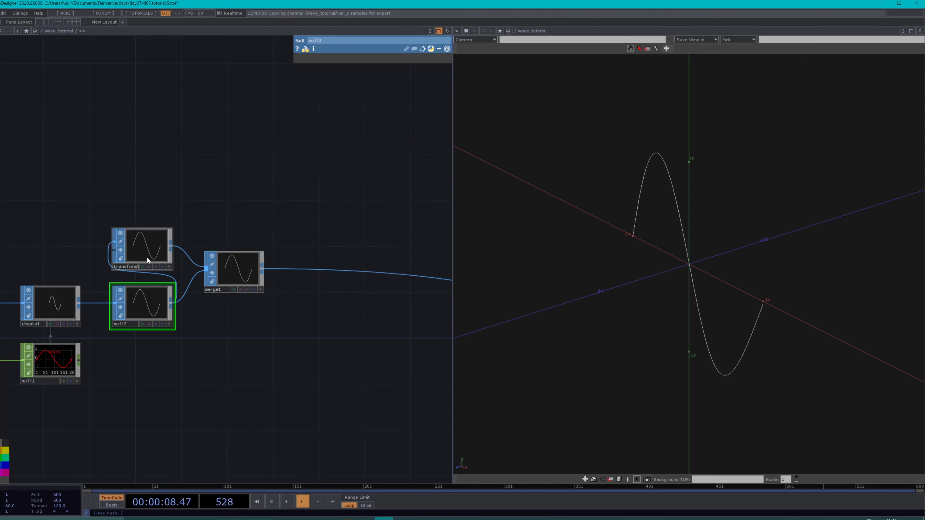
click(146, 256)
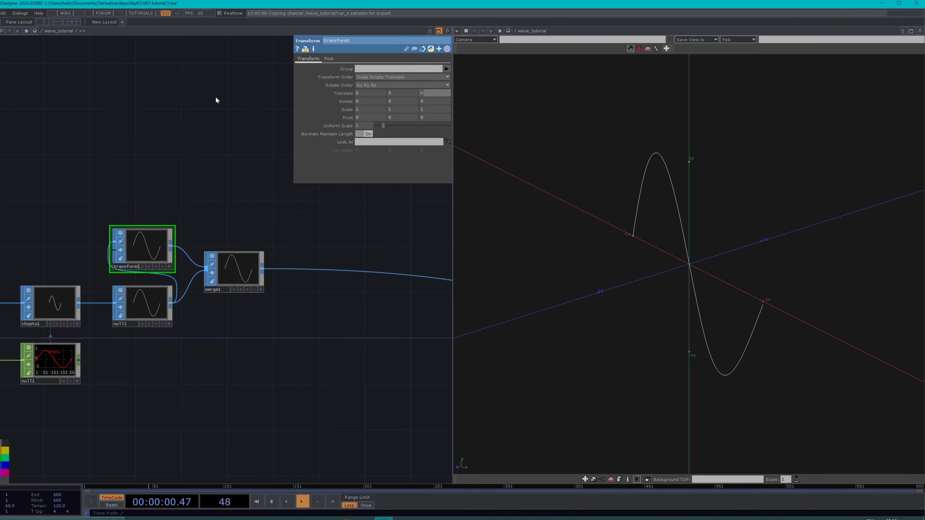
key(Return)
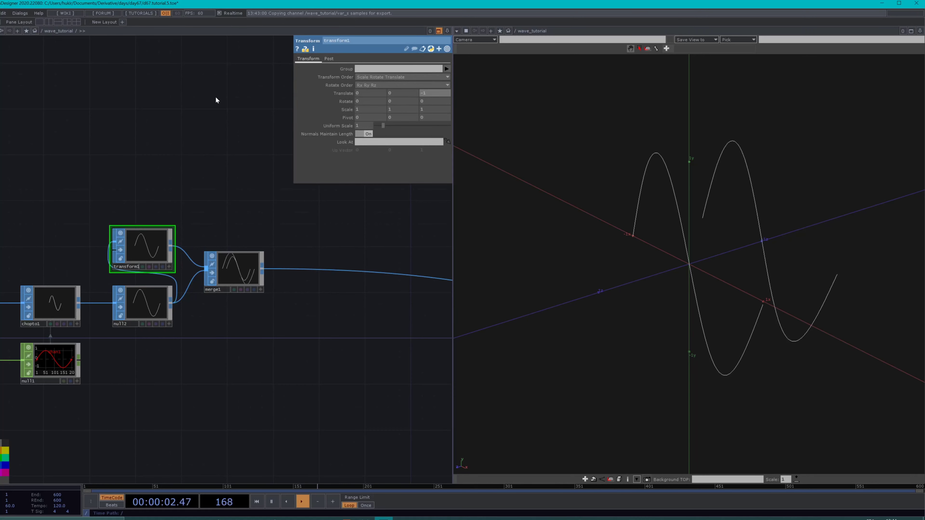
right_drag(163, 341, 120, 280)
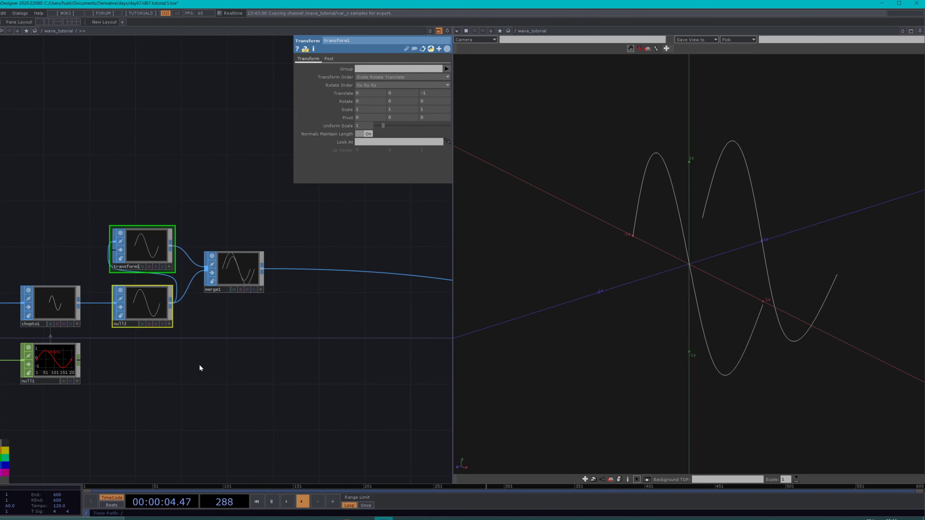
drag(191, 388, 157, 428)
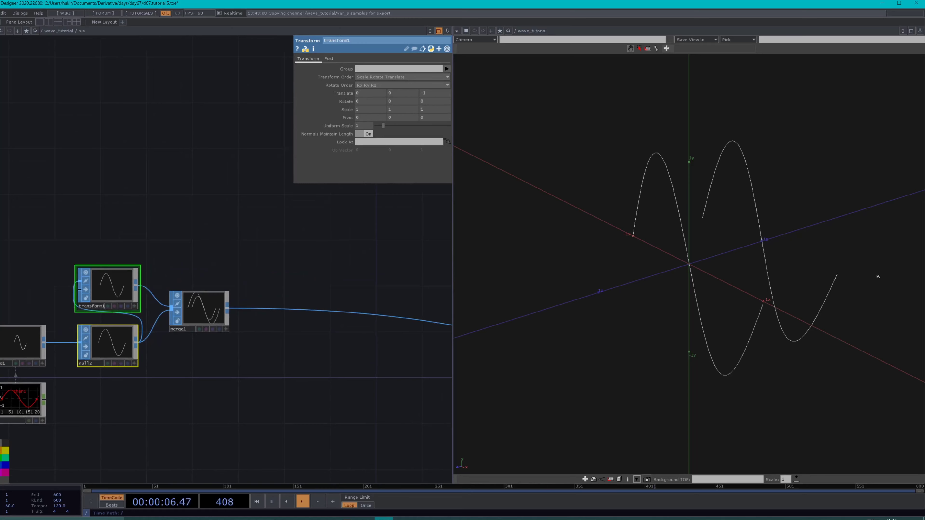
drag(786, 290, 677, 277)
scroll(201, 417, down, 3)
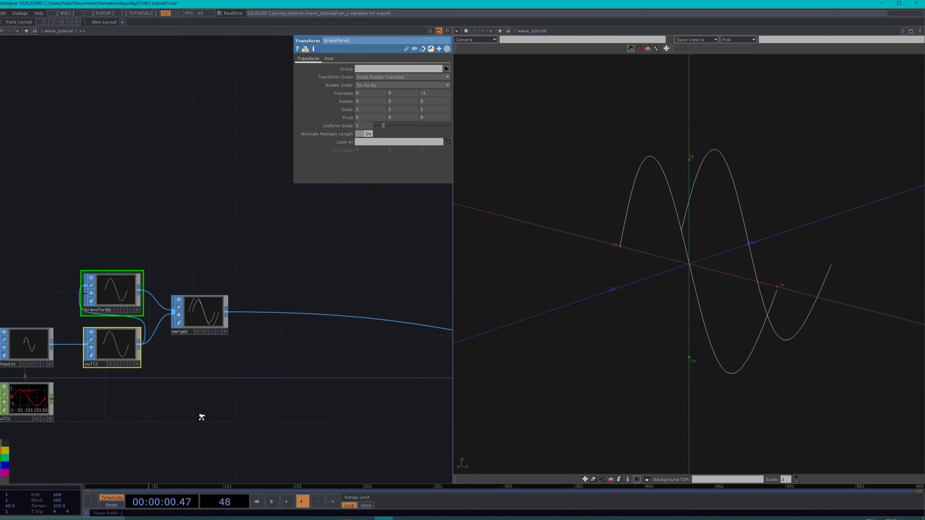
drag(270, 372, 314, 360)
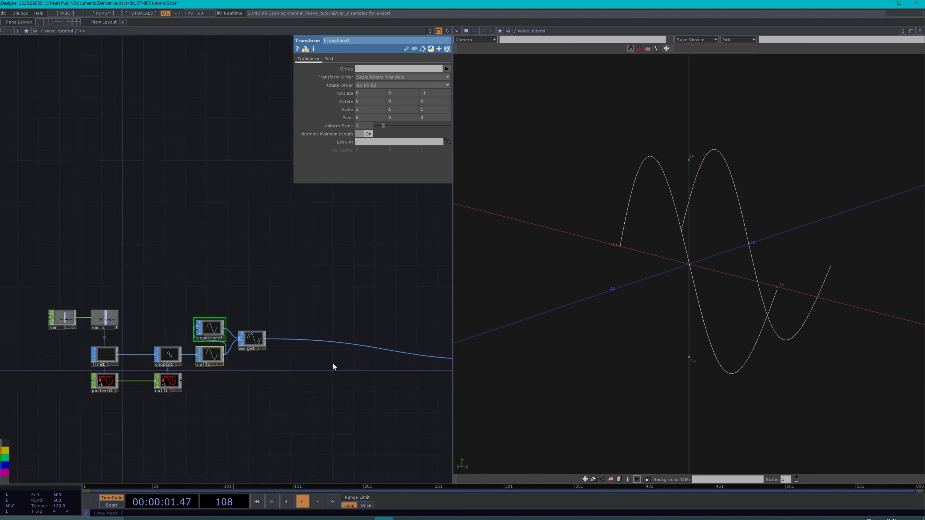
Step: Add an offsetZ channel to the var Constant CHOP and set its value to -1
click(69, 327)
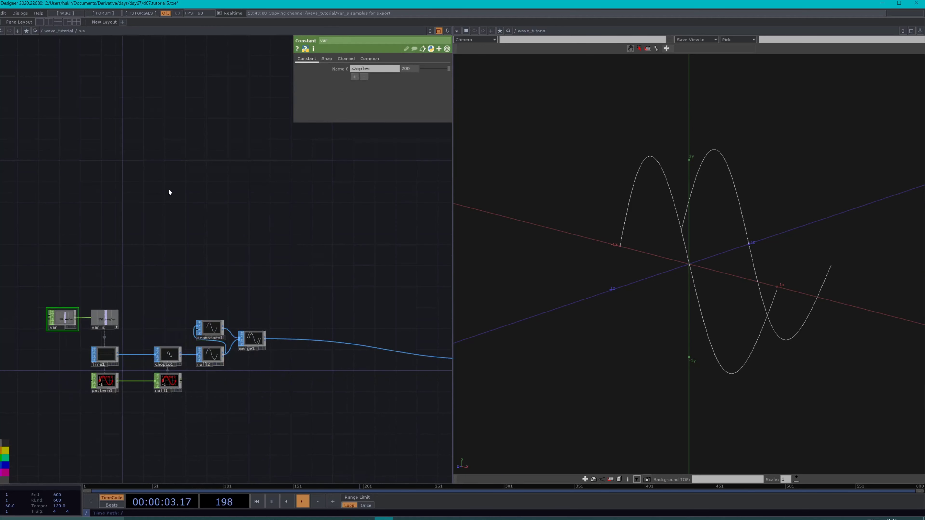
click(355, 77)
text(offsetZ)
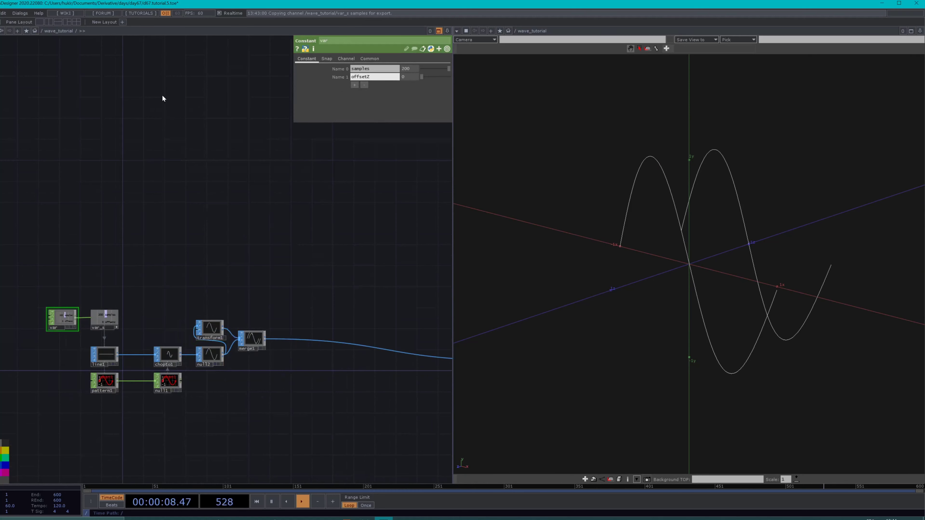
drag(793, 294, 820, 312)
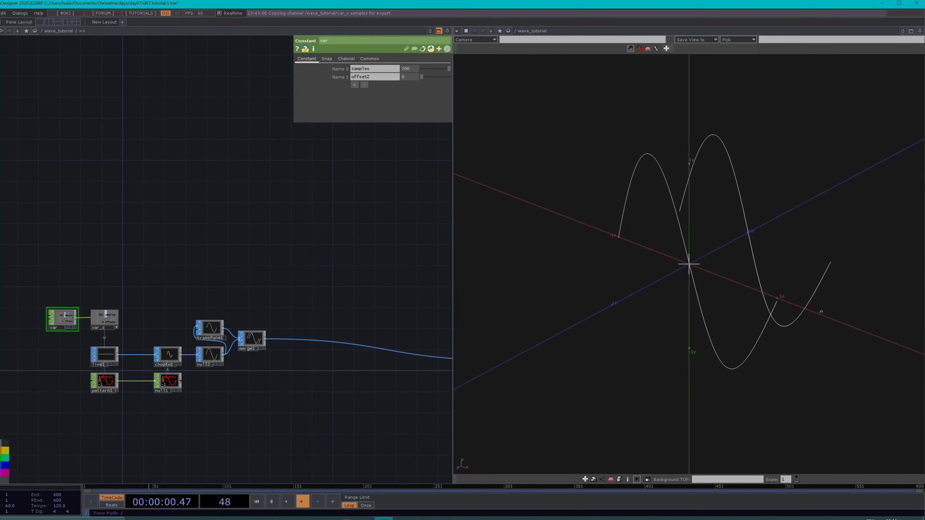
scroll(225, 410, up, 5)
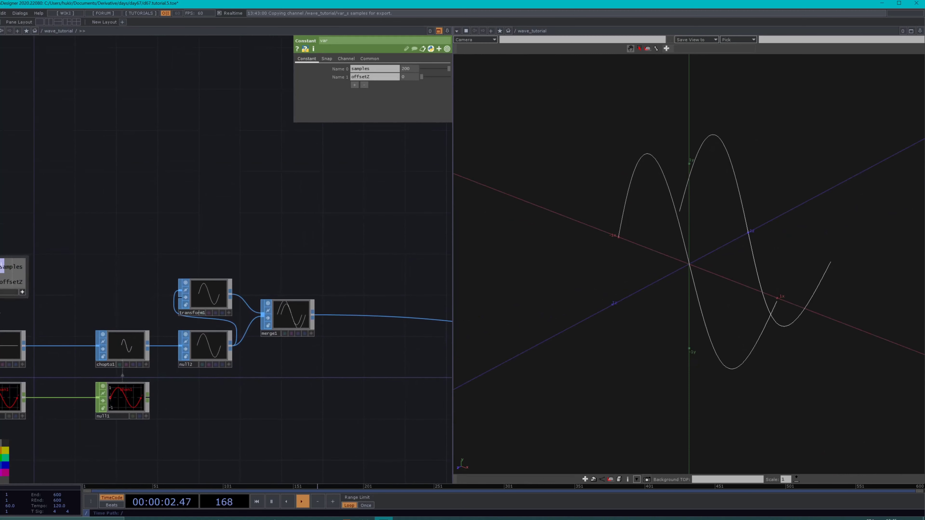
drag(142, 268, 231, 269)
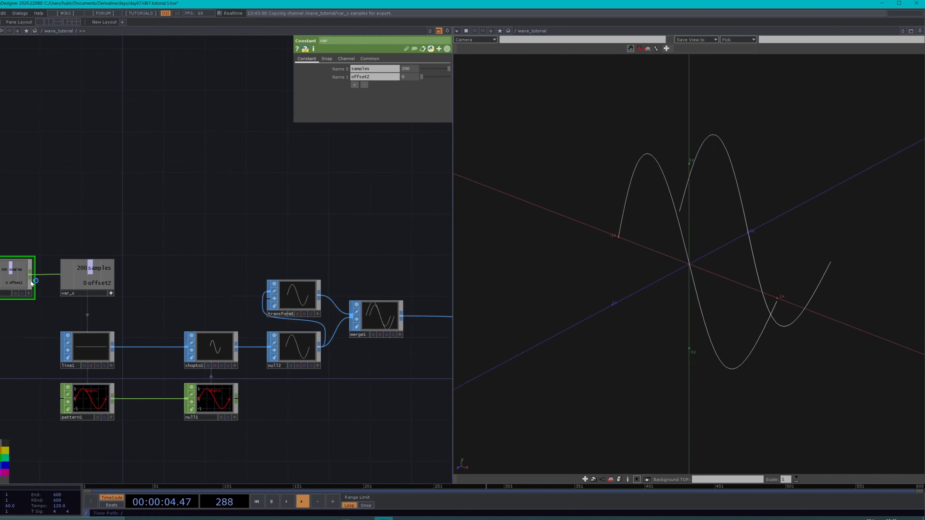
drag(415, 81, 74, 72)
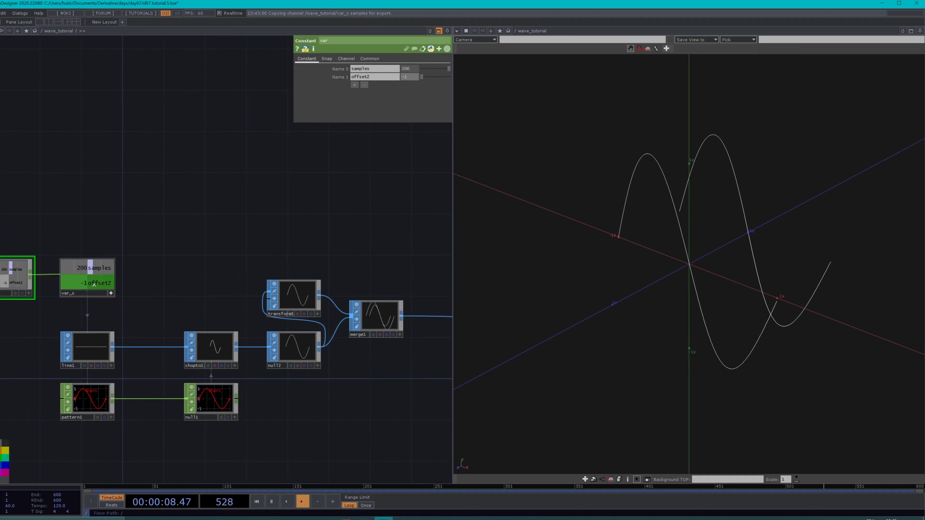
Step: Link the Z translation of transform1 to the offsetZ channel of var_s as a CHOP reference
click(296, 299)
drag(296, 299, 434, 91)
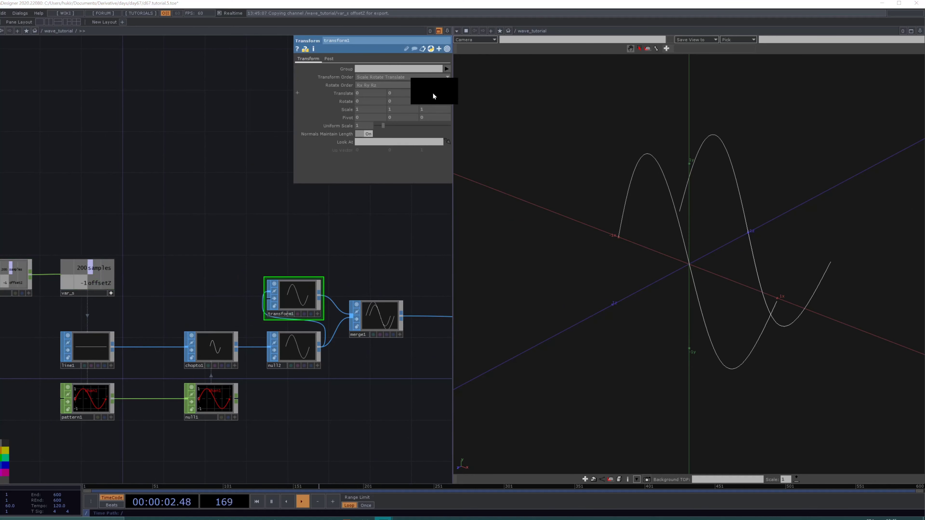
click(424, 94)
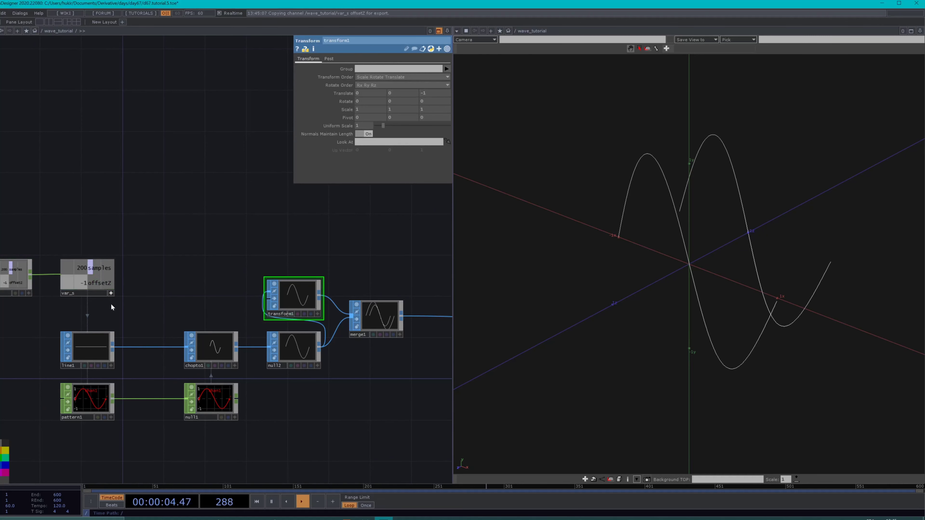
drag(99, 283, 428, 93)
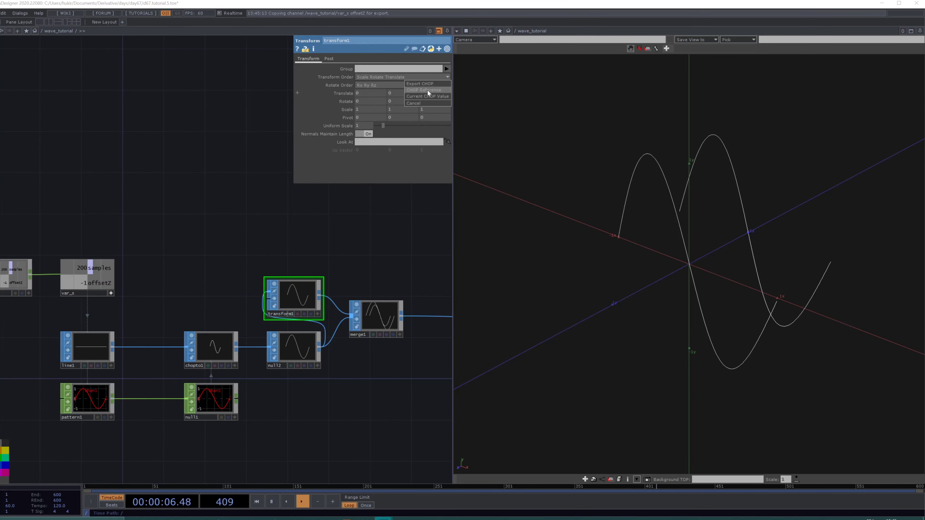
click(427, 89)
Step: Insert a Skin SOP between merge1 and the geometry to surface the two wave lines
drag(382, 252, 318, 240)
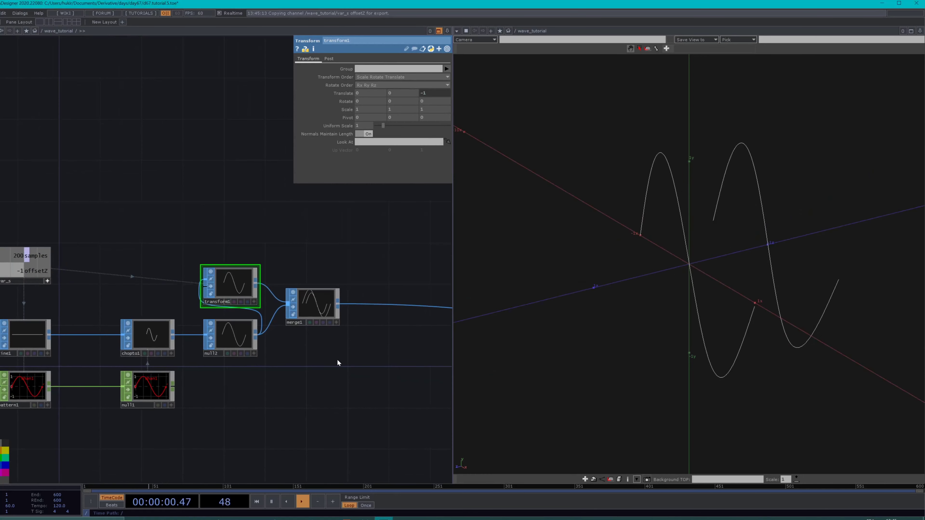
drag(338, 362, 213, 333)
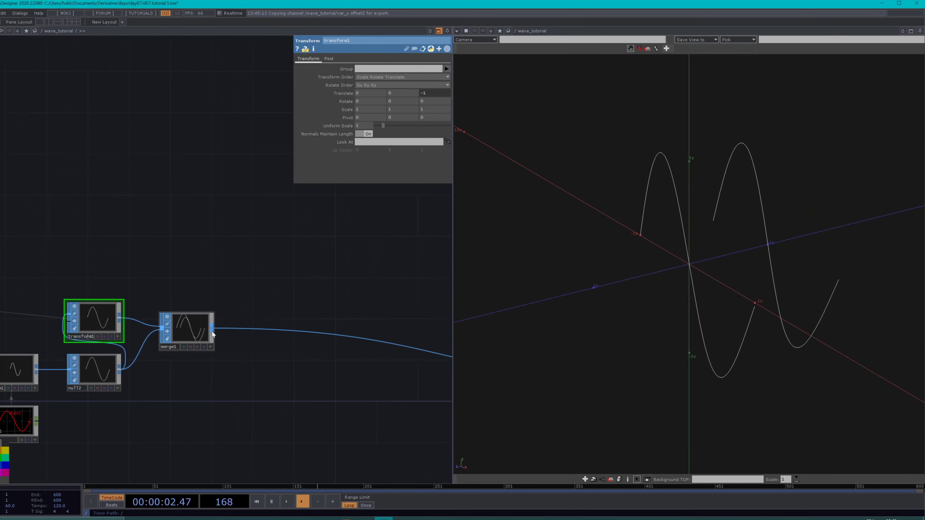
right_click(211, 330)
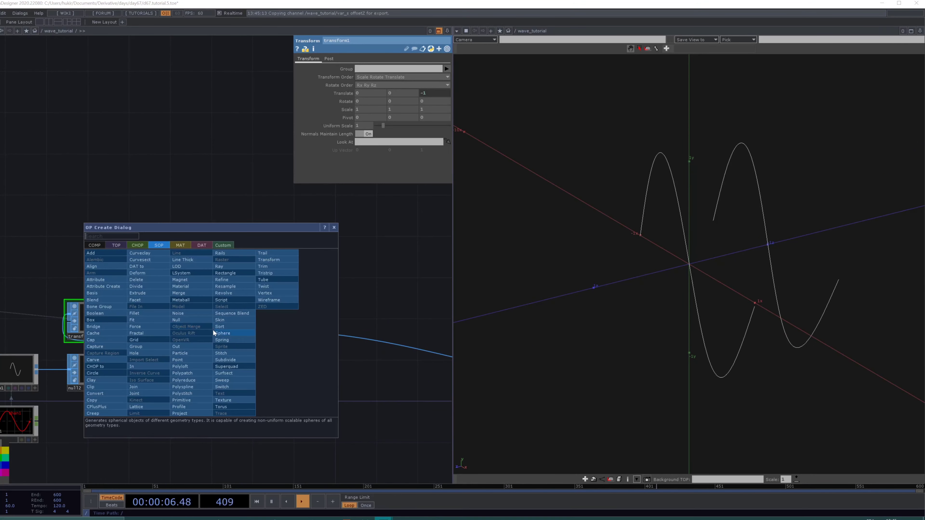
text(ski)
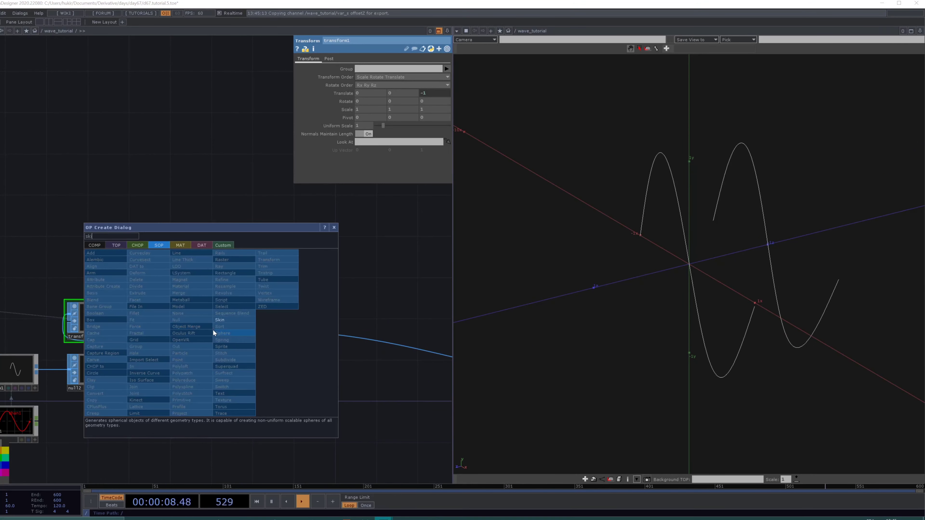
text(n)
click(237, 319)
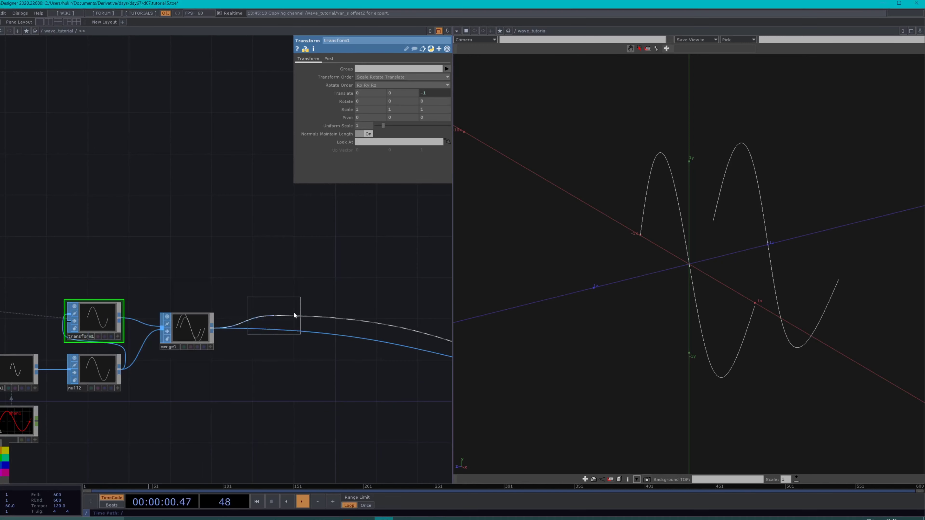
click(266, 327)
Step: Examine the skinned ribbon from several angles and compare it with the finished shape in the wave container
drag(685, 328, 841, 291)
scroll(319, 396, down, 3)
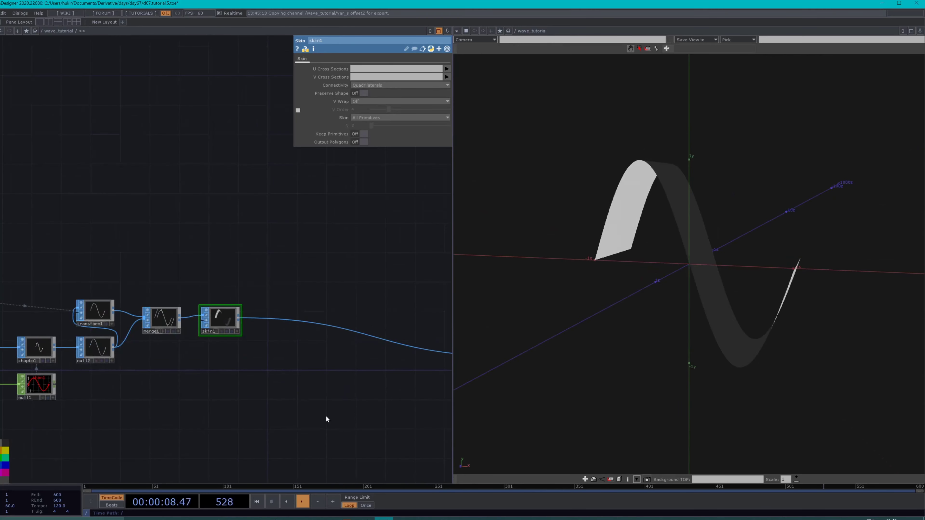
drag(232, 387, 92, 367)
scroll(126, 351, down, 1)
scroll(93, 341, up, 3)
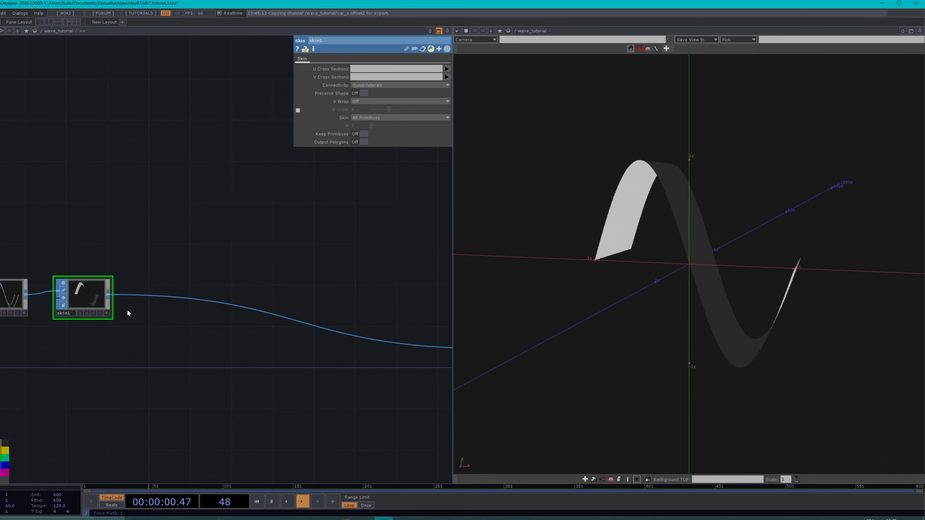
mouse_move(683, 282)
mouse_down()
mouse_move(702, 277)
mouse_move(684, 292)
mouse_up()
scroll(206, 332, down, 5)
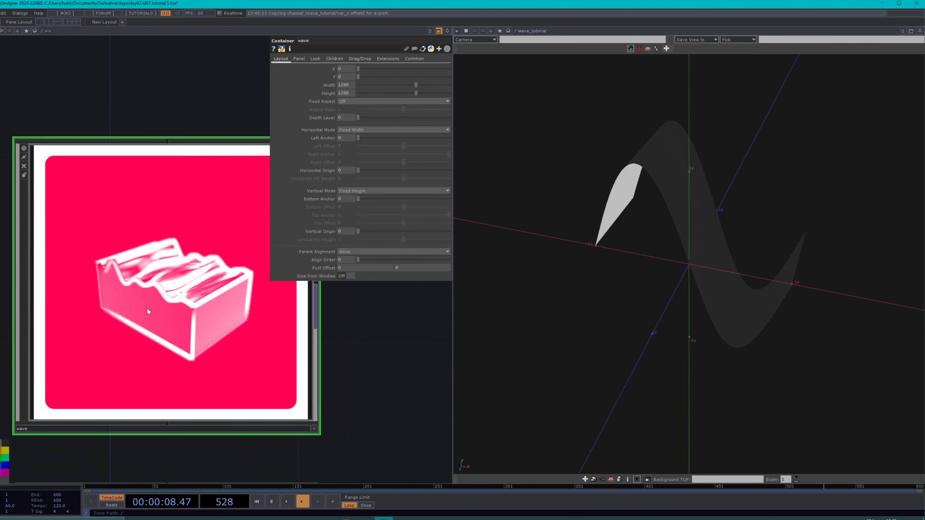
scroll(148, 327, down, 2)
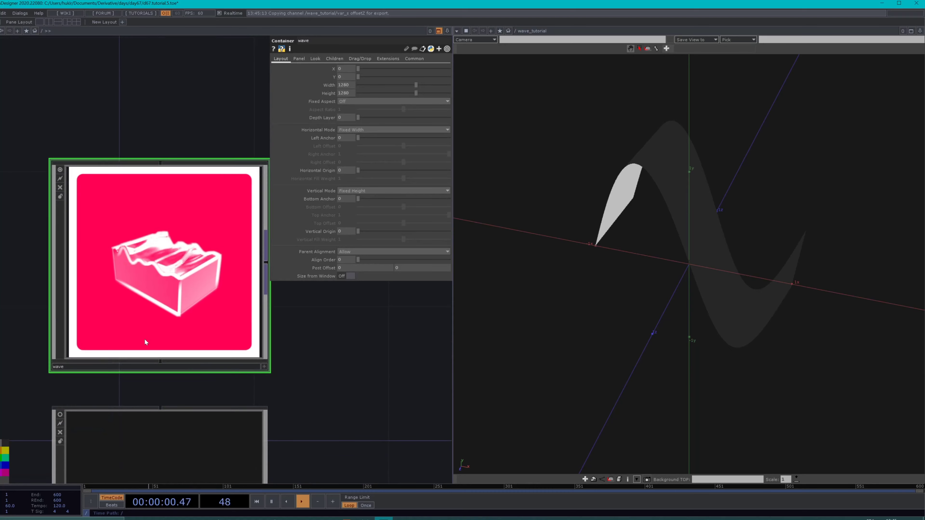
scroll(144, 341, up, 3)
key(p)
scroll(147, 324, up, 5)
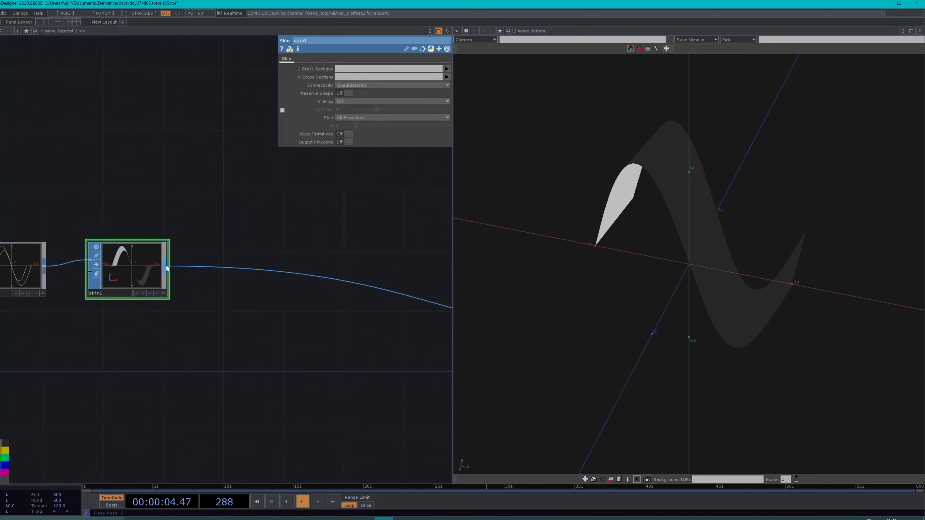
click(162, 294)
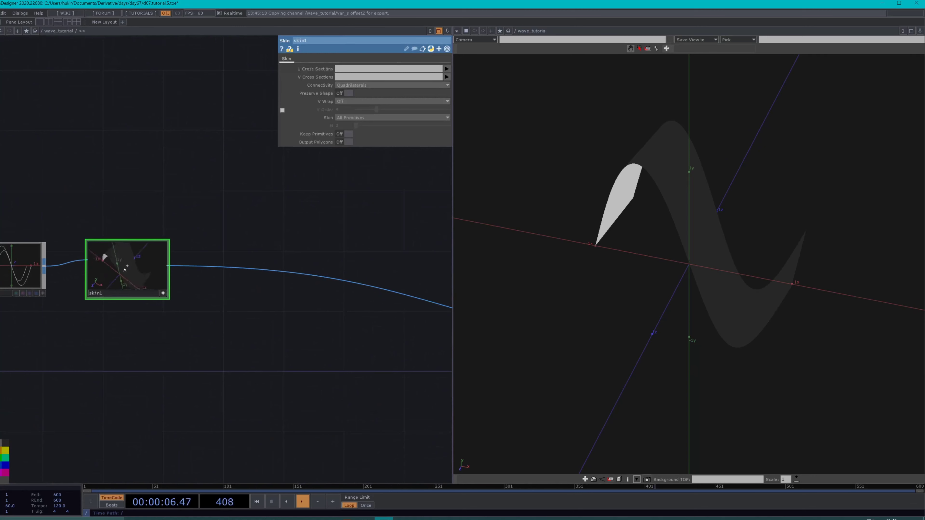
drag(132, 273, 140, 271)
drag(691, 233, 659, 235)
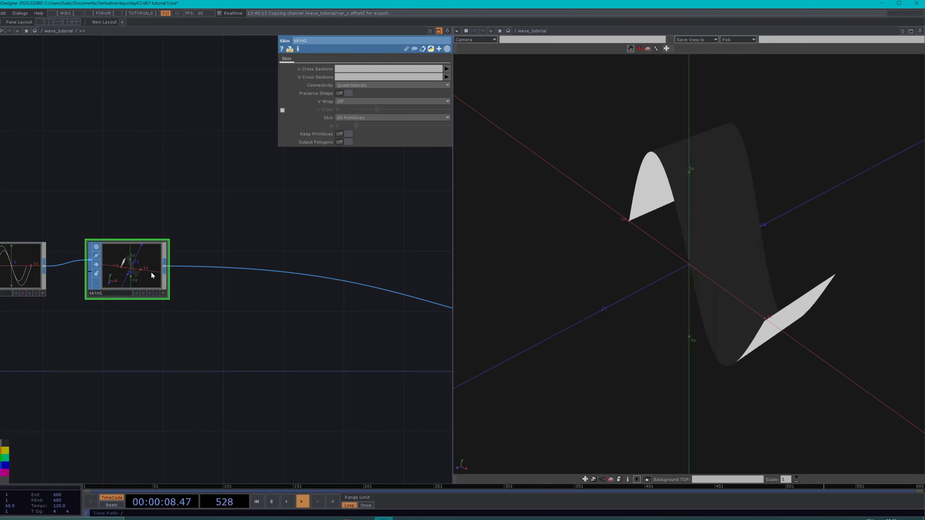
Step: Insert a Group SOP after skin1 and enlarge its node for a bigger preview
right_click(164, 270)
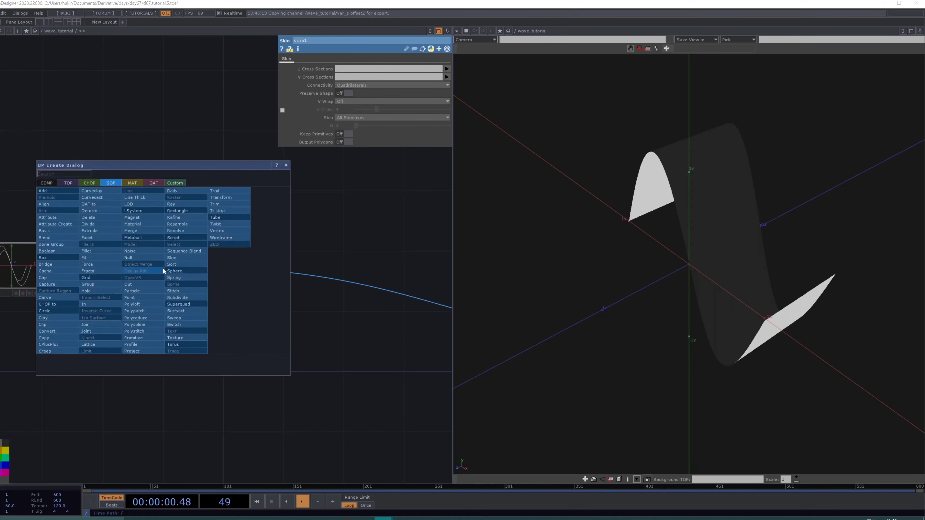
text(grou)
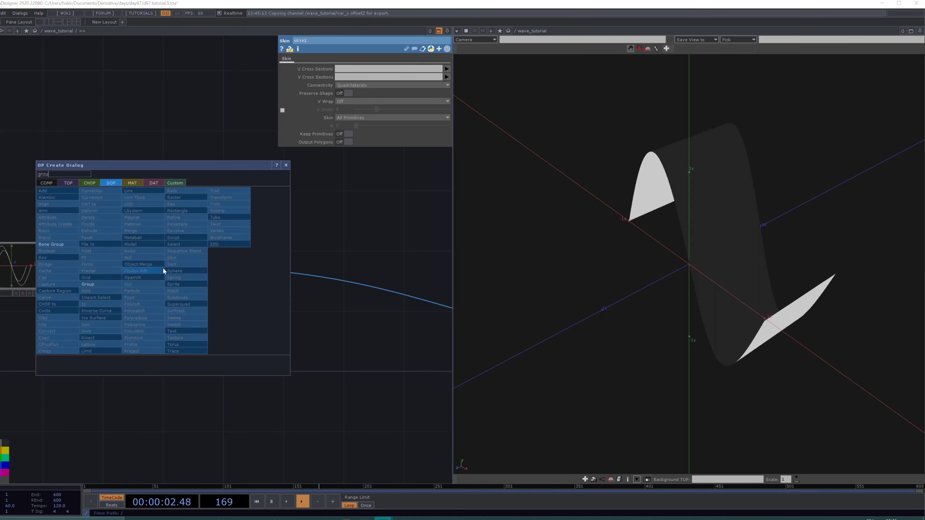
click(91, 285)
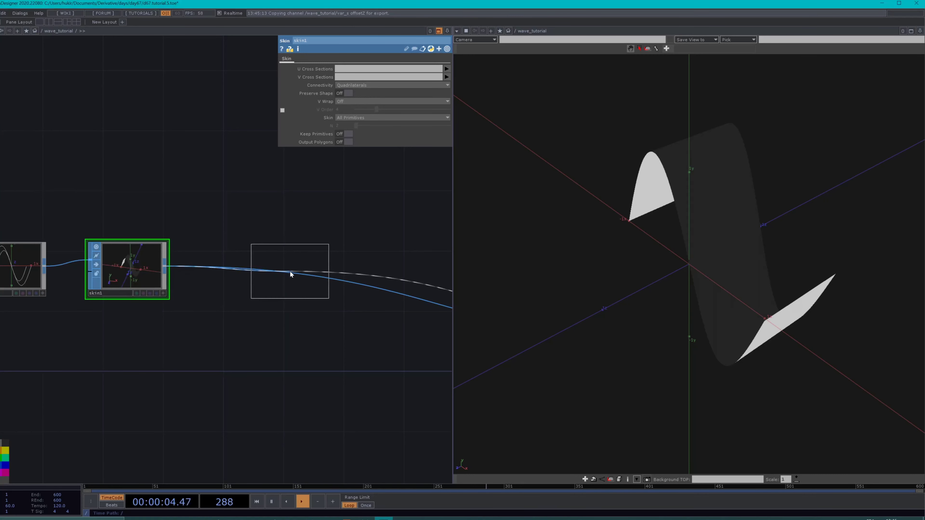
click(289, 274)
drag(289, 281, 200, 376)
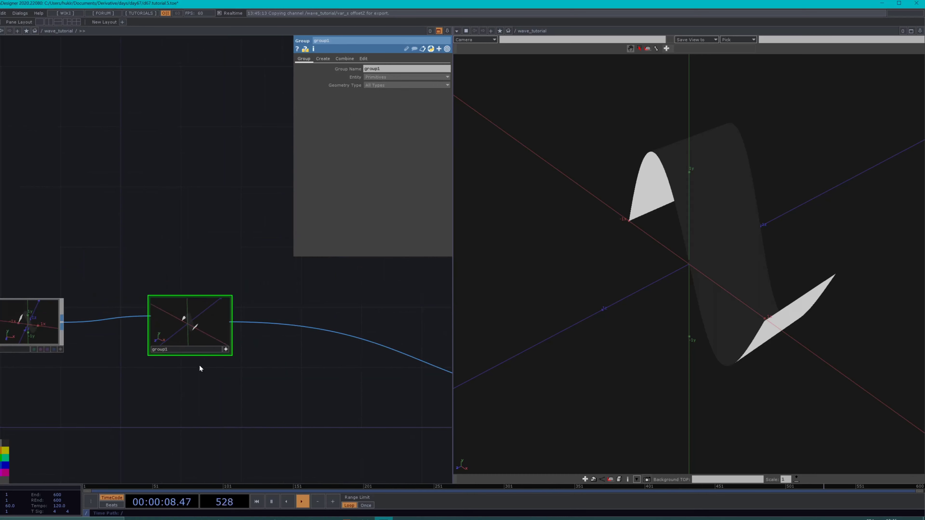
drag(232, 296, 316, 177)
drag(314, 338, 338, 397)
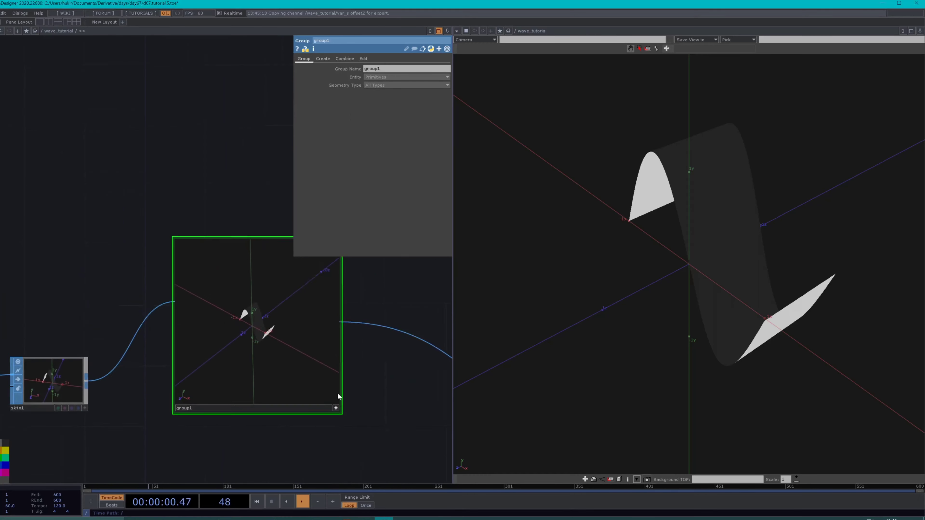
scroll(333, 340, up, 4)
Step: Set the entity type of group1 to Points
click(379, 78)
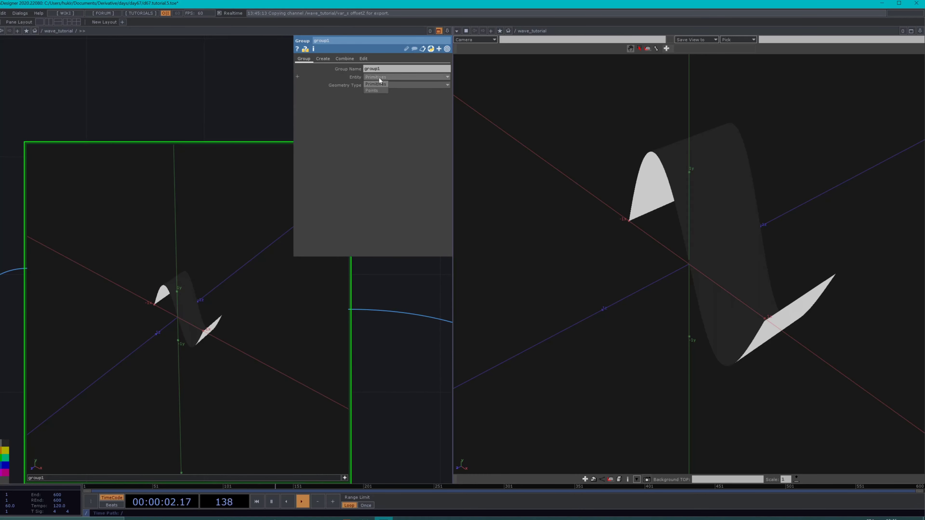
click(384, 90)
click(415, 78)
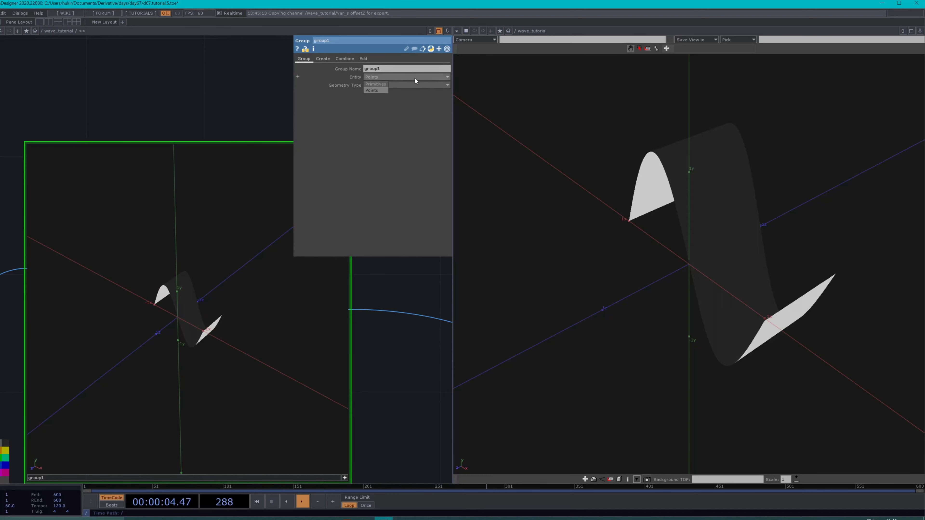
Step: Enable bounds on group1 with a bounding box sized 1.9 by 4 by 0.8, and check its coverage from the side
click(326, 59)
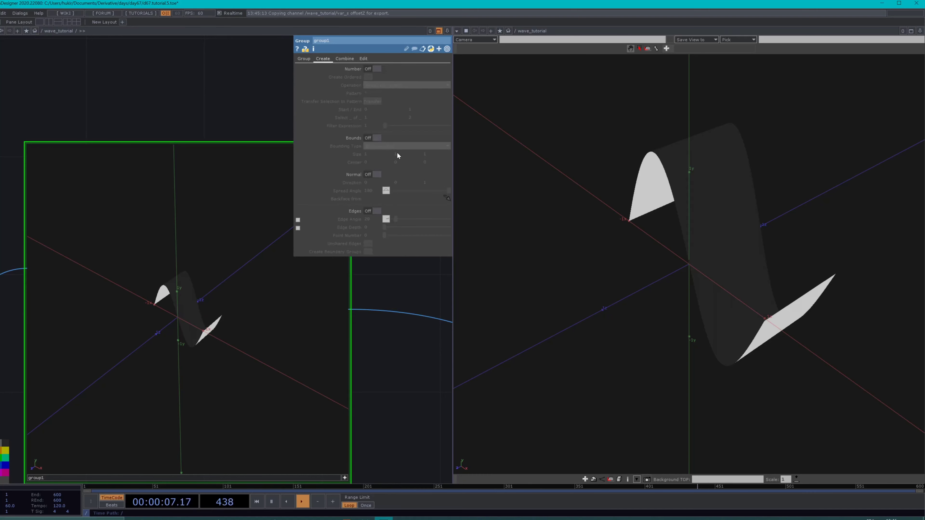
click(375, 137)
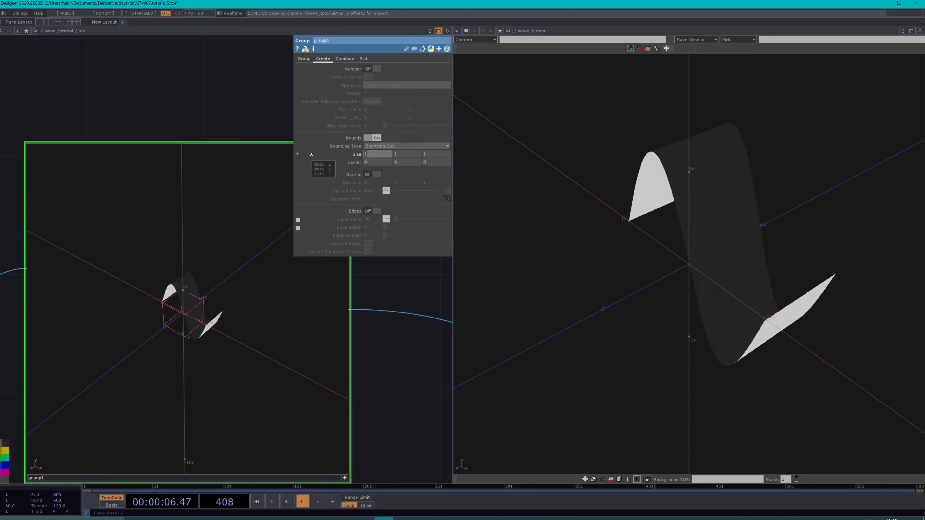
key(Tab)
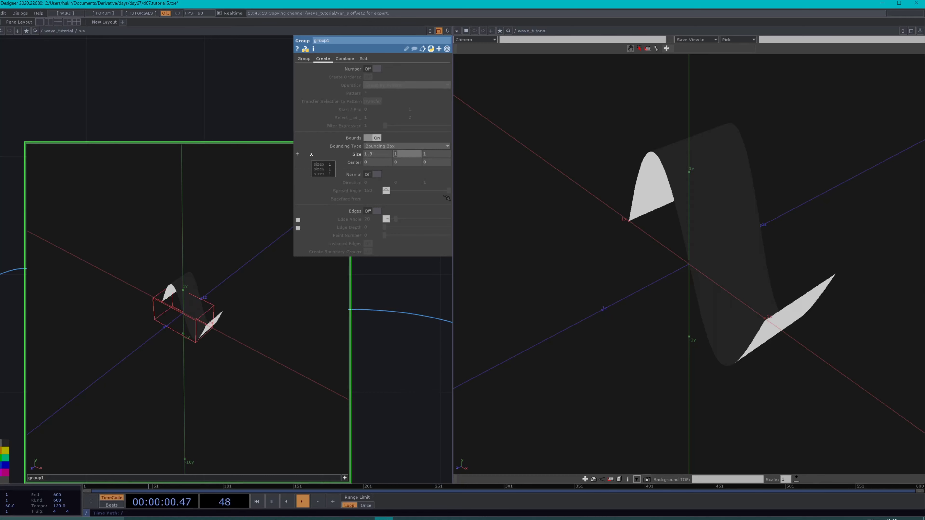
key(Tab)
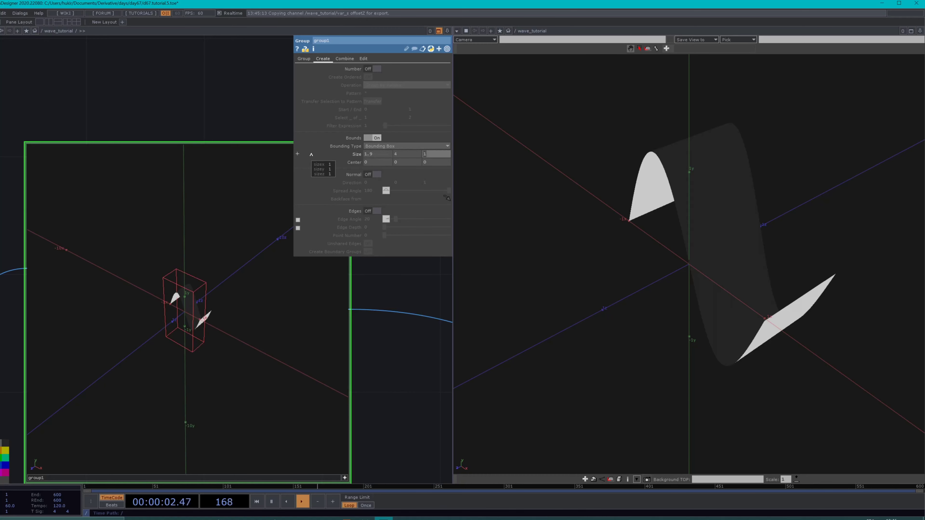
key(Return)
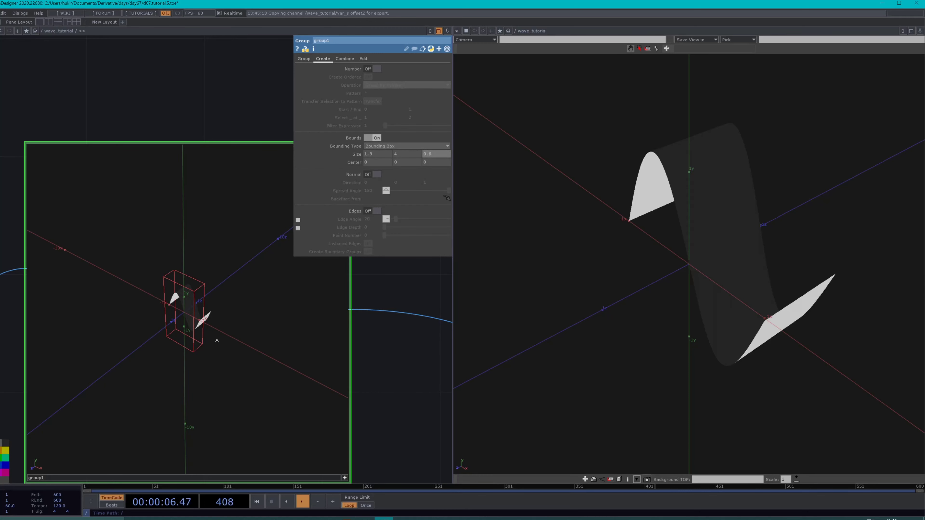
drag(179, 310, 134, 316)
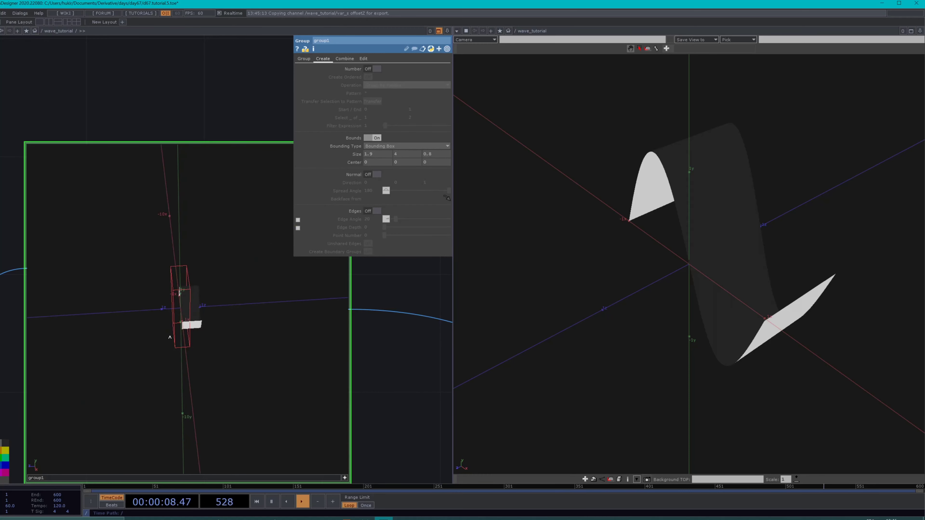
middle_drag(169, 336, 175, 228)
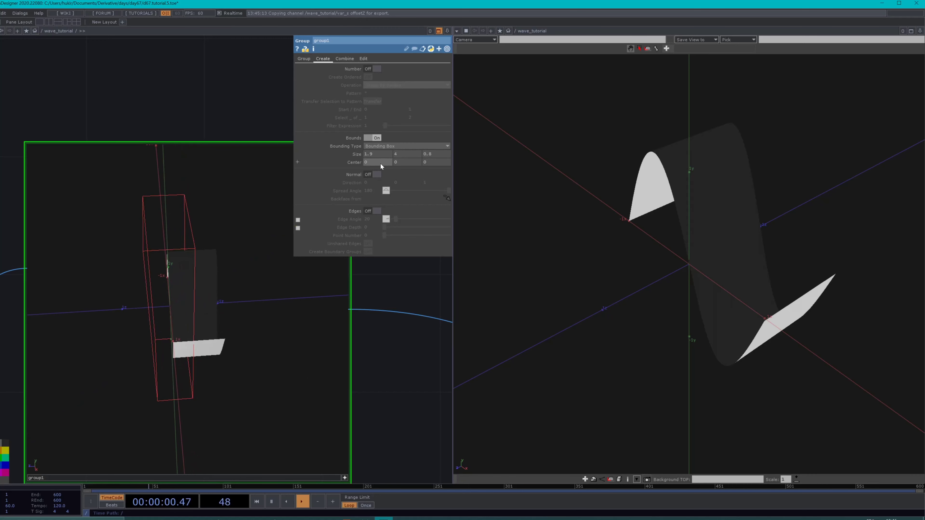
Step: Set the Z centre of group1's bounding box to -0.47, shrink its node and check that the box encloses the surface
middle_drag(428, 167, 428, 151)
middle_drag(136, 225, 86, 234)
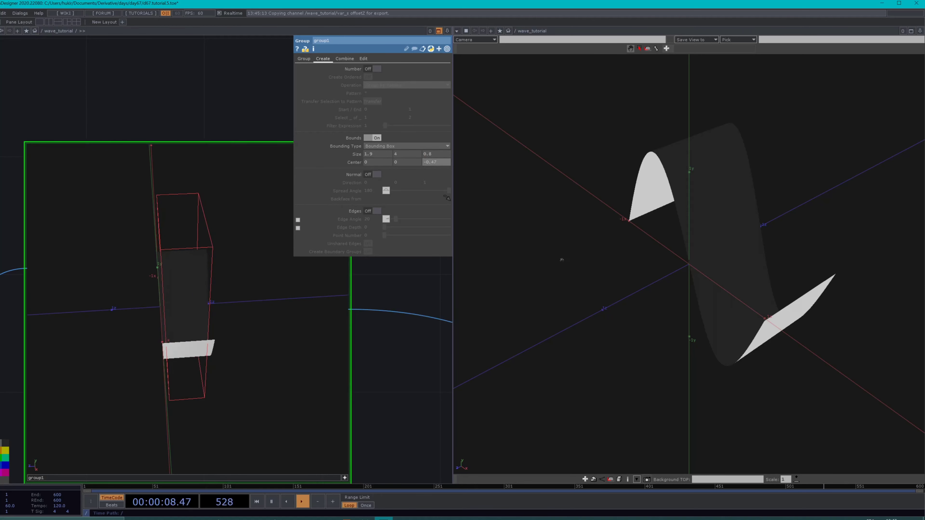
scroll(371, 344, down, 2)
click(351, 439)
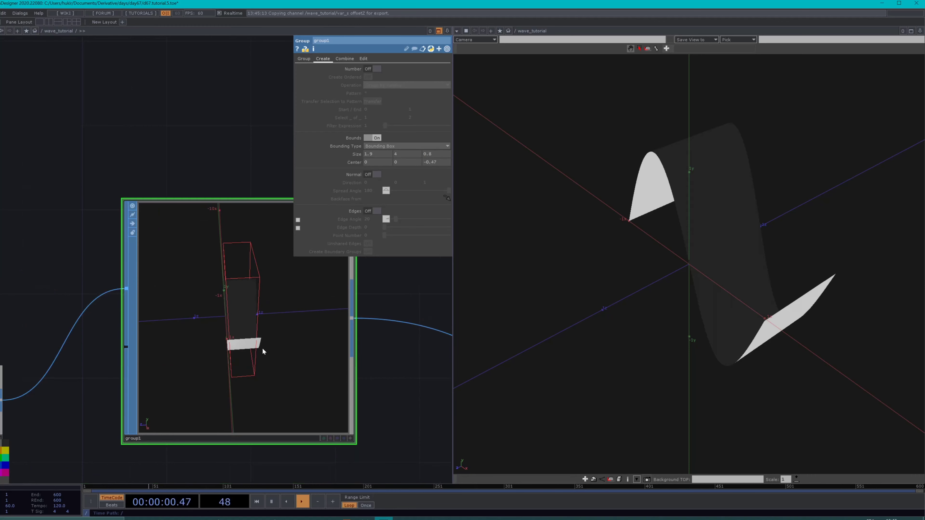
click(352, 439)
drag(255, 350, 239, 310)
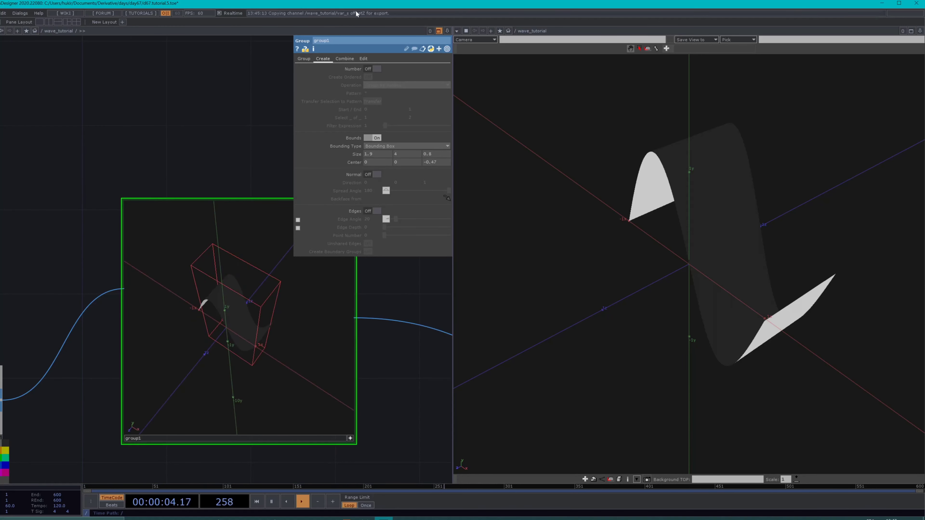
Step: Name the point group n in group1
click(304, 59)
text(n)
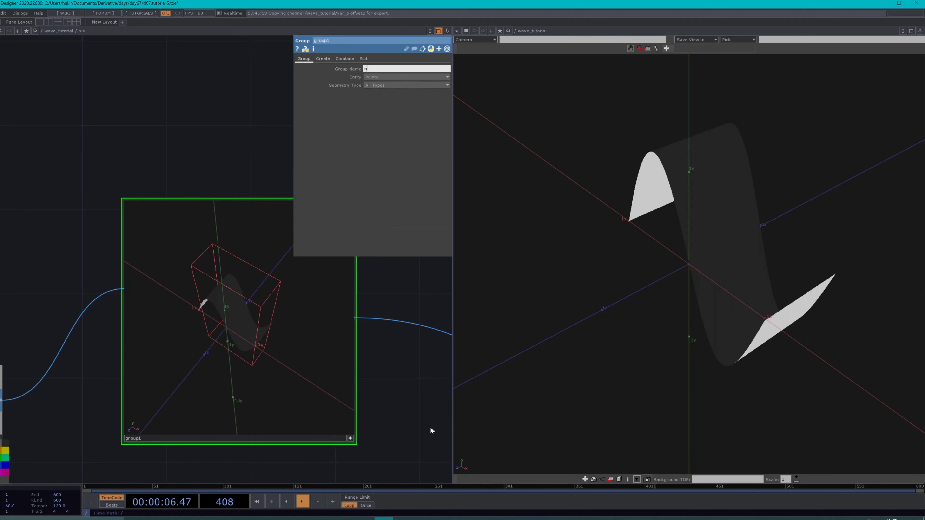
key(Return)
scroll(246, 315, up, 3)
scroll(245, 315, down, 3)
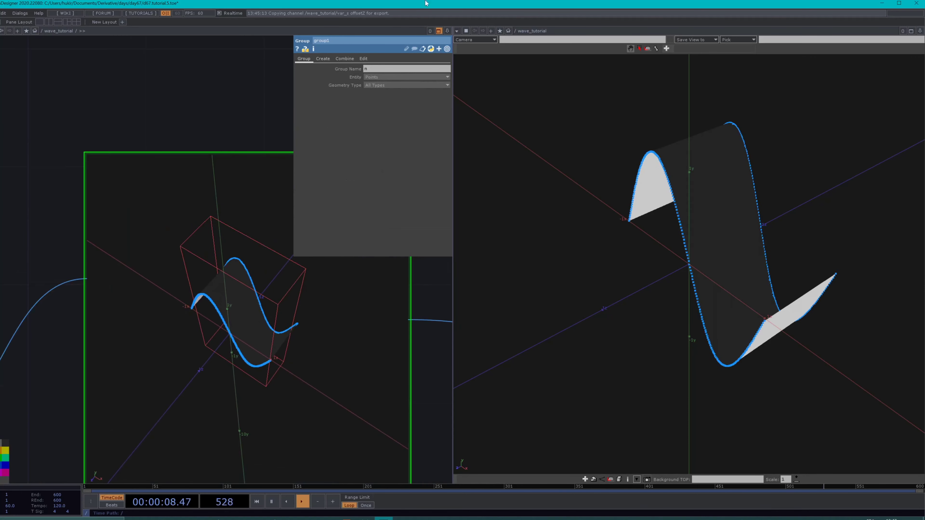
click(386, 68)
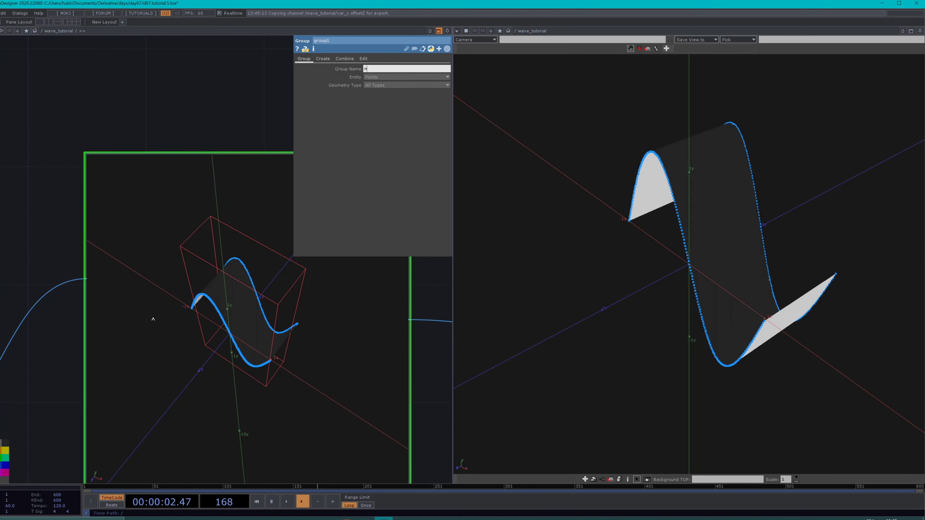
Step: Insert a Polypatch SOP between skin1 and group1
scroll(153, 319, down, 3)
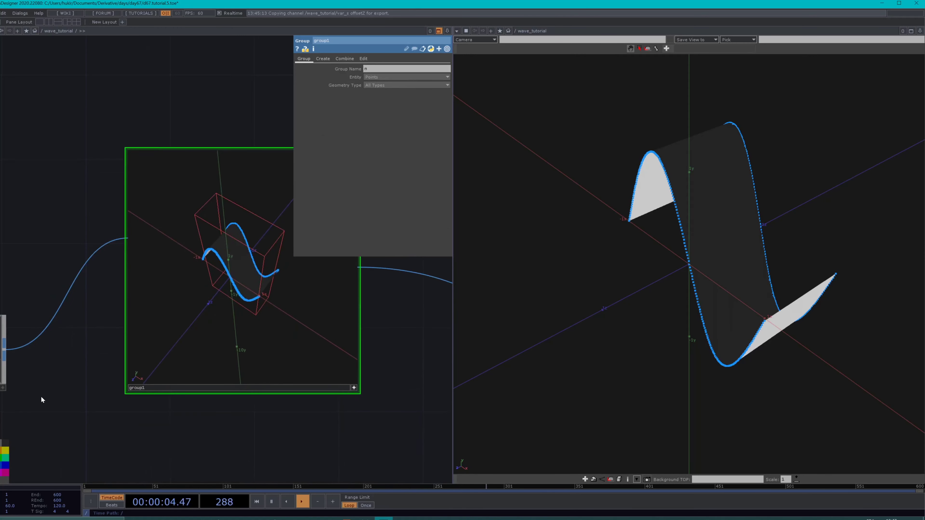
scroll(42, 399, down, 2)
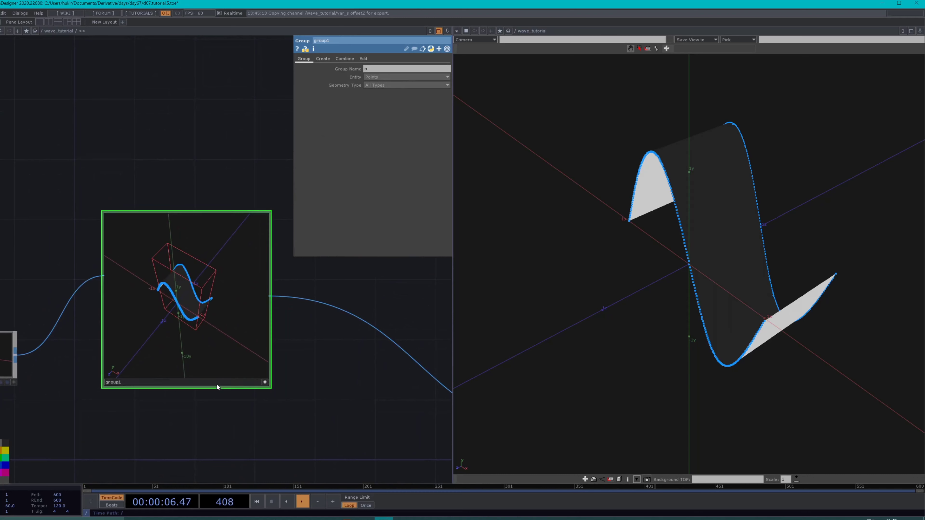
drag(217, 387, 334, 411)
drag(37, 423, 121, 414)
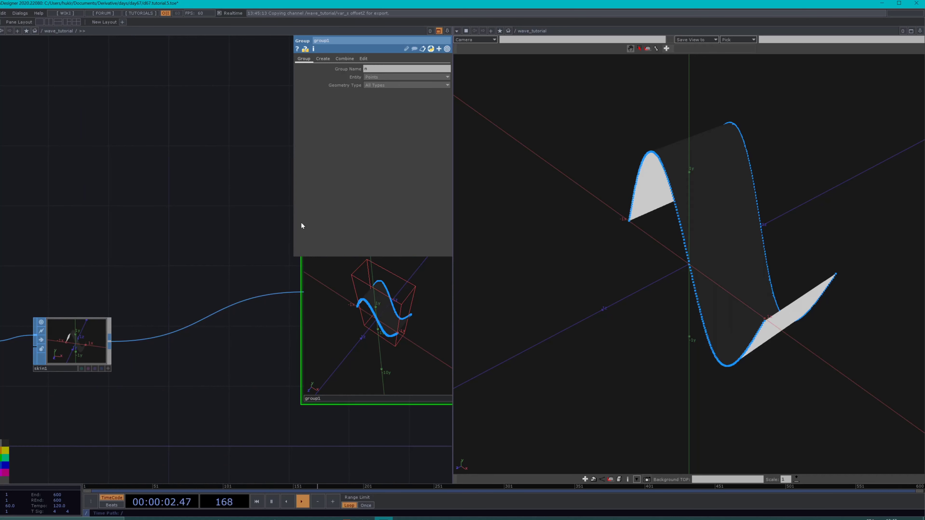
drag(179, 251, 122, 245)
drag(59, 279, 70, 284)
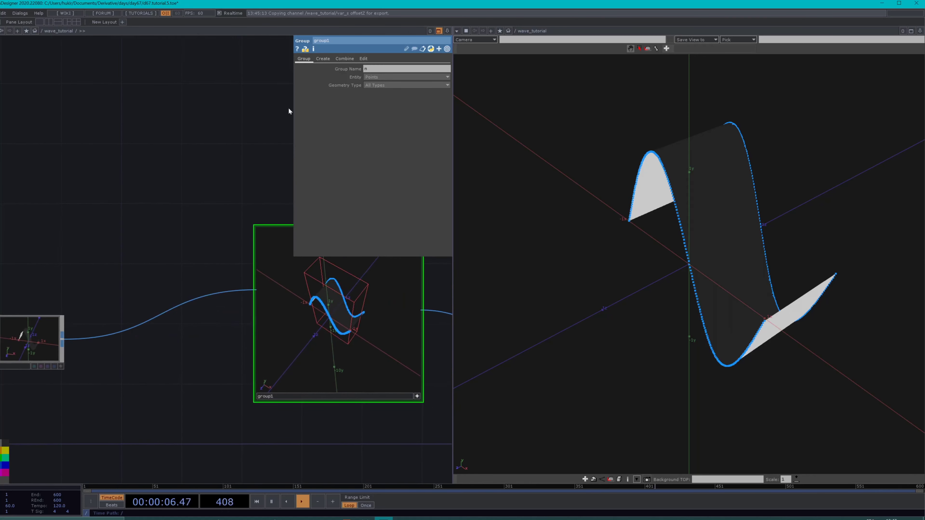
drag(359, 313, 320, 361)
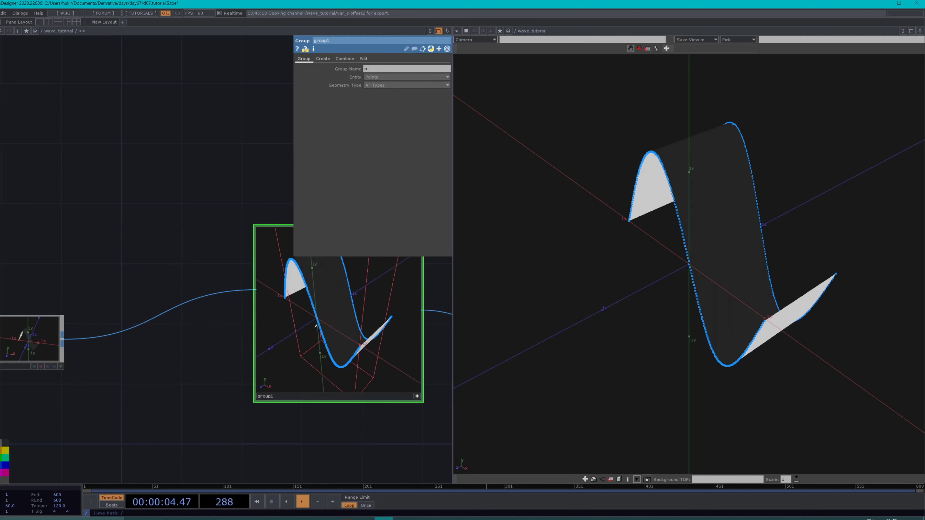
right_click(64, 340)
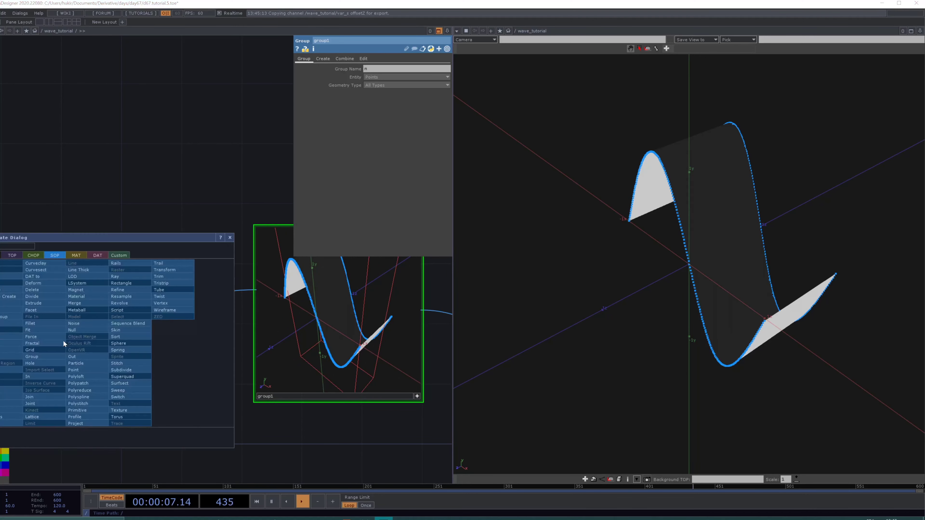
click(90, 384)
click(138, 344)
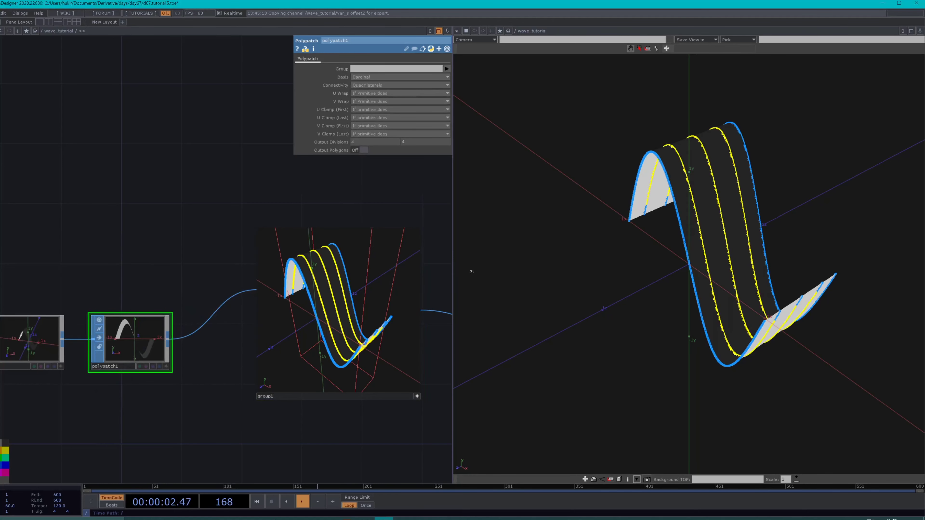
Step: Examine the subdivided wave from the side and compare the operator info, including point counts, of skin1 and polypatch1
drag(769, 277, 656, 299)
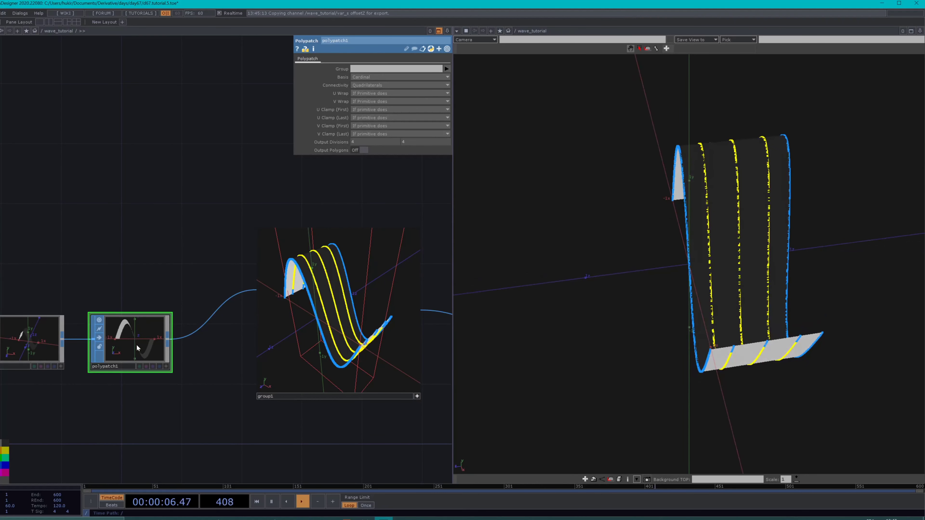
scroll(216, 337, up, 2)
scroll(285, 311, down, 2)
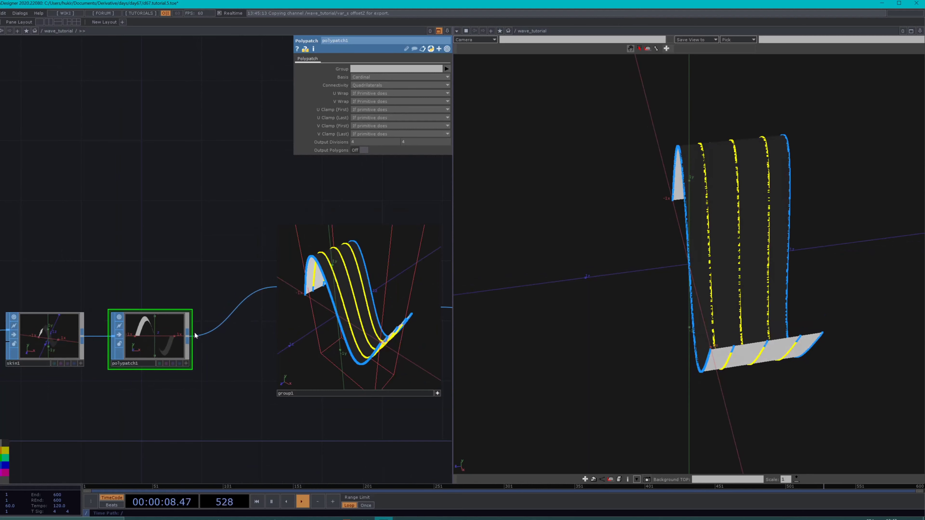
drag(108, 401, 142, 402)
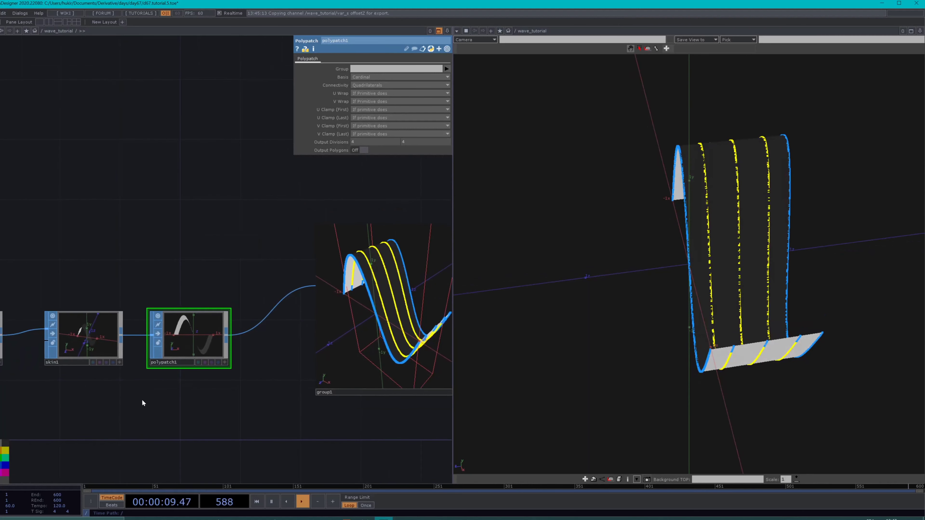
click(81, 332)
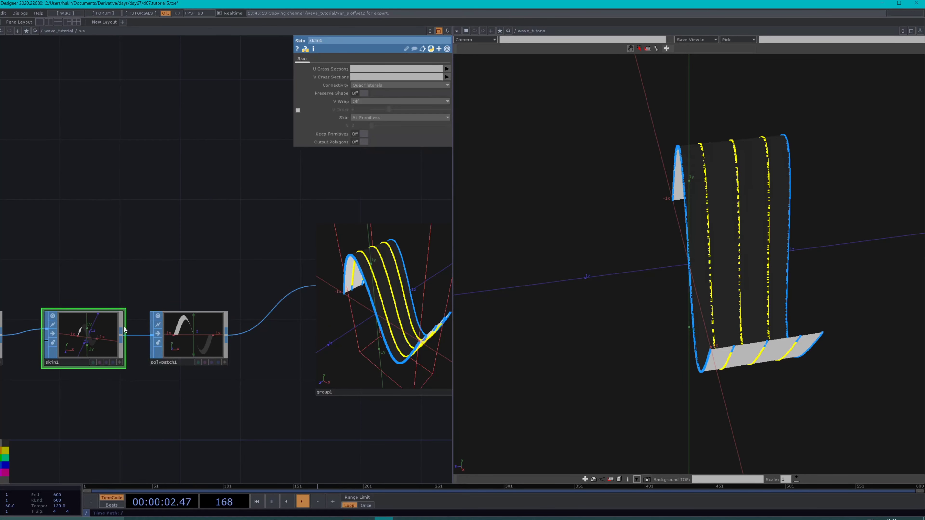
middle_drag(84, 339, 83, 253)
middle_drag(186, 346, 186, 346)
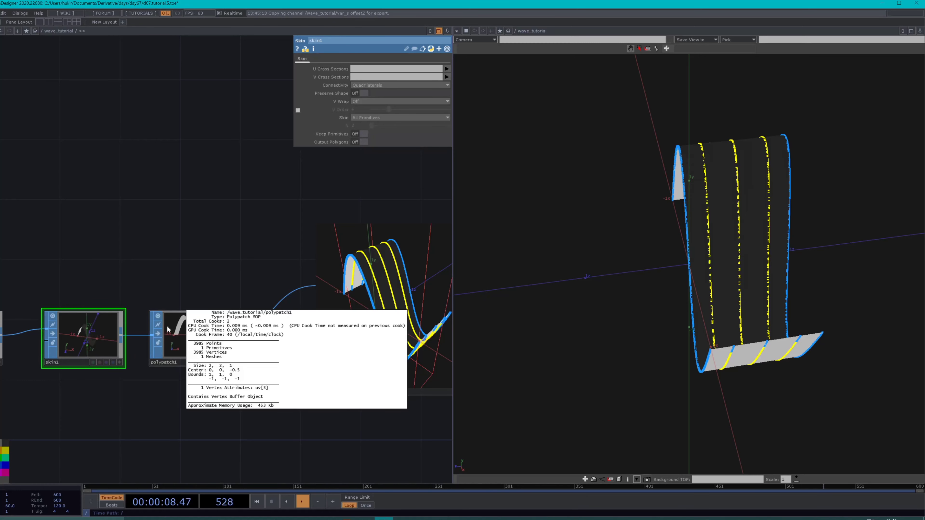
middle_drag(168, 329, 251, 352)
middle_drag(160, 366, 162, 384)
click(183, 345)
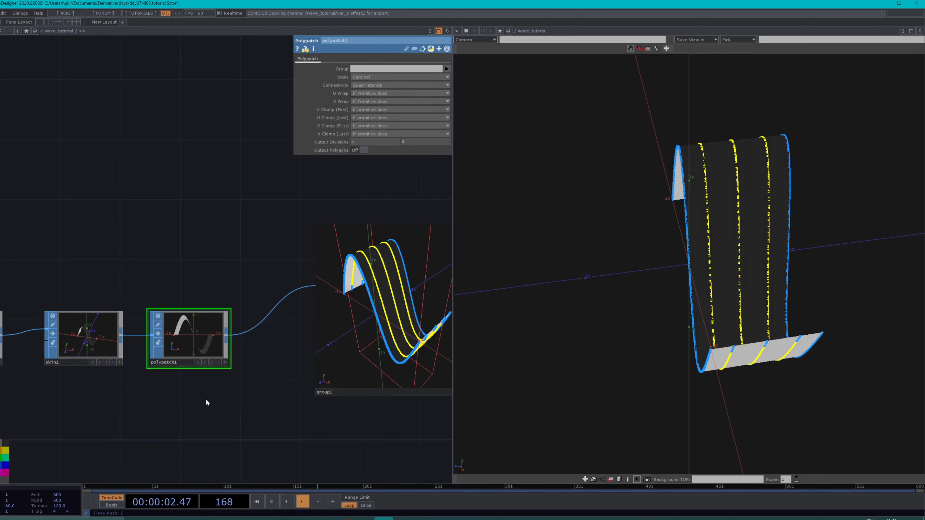
Step: Shrink the group1 node and move it closer to polypatch1
drag(206, 398, 138, 385)
scroll(139, 387, down, 2)
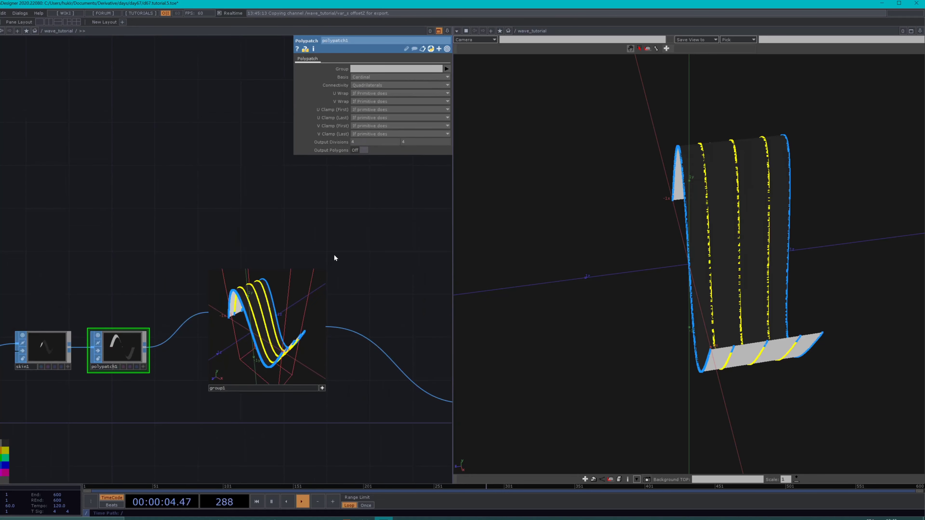
drag(327, 267, 293, 314)
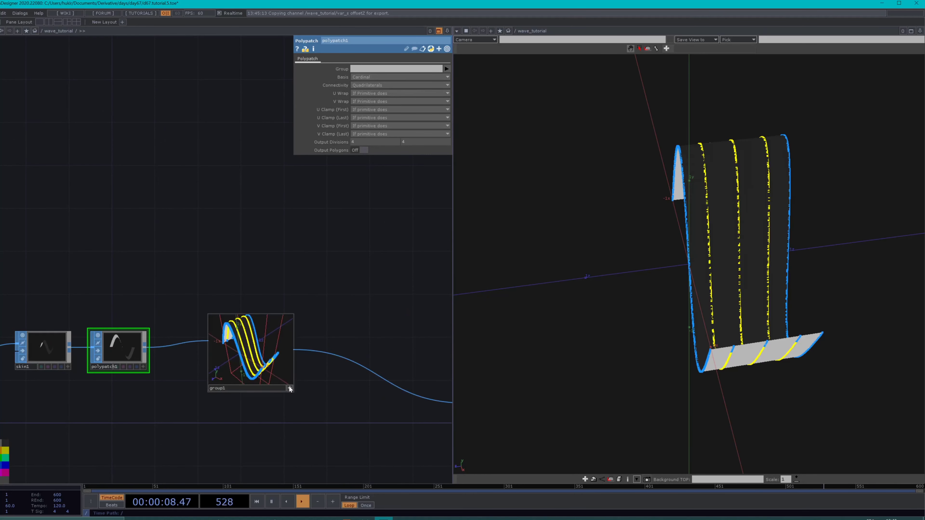
drag(267, 371, 235, 370)
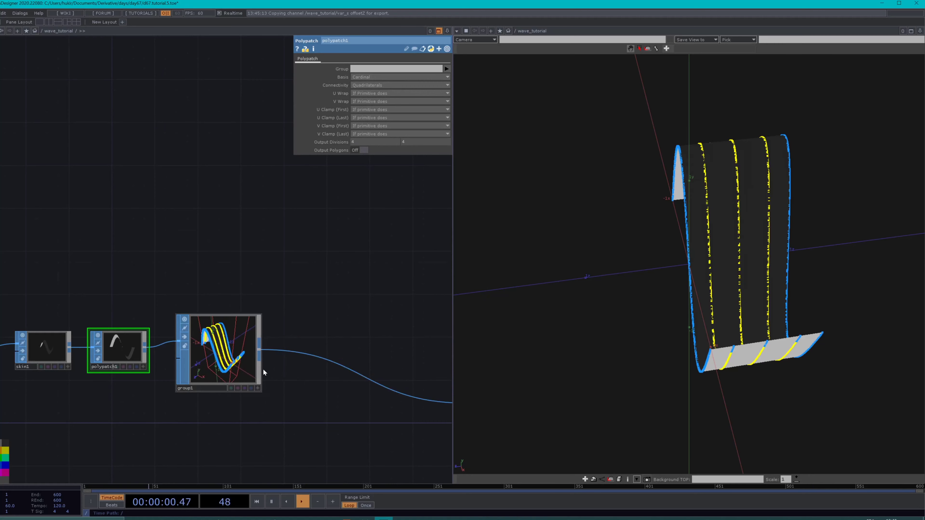
Step: Insert a Noise SOP between group1 and the geometry component
right_click(259, 352)
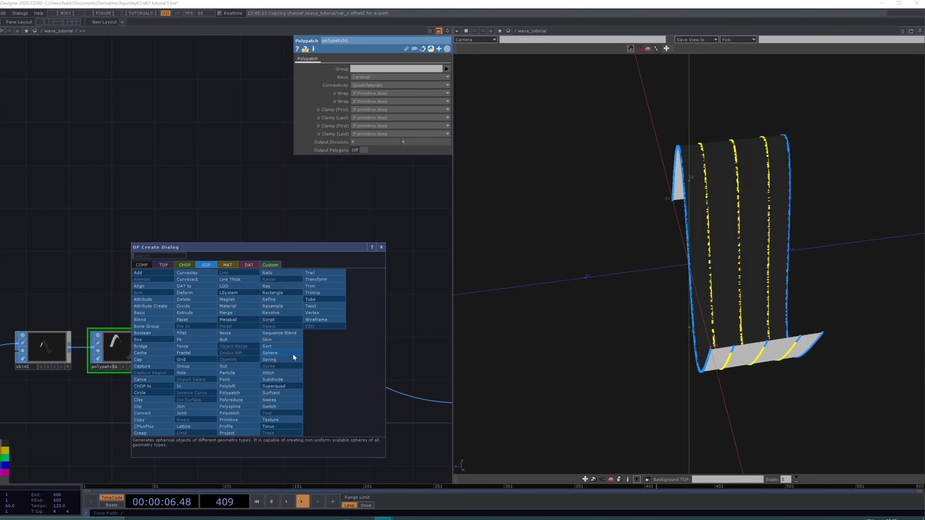
text(noise)
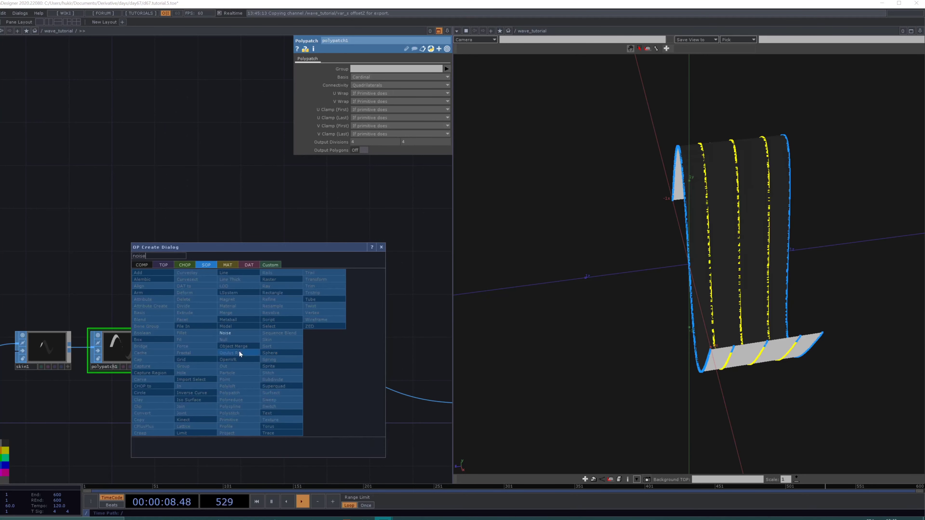
click(248, 332)
click(343, 344)
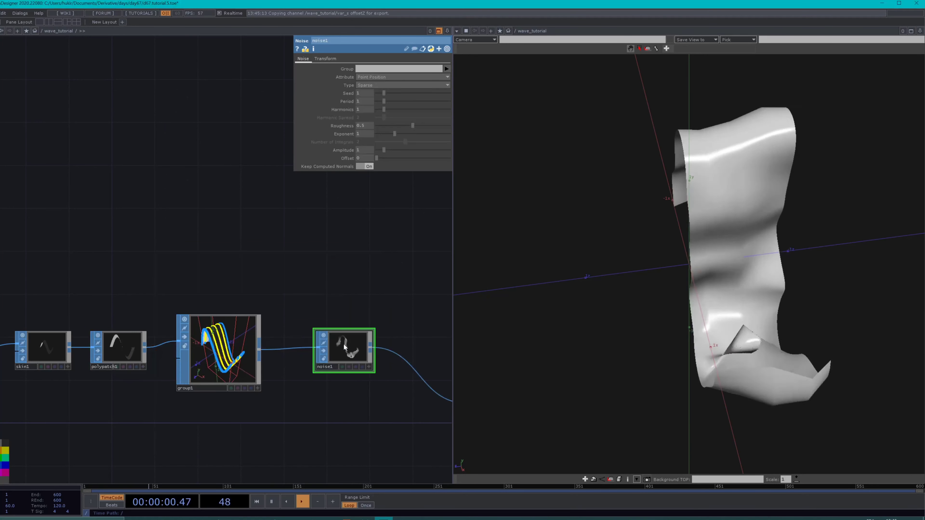
Step: Restrict noise1 to the group n and check the displaced surface from several angles
scroll(328, 342, up, 3)
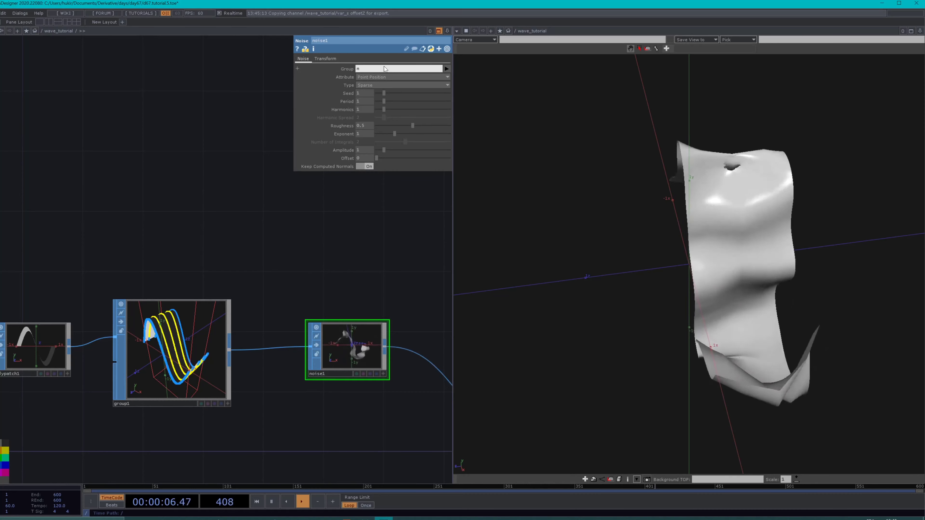
text(n)
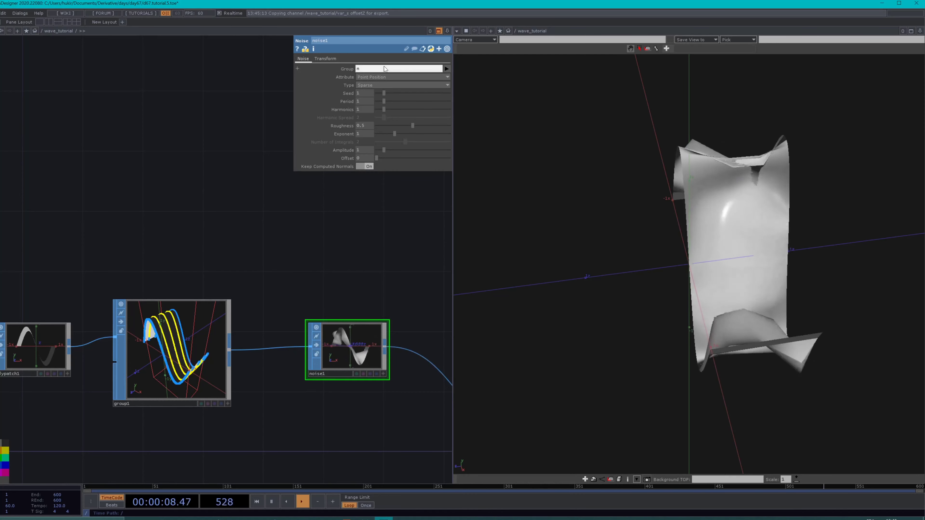
drag(770, 265, 608, 200)
drag(629, 256, 576, 289)
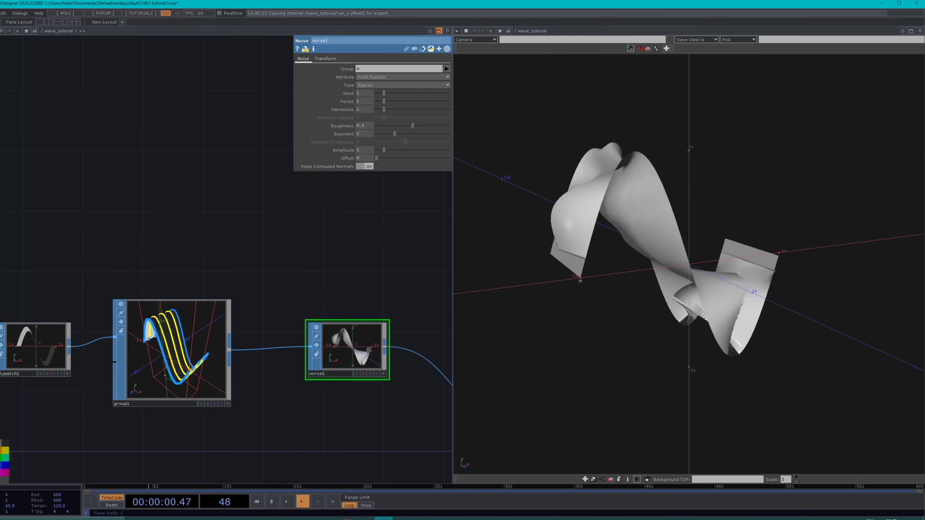
drag(554, 298, 652, 251)
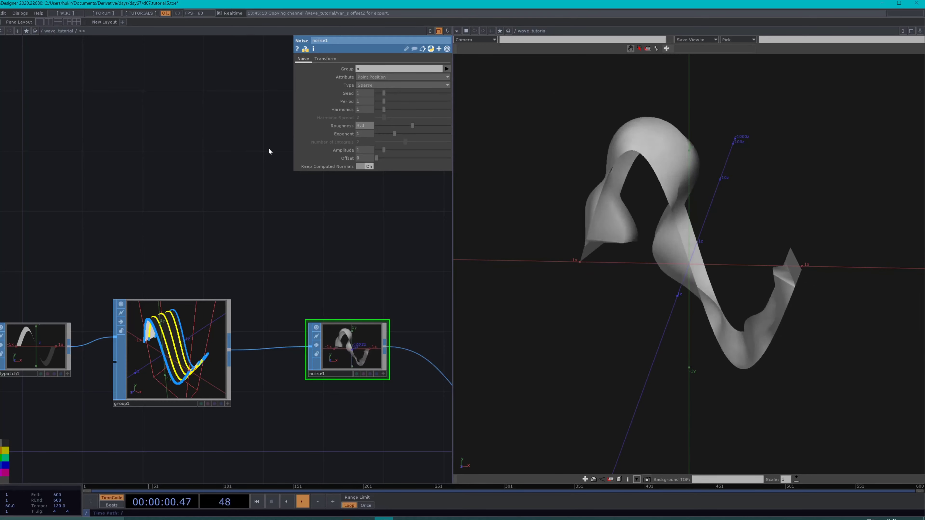
Step: Set noise1's roughness to 4.3 and its amplitude to 0.054, then check the softened wave from another angle
text(.3)
key(Return)
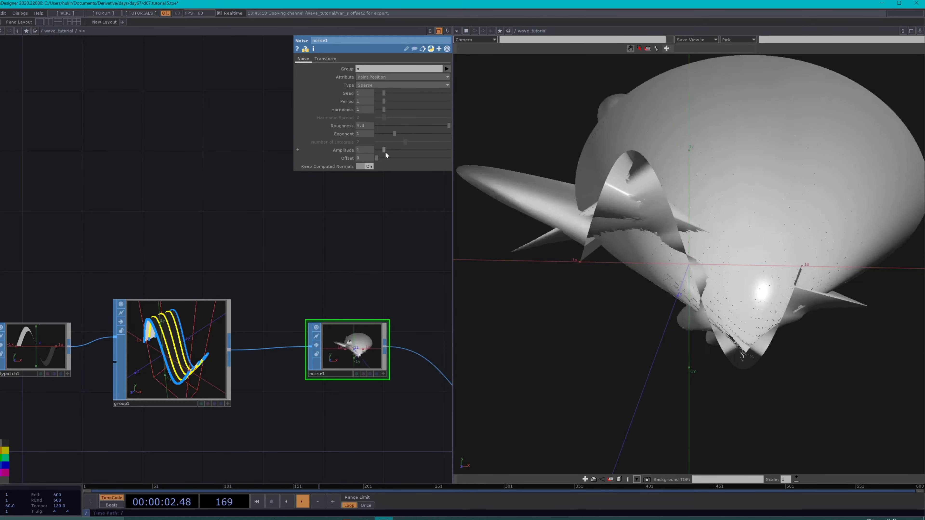
click(371, 150)
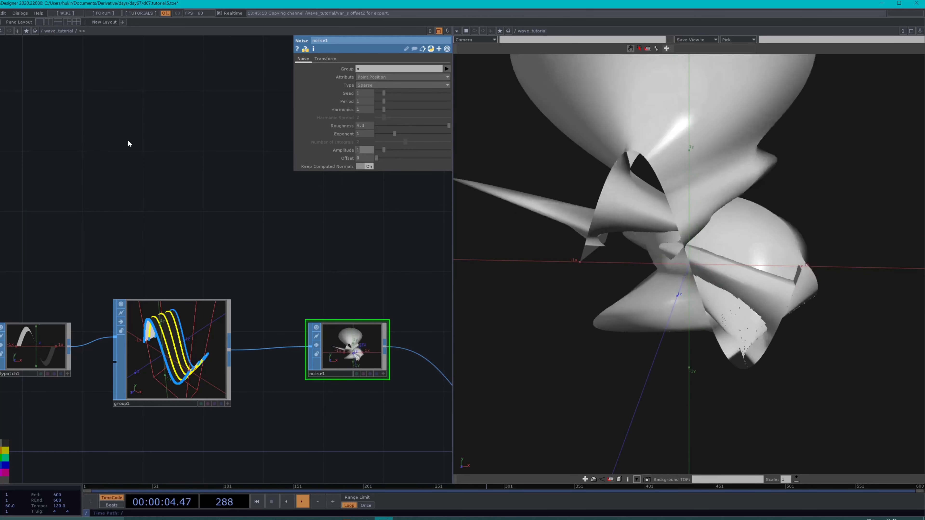
text(0.054)
key(Return)
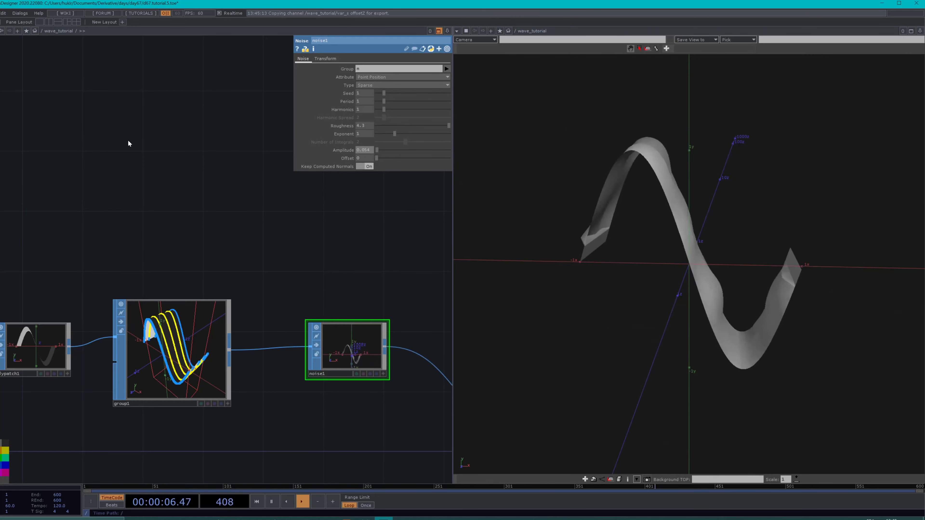
drag(584, 372, 795, 267)
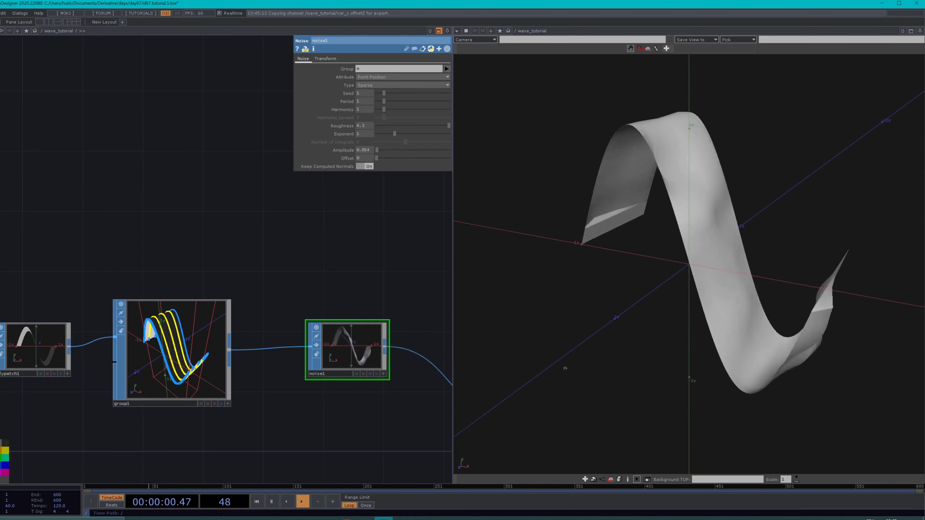
Step: Move the geo1 node up in line with noise1
scroll(330, 428, down, 3)
drag(330, 428, 174, 382)
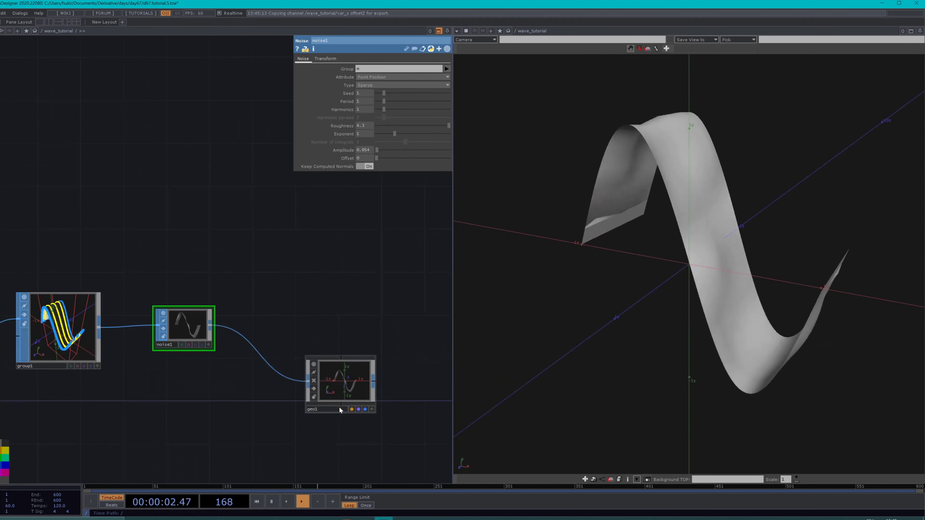
drag(339, 408, 372, 365)
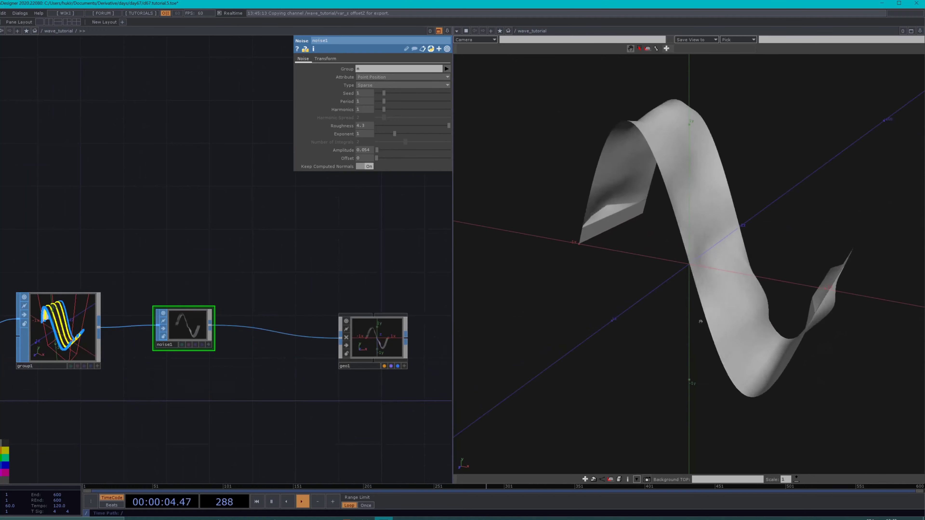
Step: Examine the displaced wave from several angles and review the node chain from line1 through noise1
scroll(289, 221, down, 2)
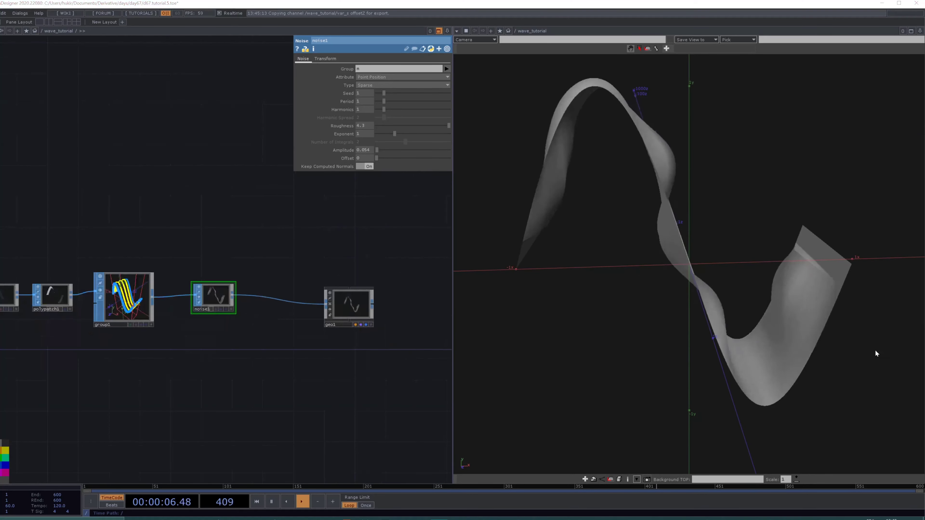
drag(710, 310, 776, 350)
scroll(212, 355, down, 2)
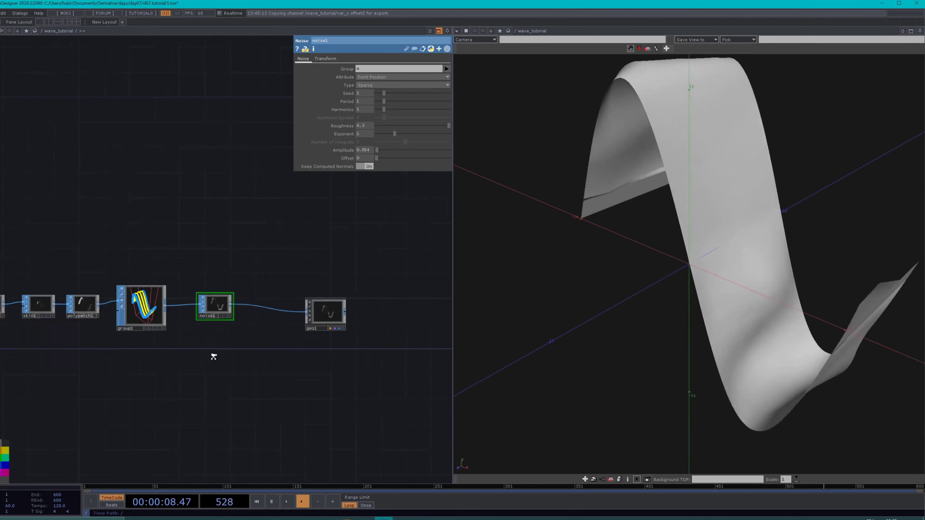
drag(79, 327, 187, 356)
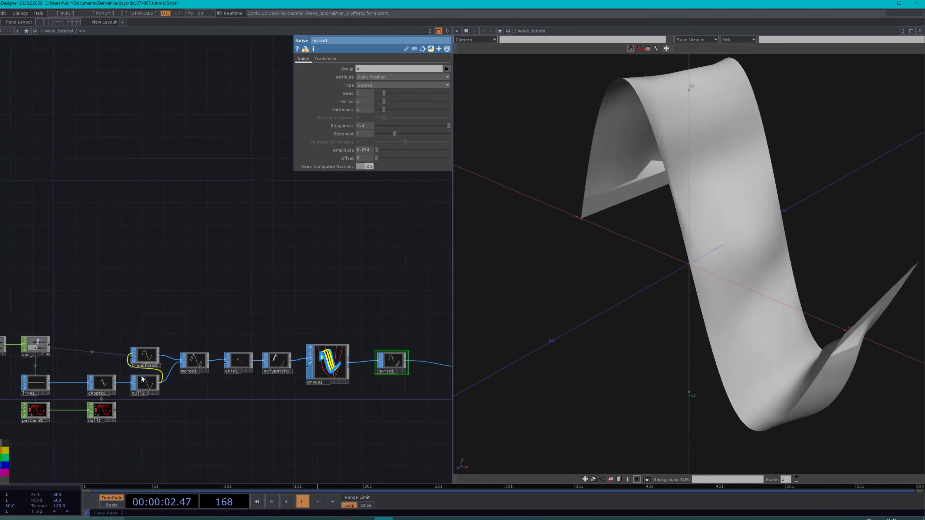
drag(762, 250, 636, 306)
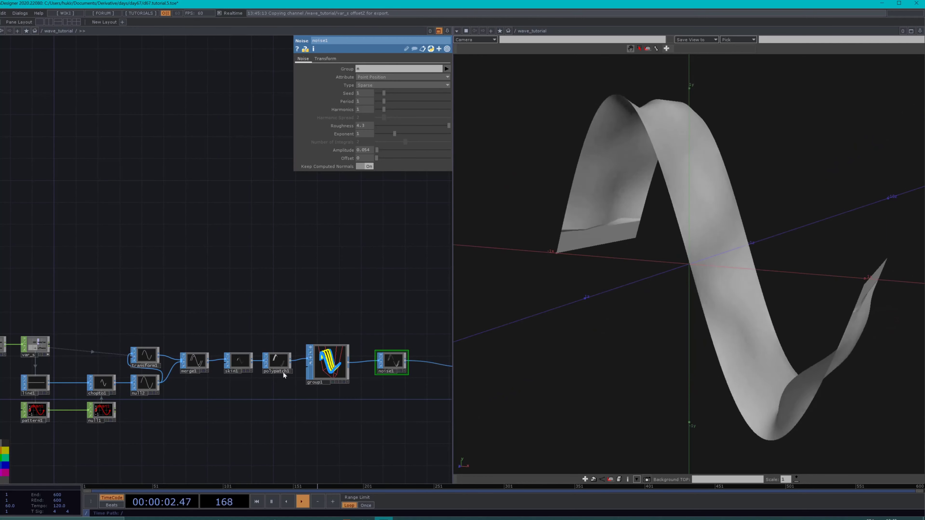
drag(342, 424, 290, 431)
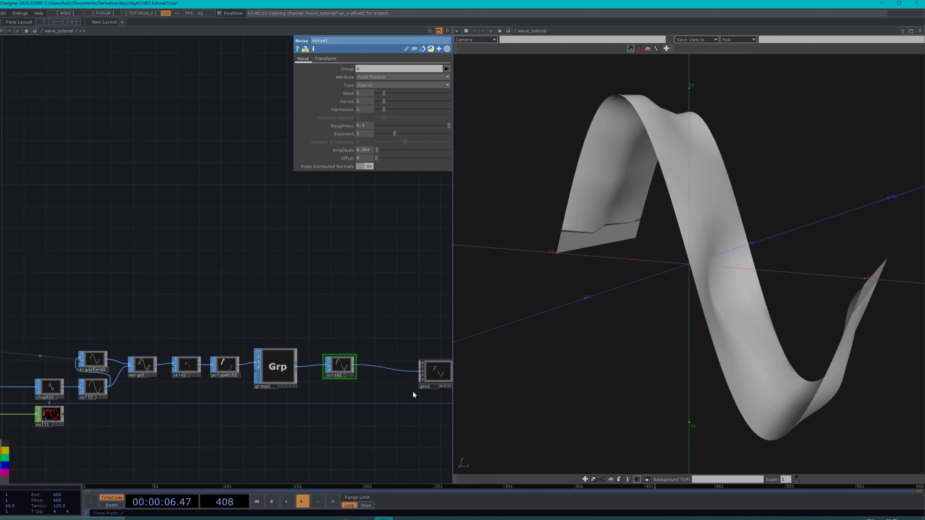
Step: Add a Select SOP above transform1 and have it reference line1
scroll(104, 405, up, 3)
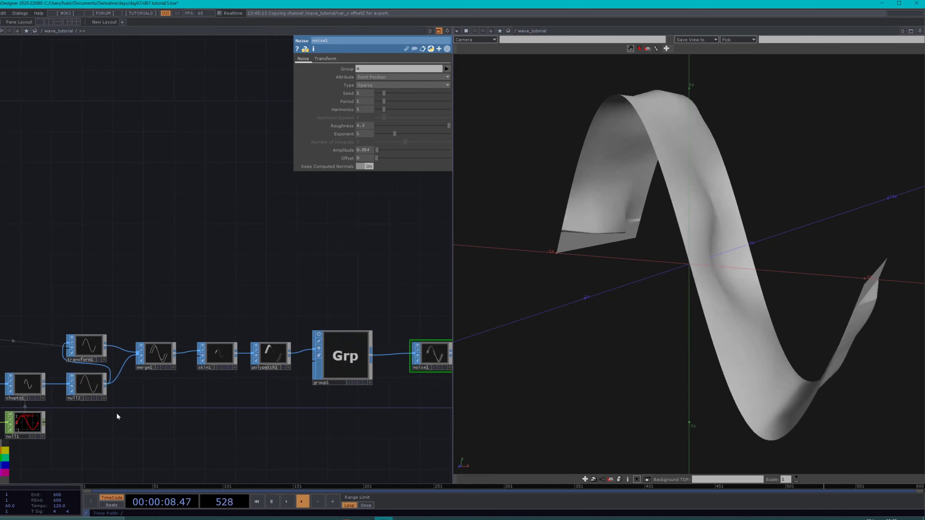
key(Tab)
text(se)
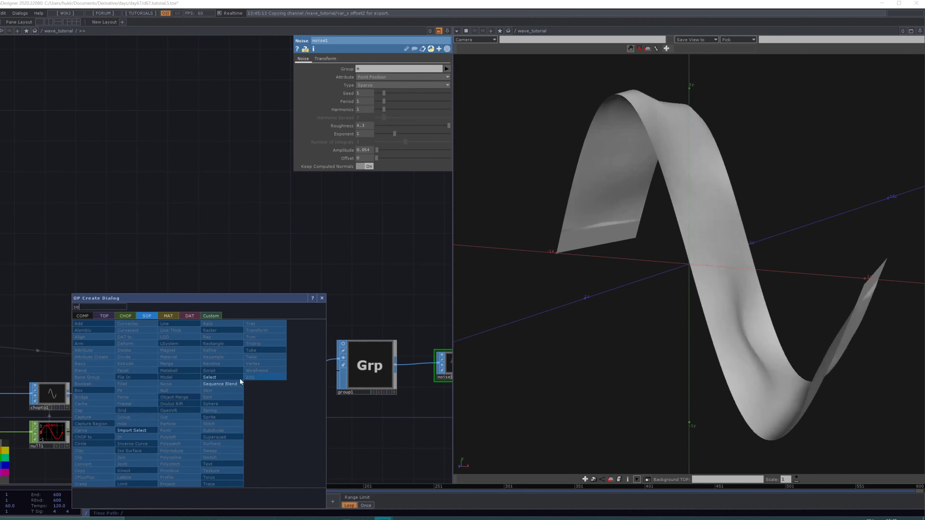
click(218, 378)
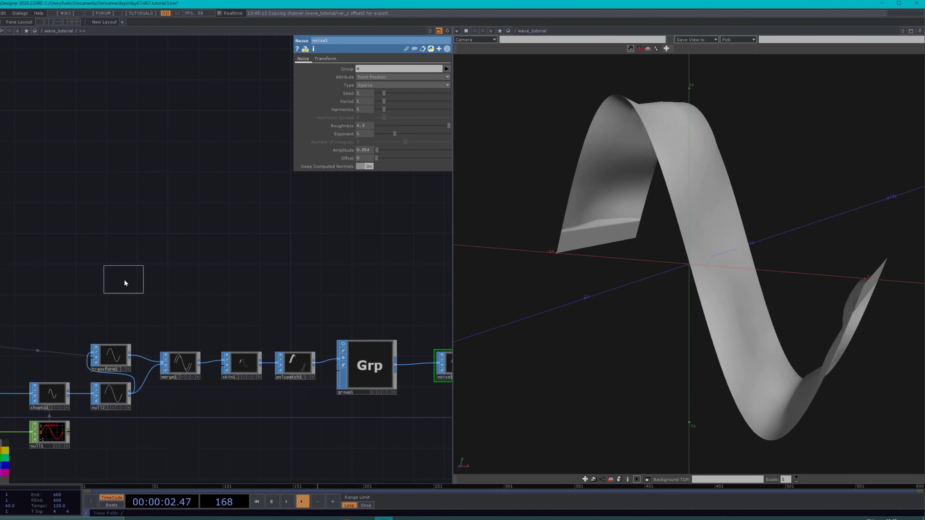
click(118, 287)
drag(89, 322, 221, 329)
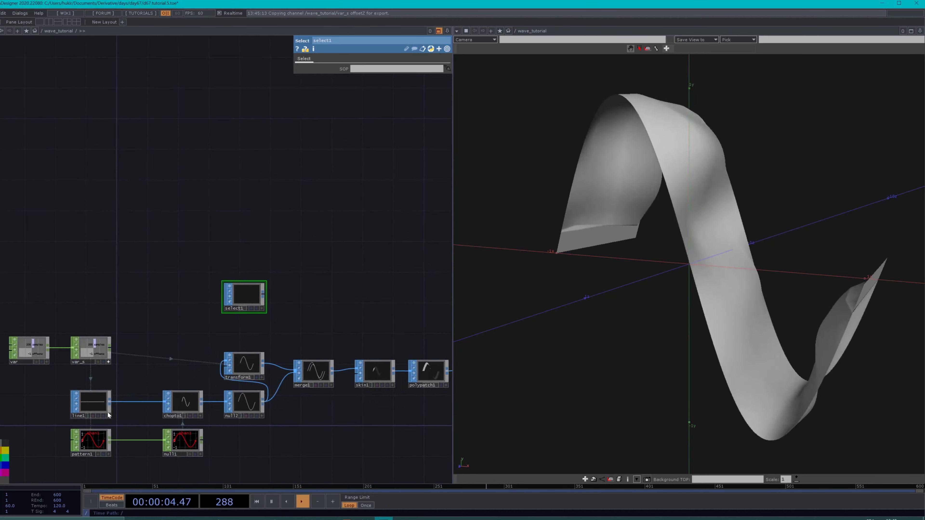
drag(237, 296, 238, 297)
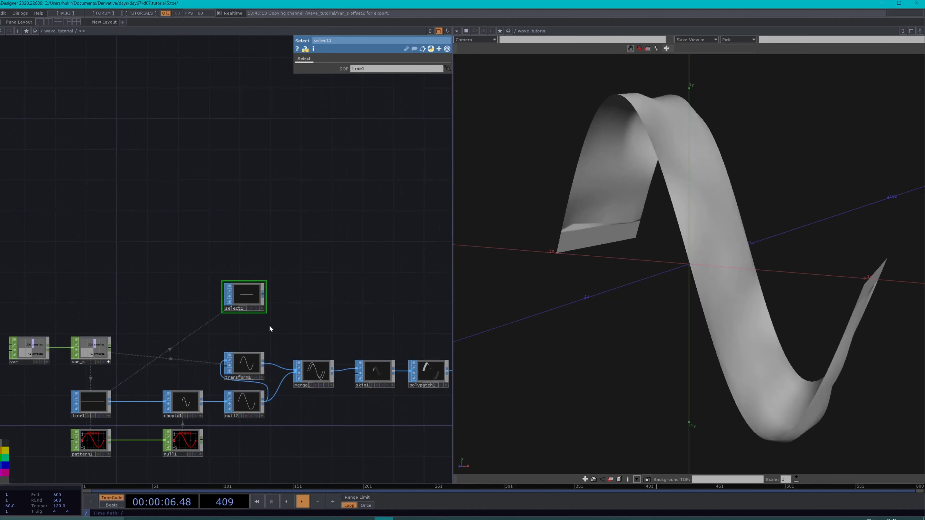
scroll(242, 339, up, 2)
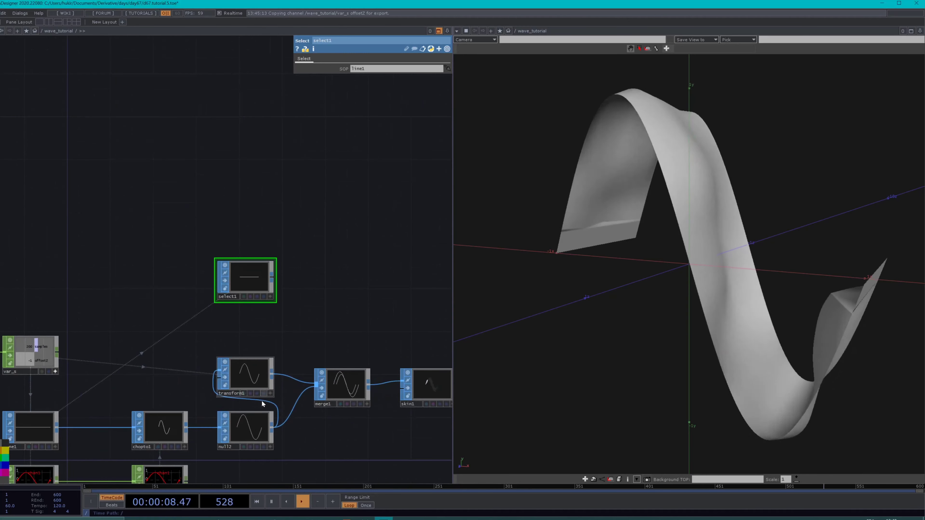
click(253, 437)
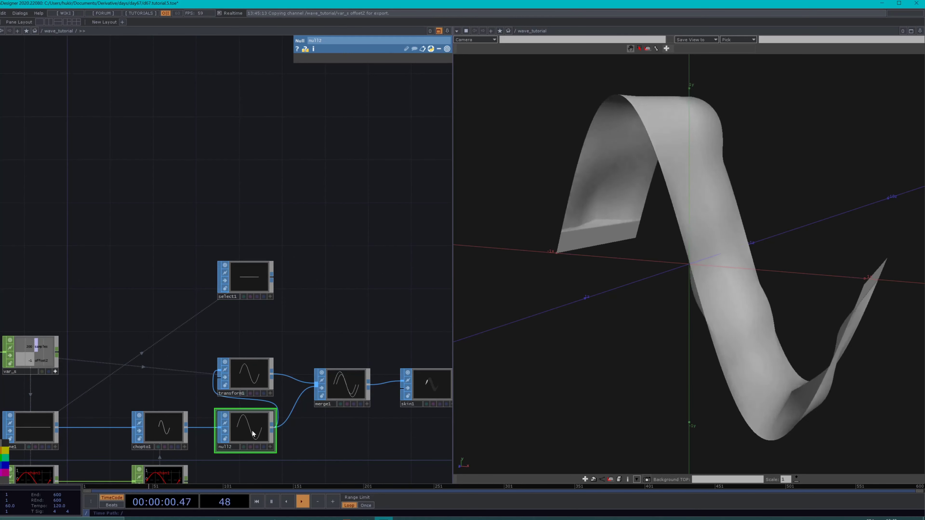
key(Tab)
text(s)
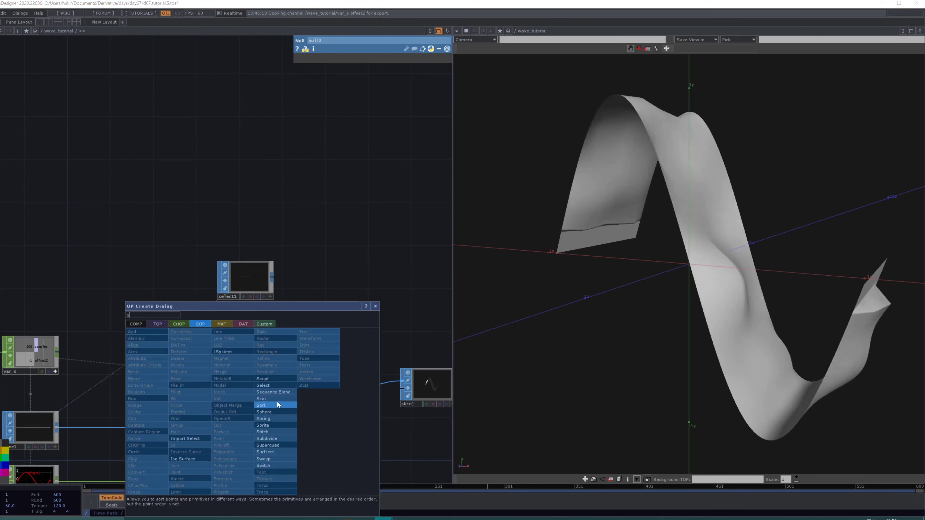
click(276, 384)
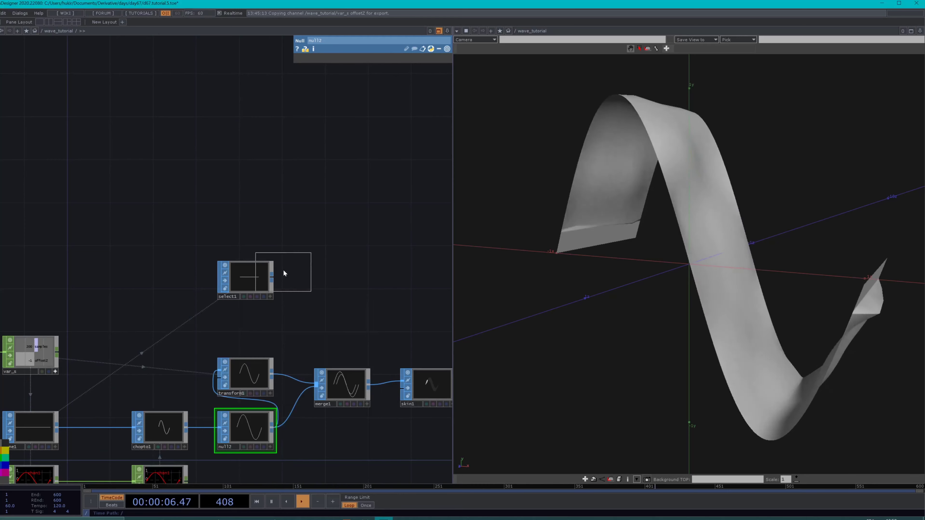
Step: Duplicate select1, place the copy above it and point the copy's SOP reference to null2
click(237, 280)
key(ctrl+c)
key(ctrl+v)
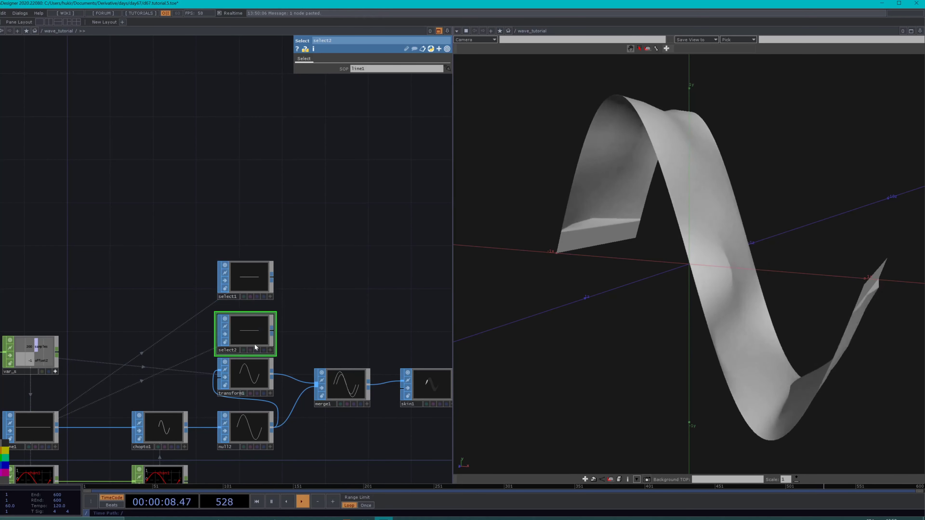
click(257, 234)
mouse_move(258, 234)
mouse_down()
mouse_move(247, 233)
mouse_move(254, 229)
mouse_up()
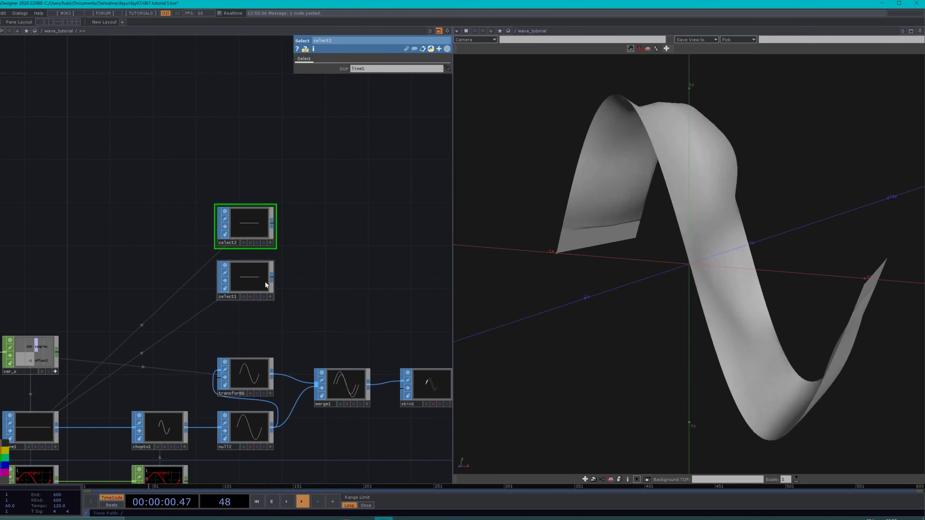
drag(250, 428, 268, 228)
Step: Insert a Merge SOP between noise1 and geo1
drag(367, 309, 136, 266)
scroll(136, 266, down, 6)
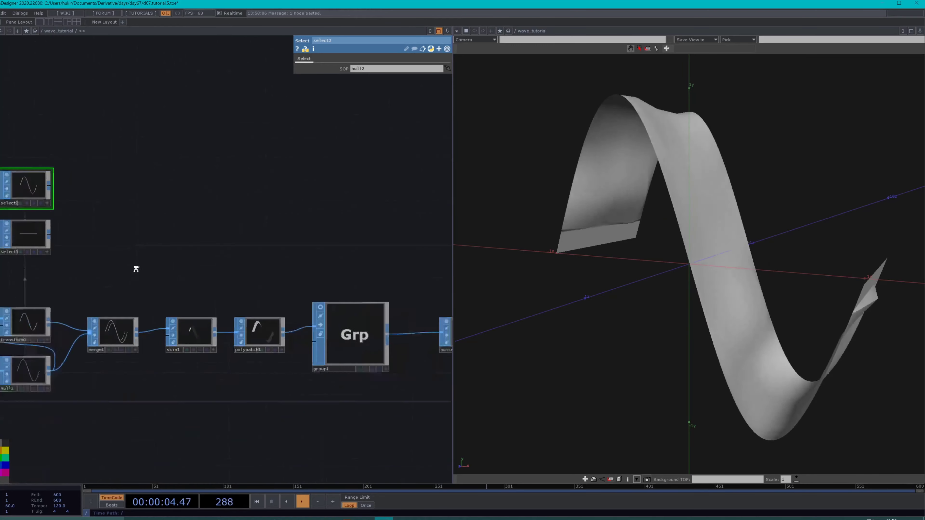
right_click(332, 304)
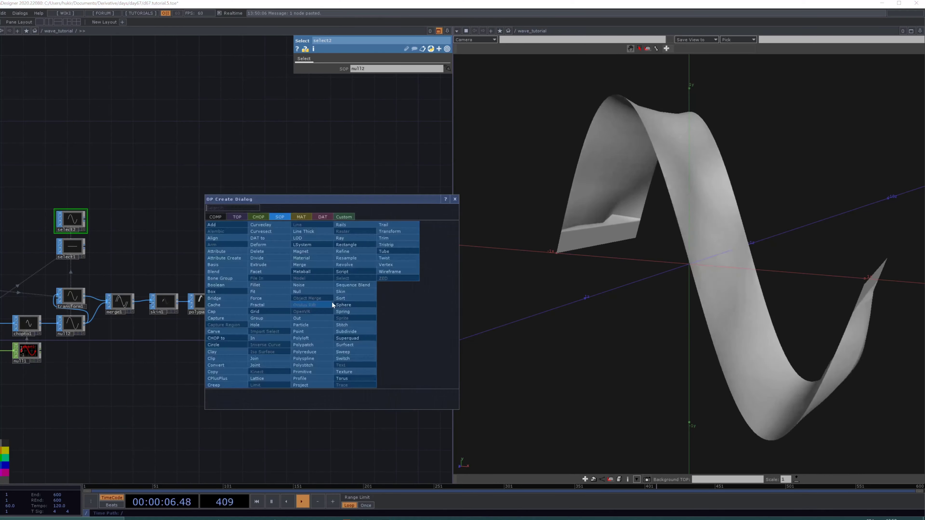
text(merge)
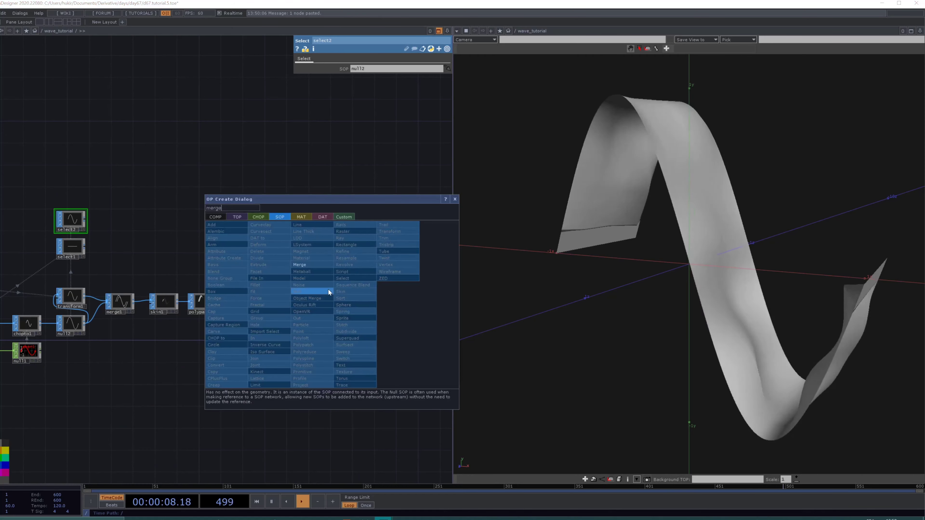
click(322, 265)
click(361, 253)
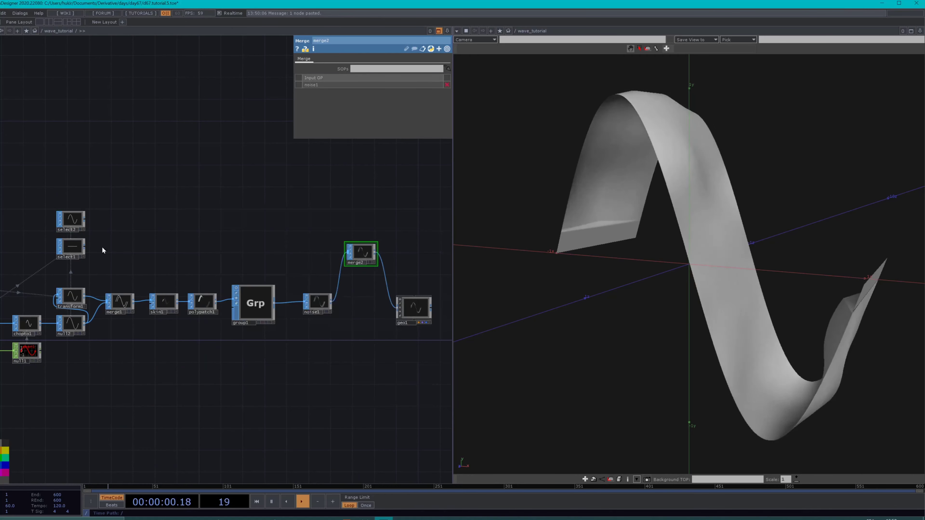
Step: Combine select2 and select1 in a new Merge SOP placed beside them
right_click(85, 221)
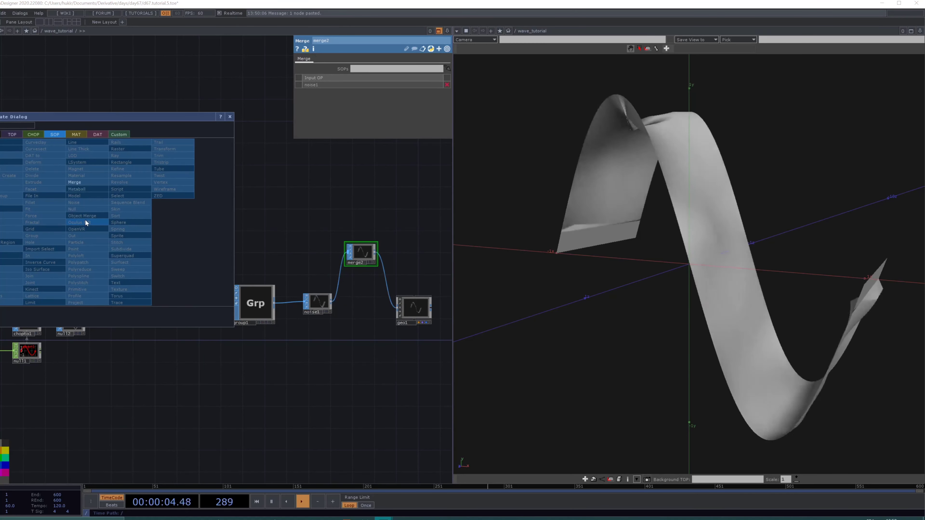
click(76, 182)
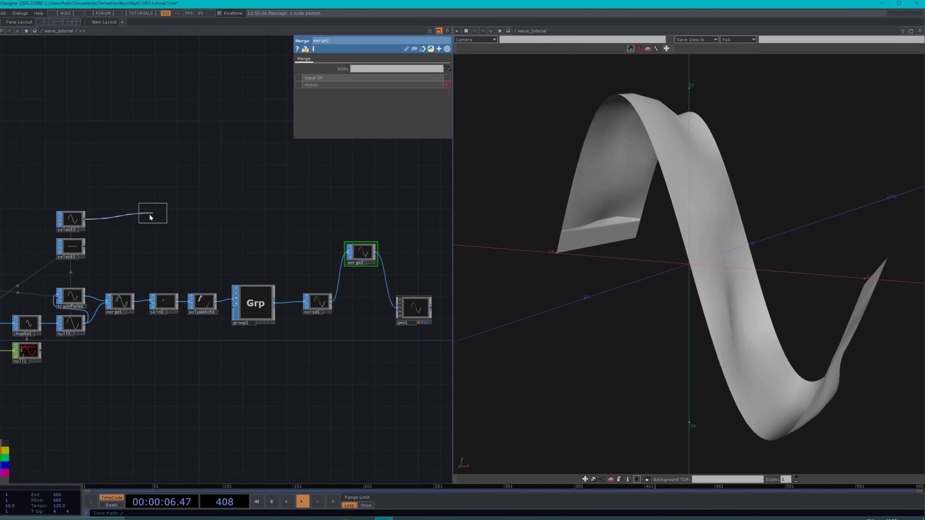
click(126, 230)
drag(85, 247, 143, 228)
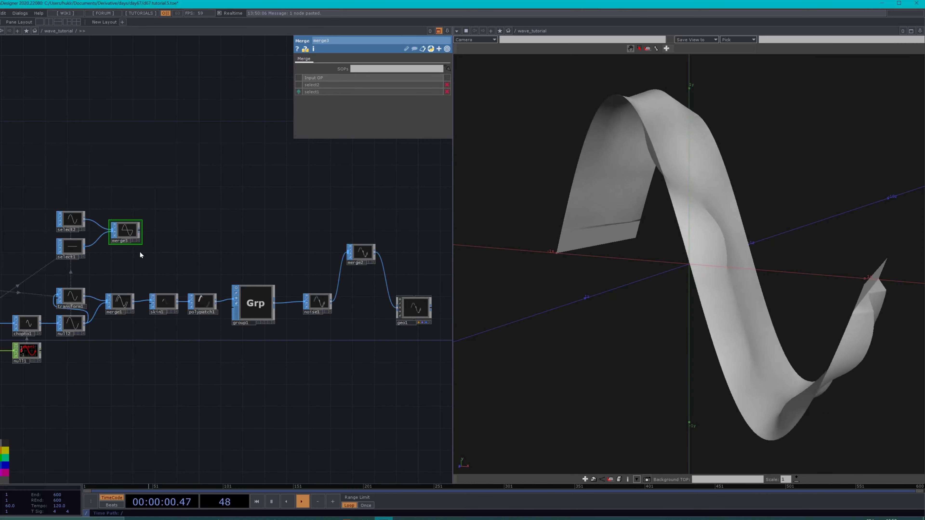
Step: Wire the output of merge3 into merge2 and shift merge3 further away from the two Select nodes
scroll(105, 247, up, 2)
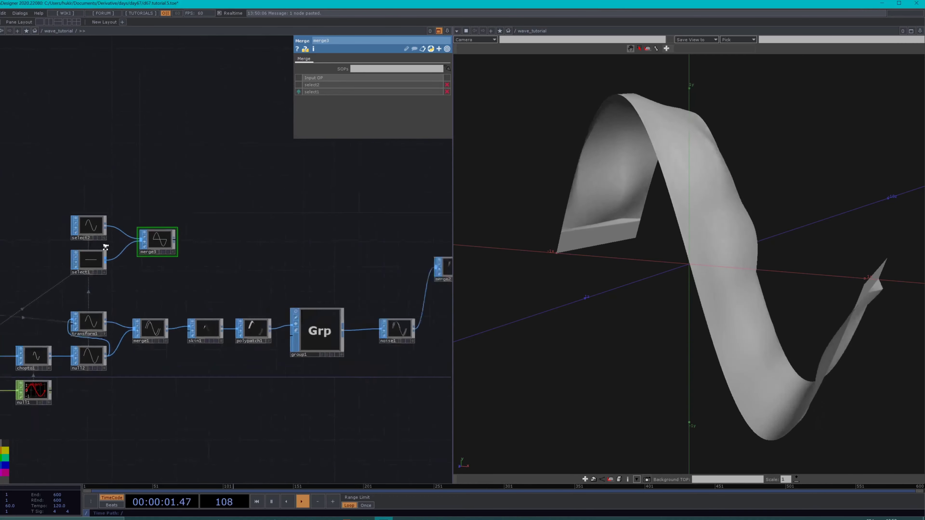
click(84, 262)
scroll(180, 297, up, 1)
drag(180, 297, 133, 304)
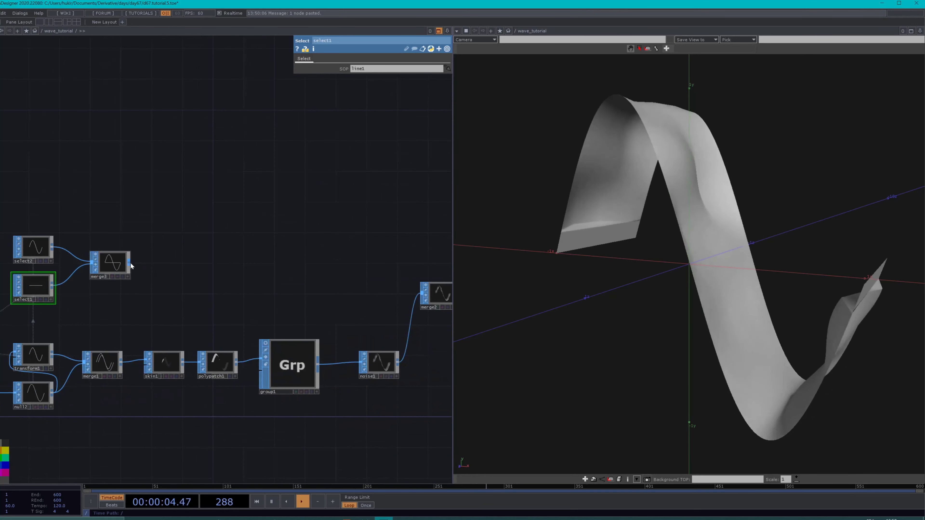
drag(130, 262, 432, 295)
drag(218, 324, 284, 325)
drag(157, 296, 248, 282)
scroll(165, 290, up, 2)
scroll(221, 312, down, 1)
scroll(220, 313, down, 1)
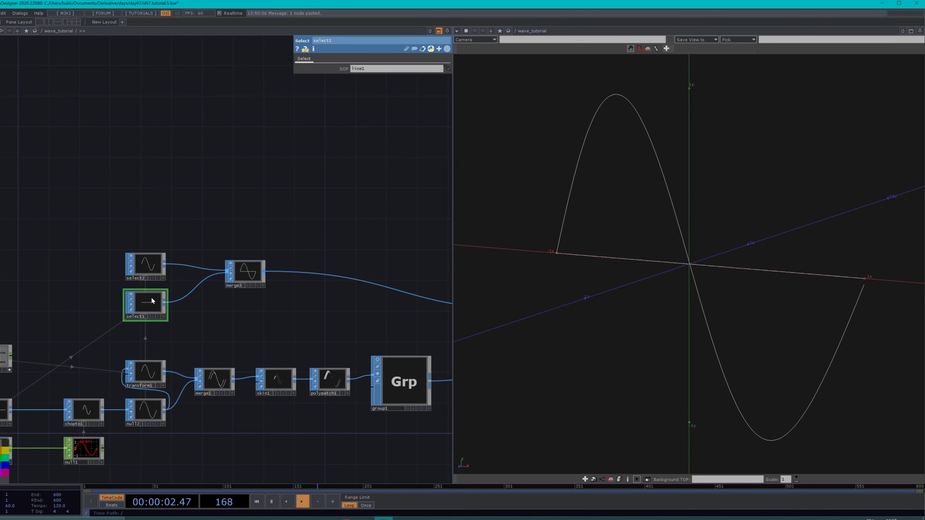
Step: Spread the Select nodes apart, moving select2 slightly up and select1 slightly away from merge3
click(152, 269)
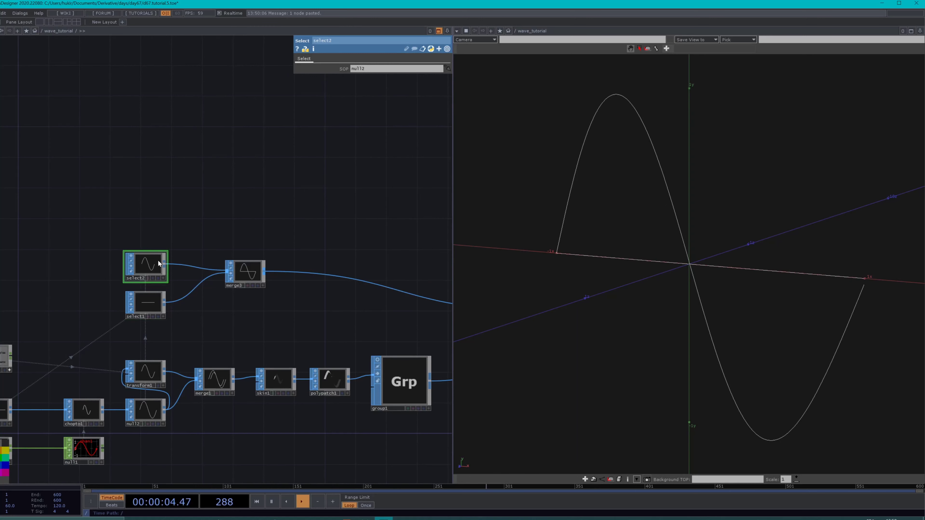
drag(155, 268, 157, 262)
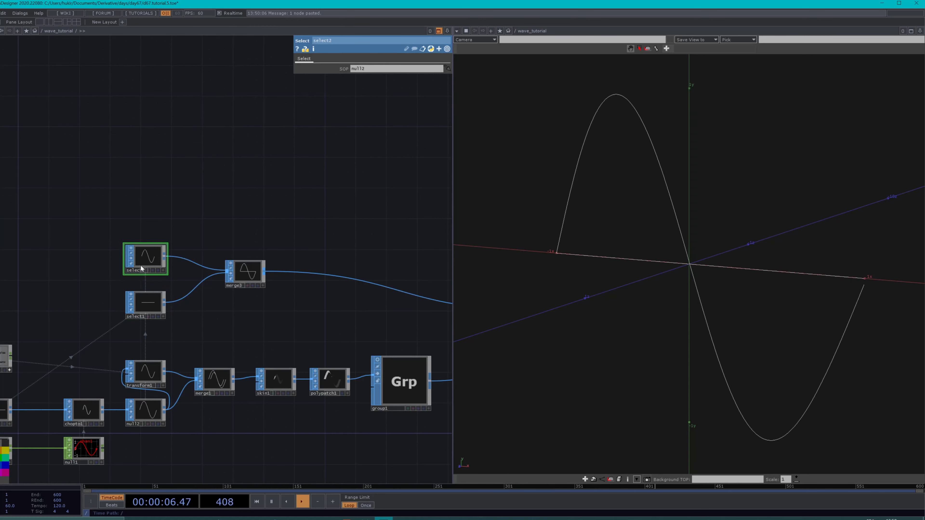
drag(154, 310, 131, 310)
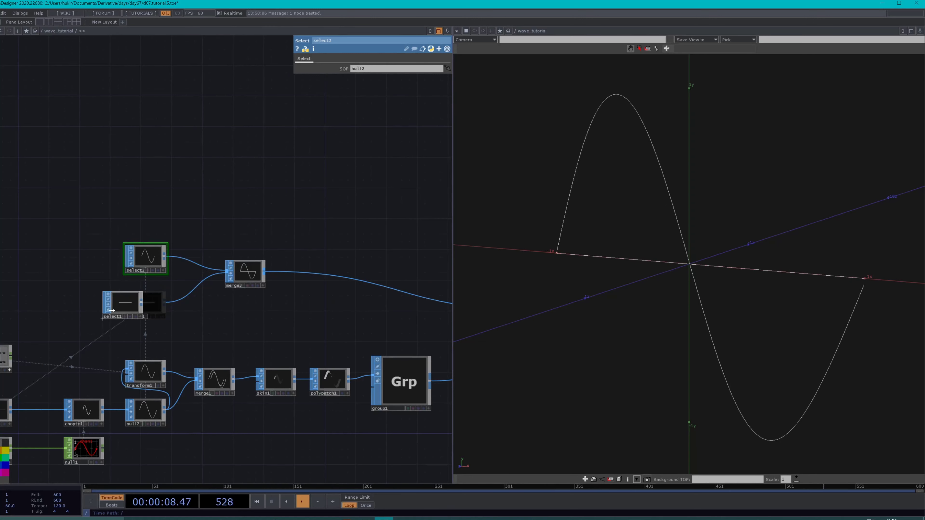
right_click(143, 303)
text(re)
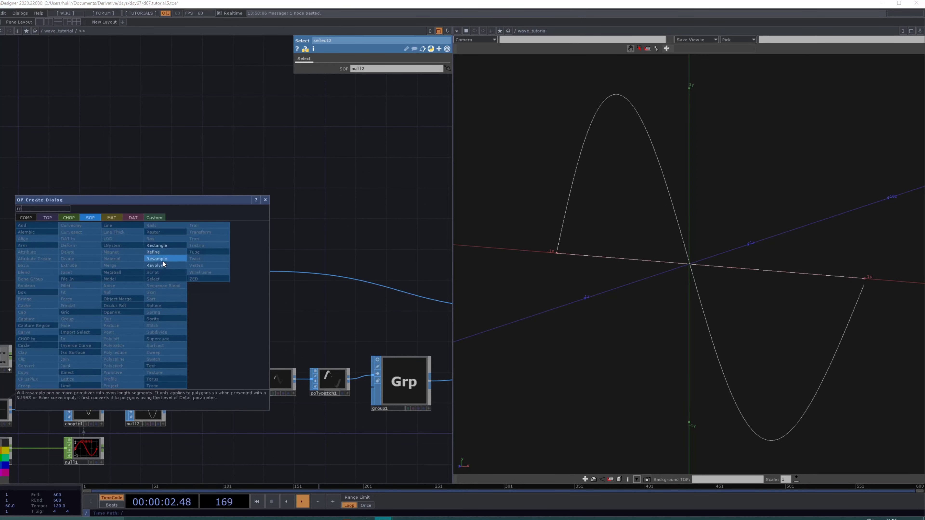
key(Escape)
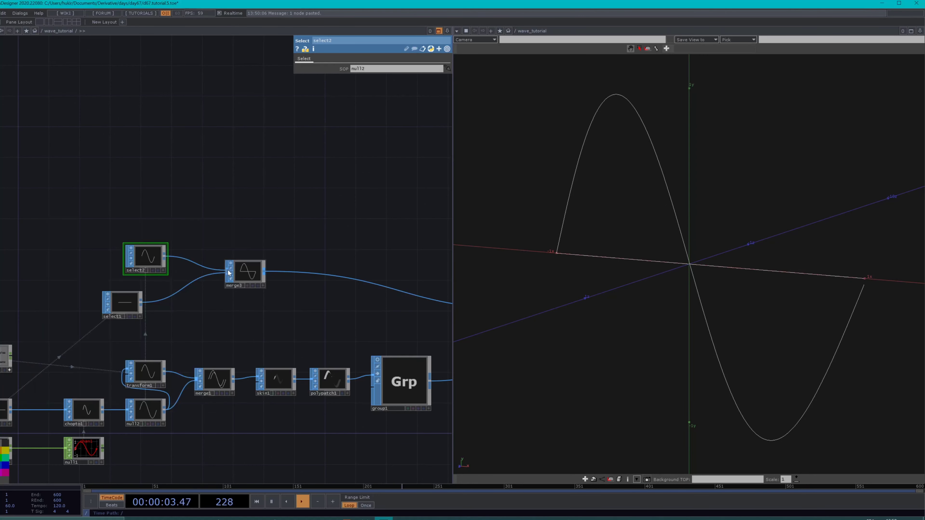
Step: Insert a Skin SOP on the output of merge3 to surface the area between the curve and the straight line
right_click(263, 275)
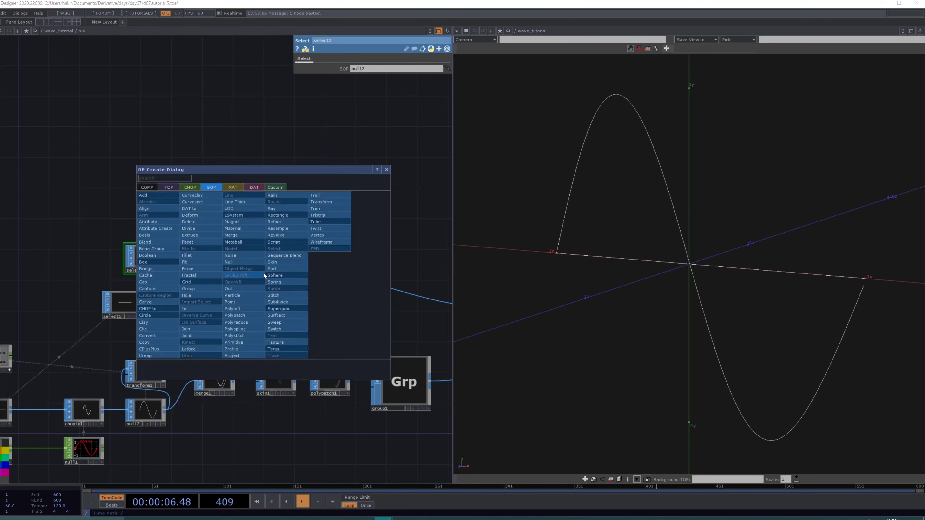
text(sl)
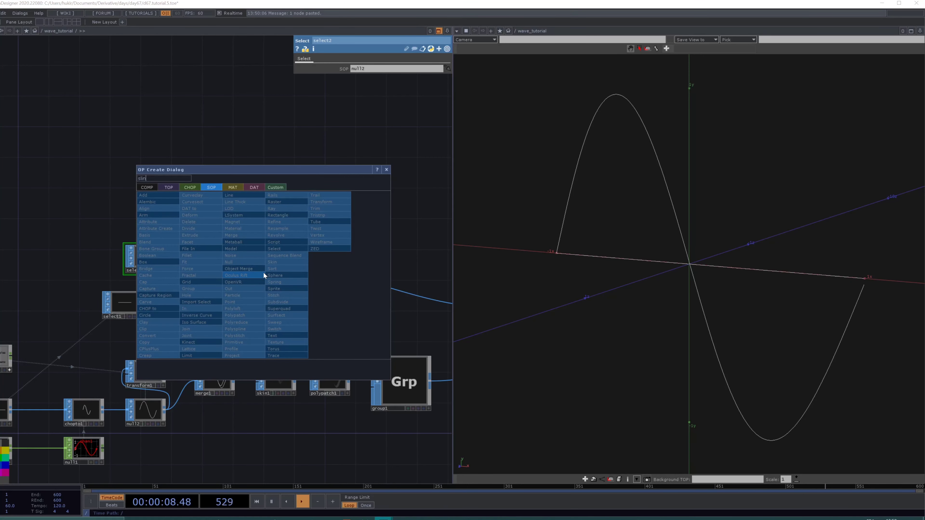
text(in)
key(BackSpace)
key(BackSpace)
key(BackSpace)
text(kii)
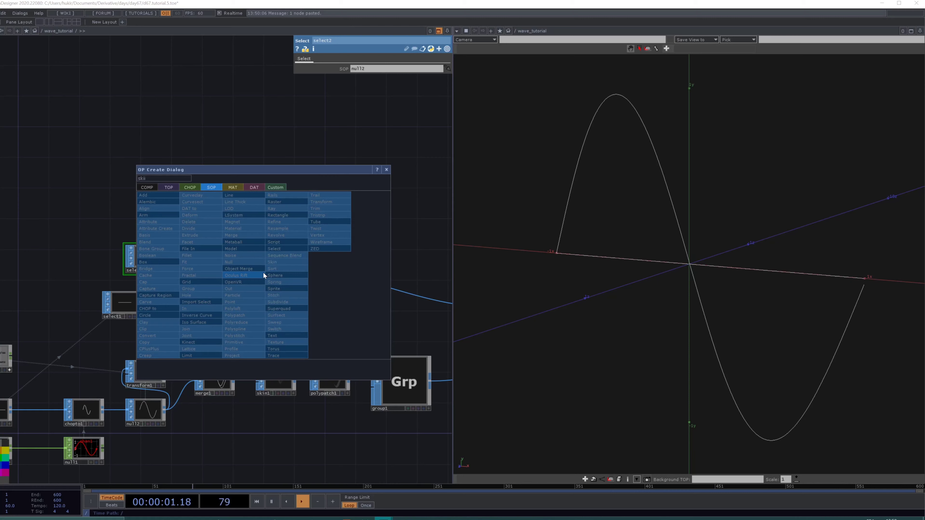
key(Return)
click(171, 176)
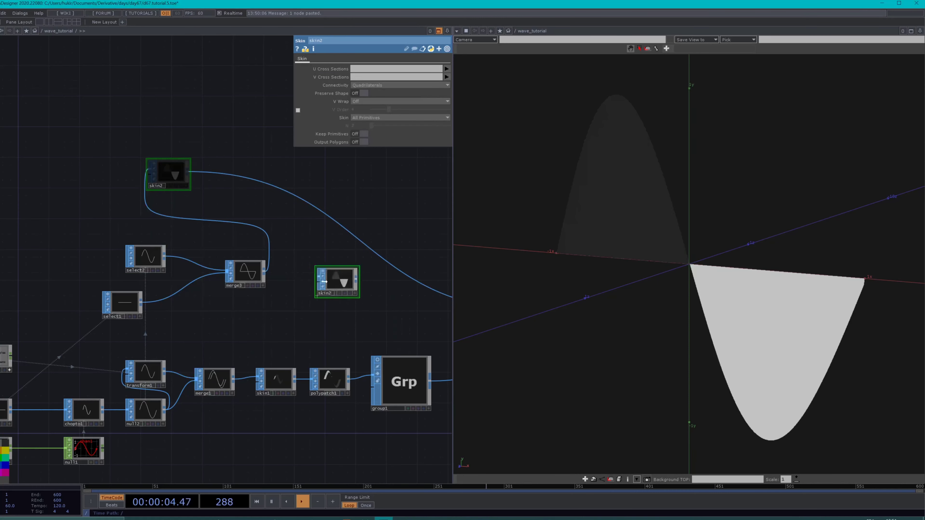
Step: Move skin2 beside merge3 and insert a Transform SOP between select1 and merge3
drag(324, 282, 293, 274)
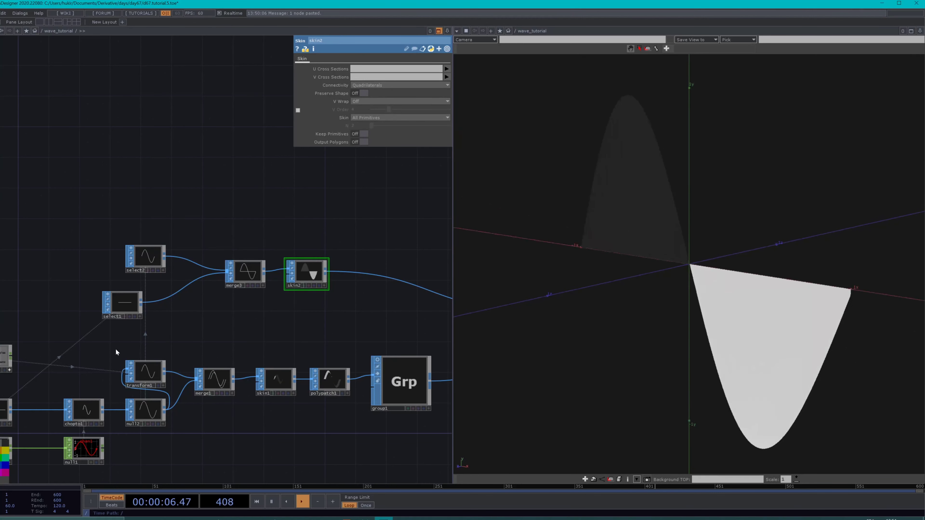
scroll(124, 312, up, 2)
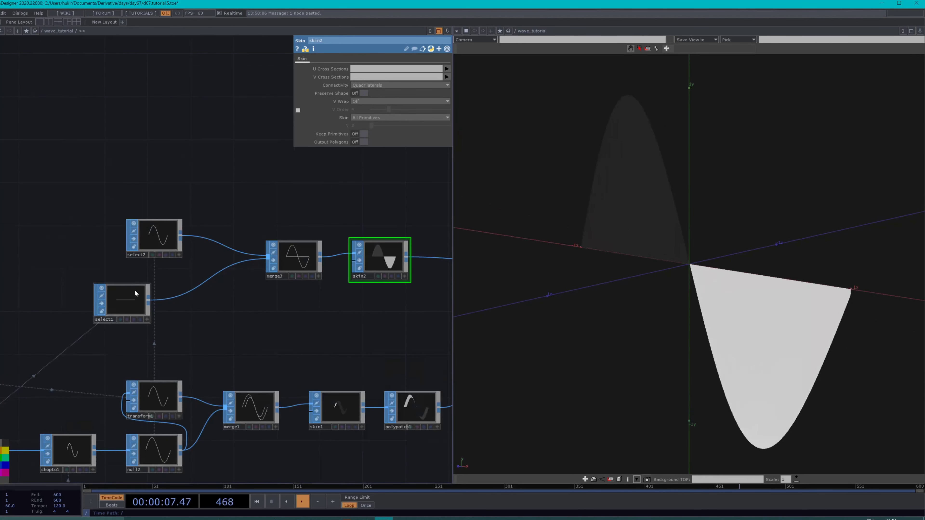
click(150, 302)
text(tr)
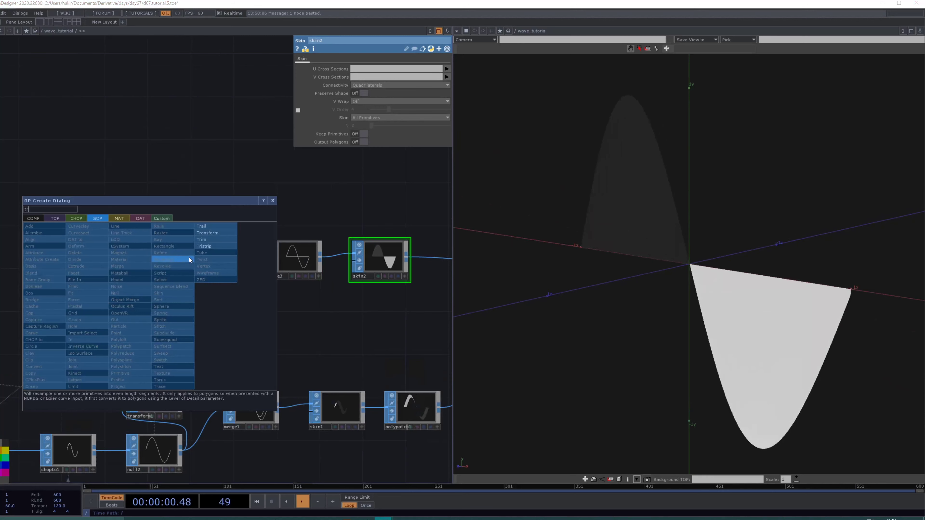
click(224, 233)
click(198, 292)
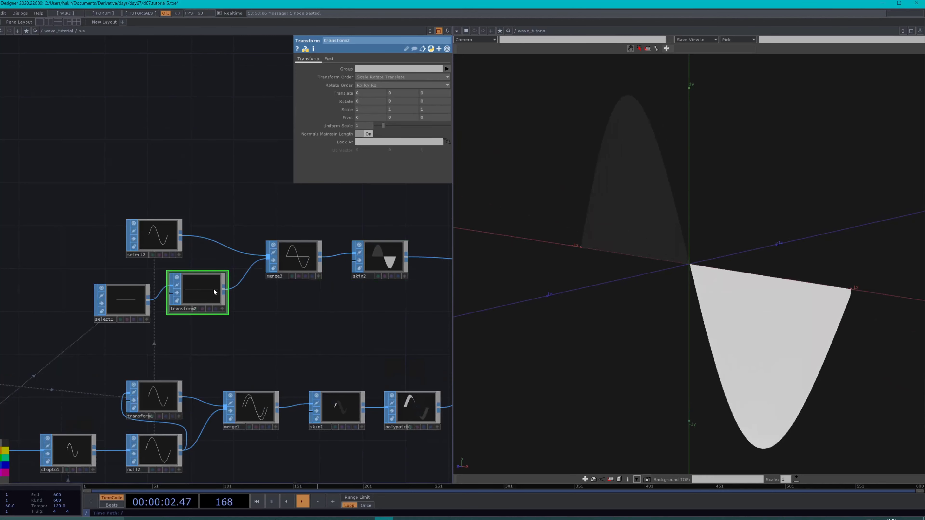
Step: Link transform2's Translate Y to the offsetZ channel of var_s as a CHOP reference
scroll(154, 349, left, 5)
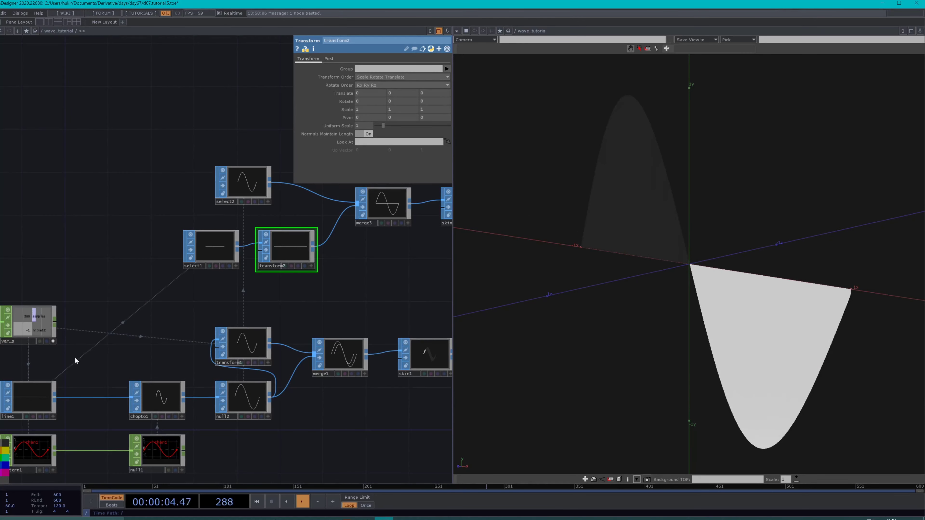
click(53, 341)
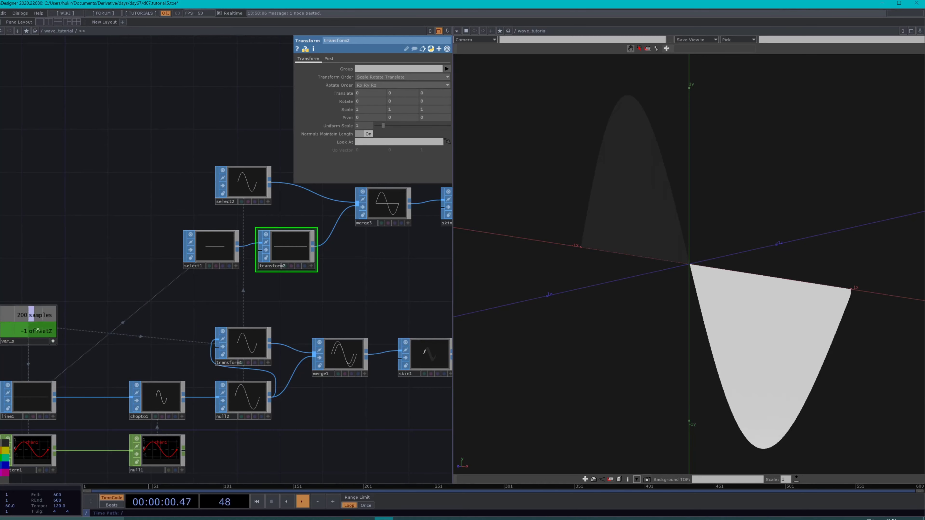
drag(37, 329, 398, 93)
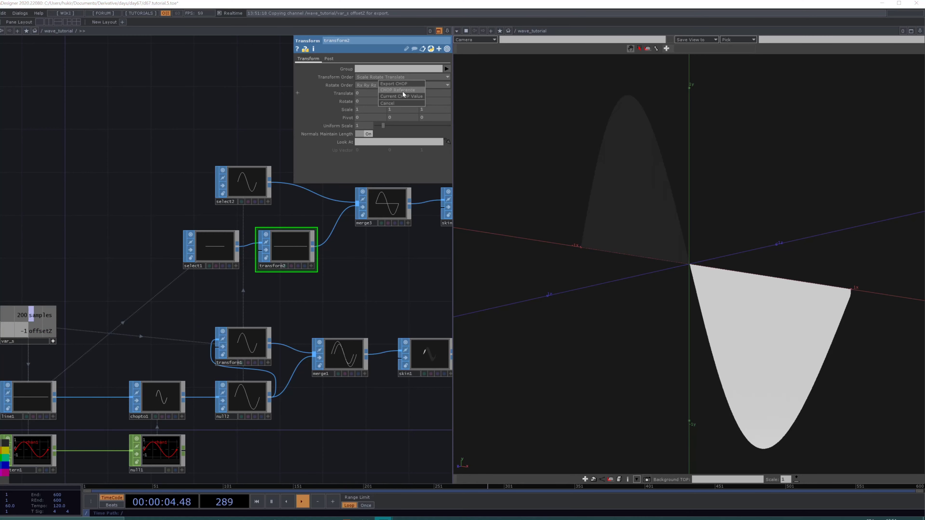
click(403, 91)
Step: Multiply the offsetZ expression in transform2's Translate Y by 2
drag(685, 264, 711, 290)
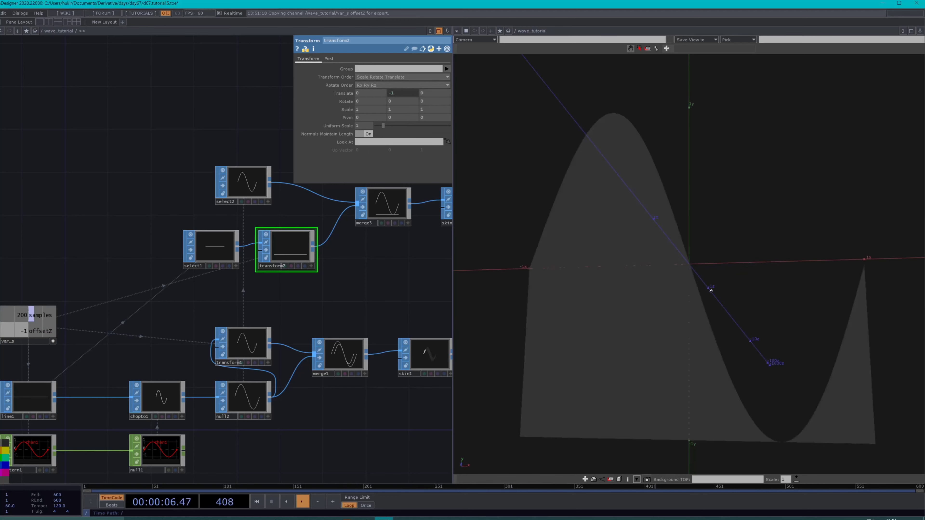
scroll(674, 346, down, 3)
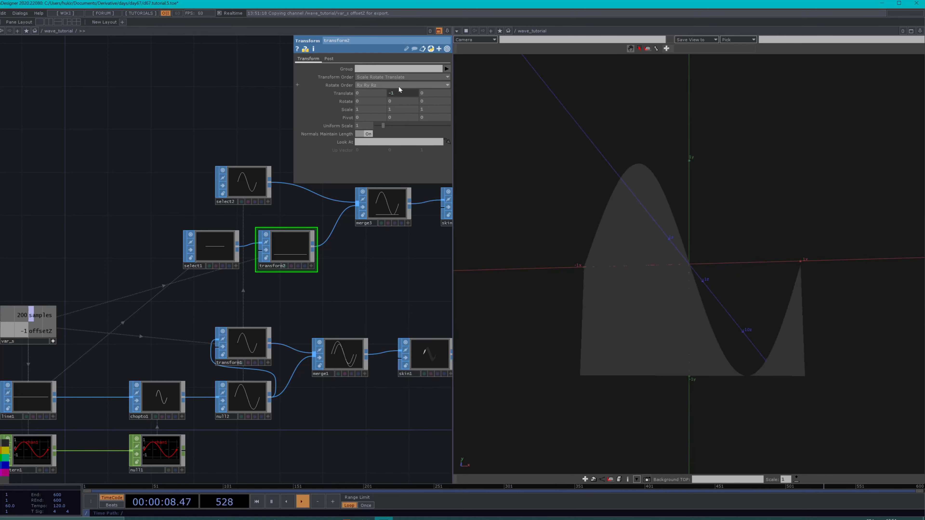
click(415, 95)
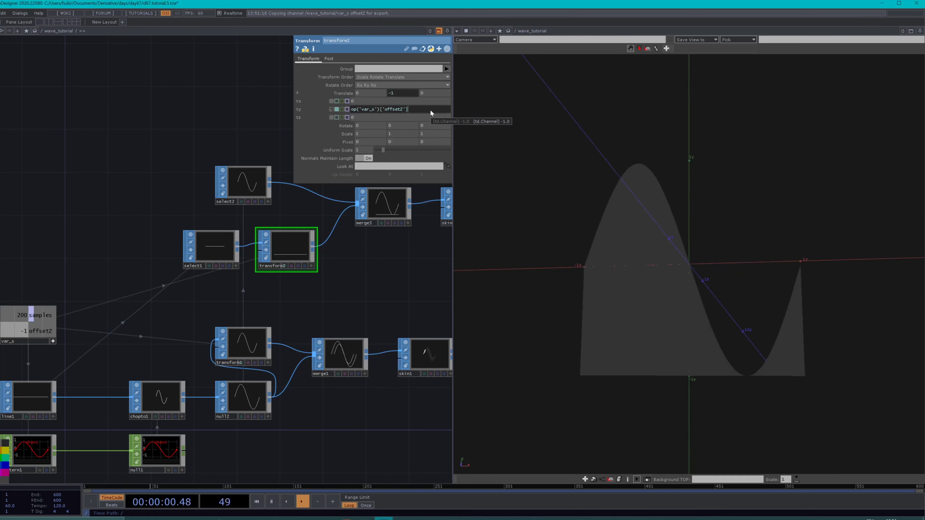
text(*2)
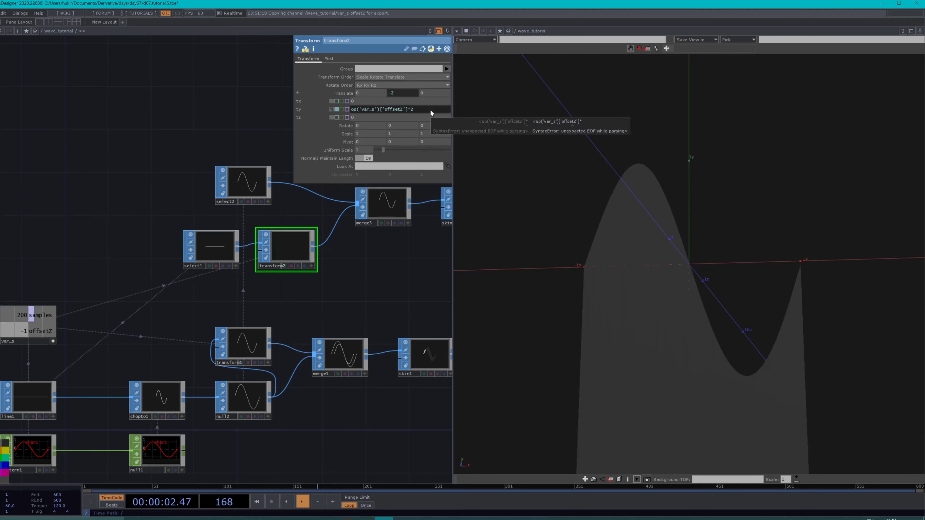
drag(645, 78, 655, 113)
Step: Wire the output of noise1 into merge2 alongside the skin2 side face
drag(390, 309, 287, 254)
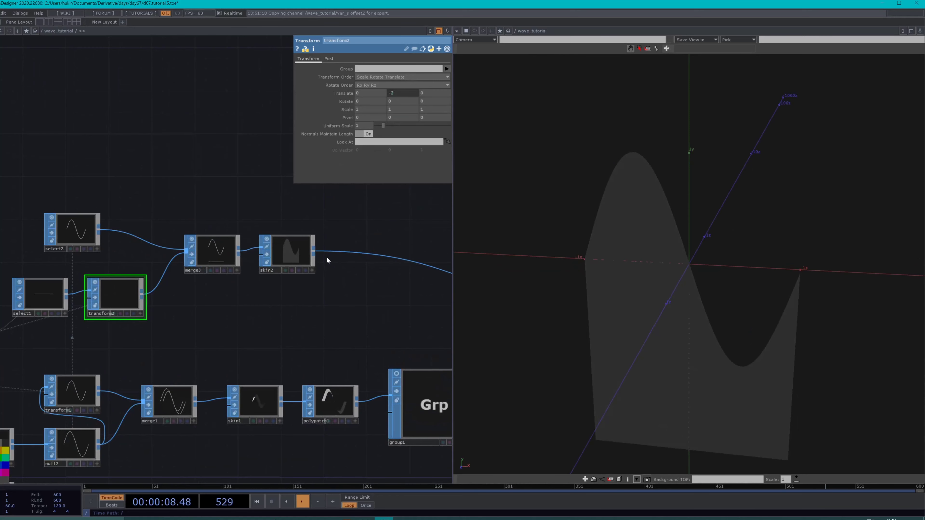
drag(499, 275, 651, 302)
drag(324, 355, 112, 355)
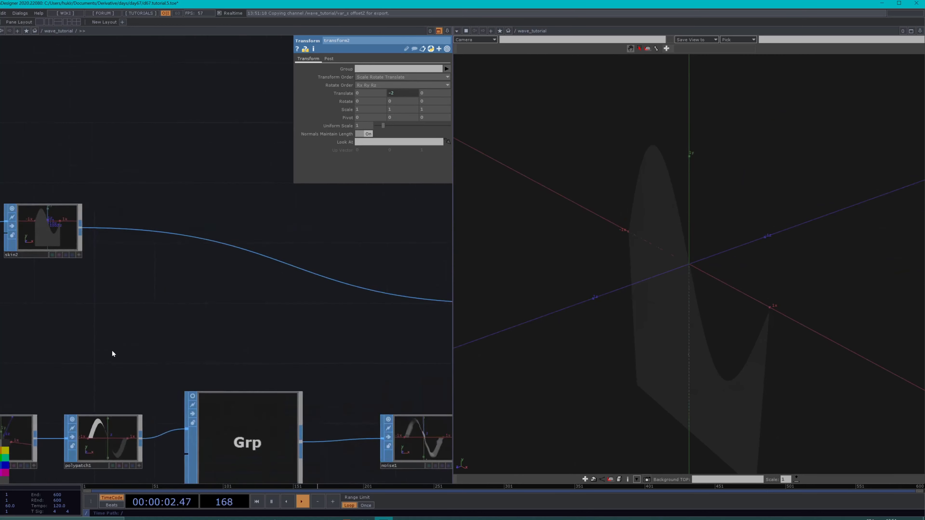
scroll(309, 385, down, 2)
drag(276, 392, 268, 384)
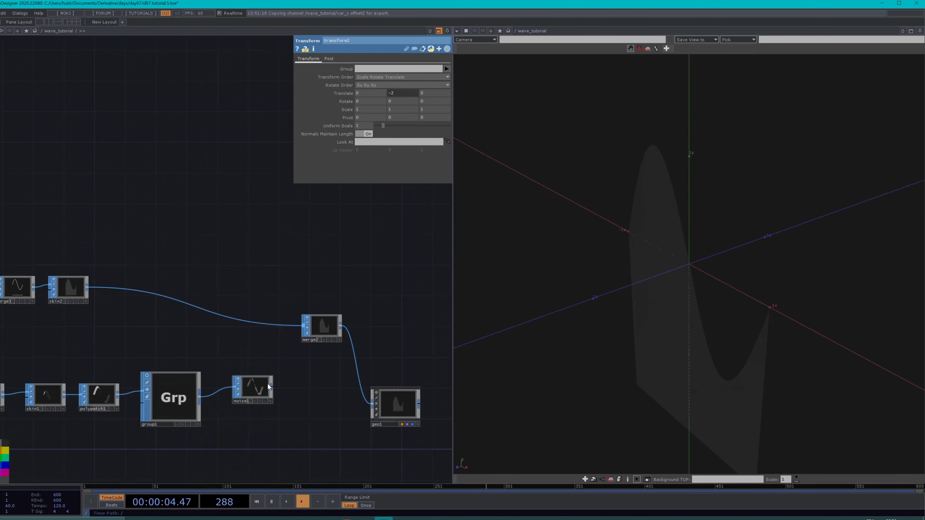
drag(301, 340, 304, 327)
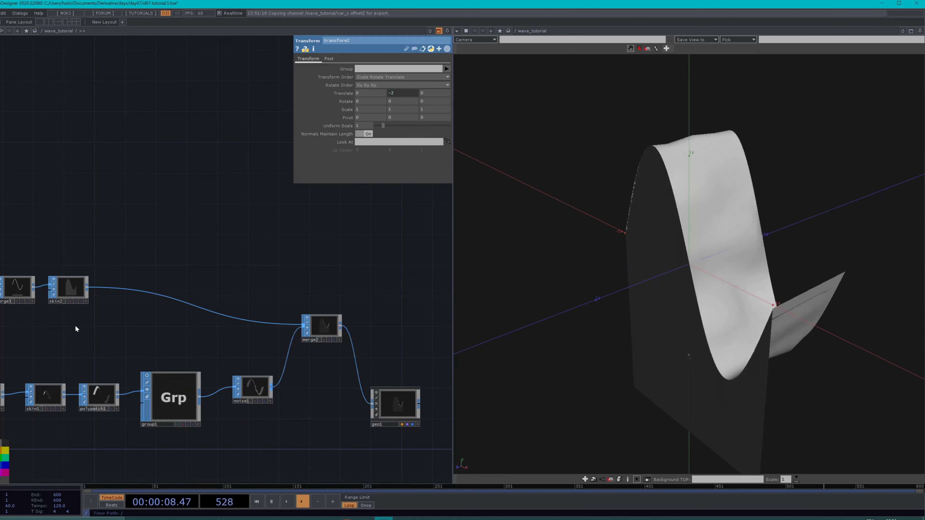
Step: Branch a new Transform SOP off the output of skin2 and place it just above skin2
drag(149, 292, 229, 284)
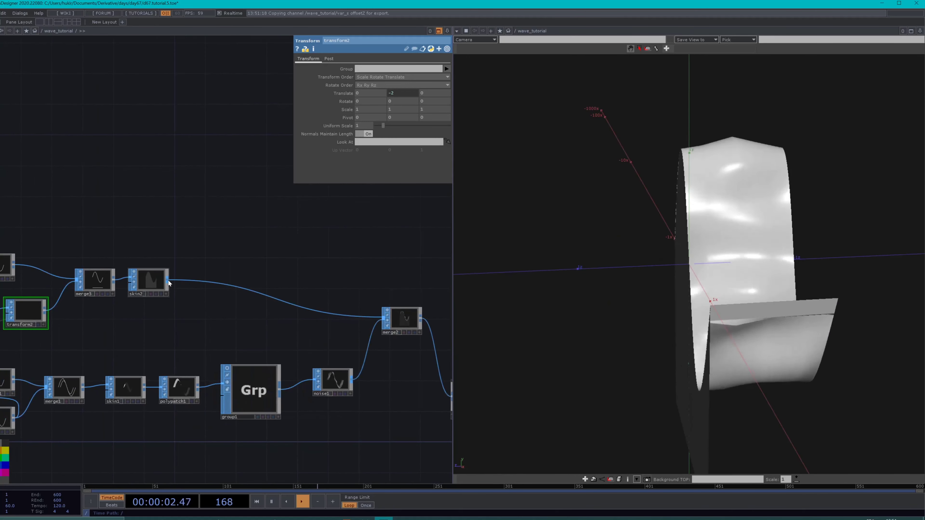
right_click(168, 281)
text(tr)
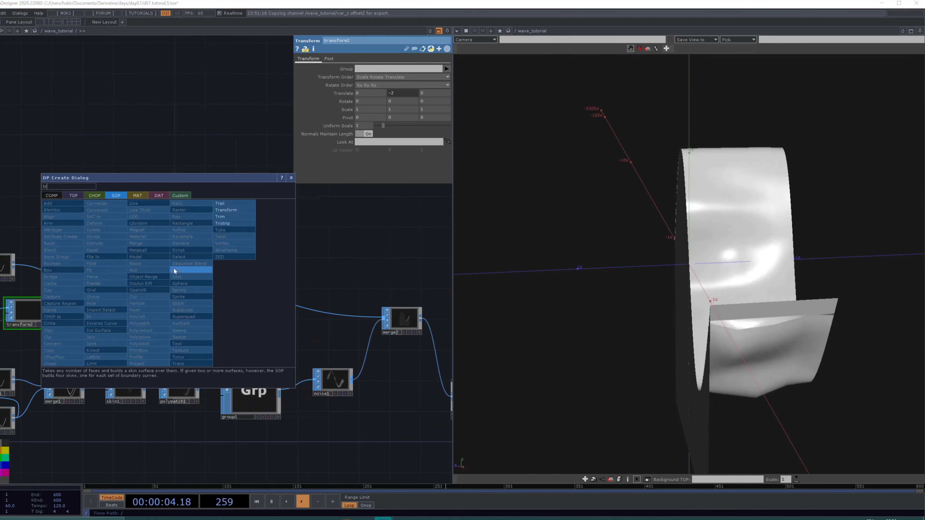
click(227, 211)
click(148, 243)
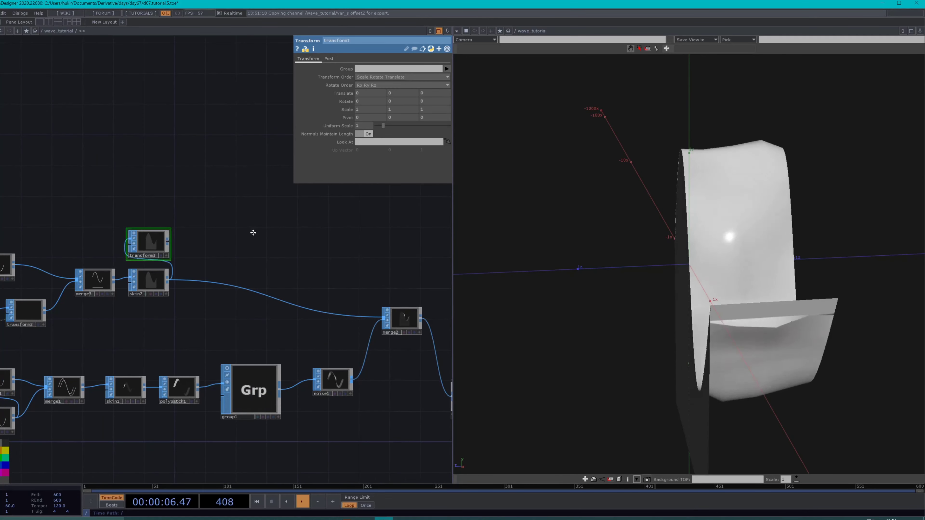
Step: Link transform3's Translate Z to the offsetZ channel of var_s as a CHOP reference
drag(253, 233, 357, 219)
scroll(54, 306, down, 3)
drag(27, 280, 94, 282)
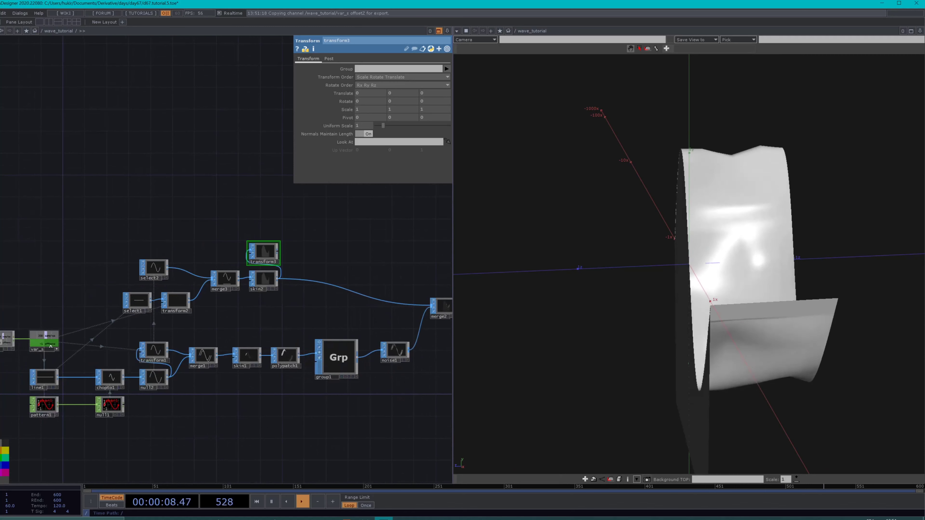
drag(430, 96, 432, 95)
click(430, 92)
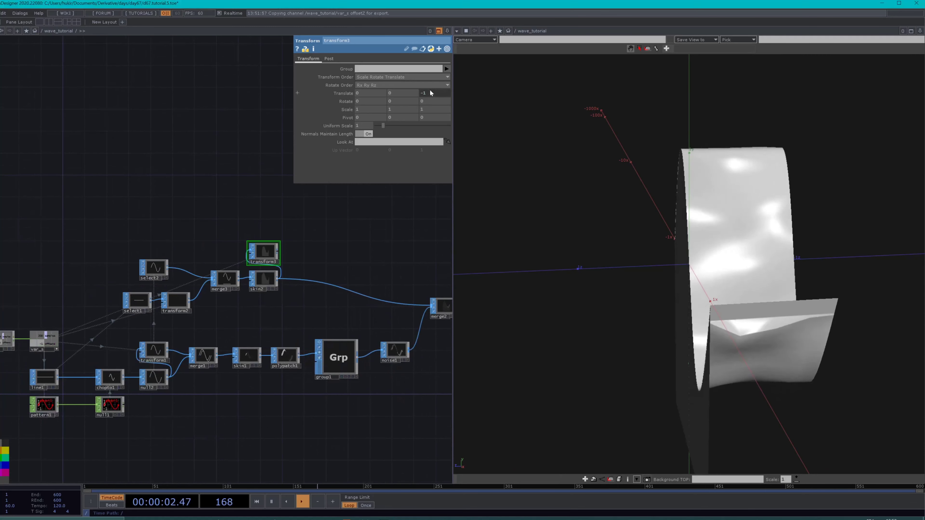
Step: Add a Merge SOP combining transform3 and skin2, and feed its output into merge2
right_click(277, 251)
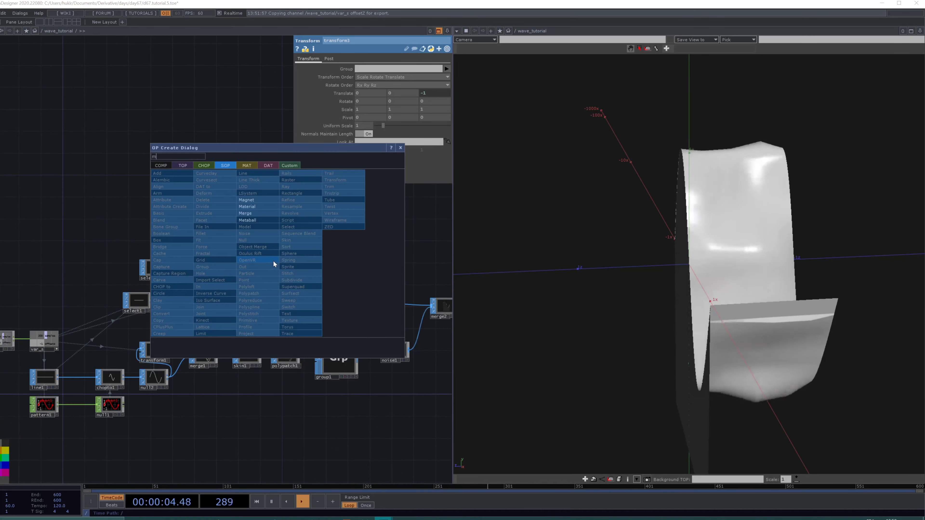
click(256, 213)
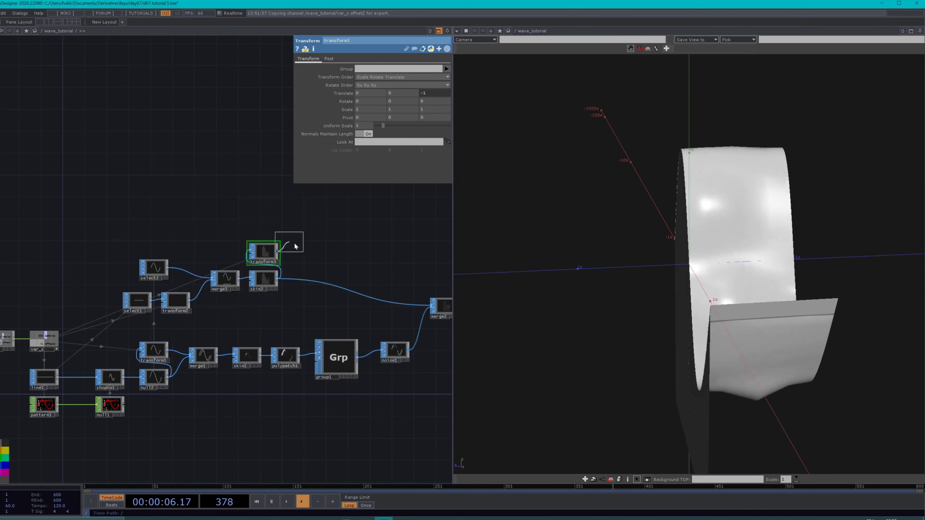
click(303, 265)
drag(289, 275, 329, 283)
drag(783, 311, 846, 338)
drag(798, 355, 619, 317)
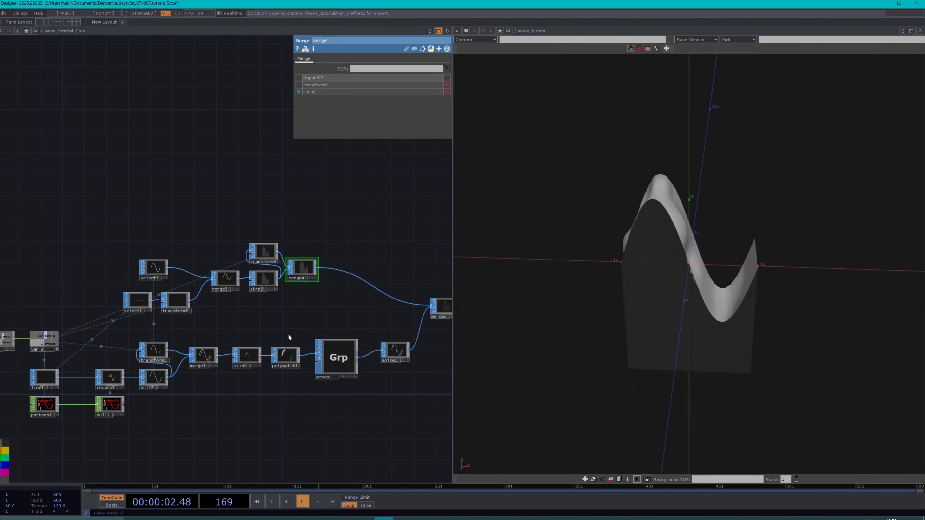
Step: Move select1 and transform2 further away from merge3, lining transform2 up beneath select2
drag(289, 337, 263, 372)
drag(825, 299, 740, 327)
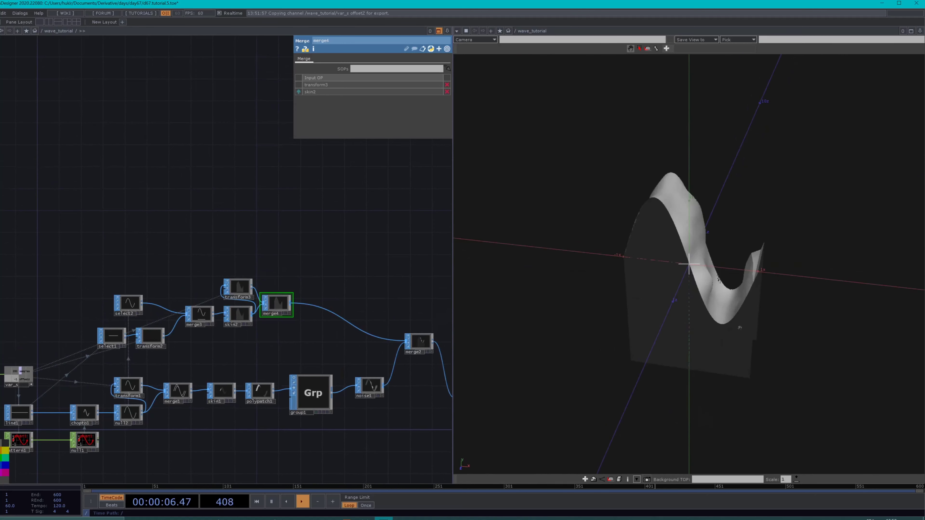
drag(858, 337, 766, 334)
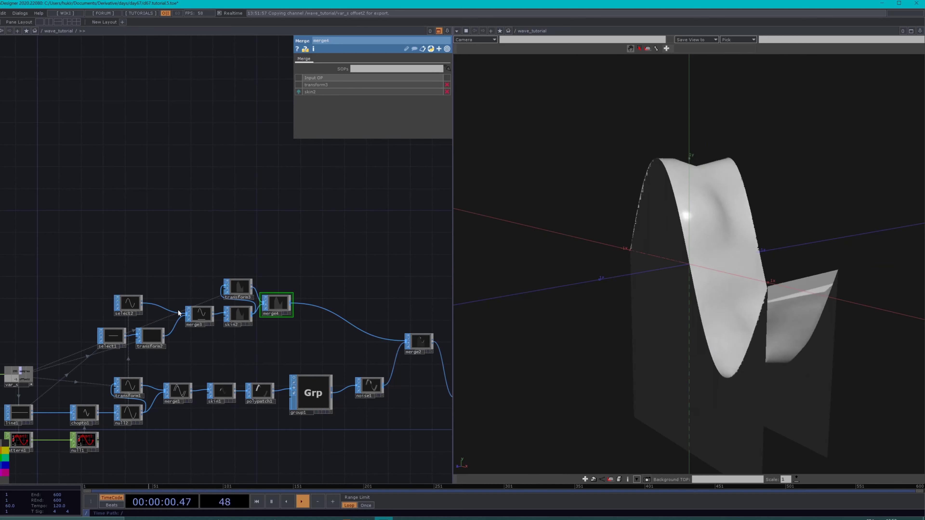
drag(112, 345, 91, 345)
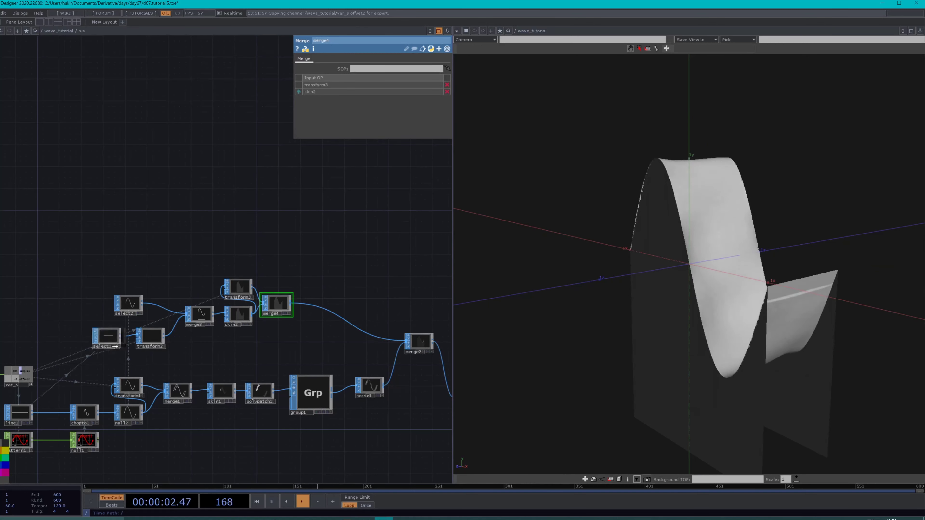
drag(156, 343, 142, 341)
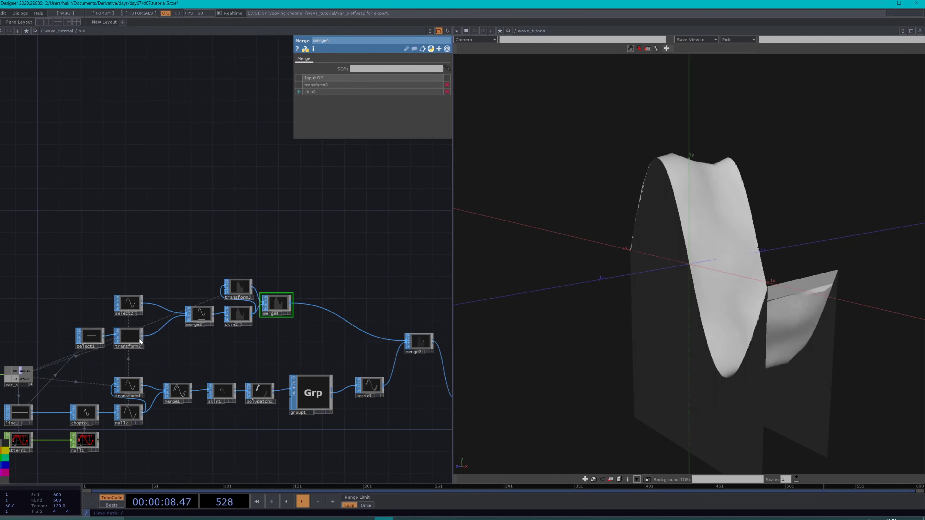
Step: Insert a Null SOP between transform2 and merge3
right_click(145, 339)
text(null)
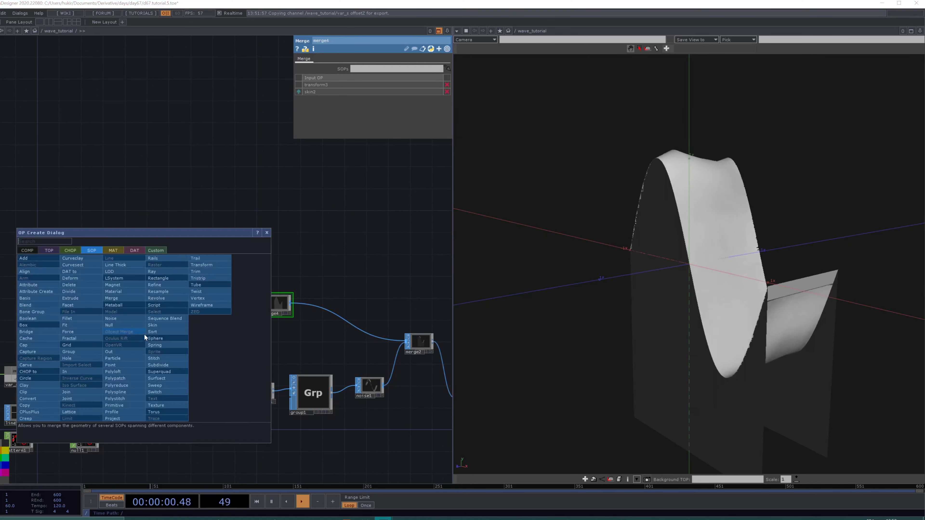
click(141, 326)
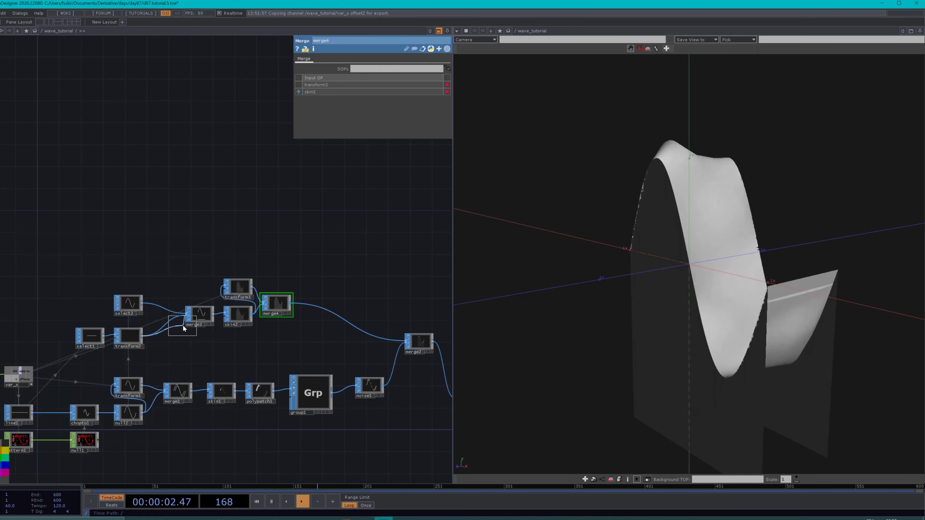
click(162, 336)
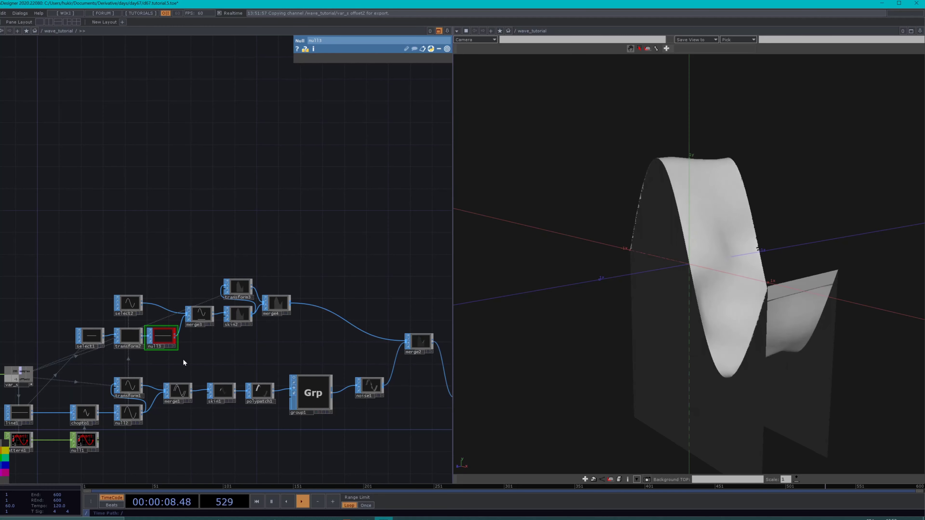
Step: Create a new Select SOP well above select2 and set its source SOP to null3
drag(183, 358, 187, 362)
key(Tab)
text(se)
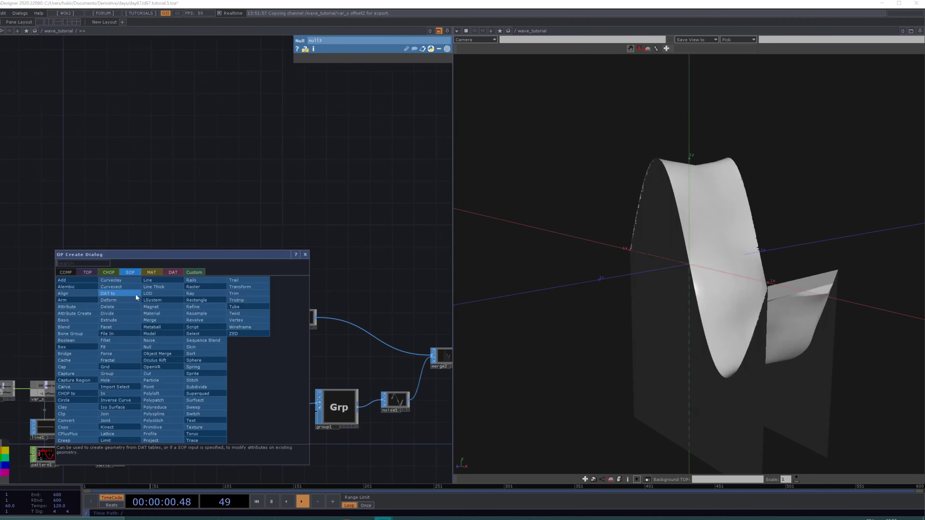
click(208, 338)
click(157, 236)
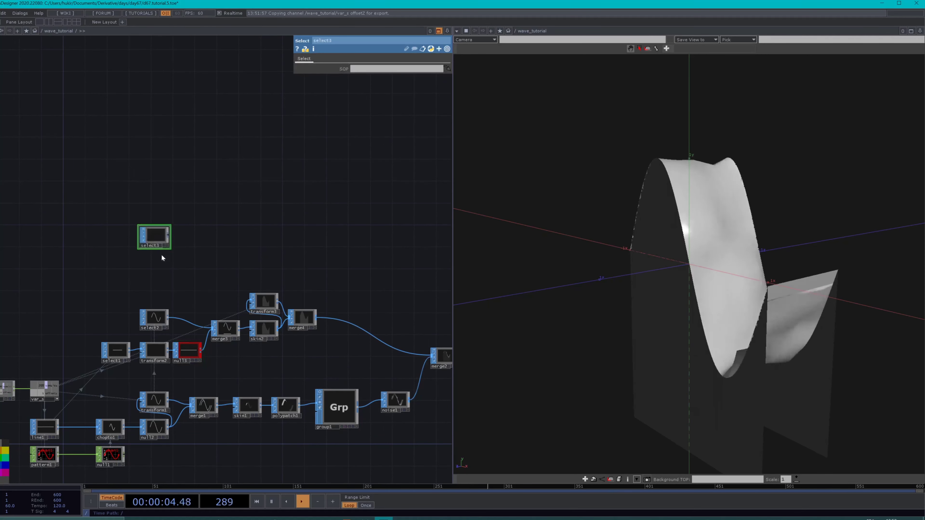
drag(184, 353, 154, 237)
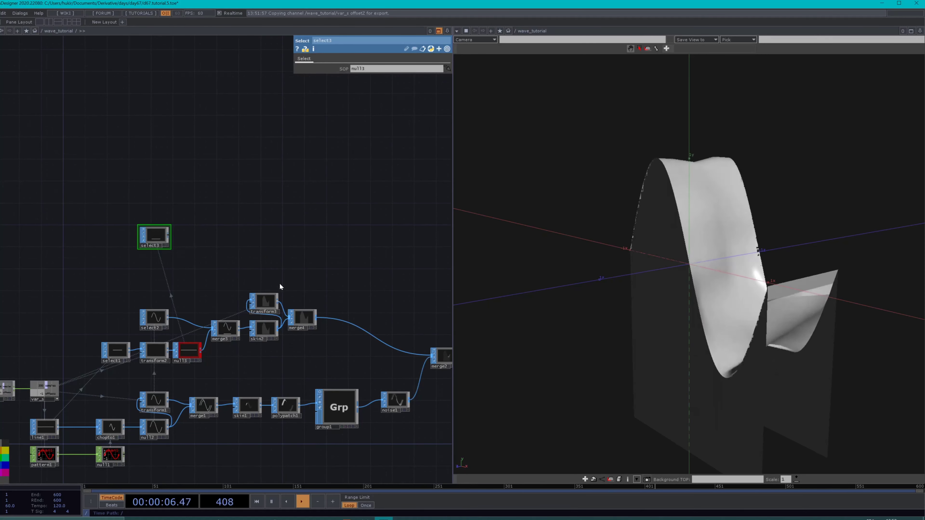
Step: Disconnect noise1 from merge2 so that only the side faces feed the merge
right_click(417, 381)
click(432, 404)
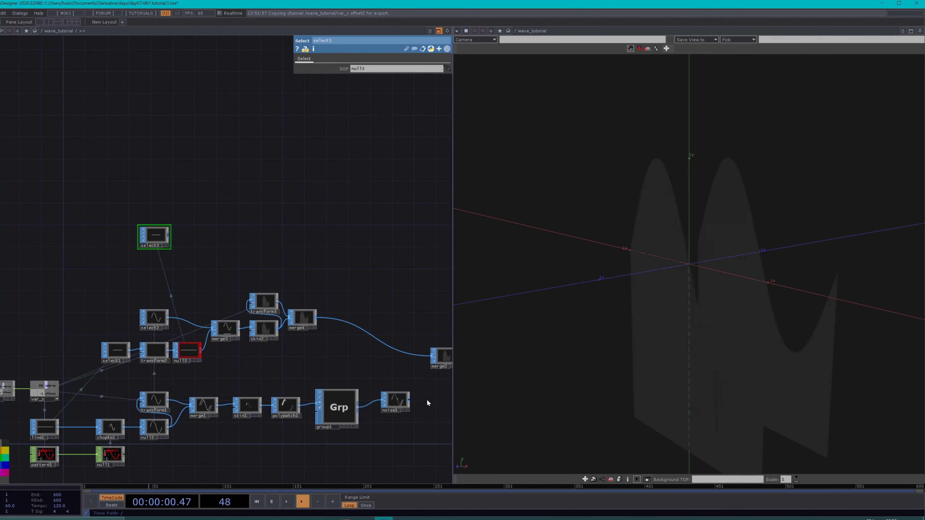
drag(823, 277, 673, 324)
scroll(211, 255, up, 5)
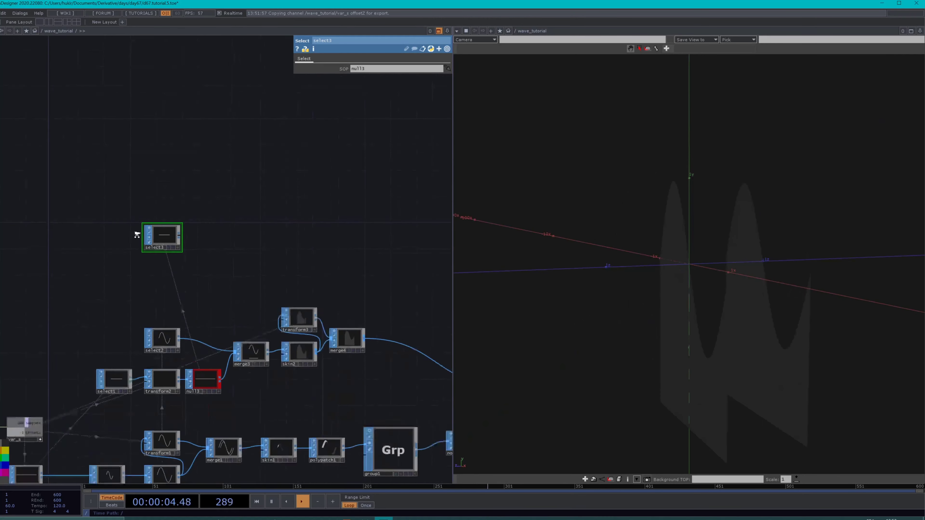
Step: Add a Transform SOP after select3 and set its Z rotation to 90
key(Tab)
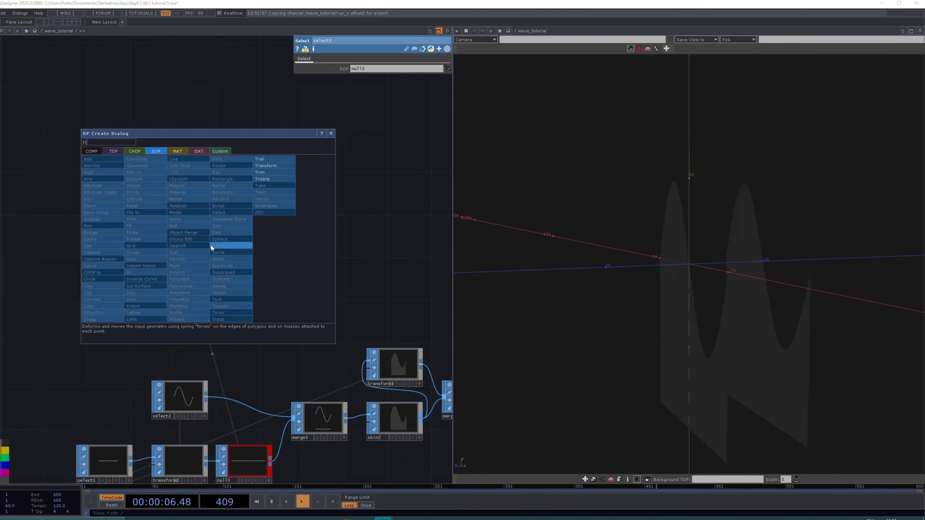
click(269, 166)
click(249, 245)
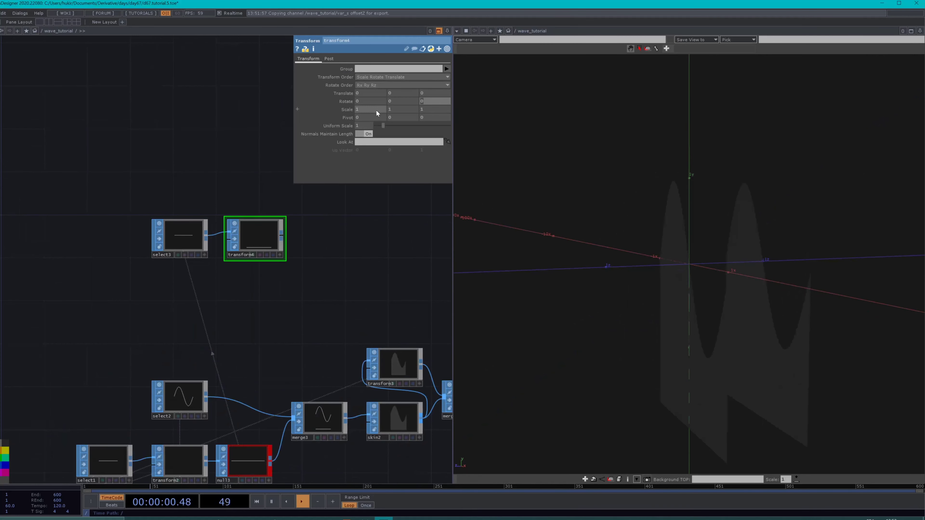
text(90)
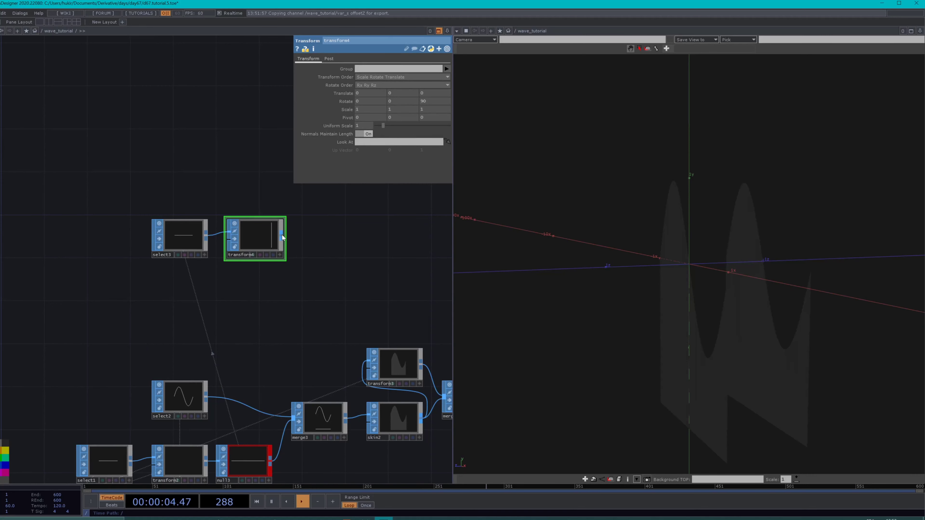
Step: Branch a second Transform SOP off transform4 and place it just above that node
click(282, 235)
text(tr)
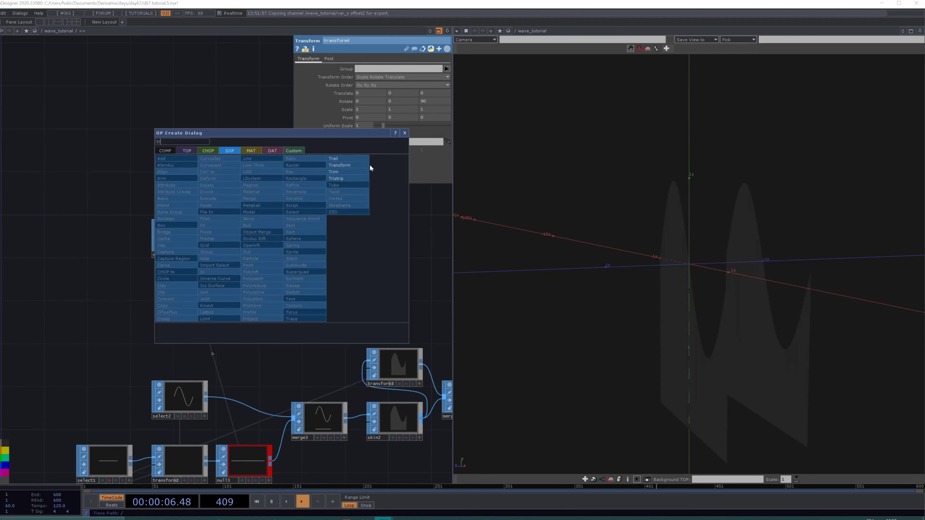
click(353, 165)
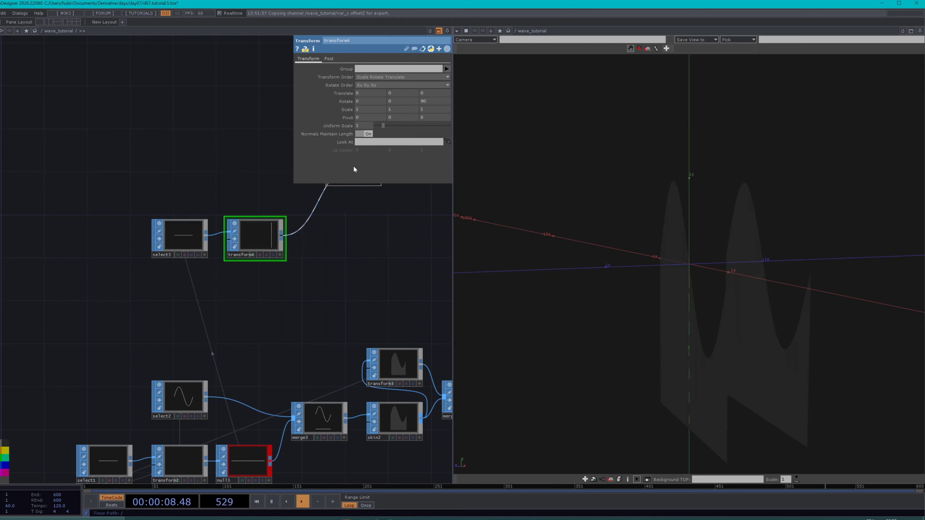
click(254, 194)
scroll(271, 334, down, 3)
drag(270, 335, 306, 304)
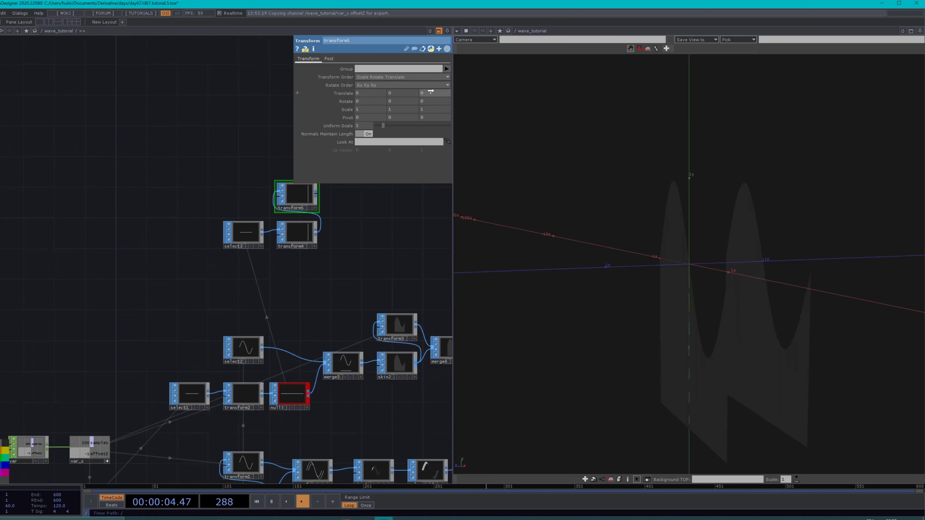
Step: Link transform5's Z translation to var_x's offset channel as a CHOP reference
drag(430, 93, 431, 93)
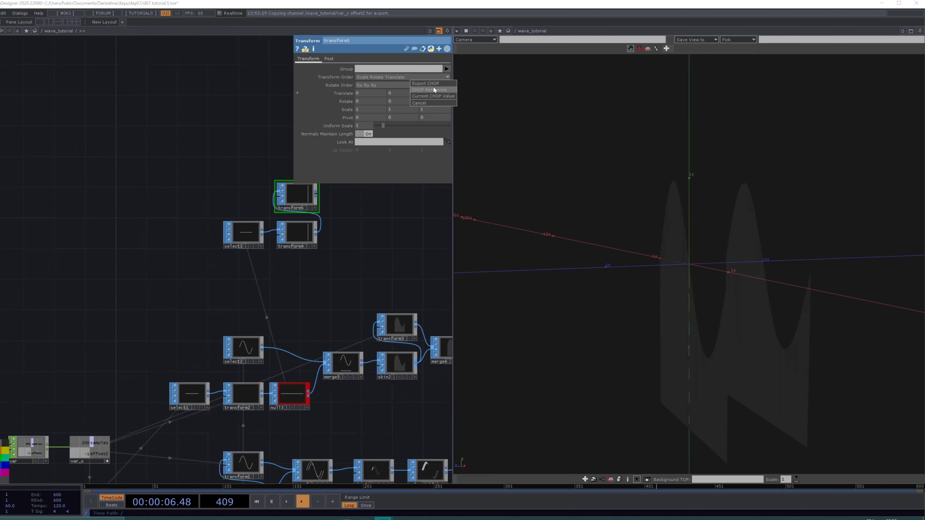
click(429, 89)
scroll(313, 234, up, 3)
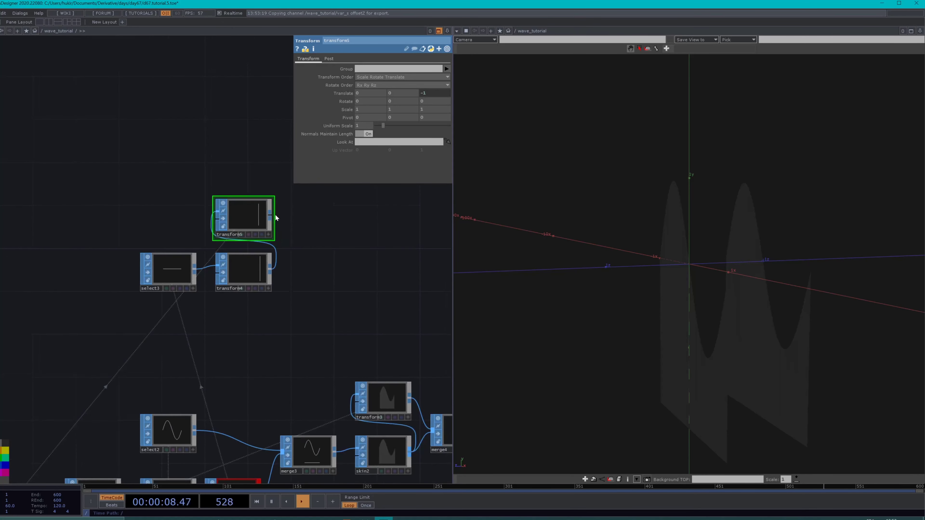
Step: Add a Merge SOP after transform5 and connect transform4 into it as well
right_click(271, 215)
text(merge)
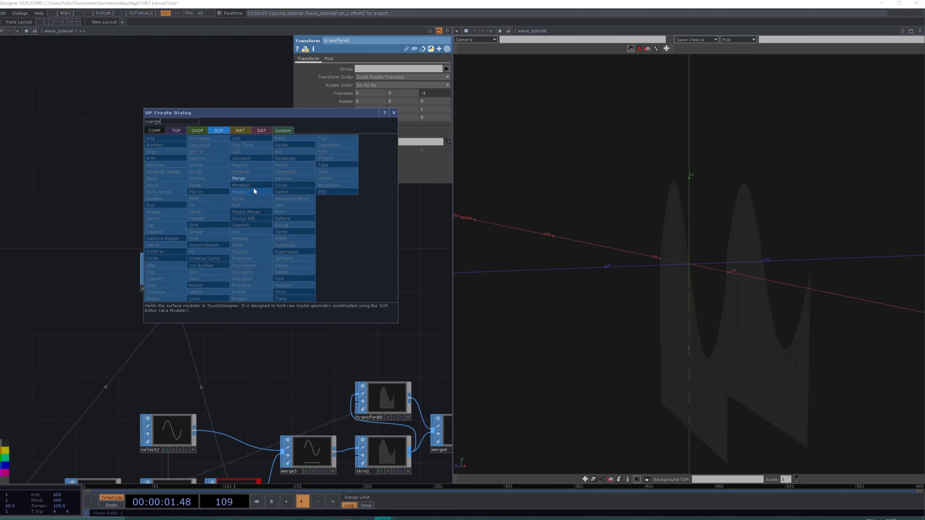
click(251, 179)
click(318, 240)
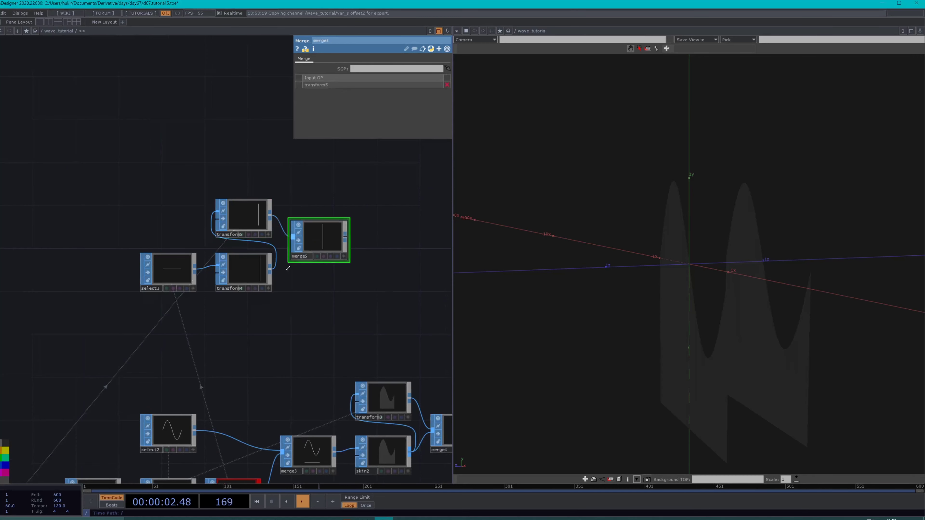
drag(270, 269, 328, 237)
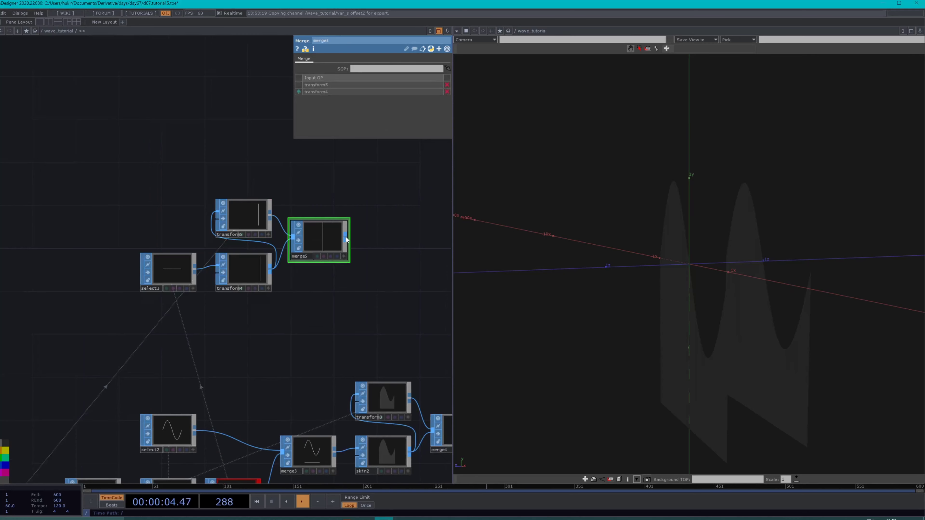
Step: Add a Skin SOP fed by merge5
right_click(346, 237)
text(skin)
key(Return)
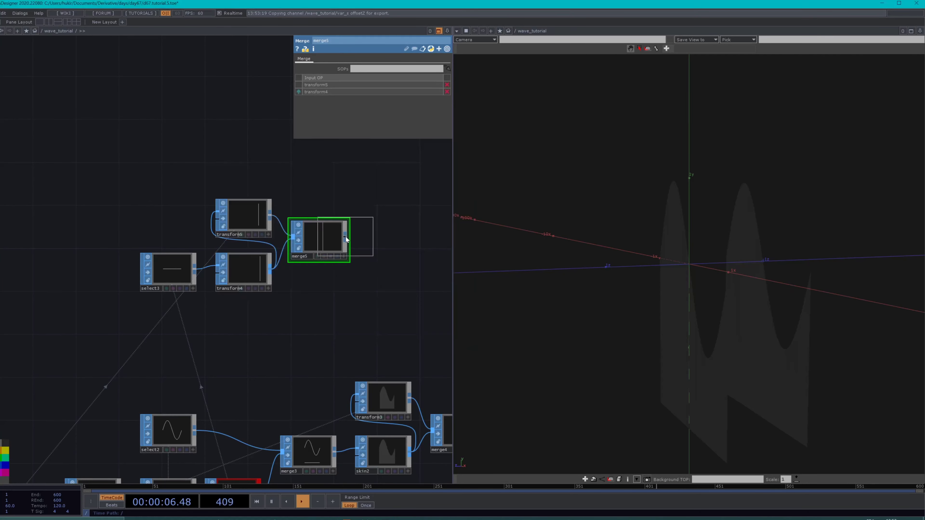
click(345, 237)
Step: Connect skin3's output into merge2 and check the new face in the 3D view
middle_drag(346, 235, 166, 292)
drag(184, 294, 241, 293)
scroll(245, 386, down, 3)
drag(307, 394, 259, 358)
scroll(203, 301, down, 3)
scroll(202, 300, down, 2)
mouse_move(713, 309)
mouse_down()
mouse_move(738, 316)
mouse_move(706, 309)
mouse_up()
scroll(138, 262, up, 3)
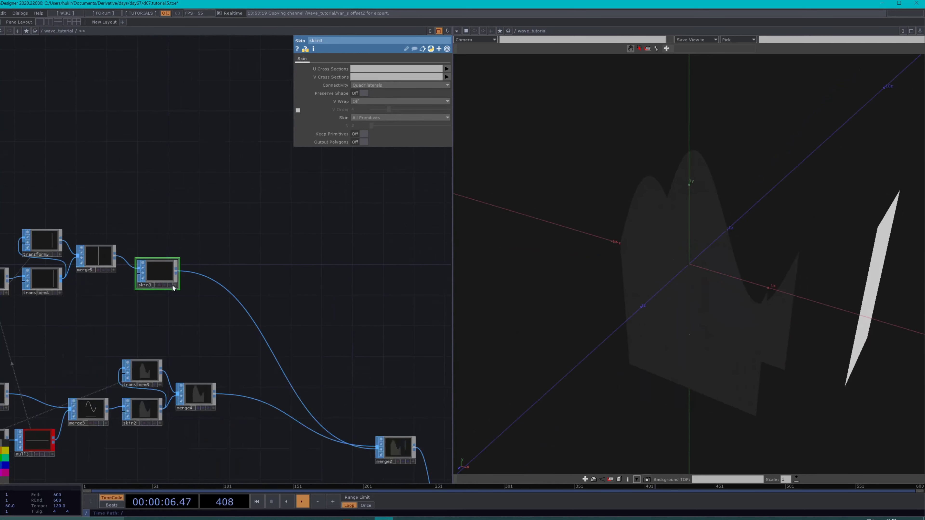
Step: Insert a Transform SOP between skin3 and merge2 and set its Y translation to -1
click(179, 275)
text(tr)
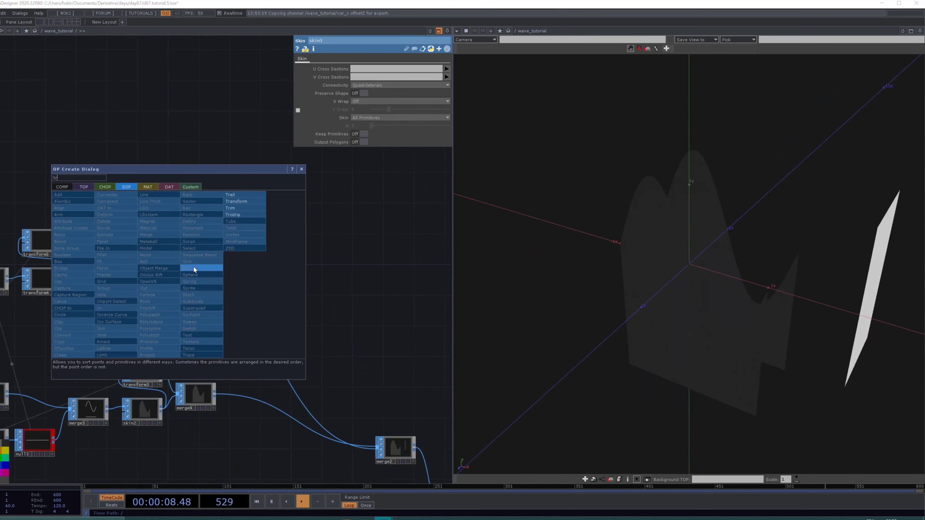
click(235, 203)
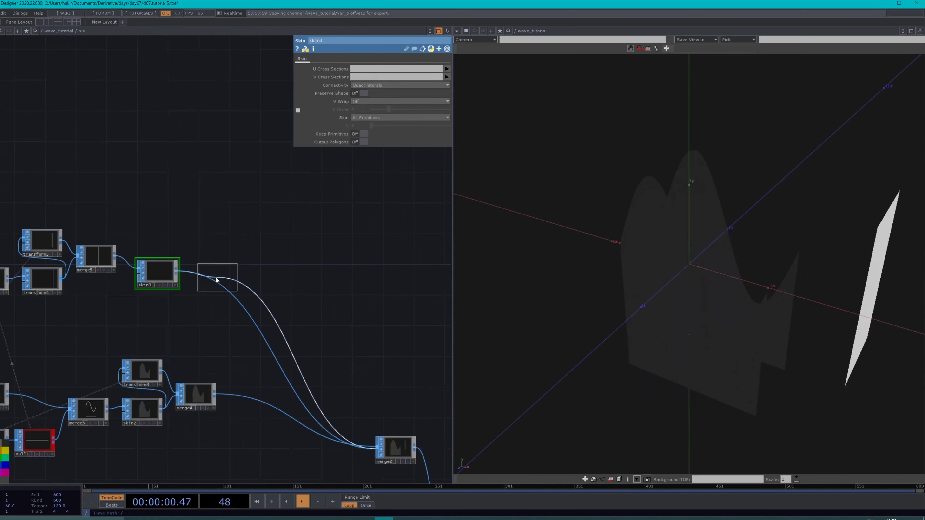
click(213, 274)
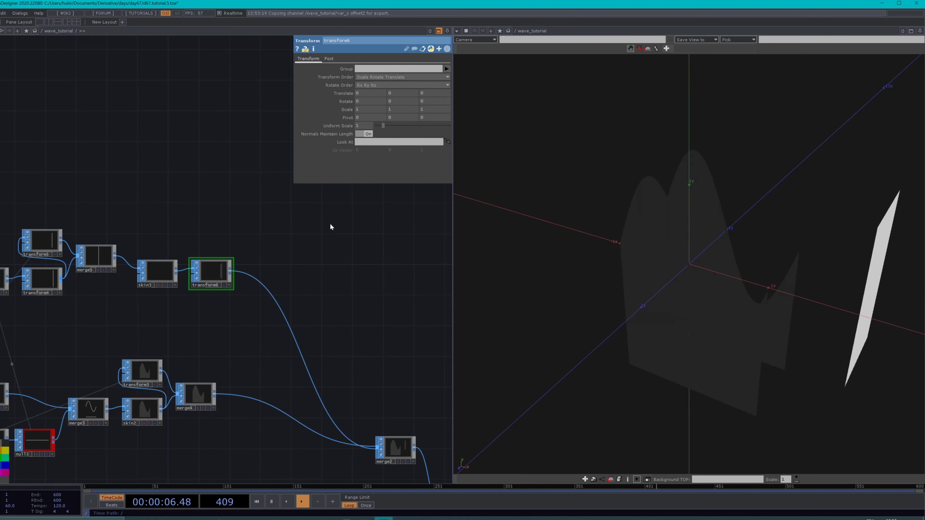
drag(329, 223, 335, 199)
drag(801, 274, 823, 228)
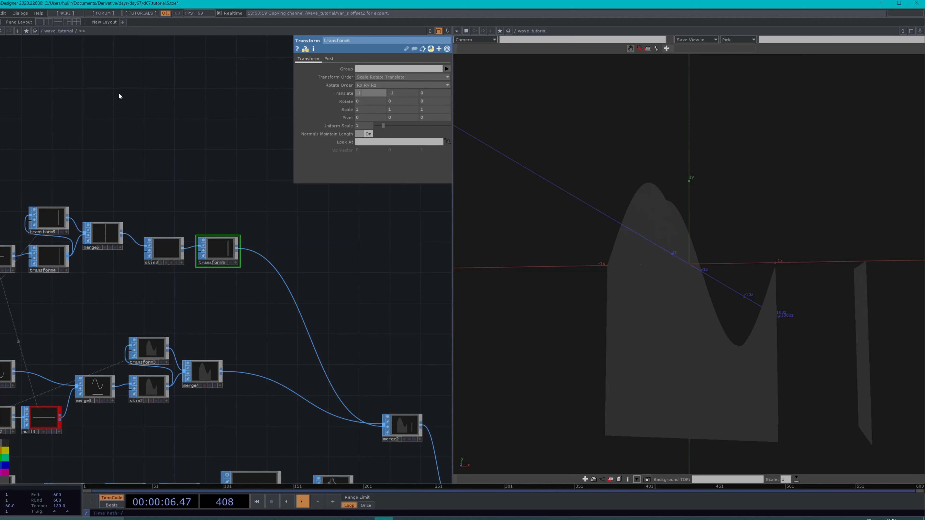
Step: Append a Transform SOP to transform6 and set its X translation to -2 for the opposite side wall
drag(730, 379, 690, 349)
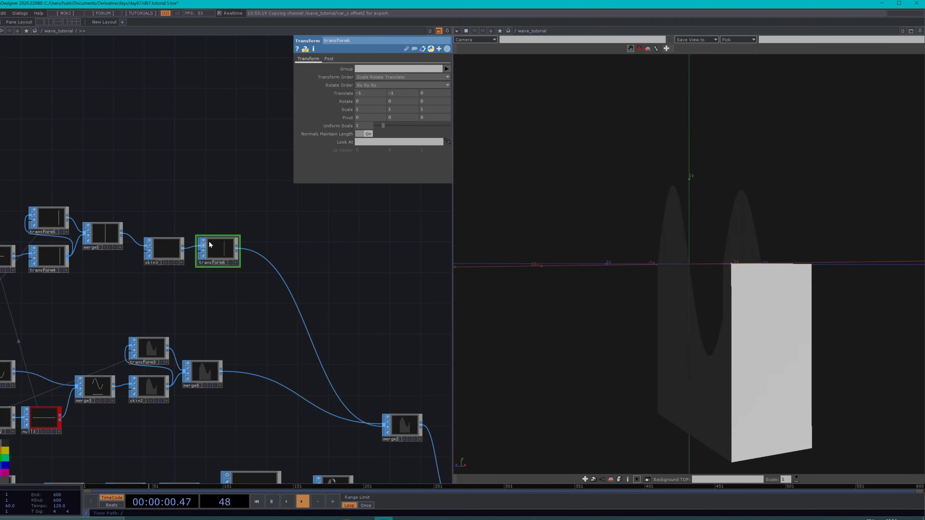
drag(734, 372, 842, 377)
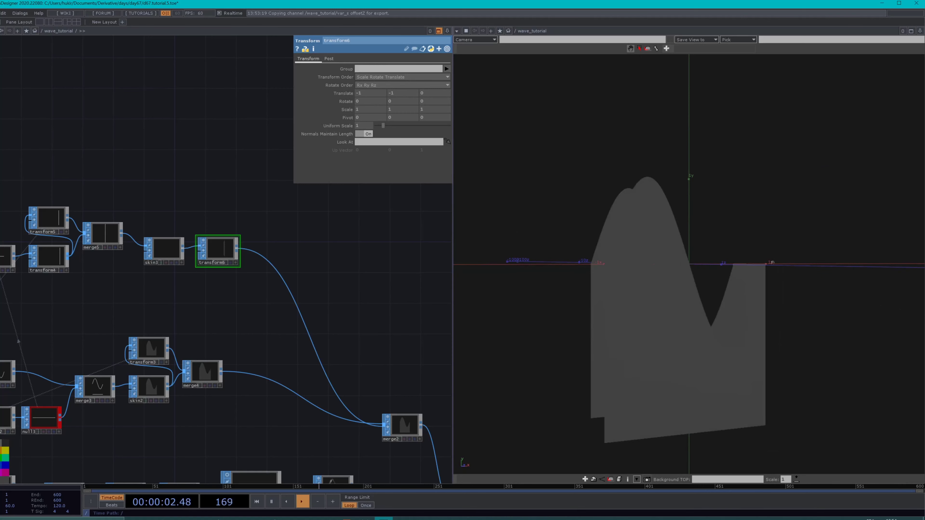
right_click(239, 251)
text(tr)
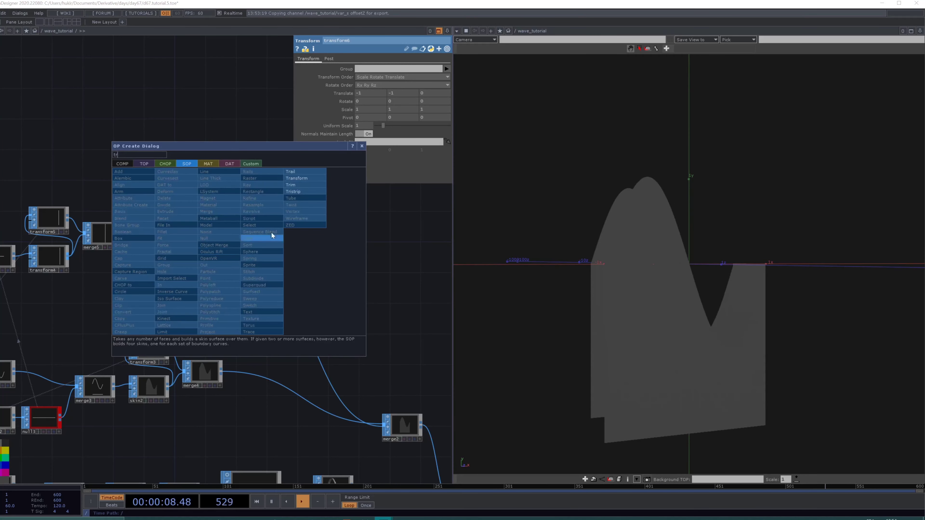
click(291, 178)
click(219, 206)
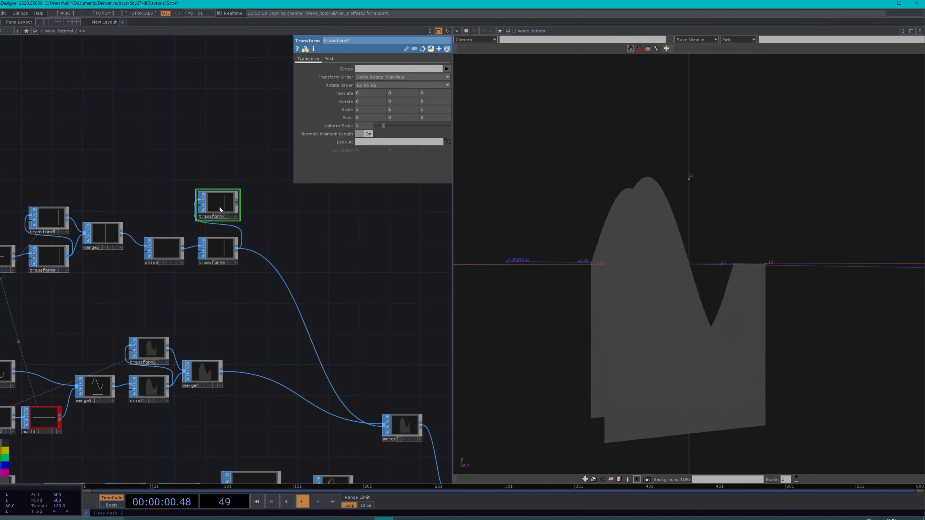
text(-2)
key(Return)
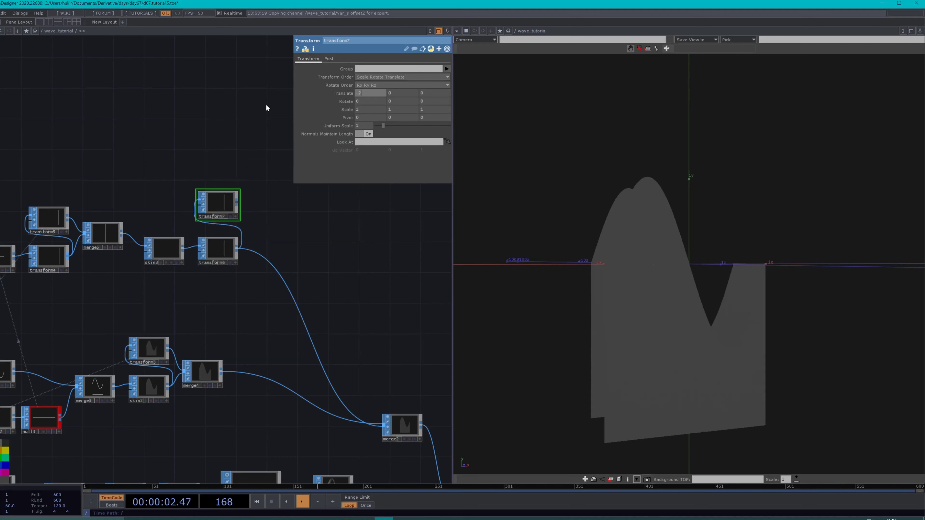
Step: Add a Merge SOP to the output of transform7
click(236, 208)
text(merge)
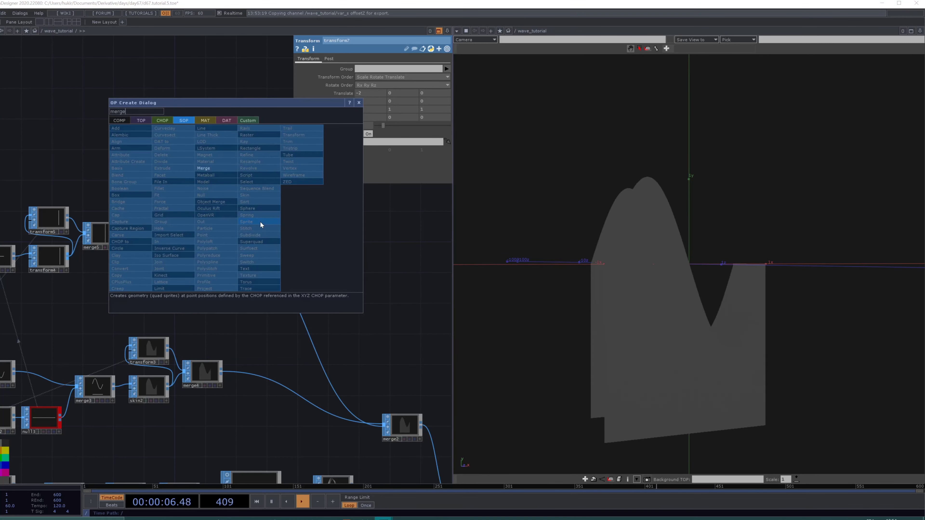
key(Return)
click(260, 221)
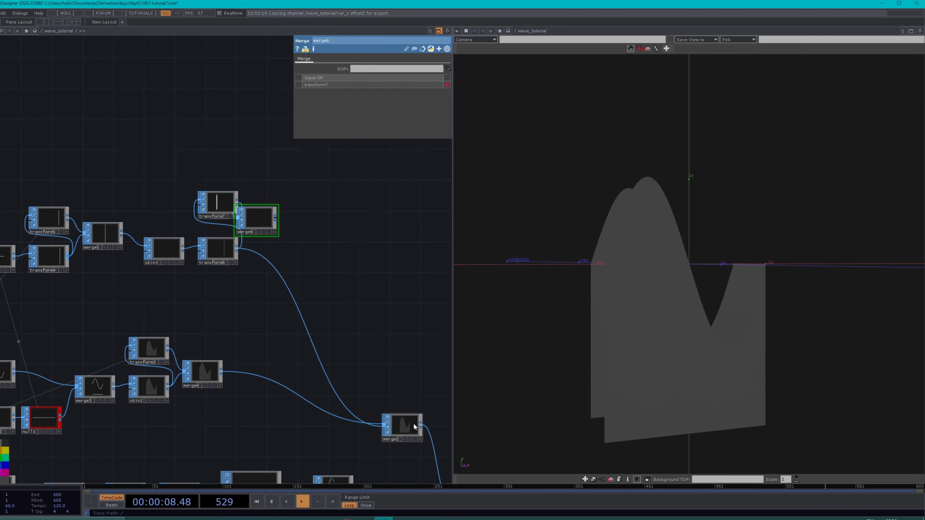
Step: Rename the final merge merge_all and feed it both side walls, transform6 and transform7, through the new merge
click(414, 427)
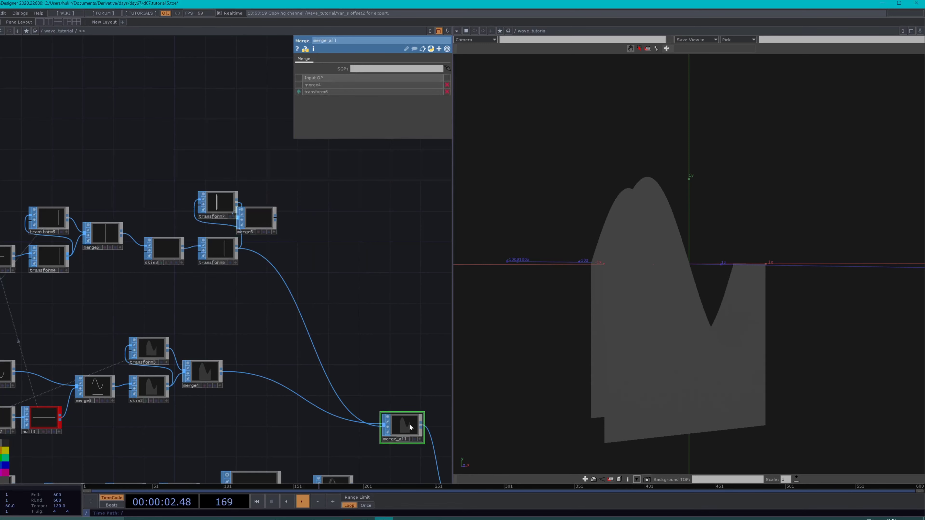
drag(259, 224, 290, 243)
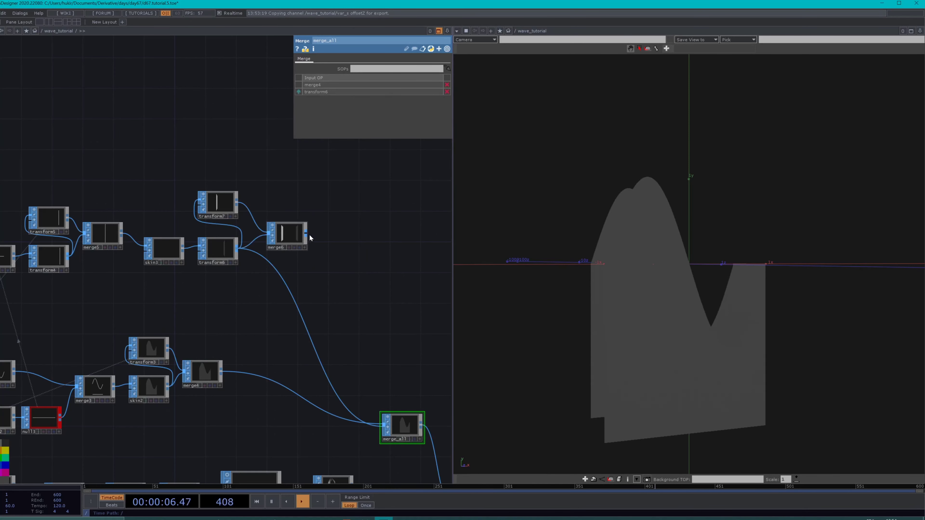
click(293, 303)
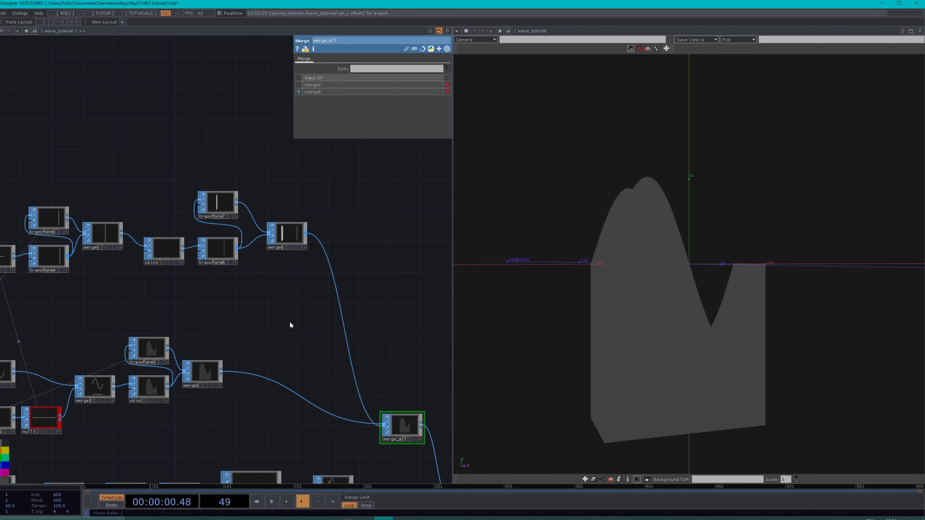
Step: Try to connect all the selected wave surface nodes, from transform1 to noise1, to merge_all
drag(290, 322, 335, 328)
right_drag(355, 323, 15, 207)
right_drag(336, 449, 177, 368)
scroll(214, 402, down, 3)
drag(267, 338, 278, 210)
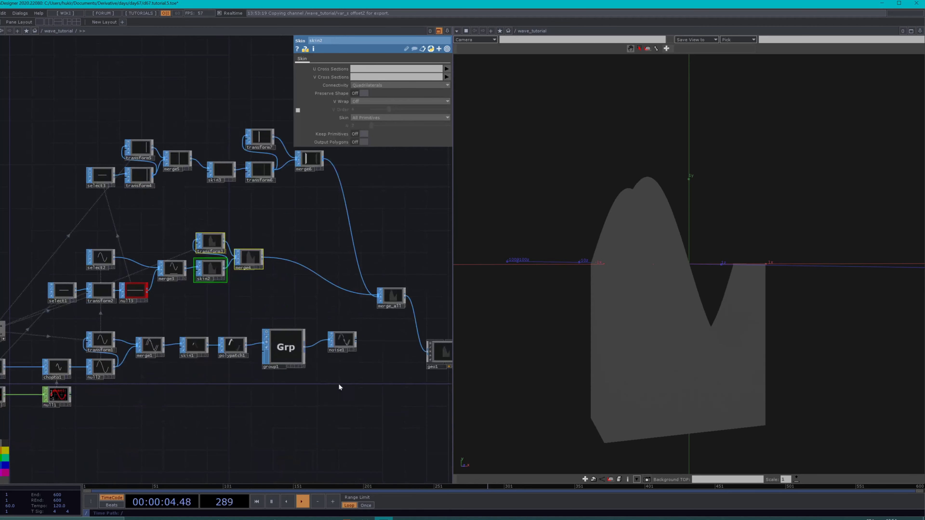
click(101, 341)
drag(254, 256, 205, 309)
drag(655, 346, 728, 317)
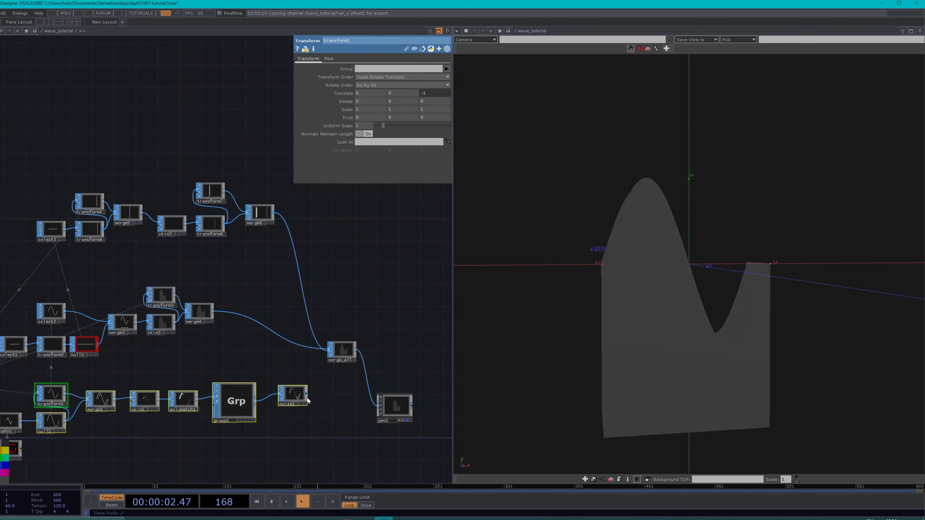
drag(330, 367, 330, 352)
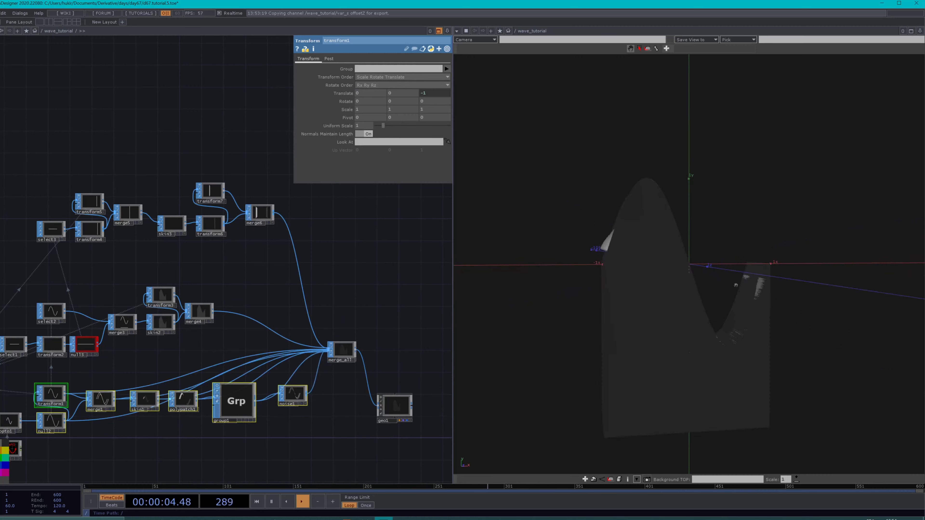
drag(714, 299, 739, 285)
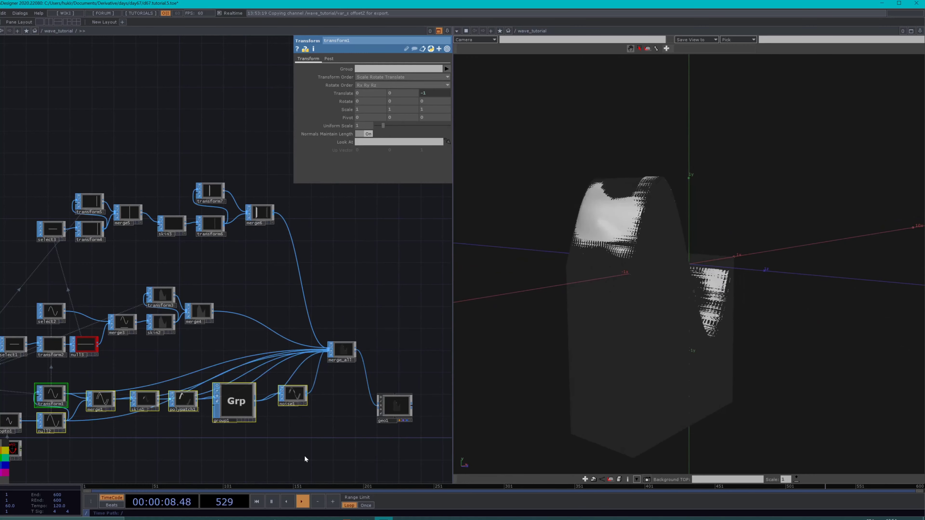
key(ctrl+z)
Step: Connect only noise1 to merge_all so the wave surface joins the side walls
click(302, 394)
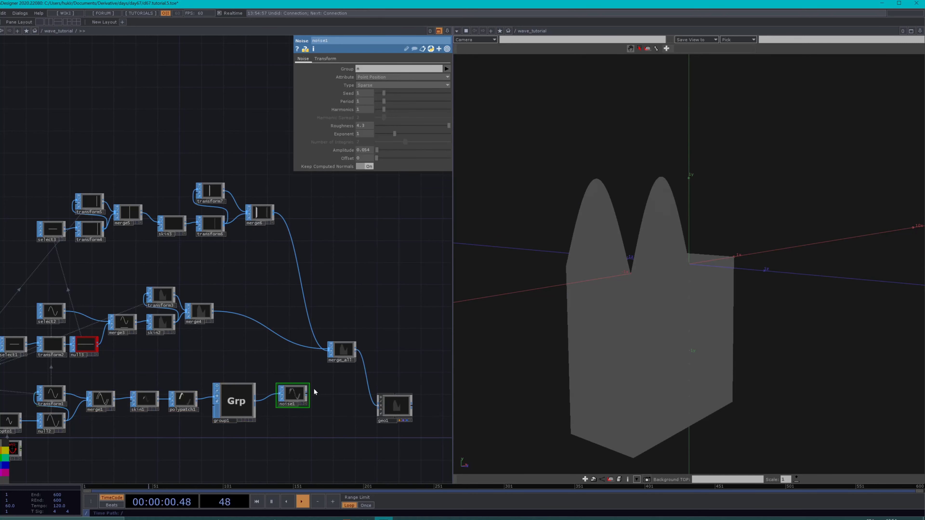
drag(327, 364, 330, 353)
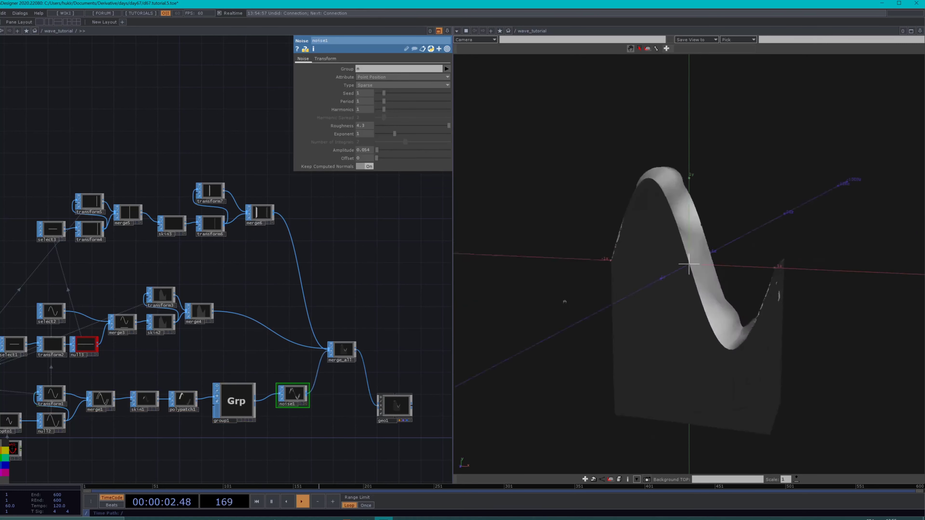
drag(689, 264, 648, 365)
Step: Insert an Attribute Create SOP between noise1 and merge_all with Compute Normals and Compute Tangents on
drag(375, 428, 374, 316)
scroll(311, 324, down, 5)
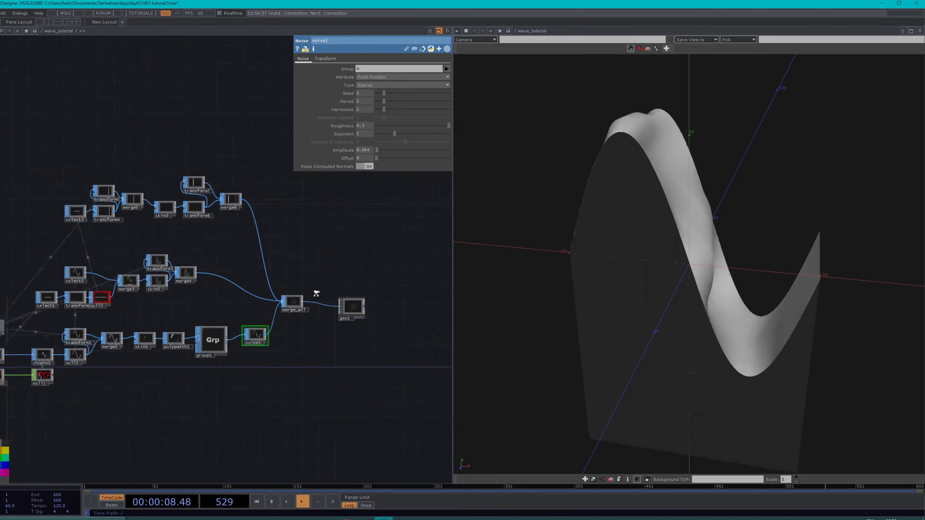
scroll(356, 335, up, 3)
scroll(274, 350, up, 4)
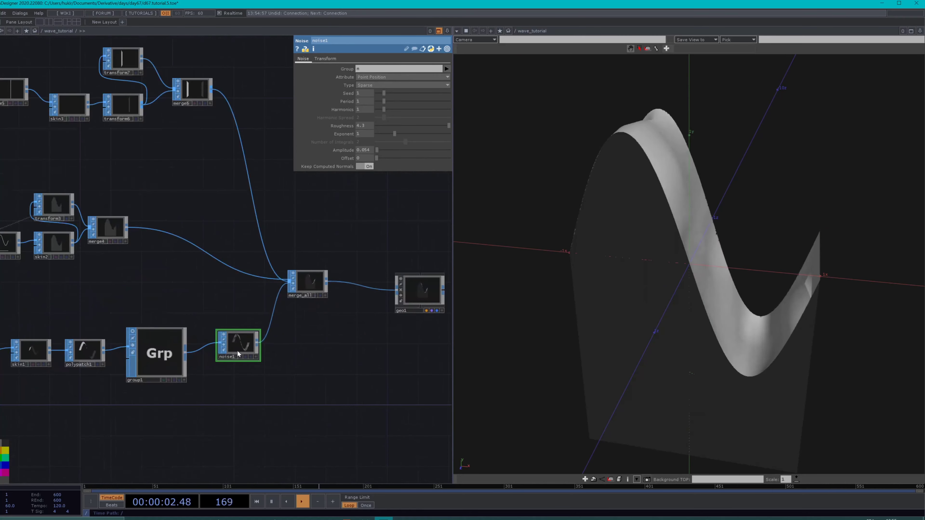
drag(722, 226, 583, 255)
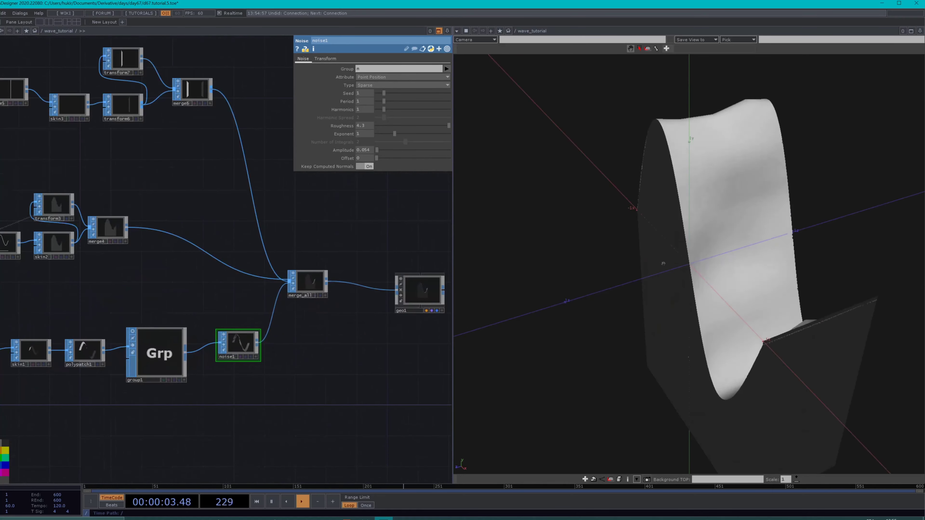
right_click(256, 343)
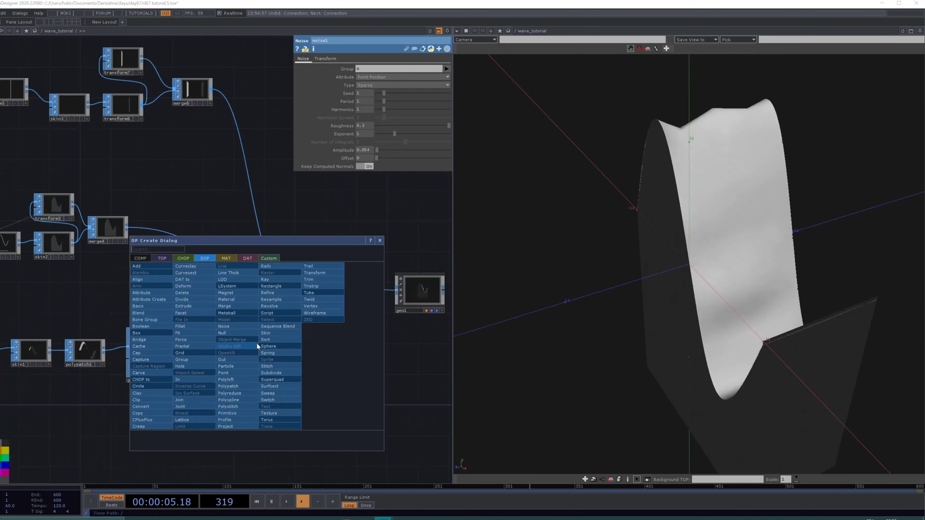
click(162, 299)
click(303, 344)
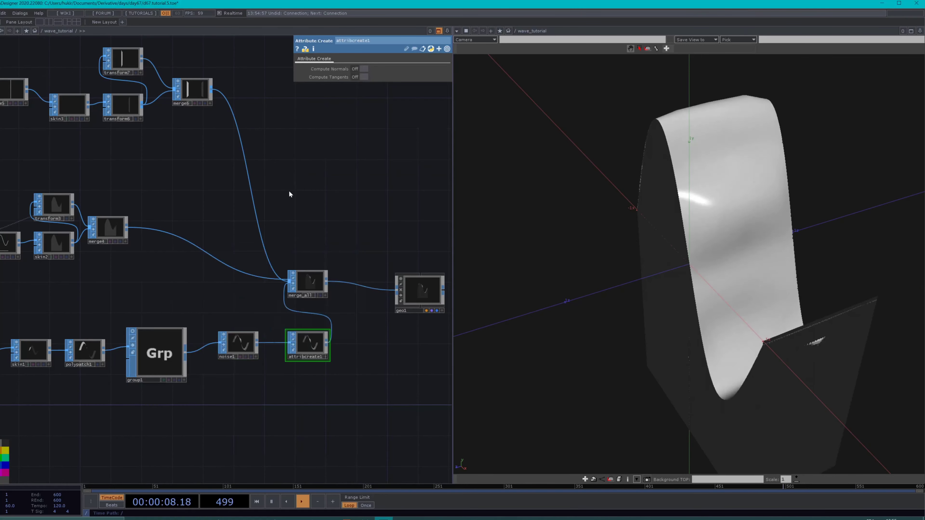
click(362, 77)
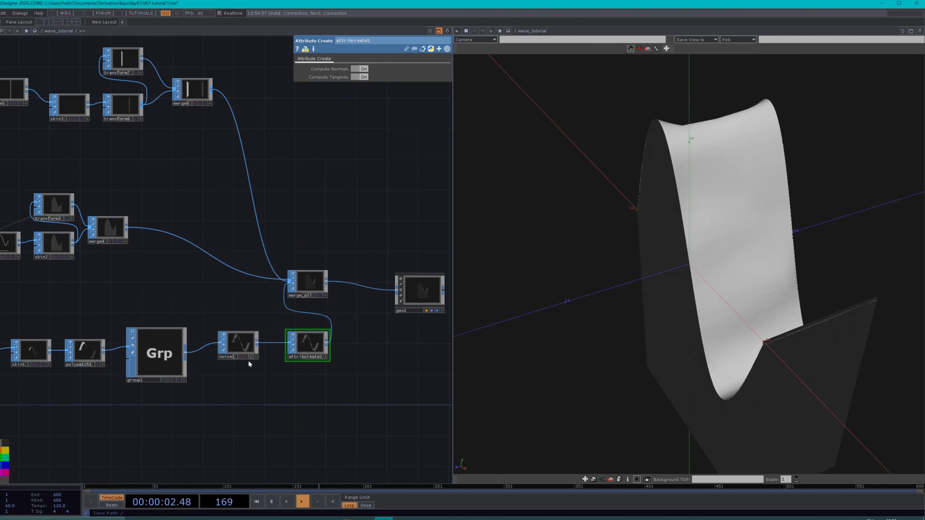
Step: Colour the merge_all node yellow and shift it slightly toward geo1
drag(248, 360, 279, 367)
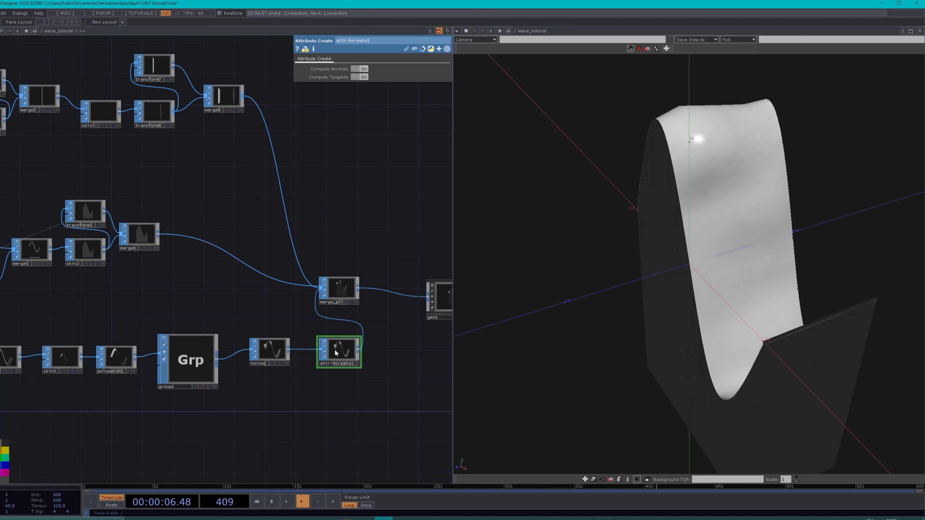
click(338, 288)
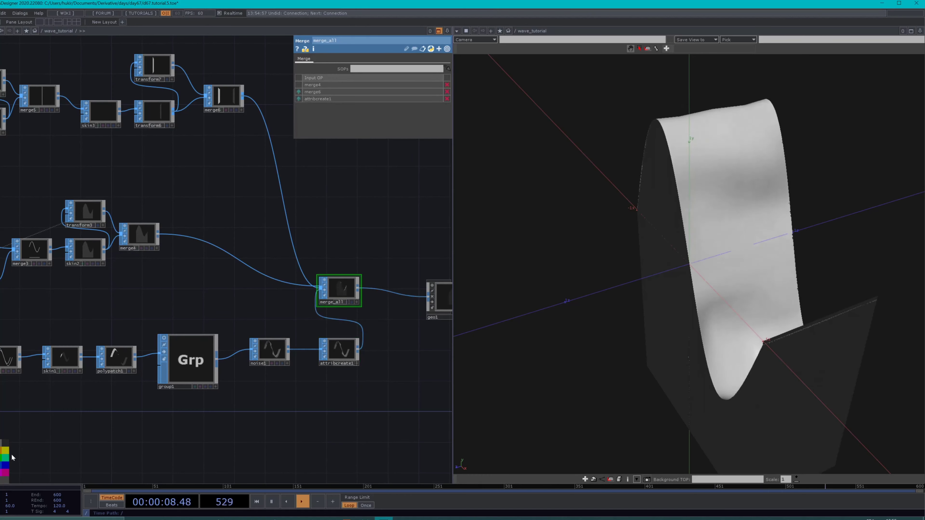
drag(420, 422, 303, 414)
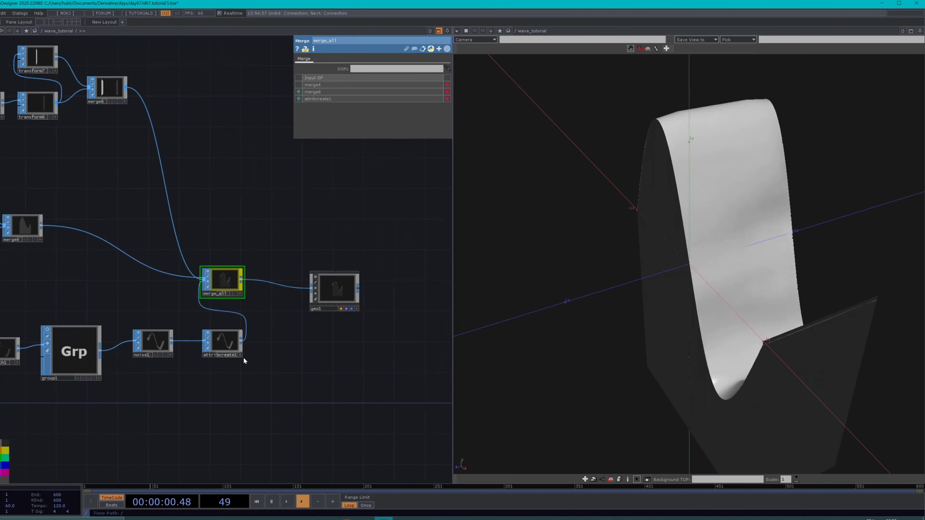
drag(221, 281, 252, 281)
Step: Lower the amplitude of the pattern1 sine wave to 0.31
scroll(368, 289, down, 5)
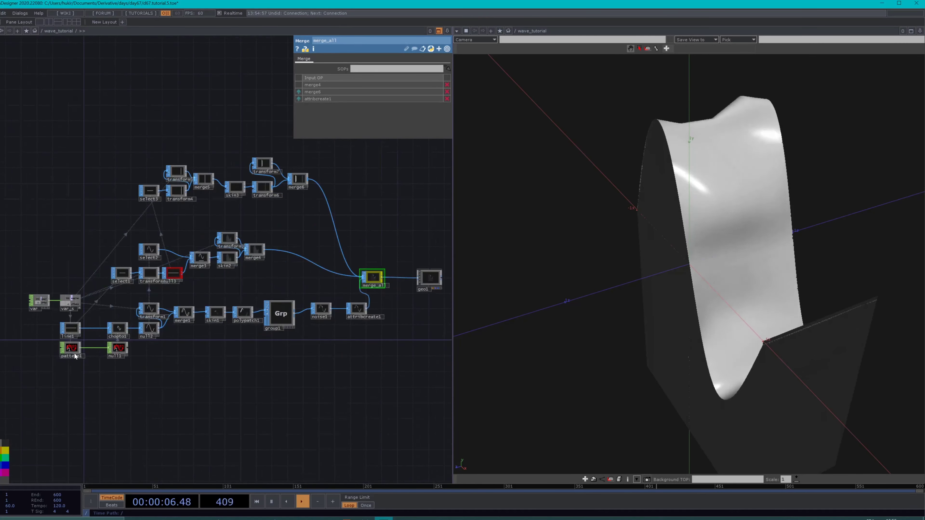
click(72, 346)
scroll(72, 350, up, 3)
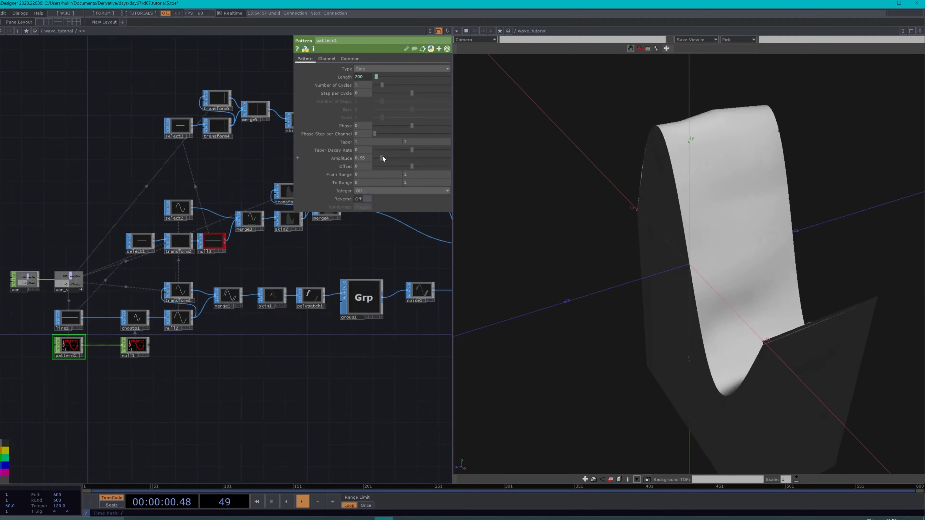
drag(382, 155, 373, 157)
drag(792, 270, 690, 263)
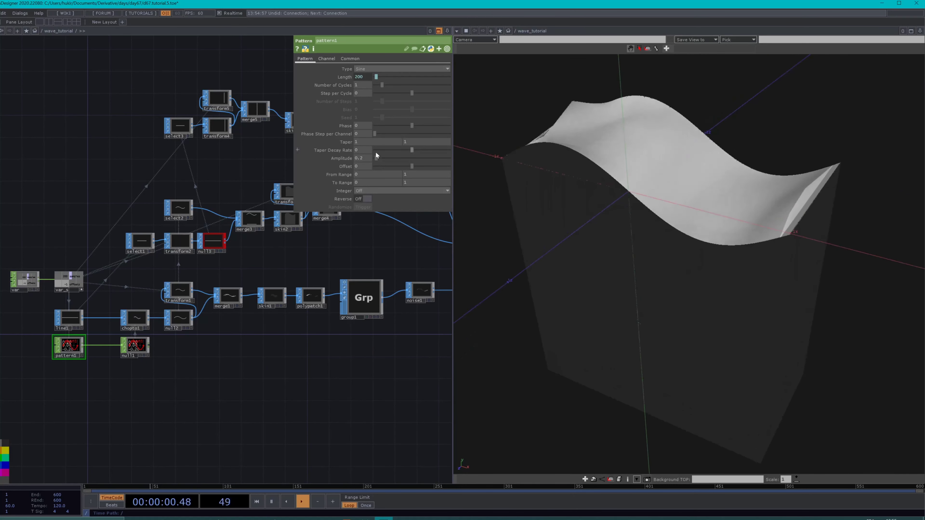
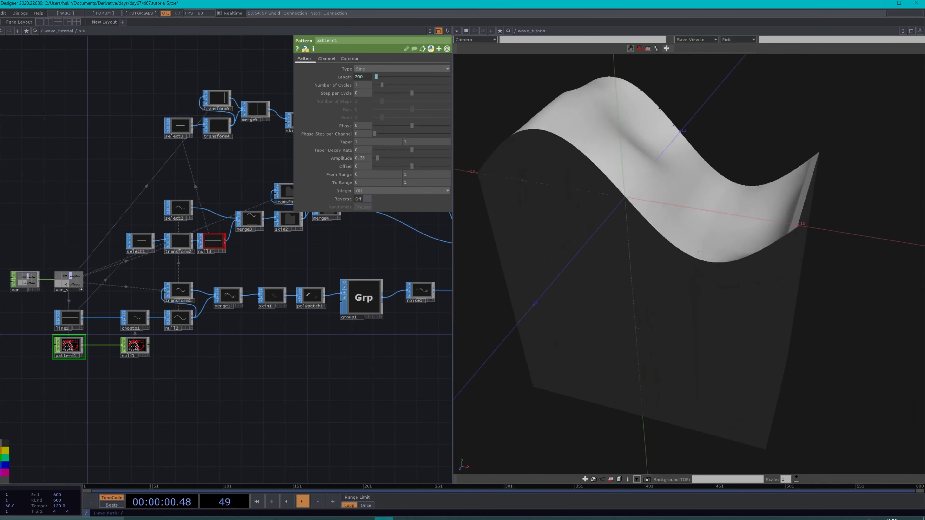
Step: Move geo1 away from merge_all and insert a Null SOP between them
scroll(318, 381, down, 3)
drag(222, 372, 75, 359)
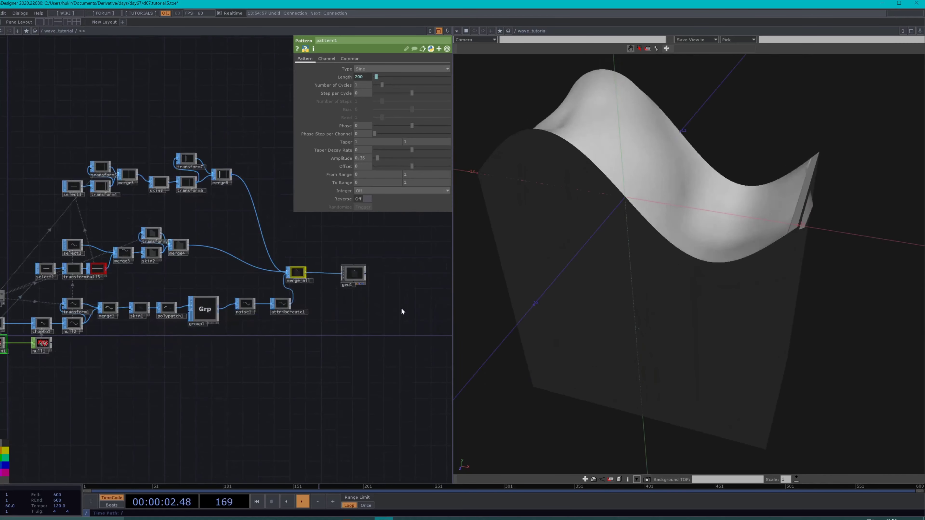
drag(347, 269, 365, 277)
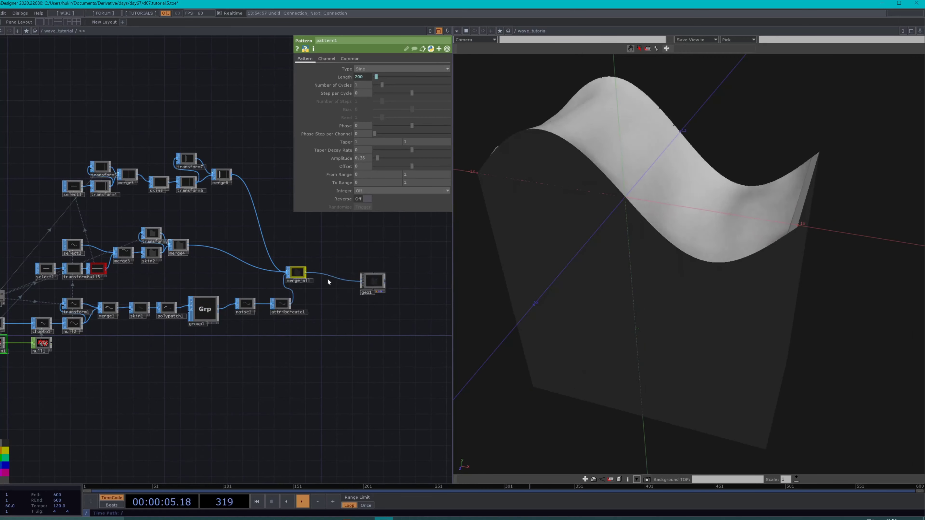
right_click(306, 276)
text(null)
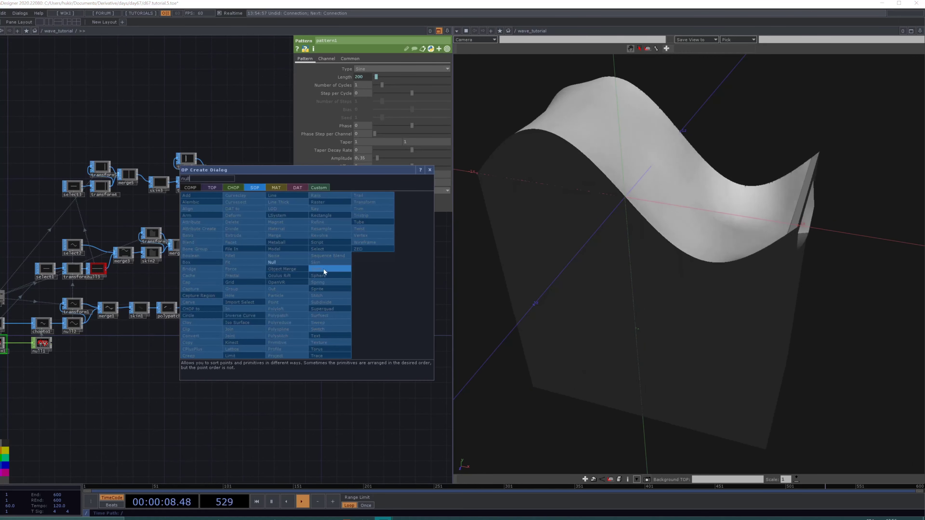
click(287, 262)
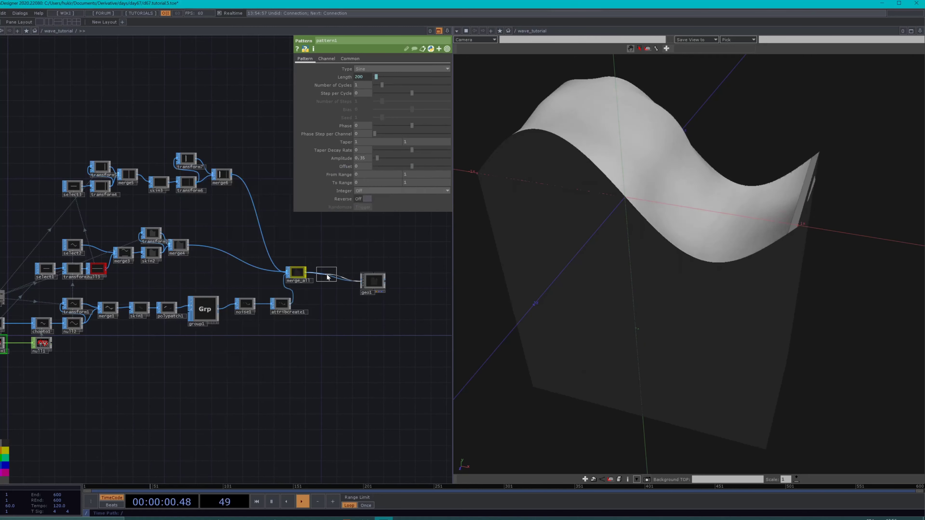
click(327, 277)
Step: Rename the new null as null_render
scroll(304, 264, up, 6)
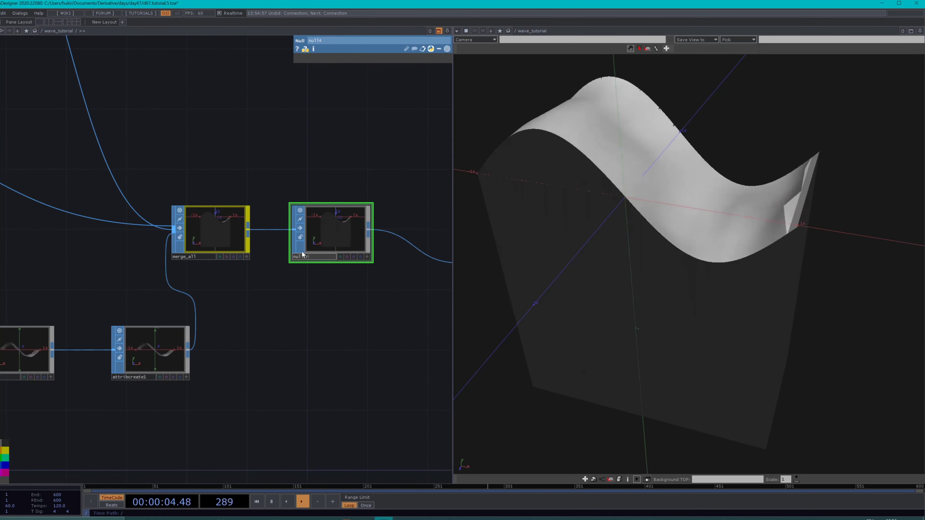
text(er)
key(Return)
scroll(310, 384, down, 6)
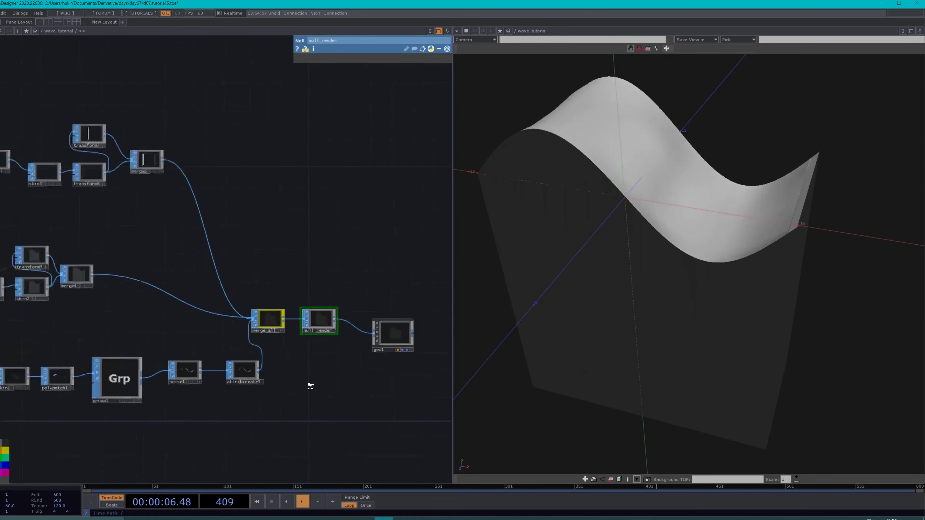
Step: Cut all wave network nodes except geo1 from the wave_tutorial level
drag(303, 407, 332, 345)
scroll(320, 372, down, 4)
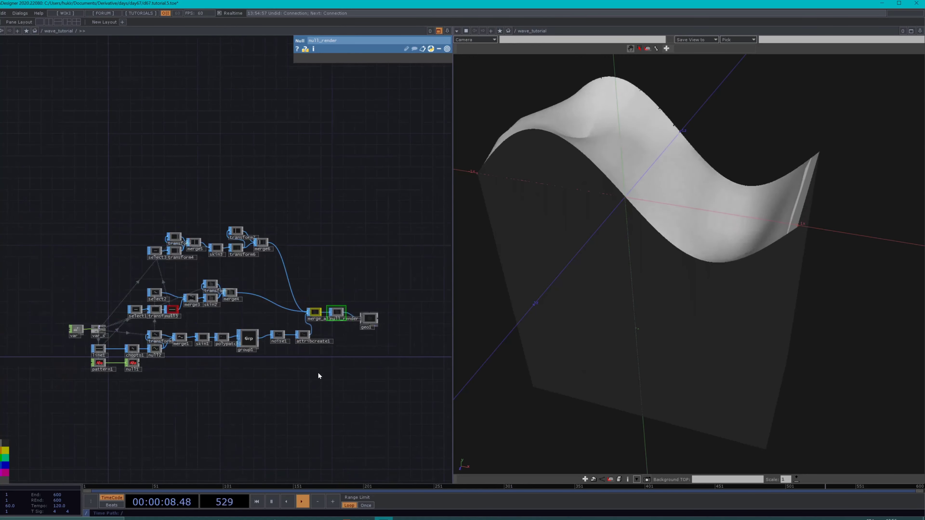
drag(338, 405, 111, 263)
key(Delete)
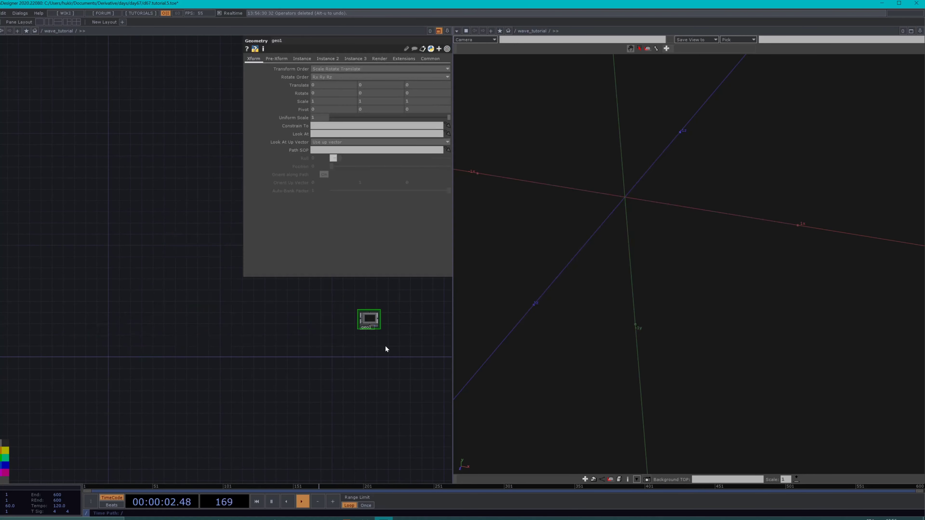
Step: Move geo1 near the network origin, and inside it replace the in1 and out1 nodes with the cut wave network
drag(372, 322, 105, 355)
scroll(105, 366, up, 3)
scroll(165, 367, up, 5)
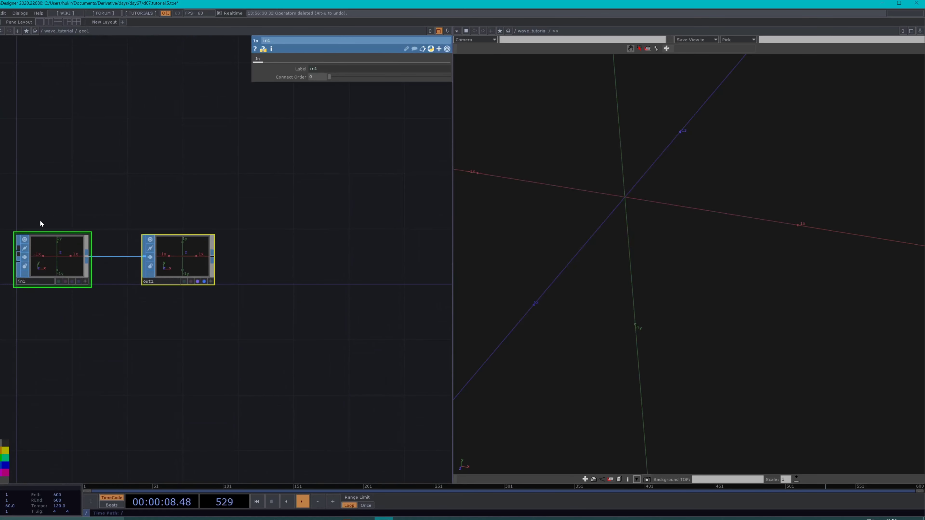
key(Delete)
key(ctrl+v)
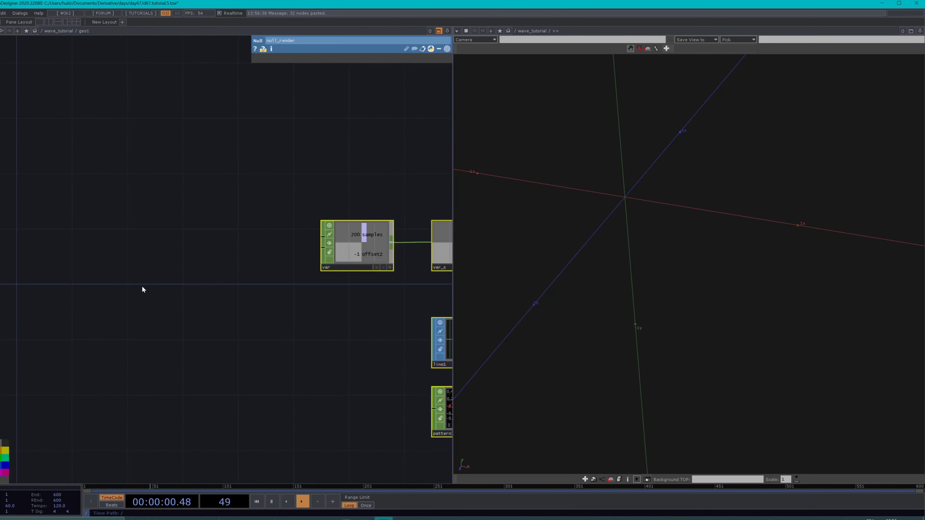
Step: Turn on the display and render flags of null_render inside geo1
scroll(142, 289, down, 3)
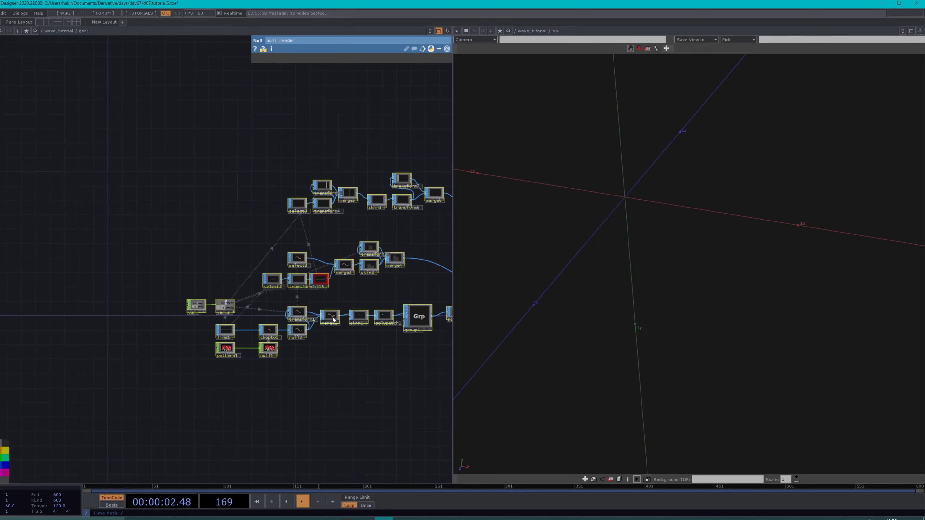
drag(333, 316, 312, 316)
scroll(328, 318, up, 4)
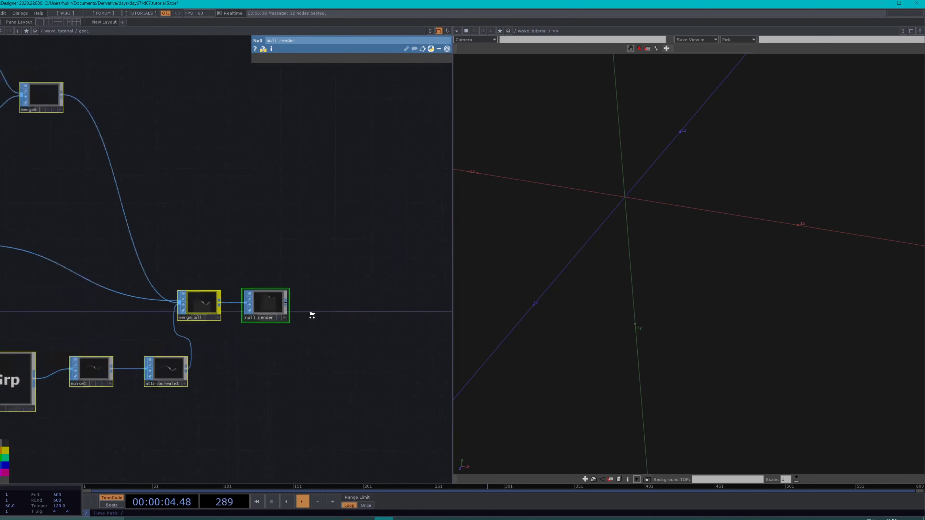
scroll(291, 323, up, 4)
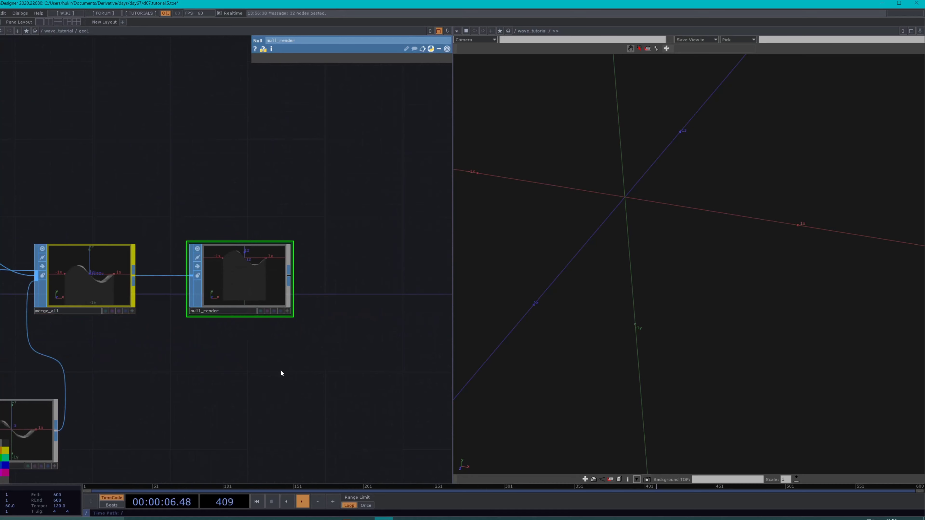
click(281, 311)
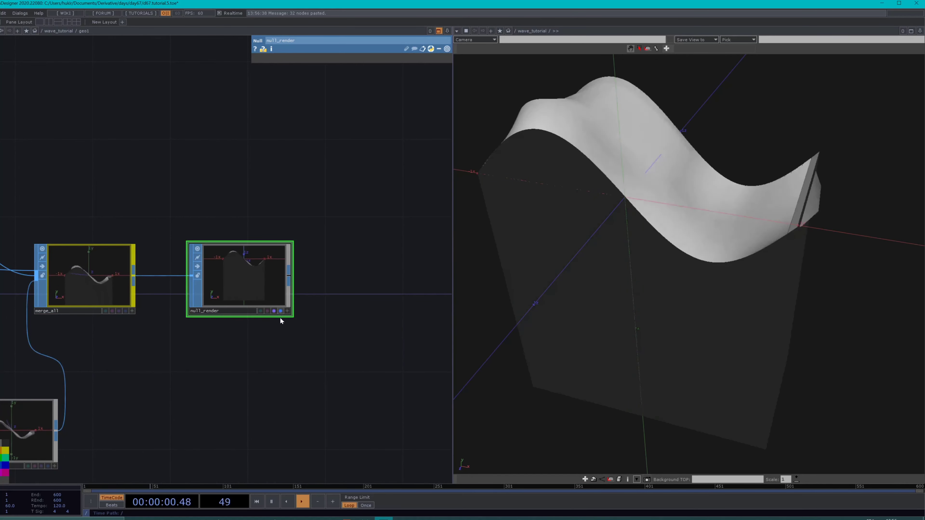
Step: Return to the wave_tutorial level and orbit geo1's node viewer to inspect the wave block from an angle
scroll(280, 321, down, 10)
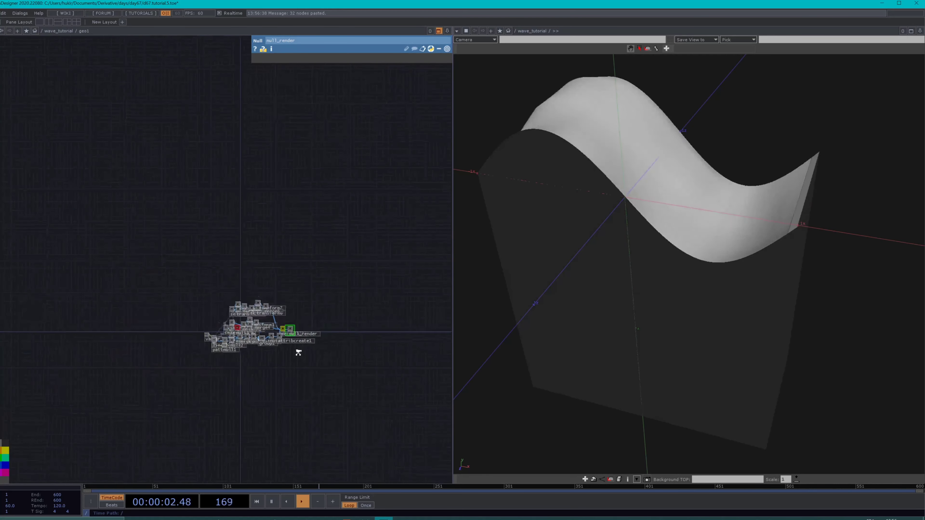
scroll(298, 352, down, 5)
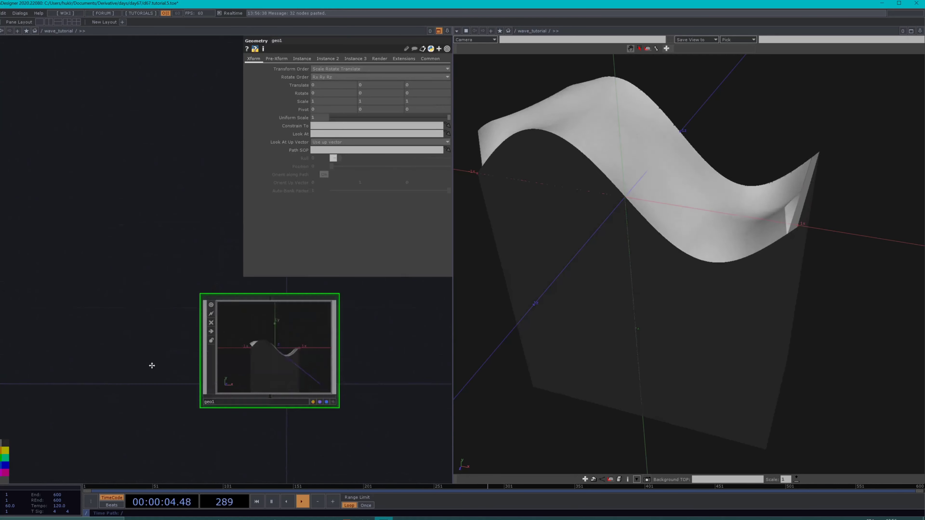
scroll(123, 315, up, 3)
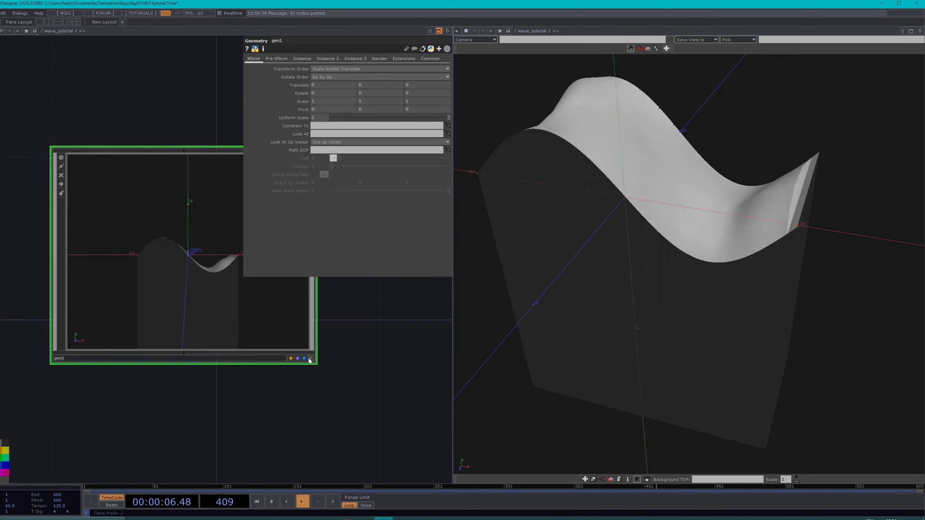
click(310, 358)
mouse_move(182, 277)
mouse_down()
mouse_move(176, 295)
mouse_move(192, 335)
mouse_move(186, 285)
mouse_up()
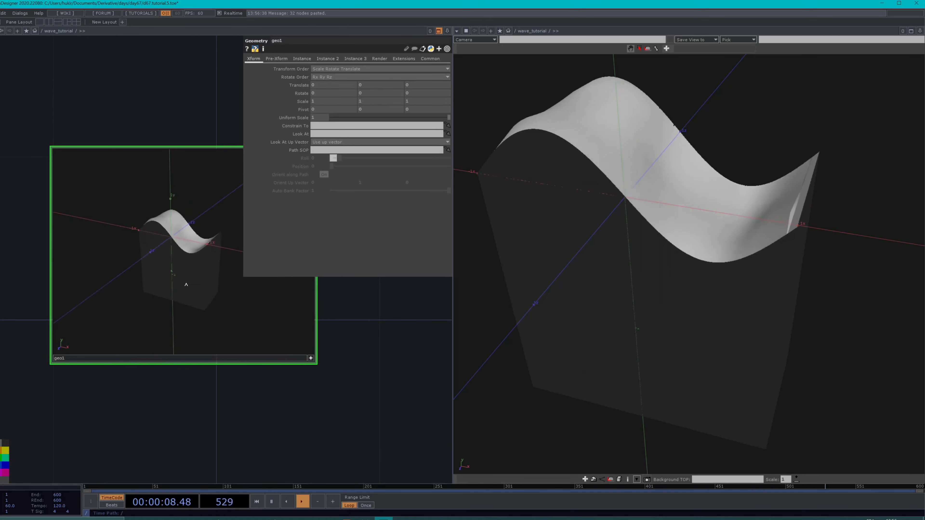
drag(319, 382, 294, 408)
scroll(277, 405, down, 3)
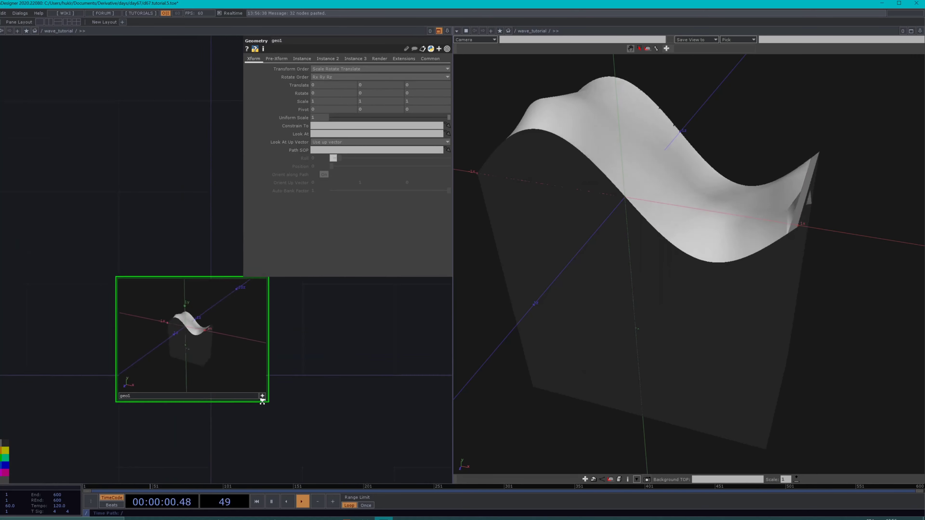
scroll(262, 401, down, 1)
click(262, 397)
drag(313, 336, 270, 360)
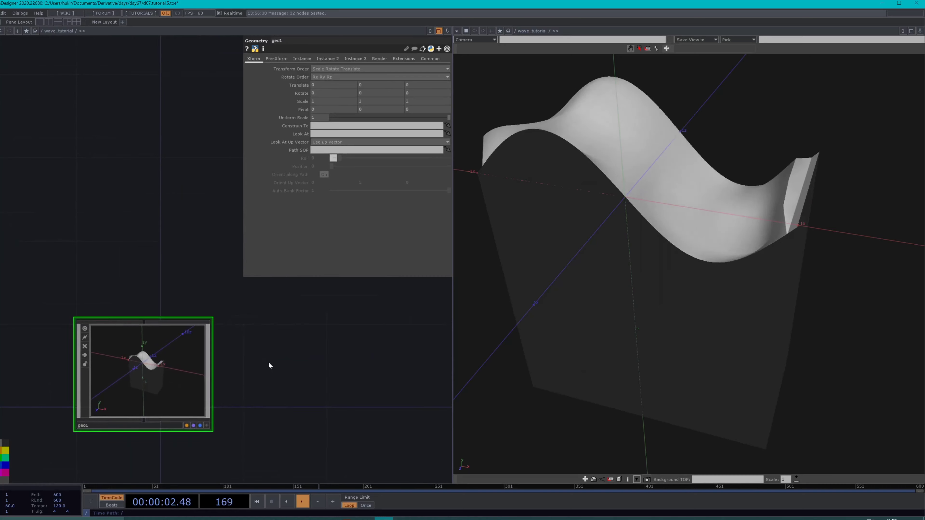
Step: Add a Render TOP beside geo1
key(Tab)
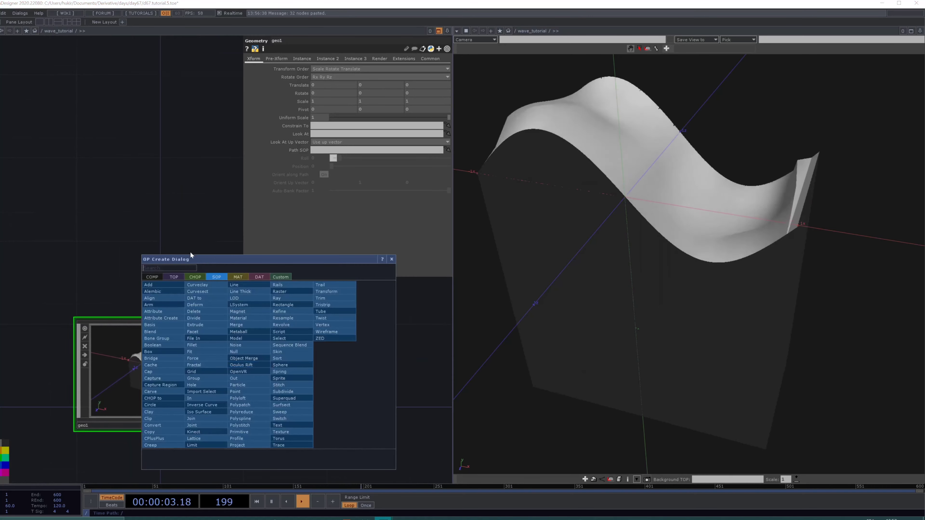
click(171, 277)
text(ren)
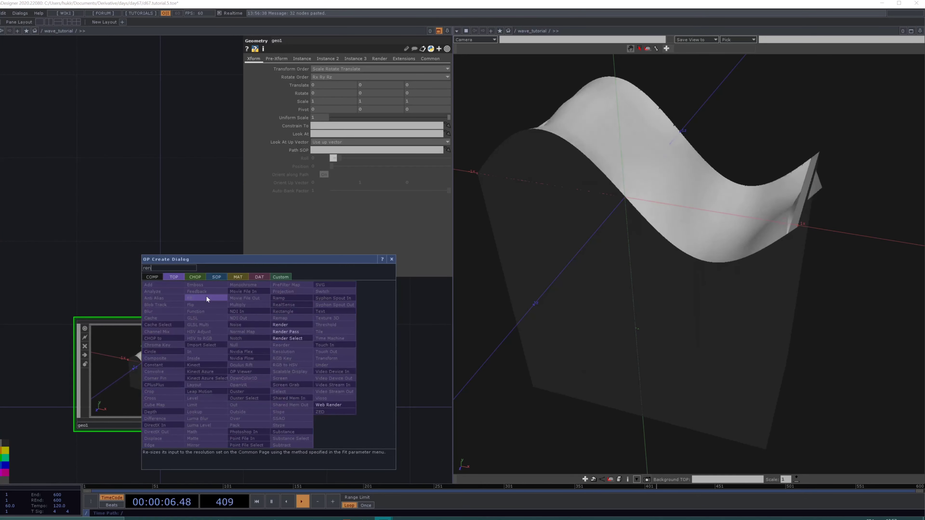
text(der)
click(293, 324)
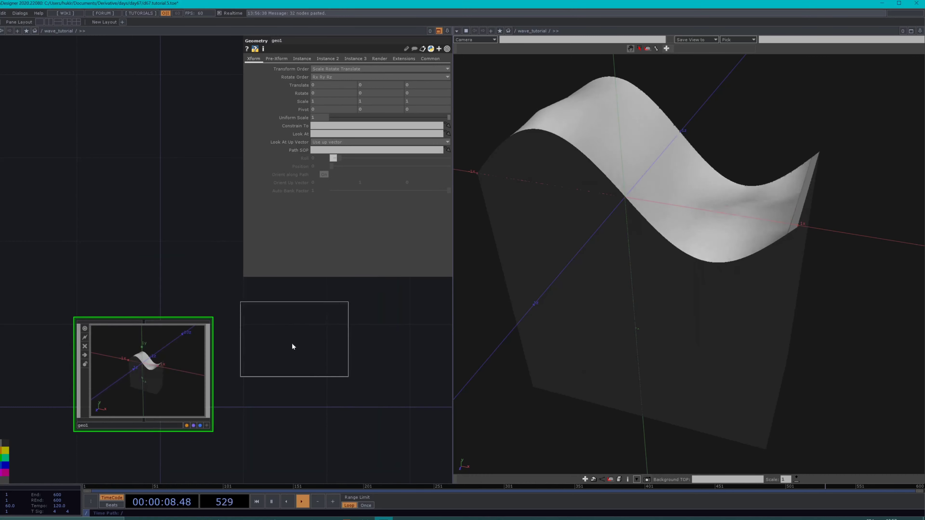
click(295, 377)
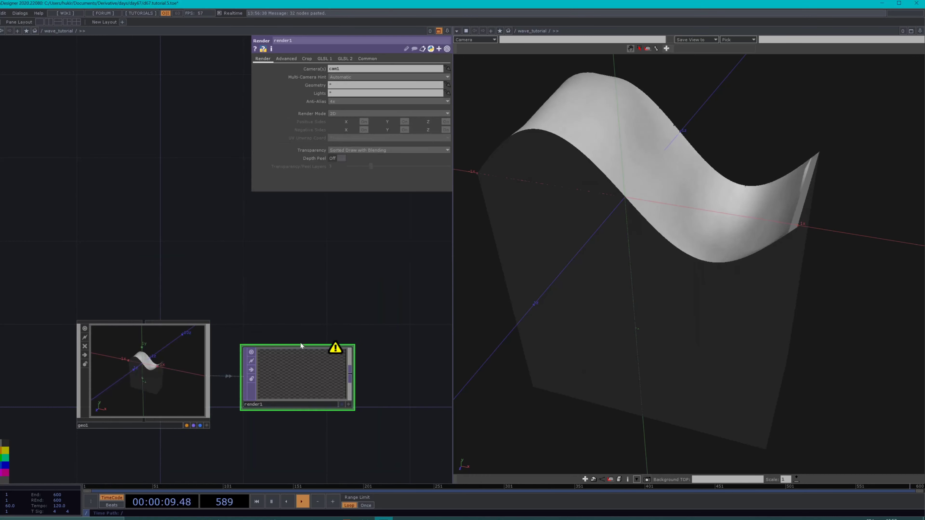
Step: Set the resolution of render1 to 1280 by 1280 and make its node taller
click(368, 59)
text(1280)
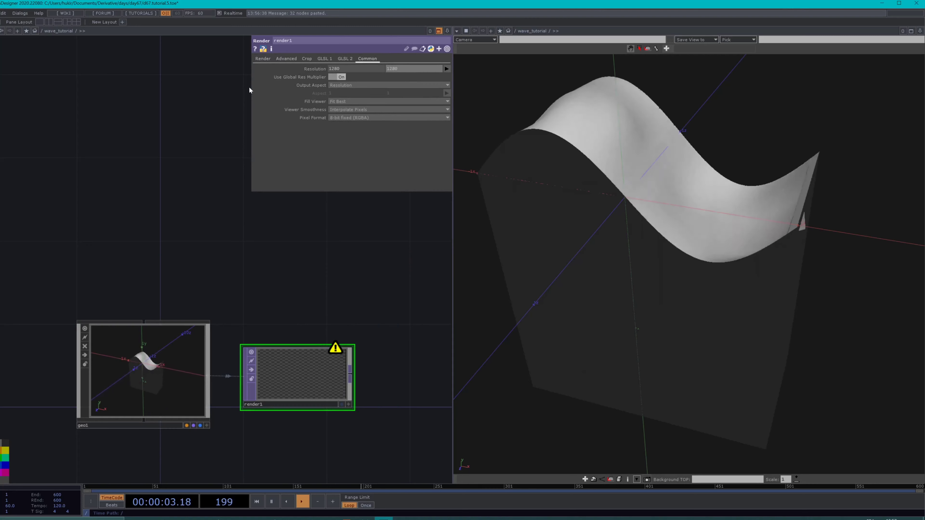
key(Return)
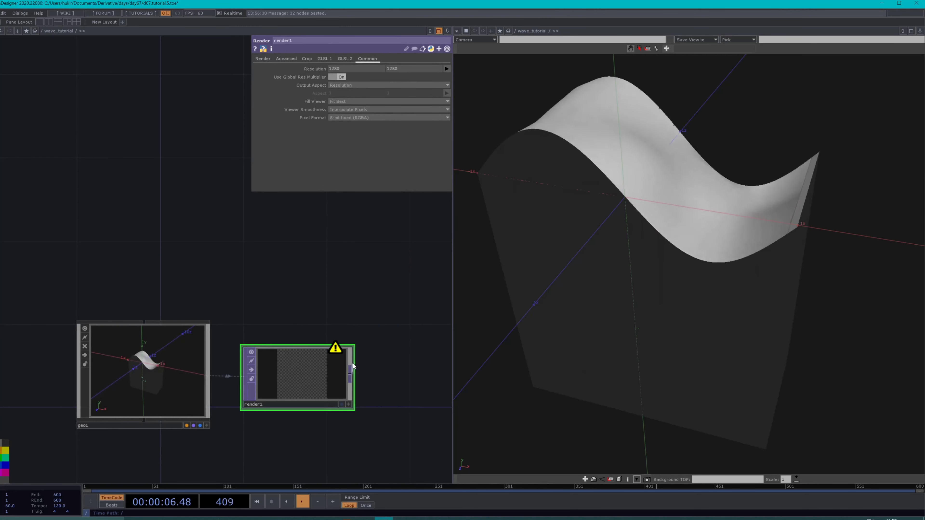
drag(353, 356, 353, 329)
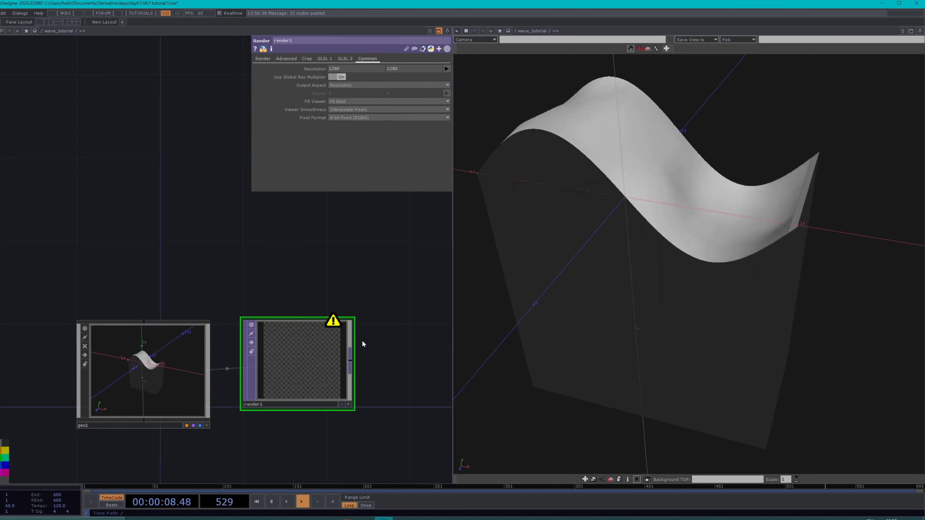
Step: Add a Phong MAT above geo1 and assign it as geo1's material
key(Tab)
click(202, 158)
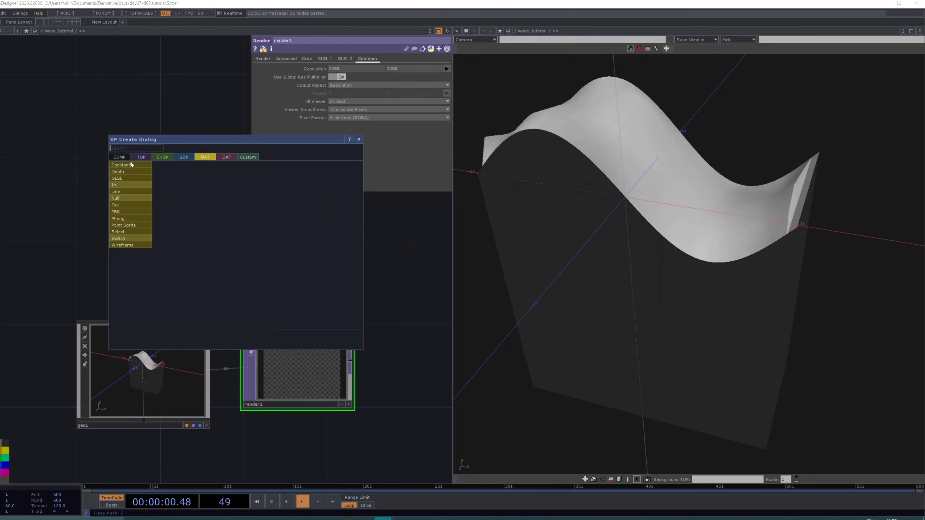
click(138, 217)
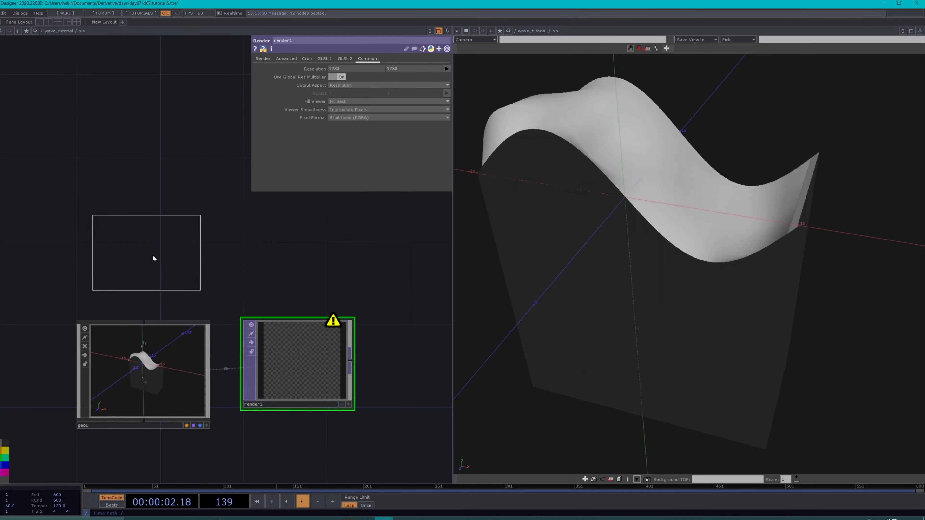
click(147, 243)
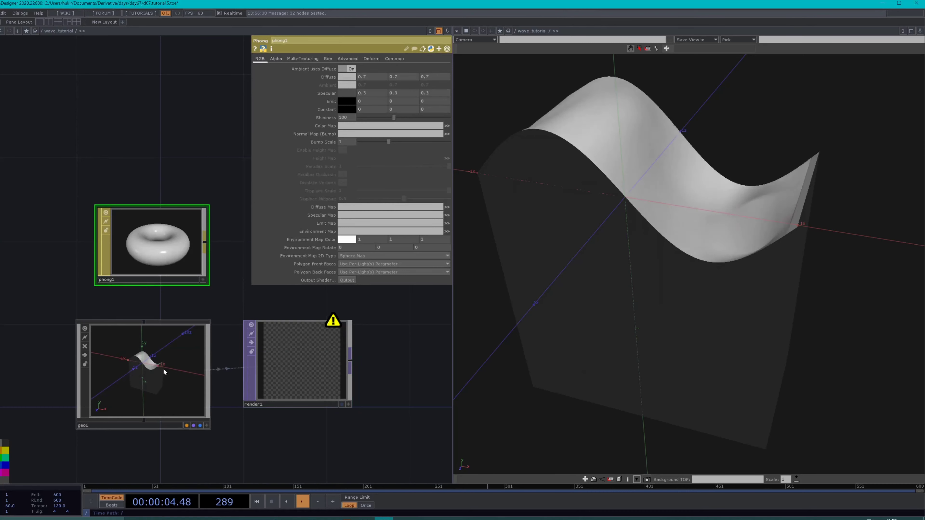
click(359, 60)
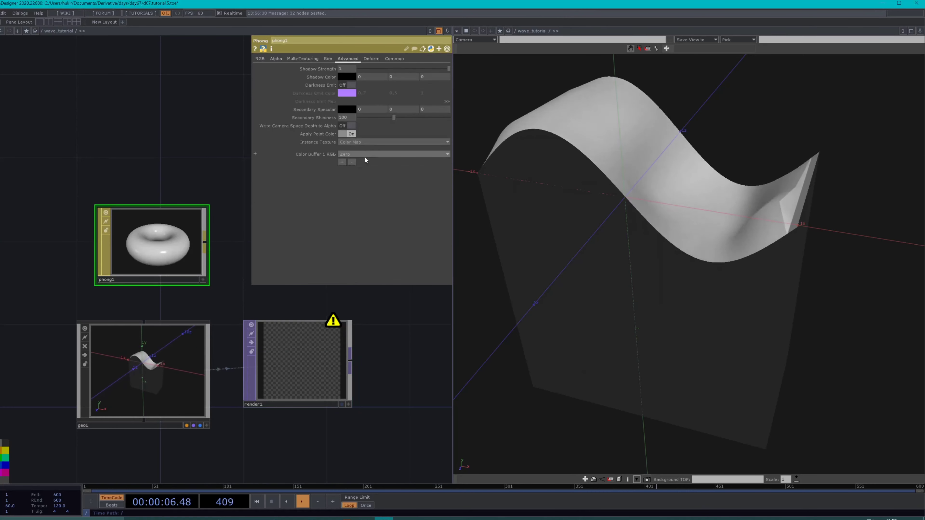
drag(151, 263, 142, 379)
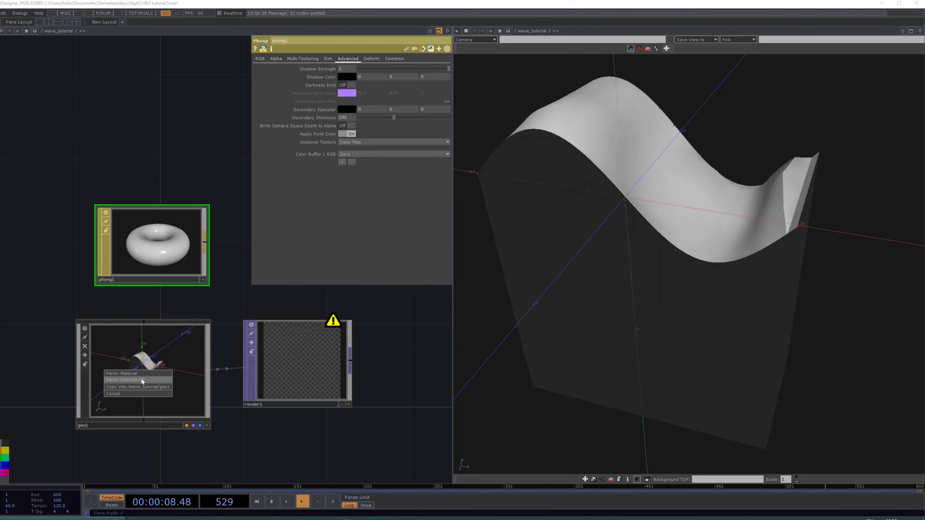
click(140, 372)
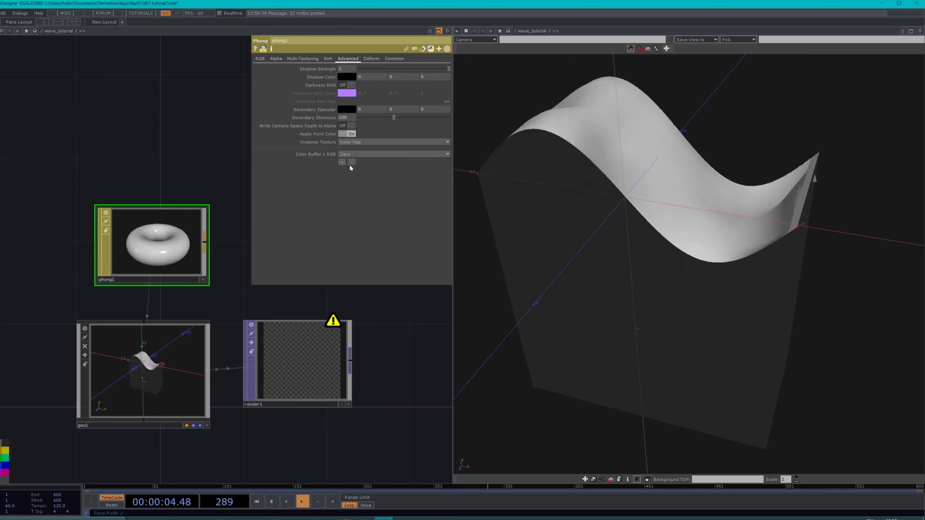
Step: Widen the network pane and orbit the 3D view to see the wave block from its corner
drag(396, 374, 331, 337)
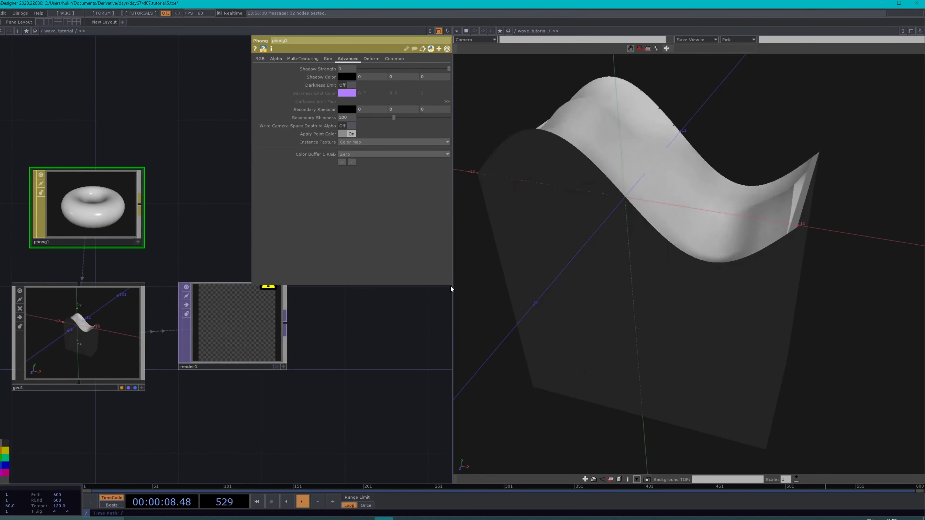
drag(452, 285, 578, 285)
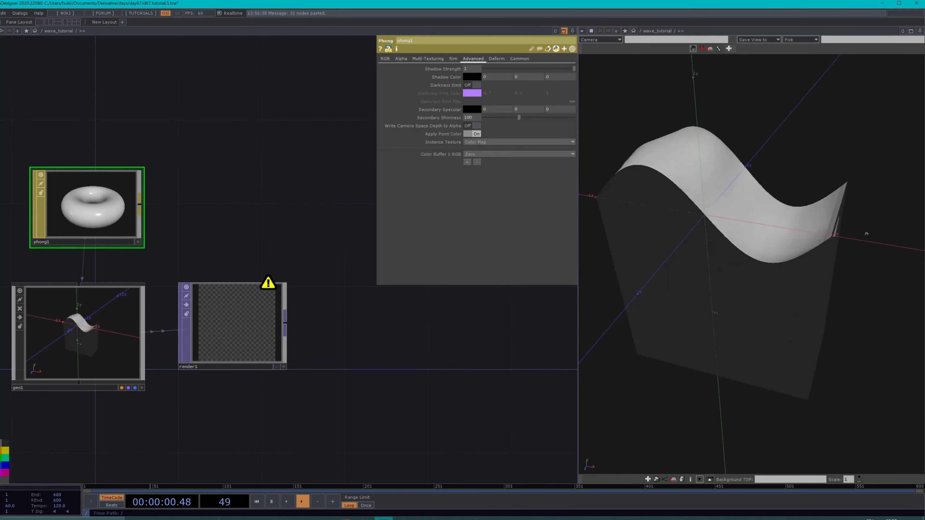
drag(867, 233, 759, 262)
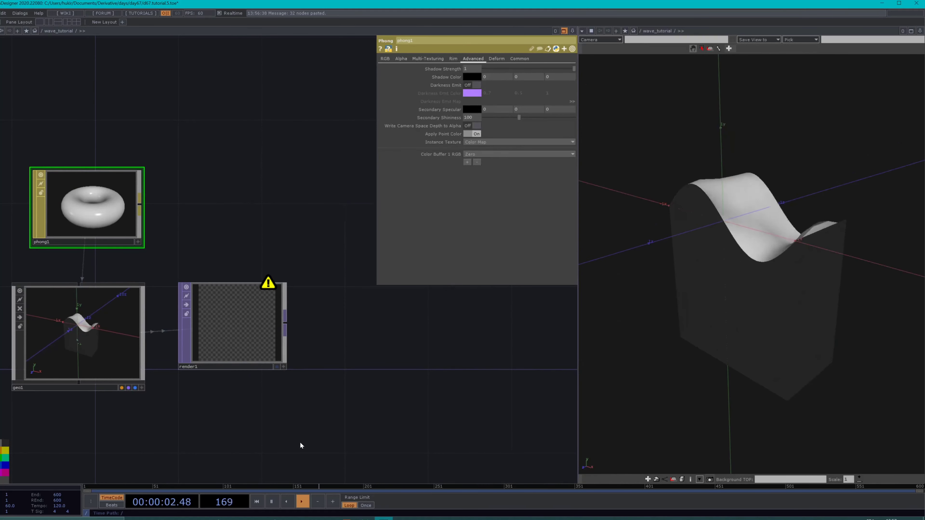
drag(300, 445, 352, 423)
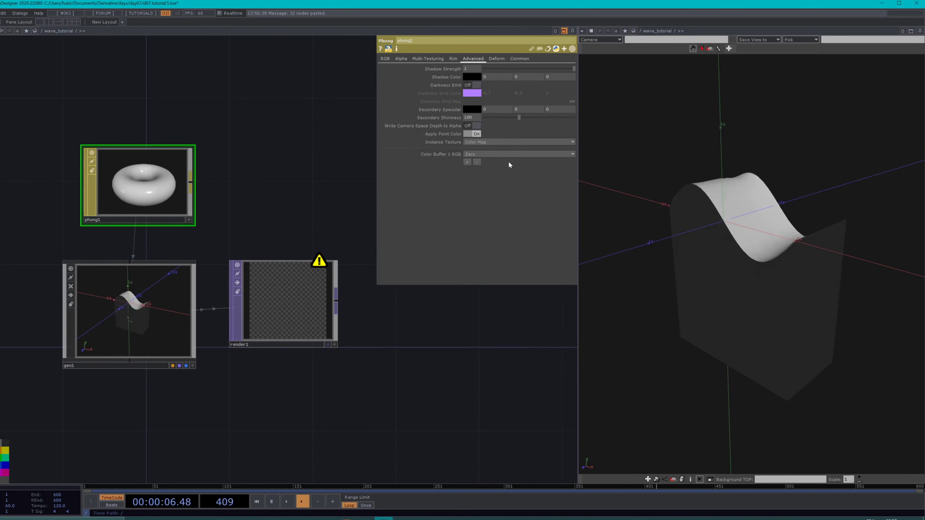
Step: Set the Phong material's color buffer outputs: buffer 1 to One, buffer 2 to Camera Space Normal and buffer 3 to Texture Coord 0
click(490, 154)
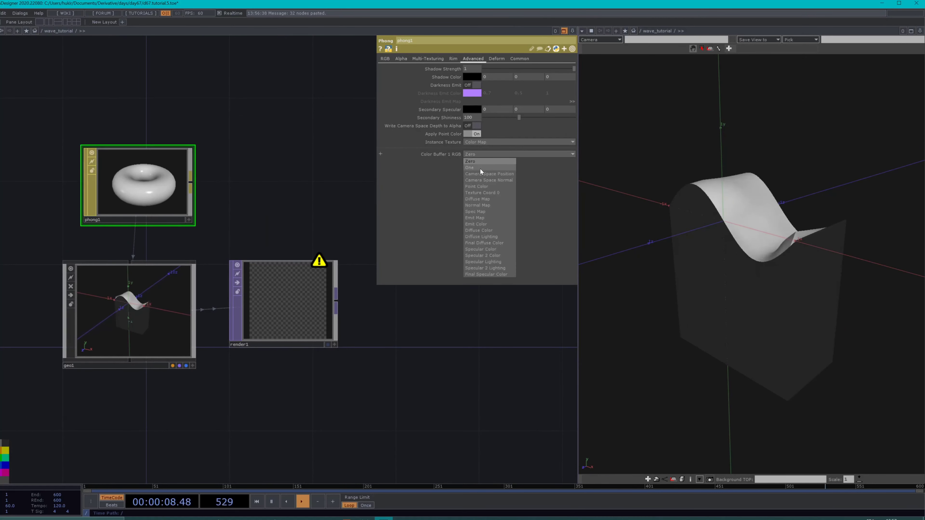
click(480, 169)
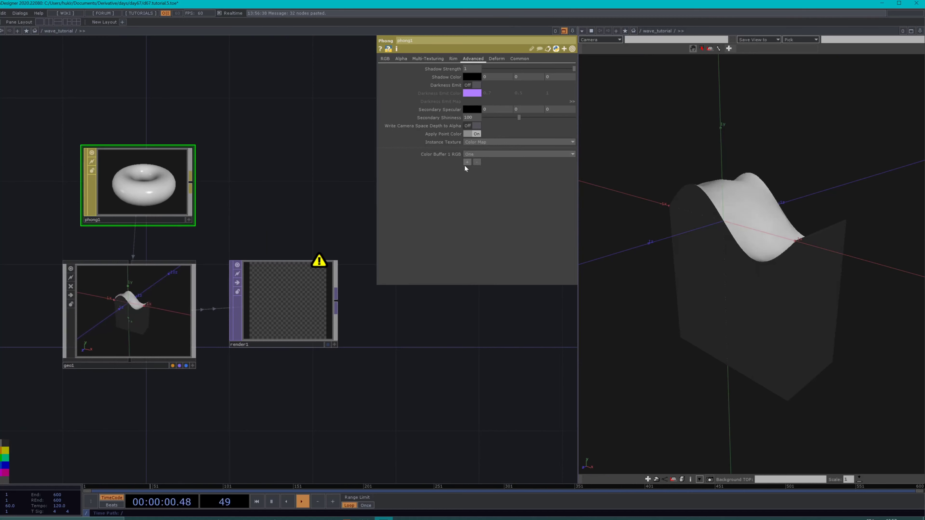
click(466, 162)
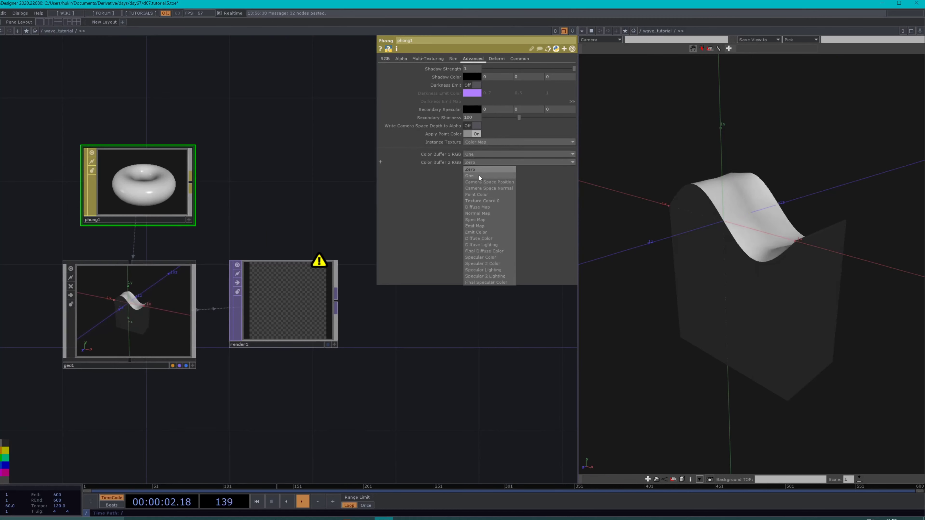
click(479, 189)
click(467, 170)
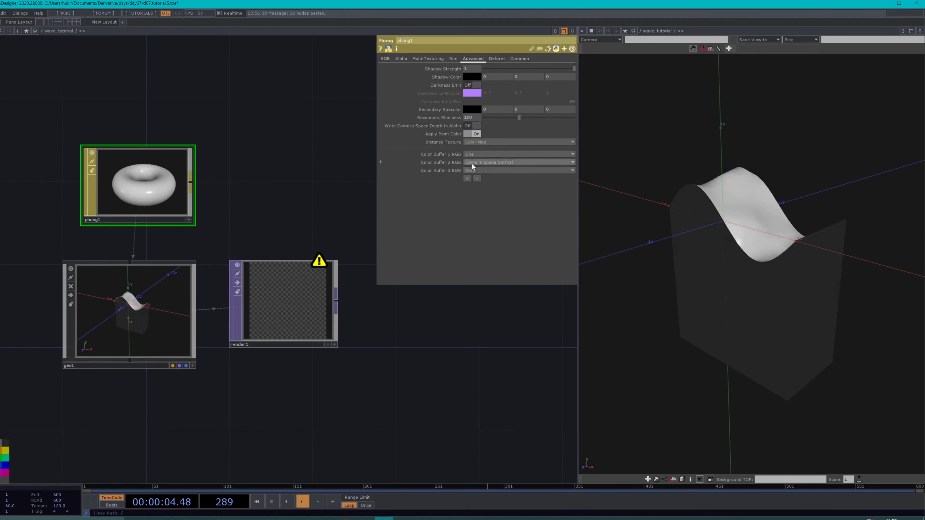
click(471, 170)
click(472, 208)
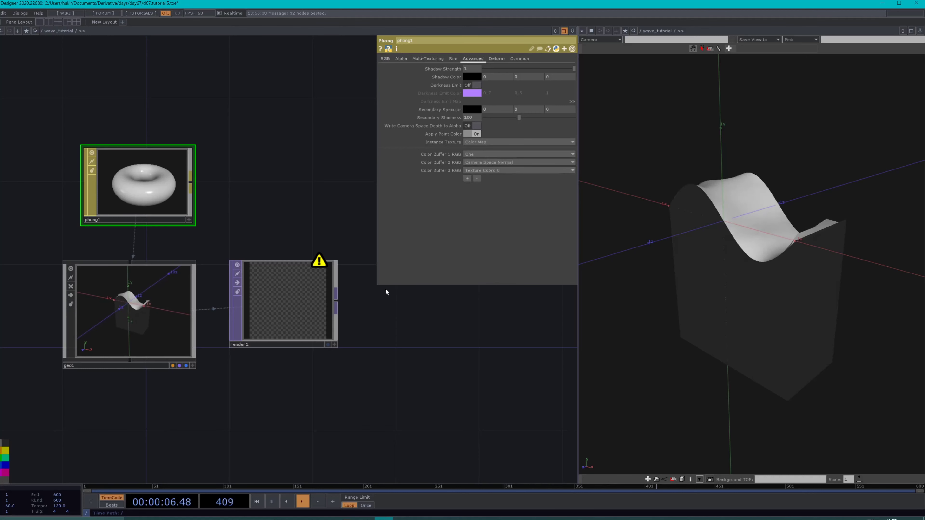
Step: Add a Camera COMP above render1 and a Light COMP above the camera
click(293, 334)
key(Tab)
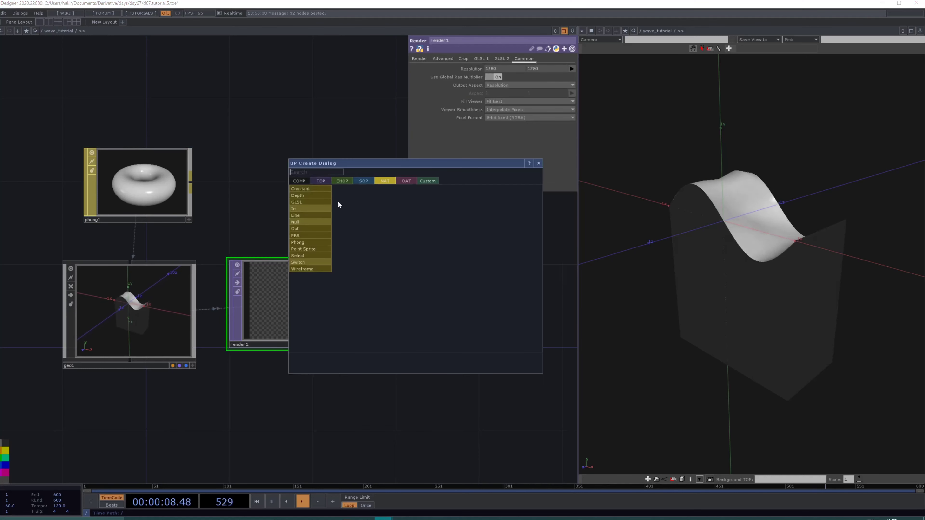
click(296, 181)
click(310, 214)
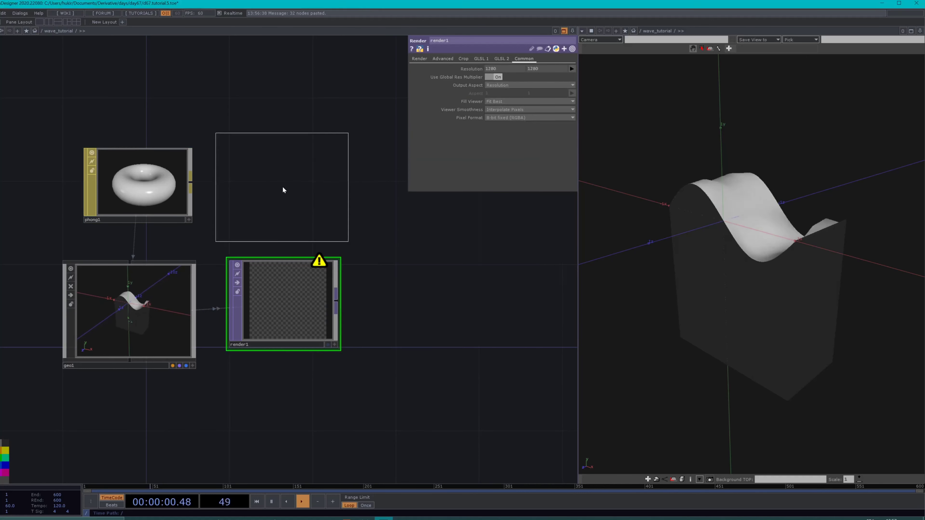
click(287, 189)
key(Tab)
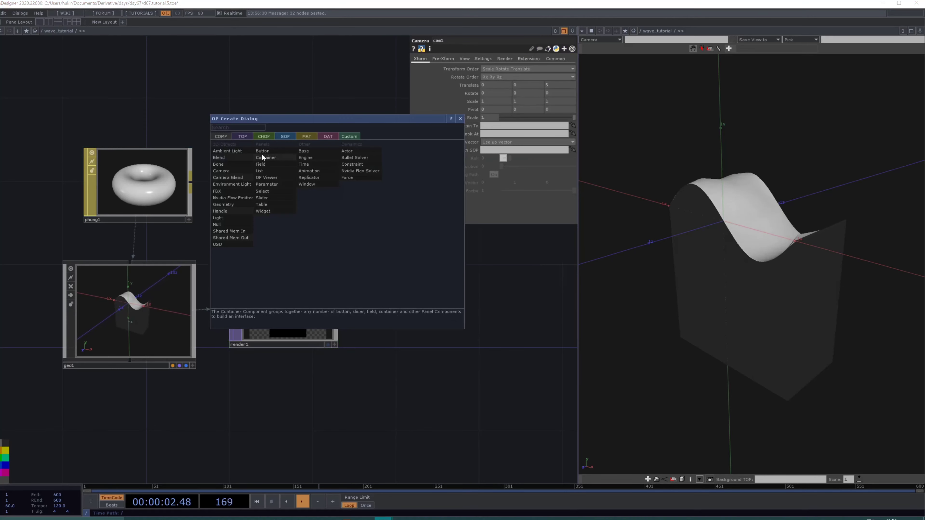
click(237, 218)
click(297, 71)
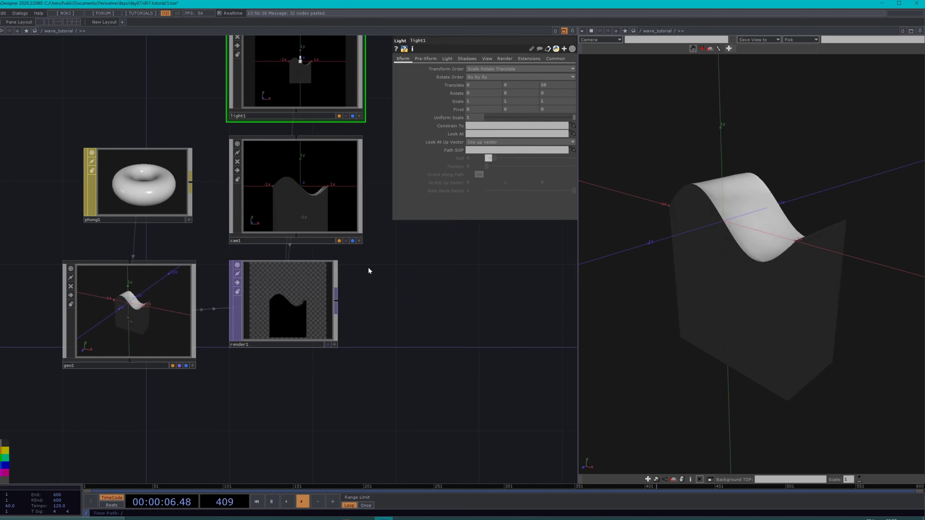
Step: Orbit the 3D view slightly around the wave block and save that view to cam1 and light1
drag(751, 263, 770, 257)
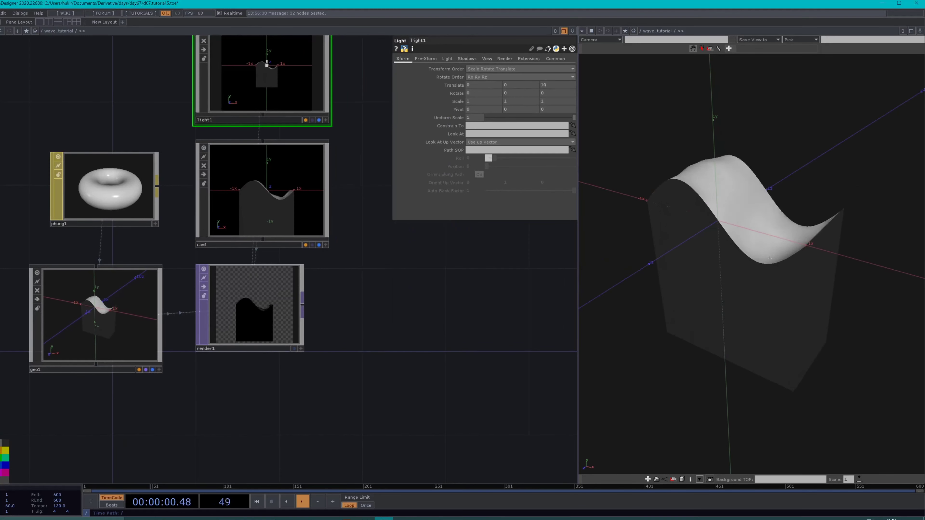
click(777, 40)
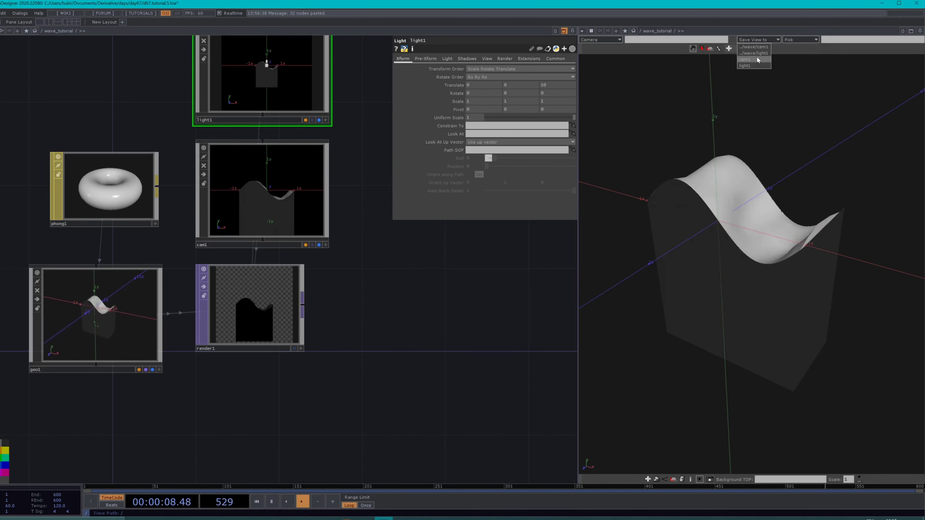
click(757, 59)
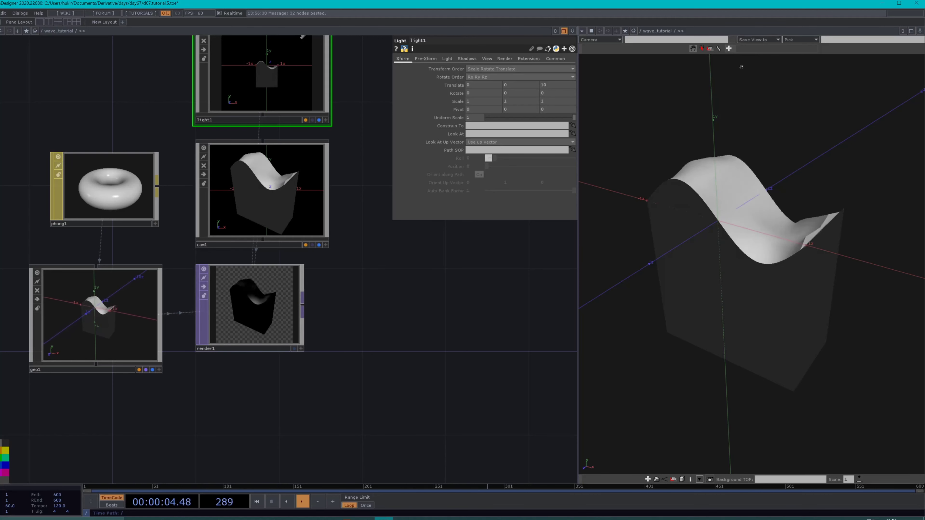
click(769, 42)
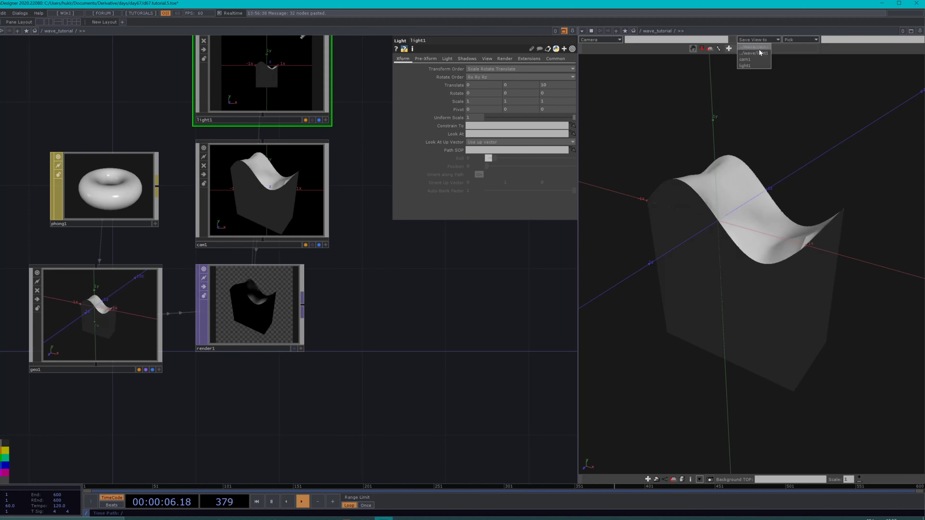
click(751, 65)
Step: Examine the camera's placement around the wave block in the 3D view and the lit result in render1
drag(757, 111, 719, 261)
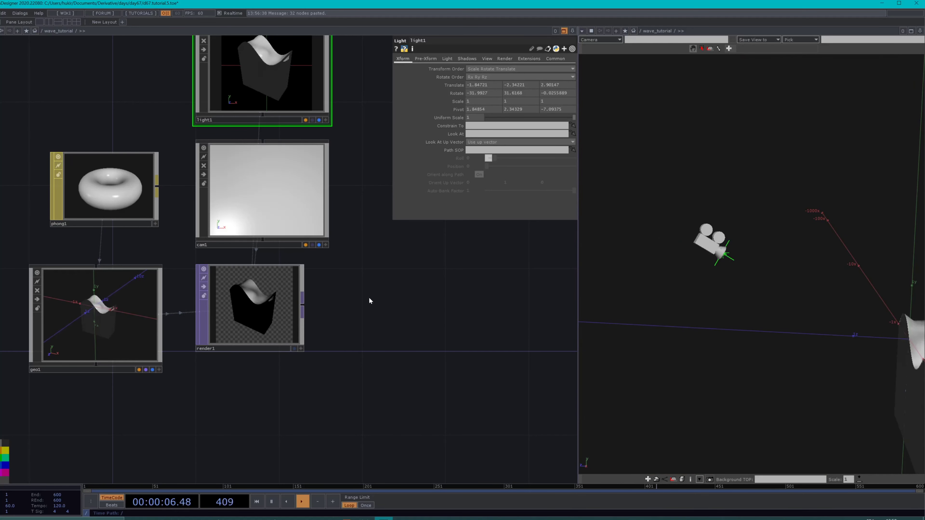
drag(783, 270, 672, 285)
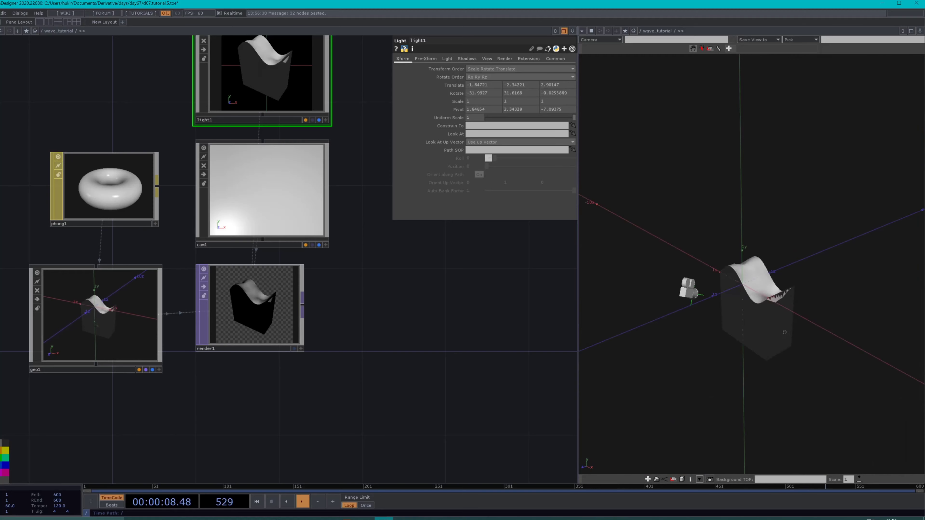
scroll(784, 332, up, 2)
scroll(281, 297, up, 5)
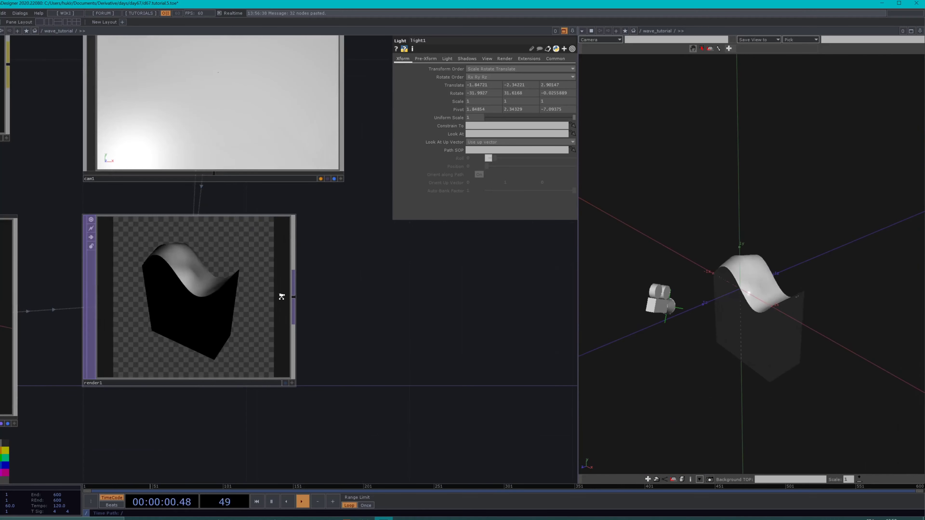
scroll(282, 297, down, 2)
scroll(262, 293, up, 6)
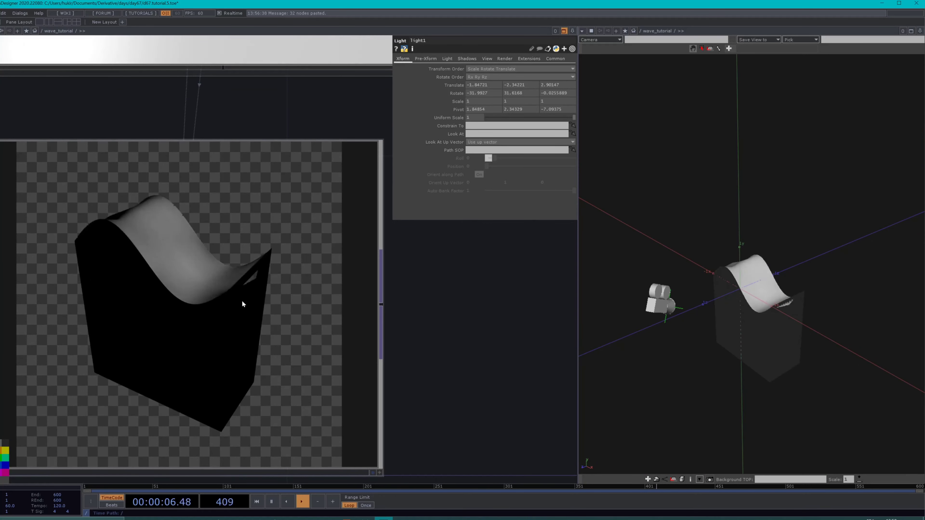
scroll(260, 327, down, 5)
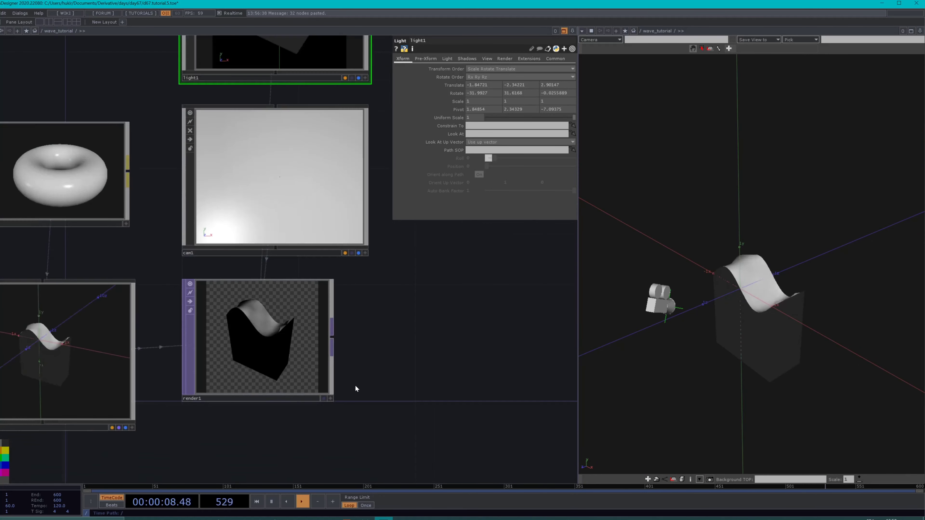
Step: Move the render1 node further below cam1 and set its number of color buffers to 4
drag(356, 388, 353, 320)
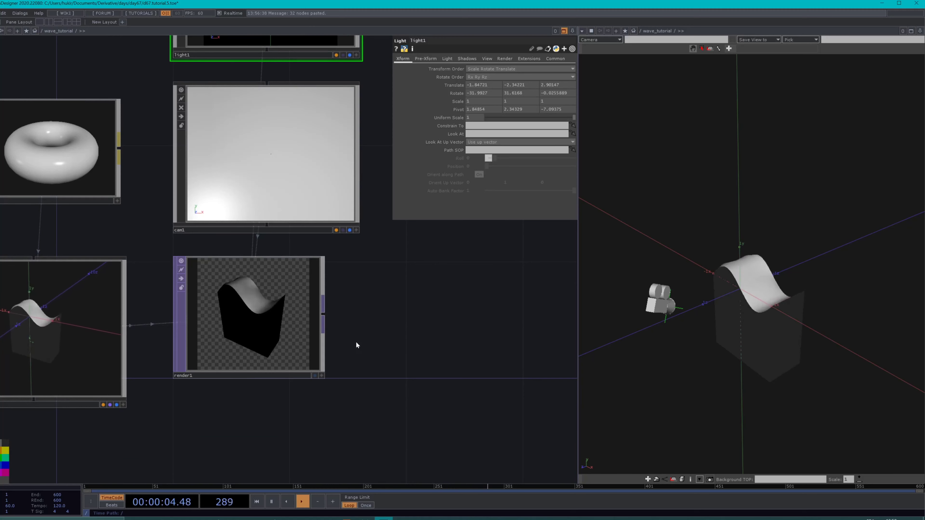
drag(355, 341, 307, 341)
drag(222, 354, 250, 383)
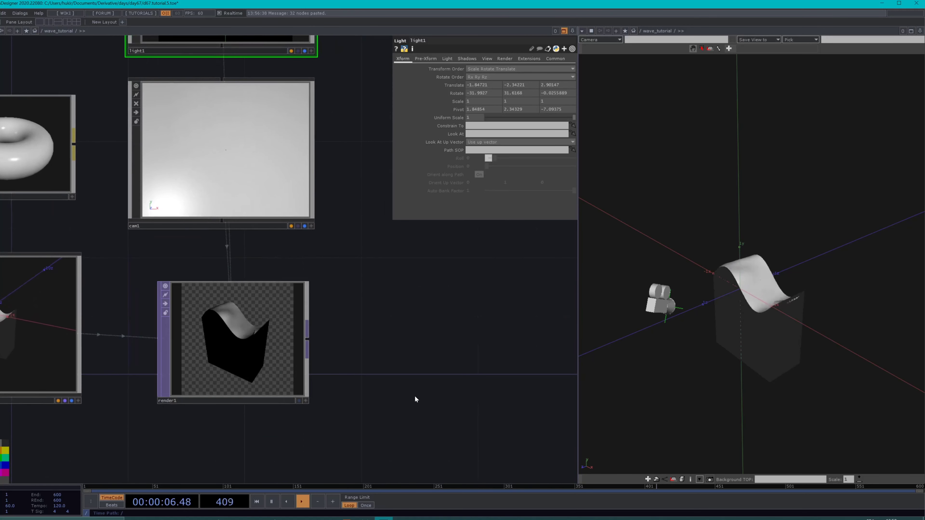
scroll(379, 378, down, 1)
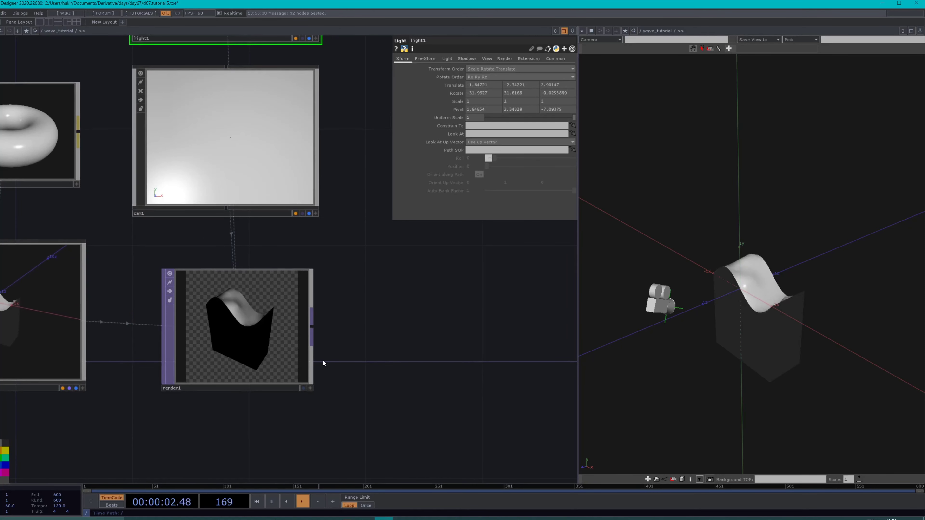
scroll(336, 354, down, 3)
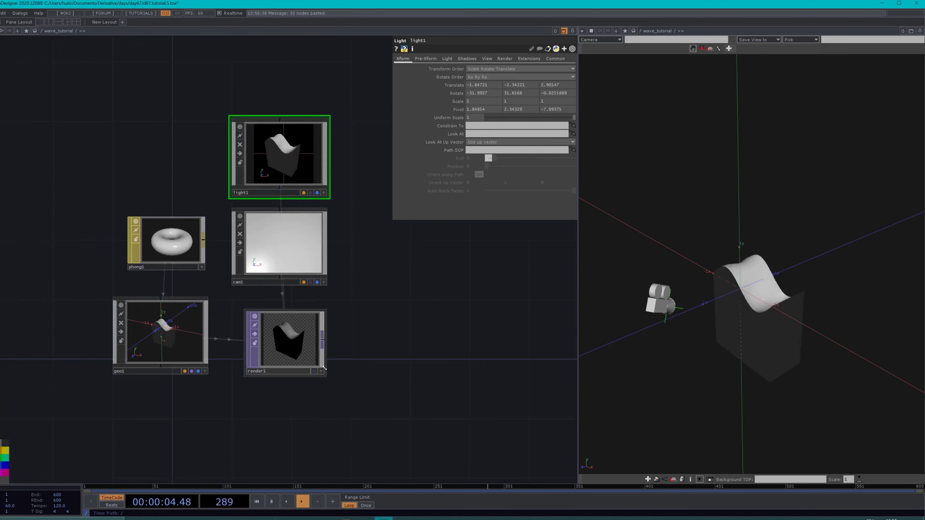
click(301, 340)
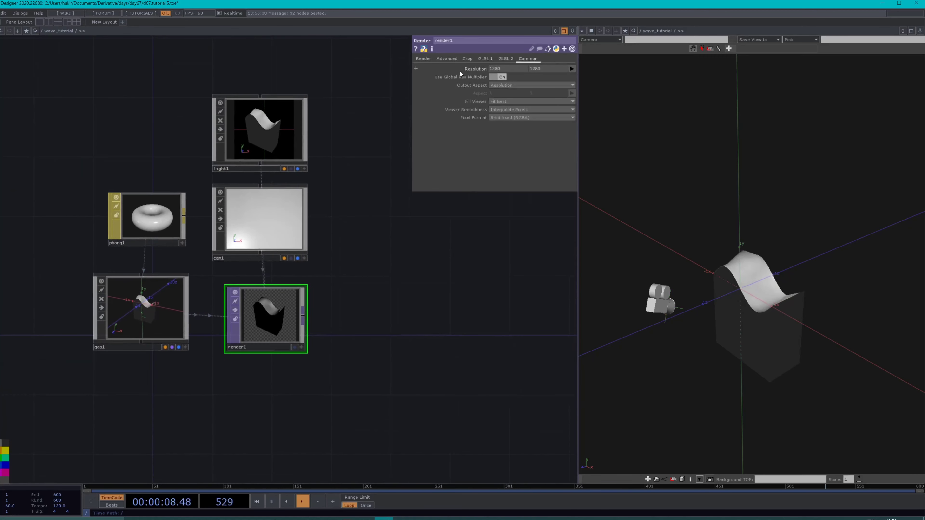
click(447, 59)
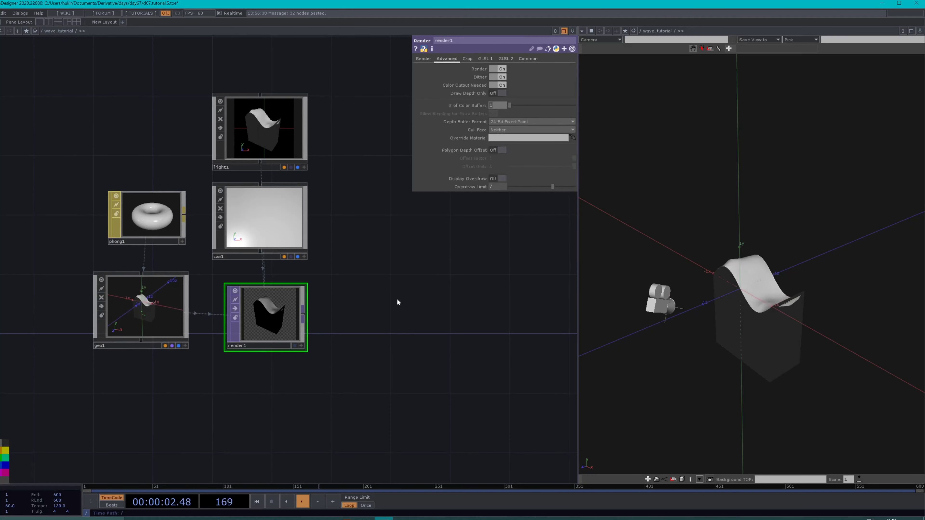
Step: Add a Render Select TOP below render1 and assign render1 as its source TOP
key(Tab)
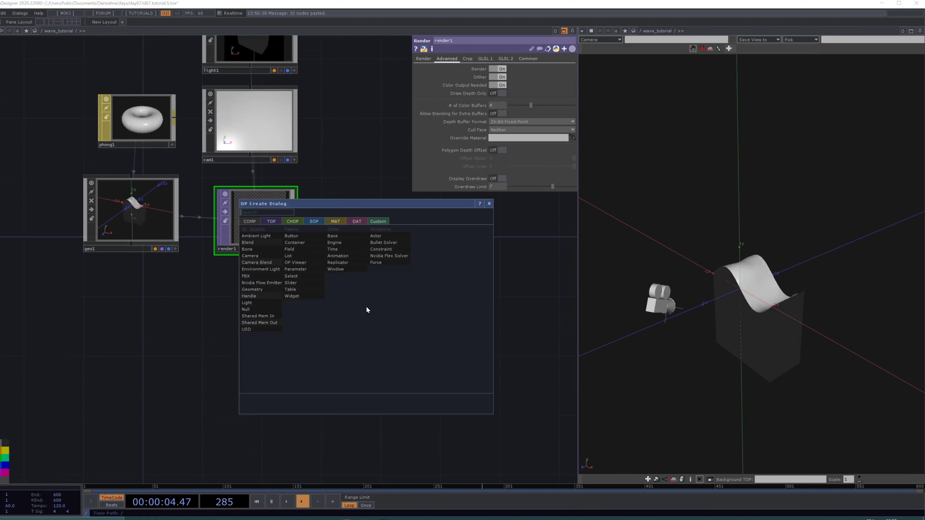
click(271, 221)
text(re)
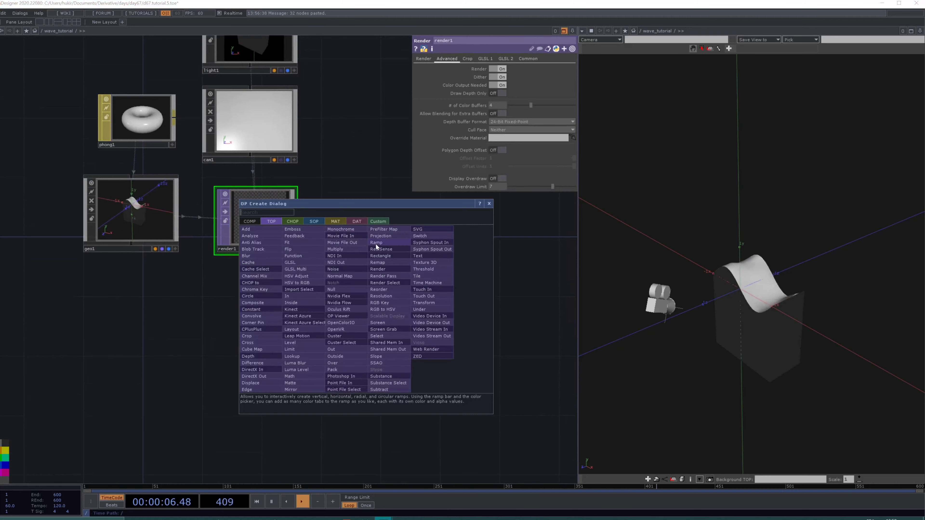
click(387, 282)
click(257, 294)
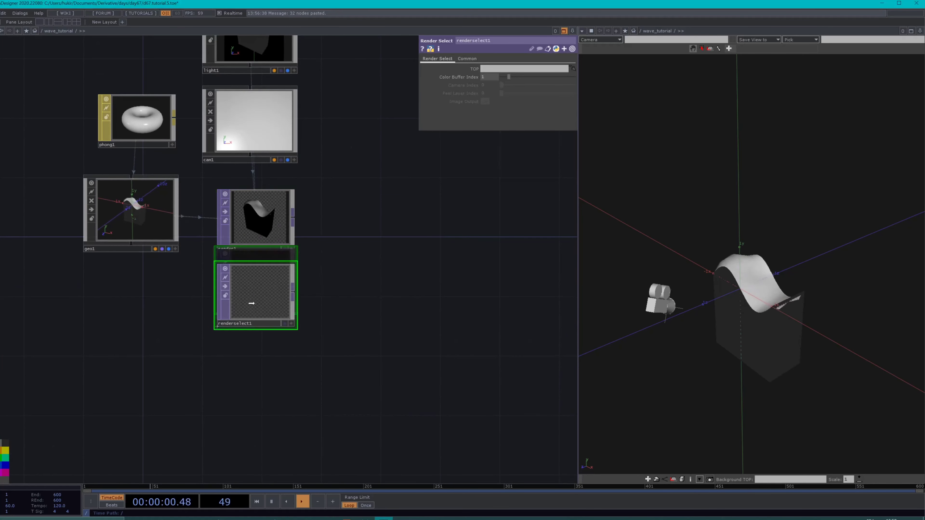
drag(276, 262, 263, 280)
drag(260, 219, 524, 68)
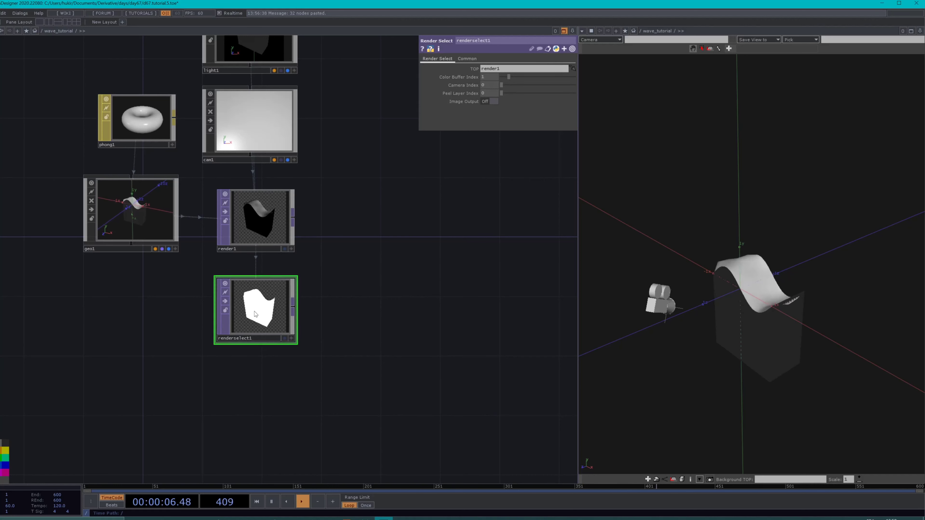
Step: Duplicate renderselect1 below itself, set the copy's Color Buffer Index to 2 and inspect its output
key(ctrl+v)
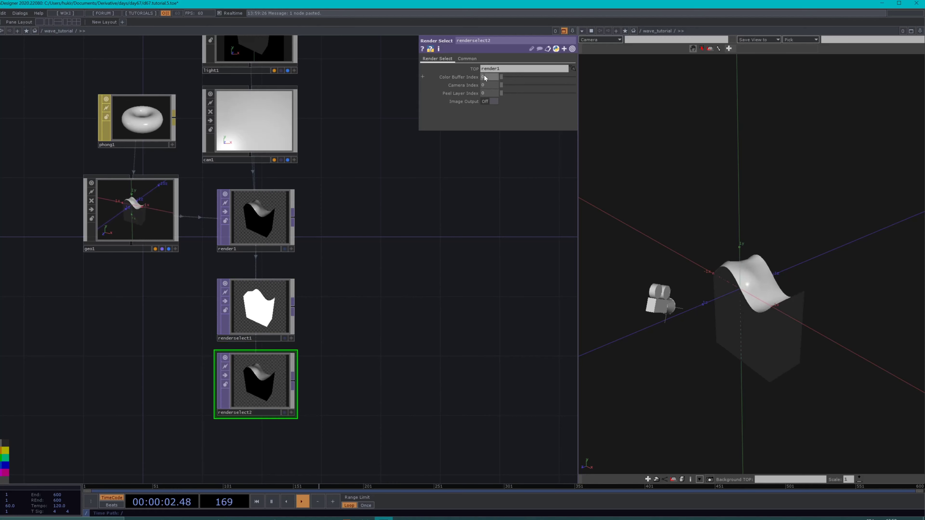
key(Return)
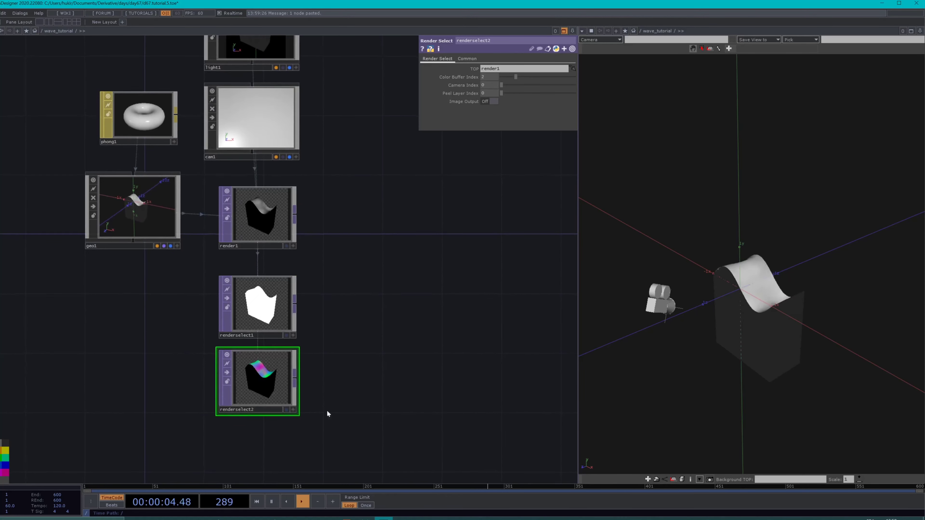
scroll(276, 379, up, 6)
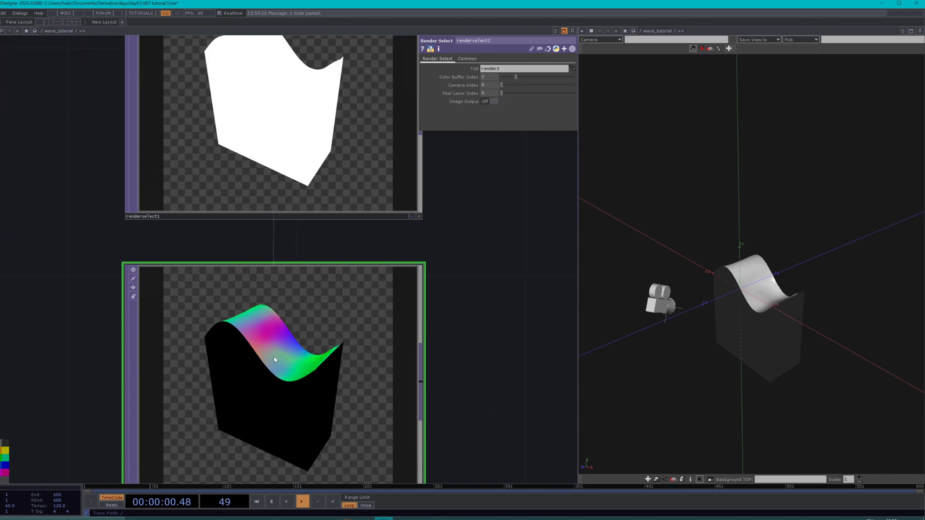
scroll(275, 379, down, 2)
scroll(469, 368, down, 2)
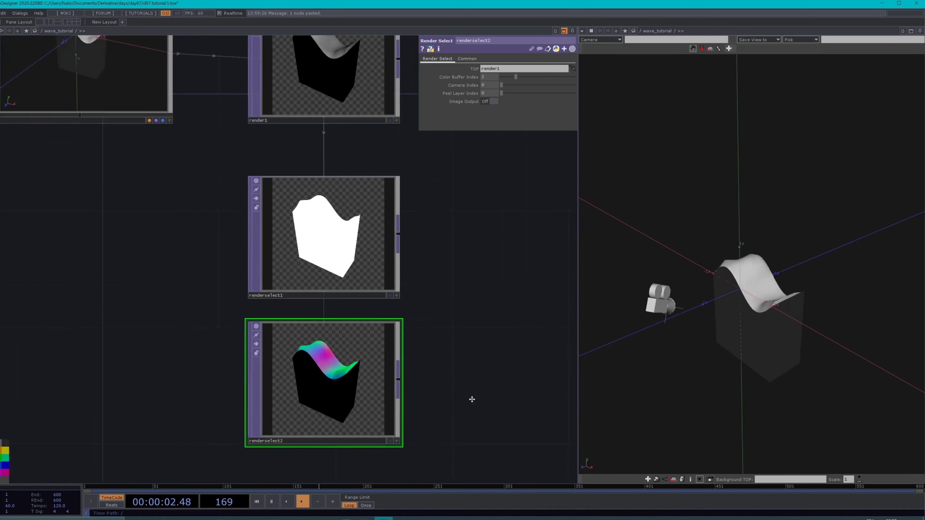
Step: Duplicate renderselect2 below itself, set the copy's Color Buffer Index to 3 and inspect its output
drag(452, 412, 363, 310)
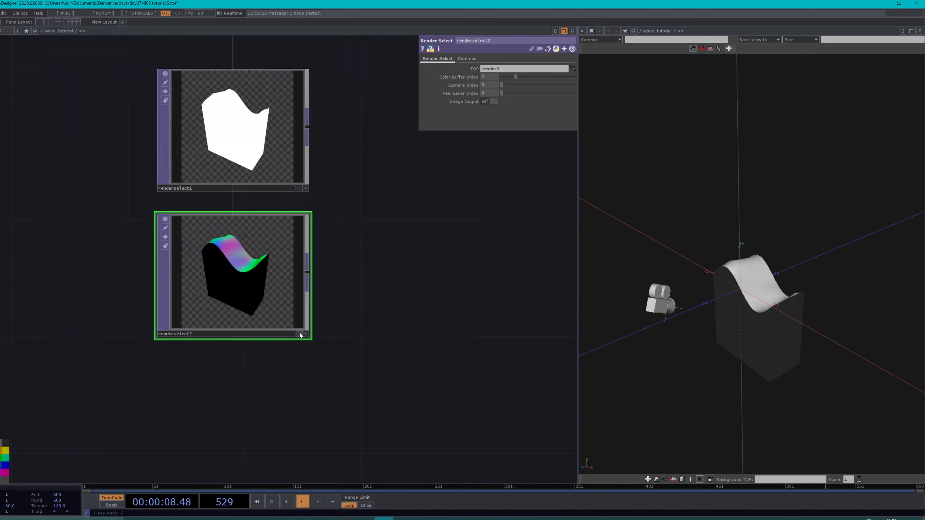
key(ctrl+c)
key(ctrl+v)
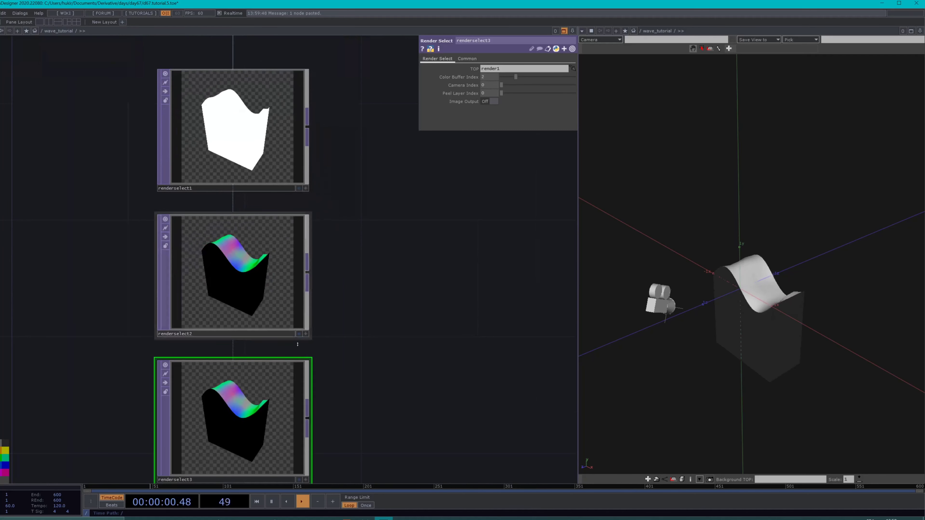
drag(496, 78, 403, 81)
text(3)
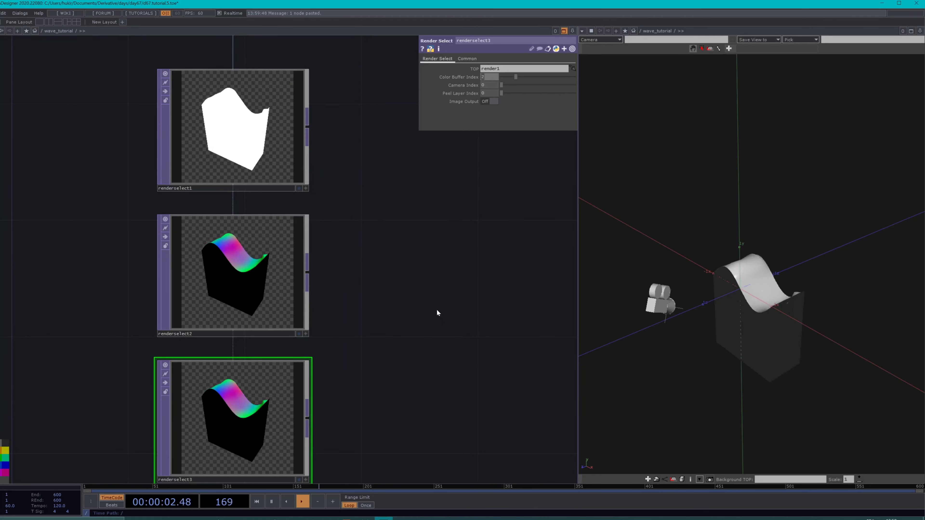
drag(461, 384, 460, 385)
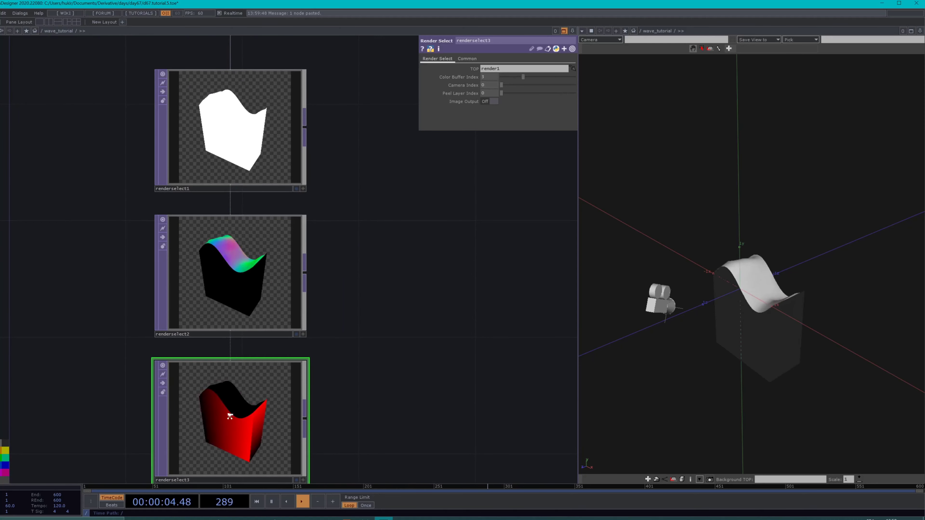
scroll(229, 414, up, 3)
drag(364, 411, 396, 301)
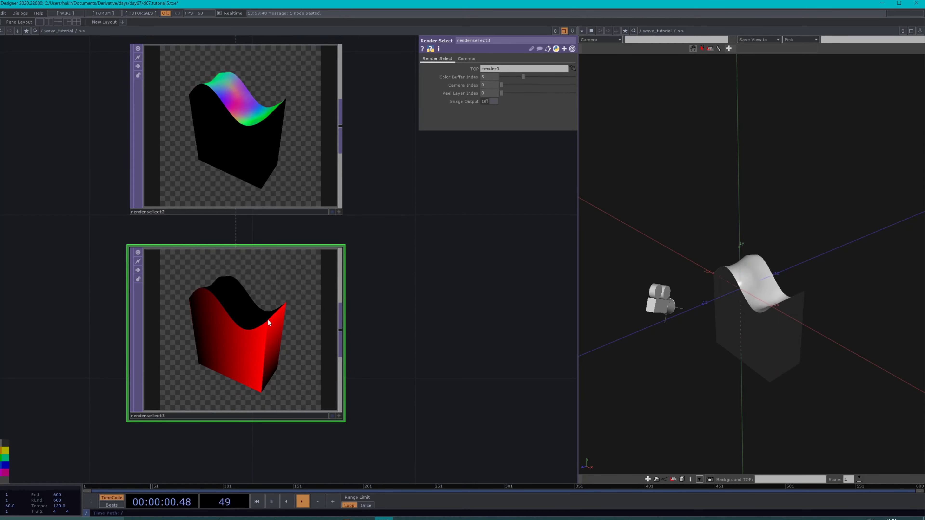
scroll(267, 287, up, 10)
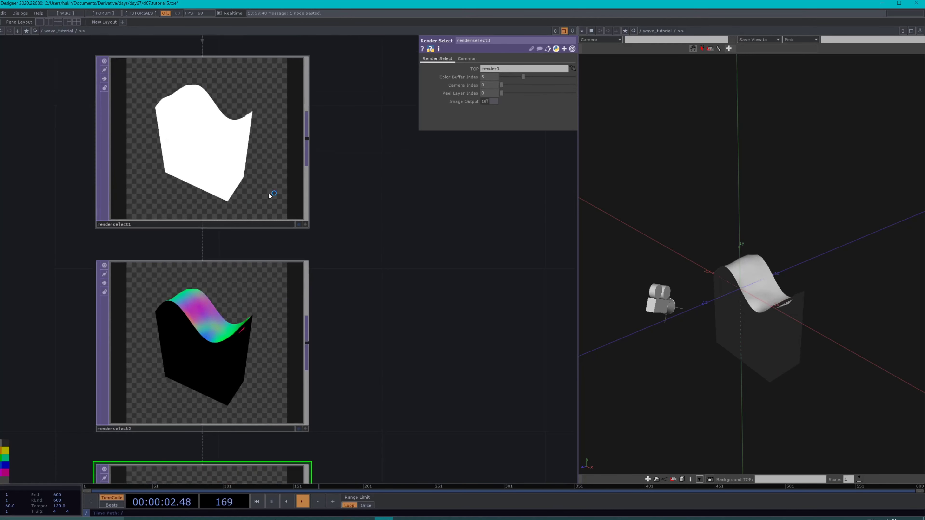
scroll(345, 254, down, 5)
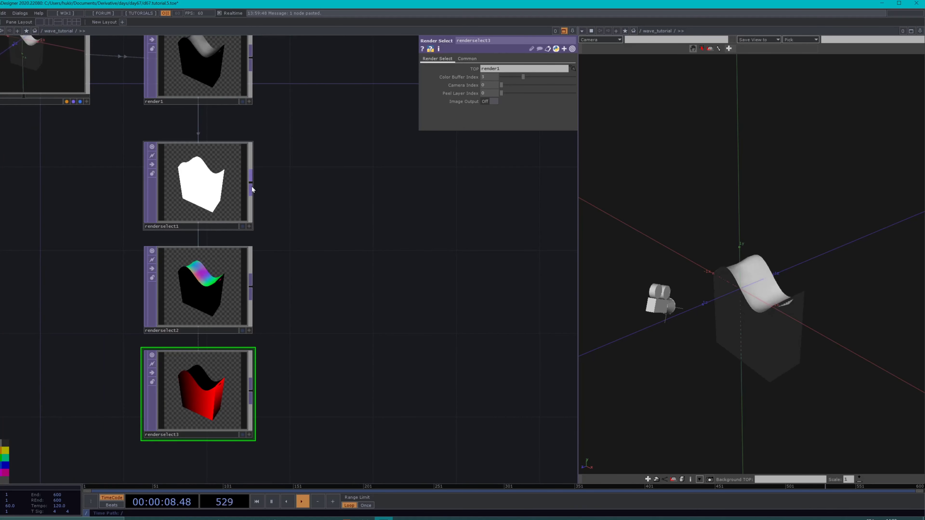
Step: Add an Edge TOP beside renderselect1 and feed renderselect1's output into it
key(Tab)
click(168, 280)
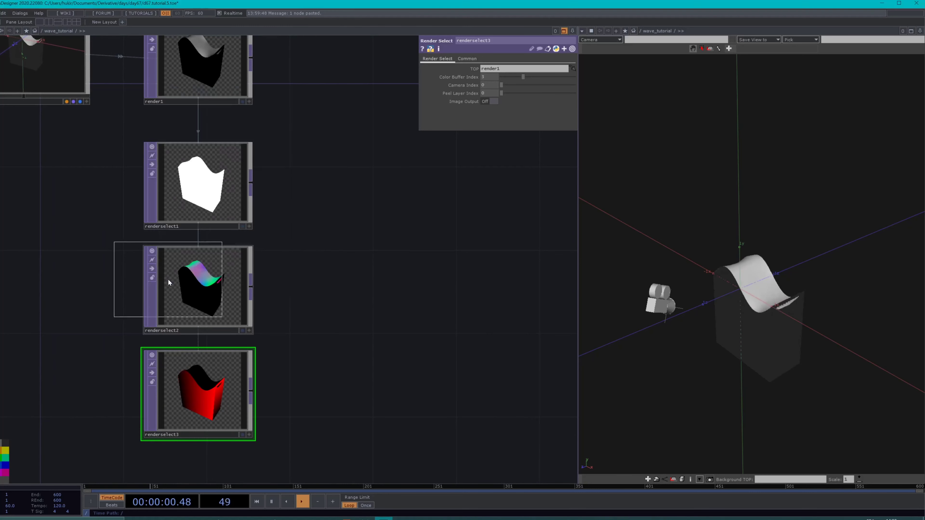
click(328, 189)
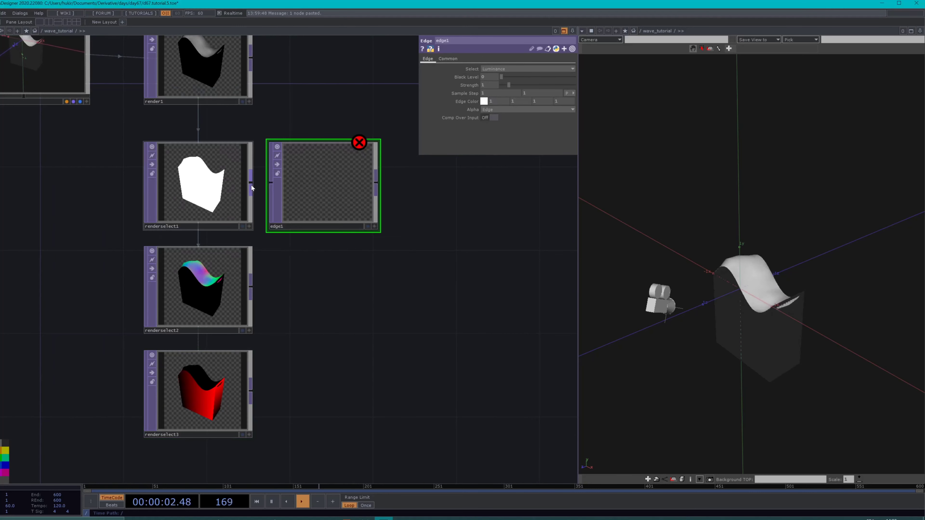
drag(251, 184, 291, 189)
Step: Duplicate edge1, place the copy beside renderselect3 and connect renderselect3 as its input
key(ctrl+c)
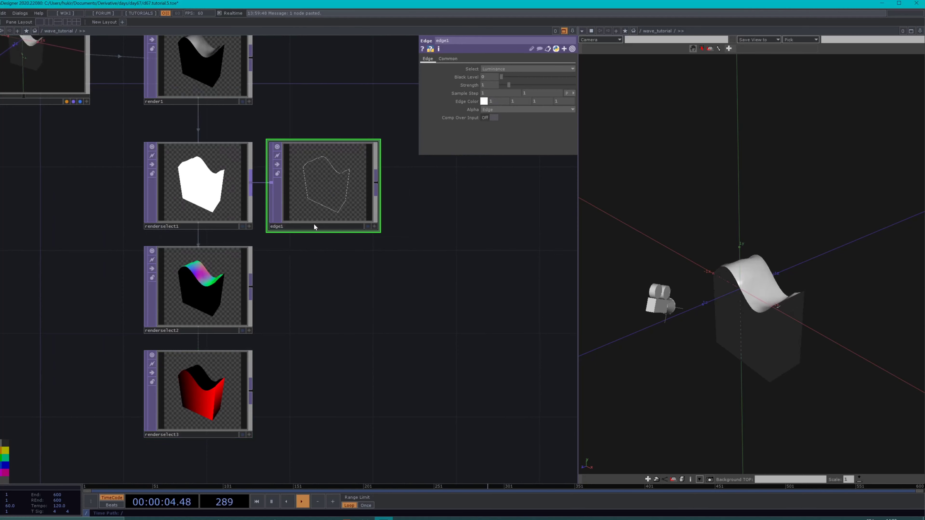
key(ctrl+v)
drag(305, 281, 308, 380)
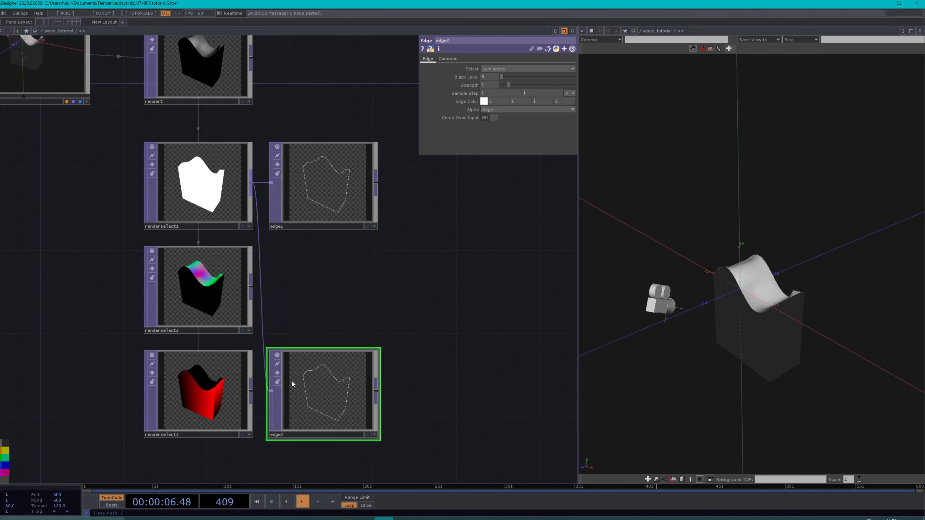
drag(252, 389, 271, 383)
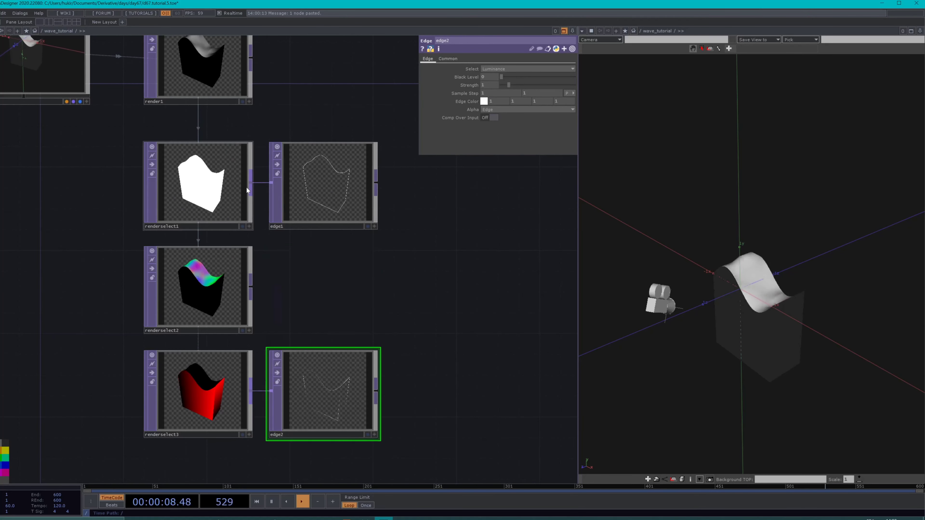
Step: Move renderselect1 and edge1 together below the renderselect3 and edge2 row
right_drag(429, 195, 196, 177)
drag(495, 298, 486, 264)
scroll(412, 182, down, 3)
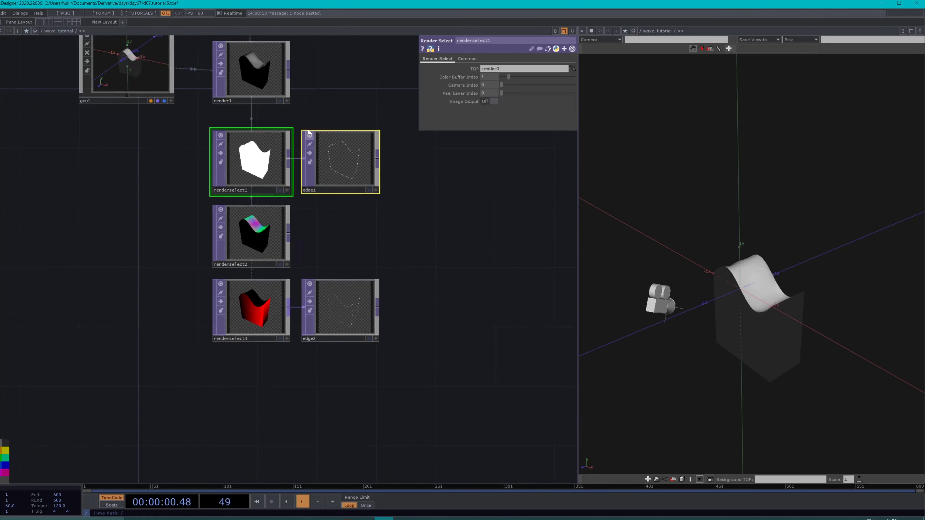
drag(337, 159, 336, 381)
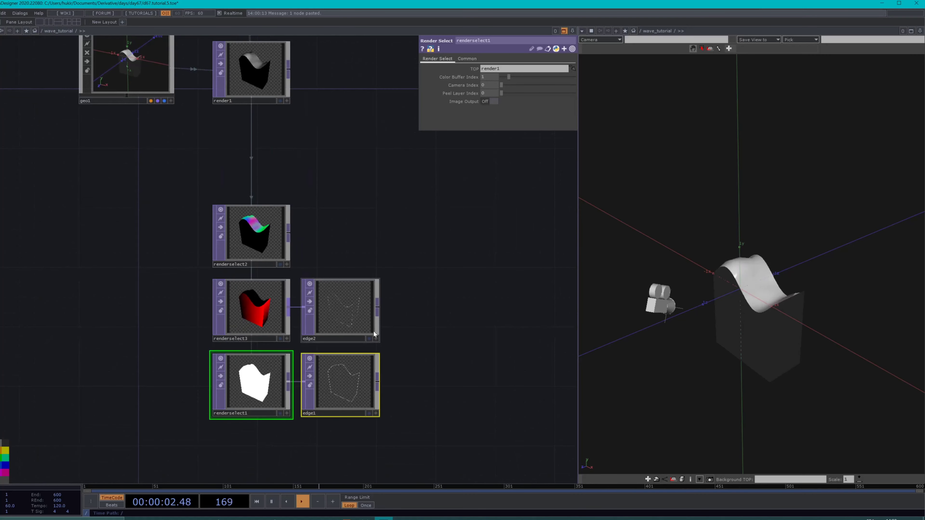
Step: Combine the two outlines in an Add TOP with edge2 as first input and edge1 as second input
scroll(401, 328, up, 8)
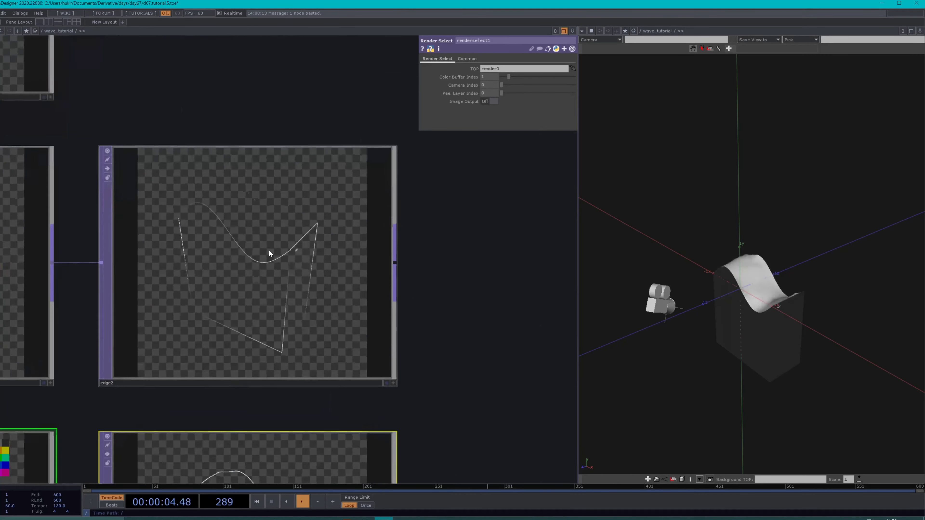
scroll(265, 261, down, 2)
scroll(229, 194, down, 2)
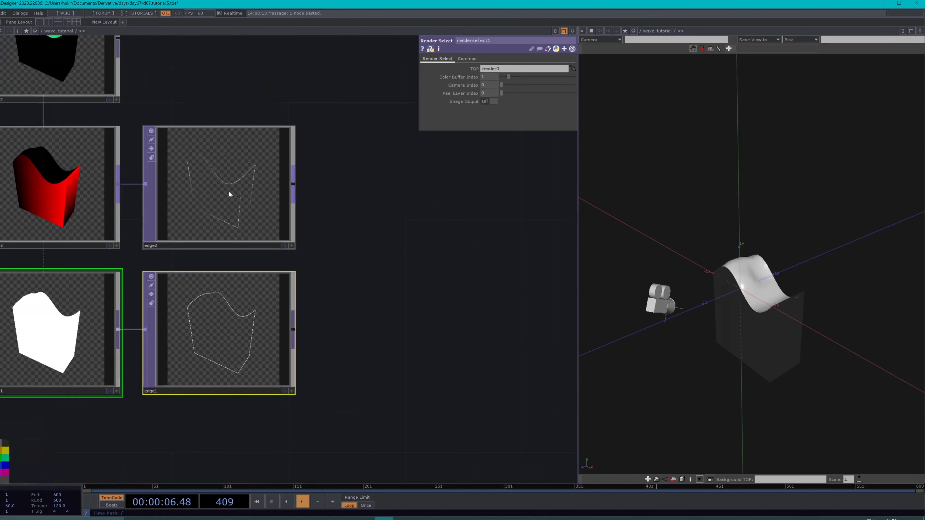
right_click(292, 188)
text(add)
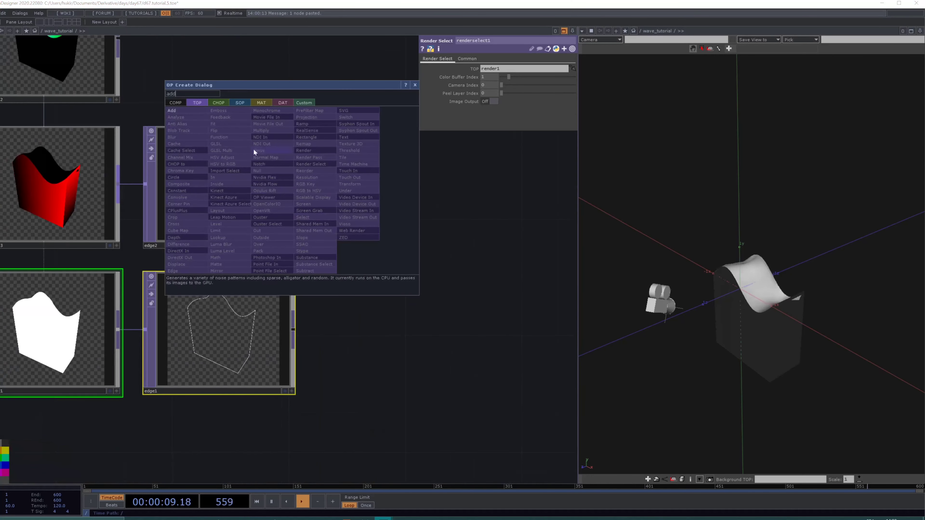
click(200, 112)
click(390, 264)
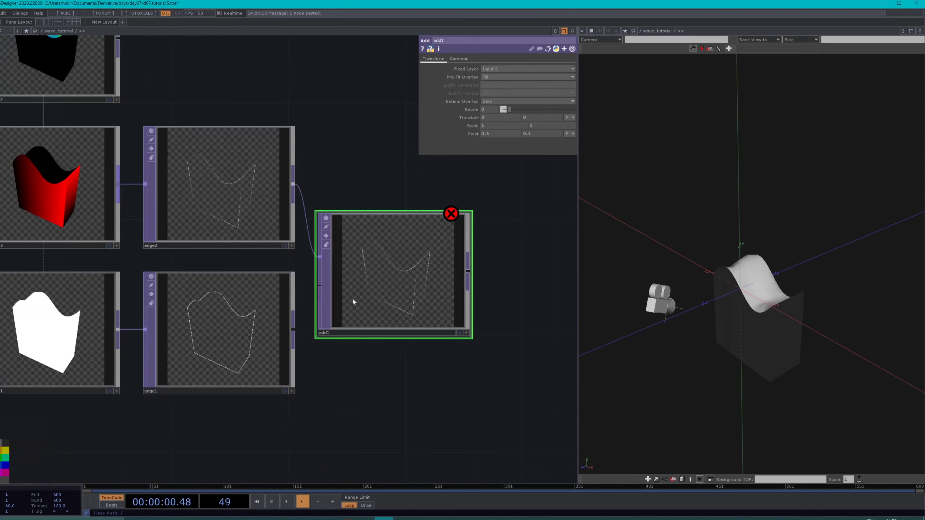
drag(295, 336, 319, 286)
scroll(426, 277, up, 3)
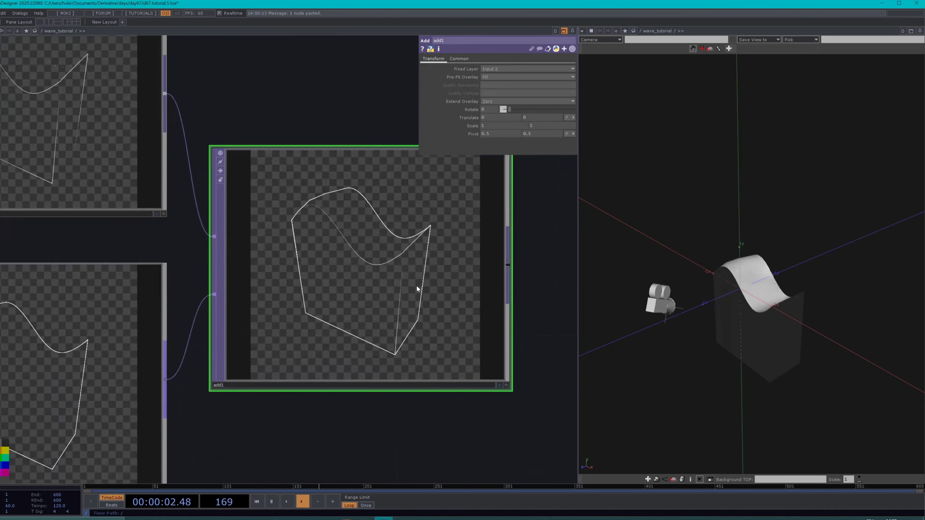
scroll(416, 287, down, 3)
Step: Try a Sample Step of 7.9 and a Strength of 10 on edge2, and undo both changes
click(64, 213)
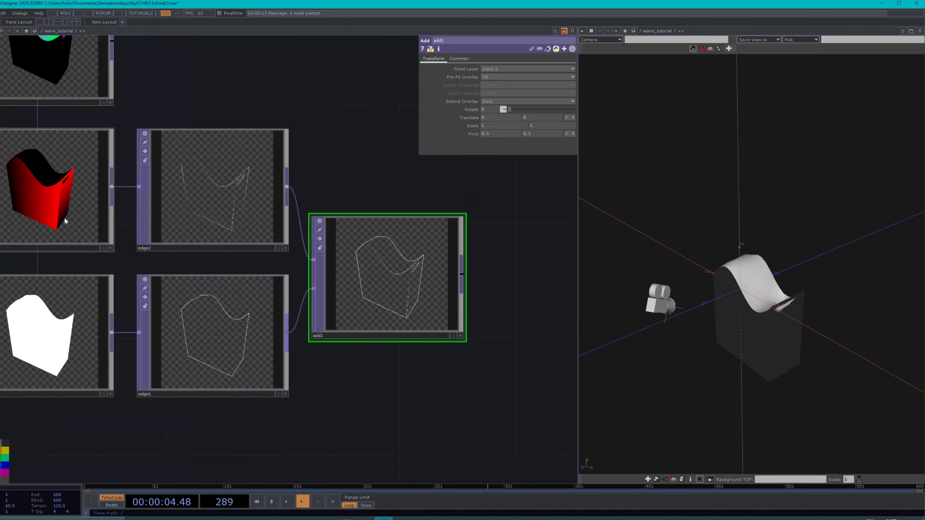
click(202, 240)
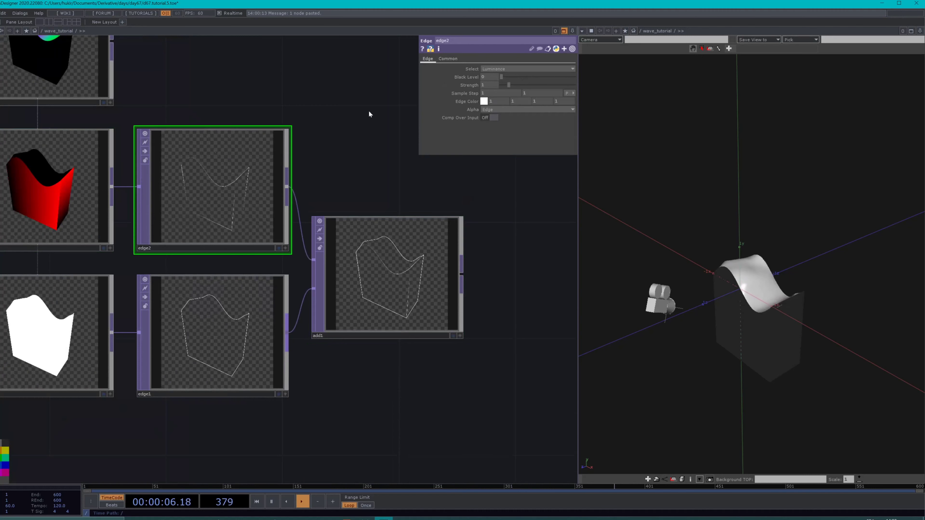
click(464, 102)
middle_drag(462, 94, 808, 105)
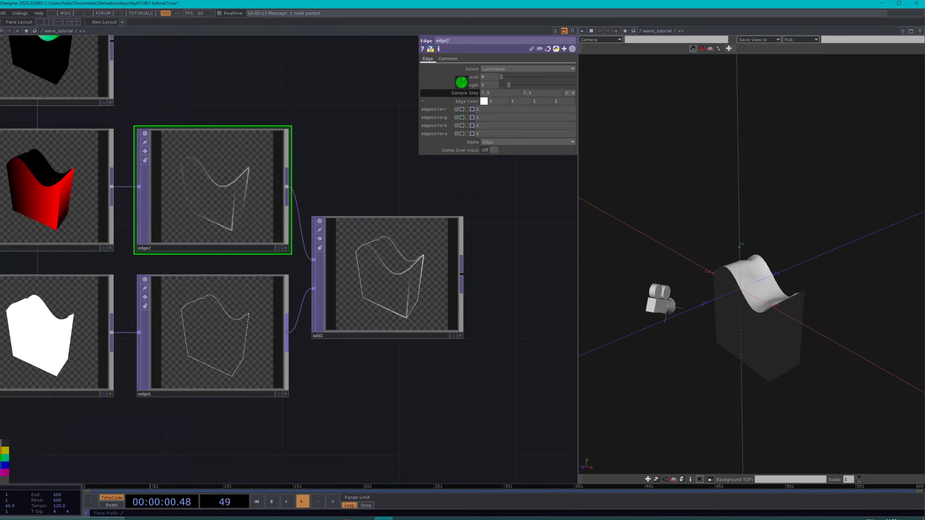
drag(503, 86, 738, 86)
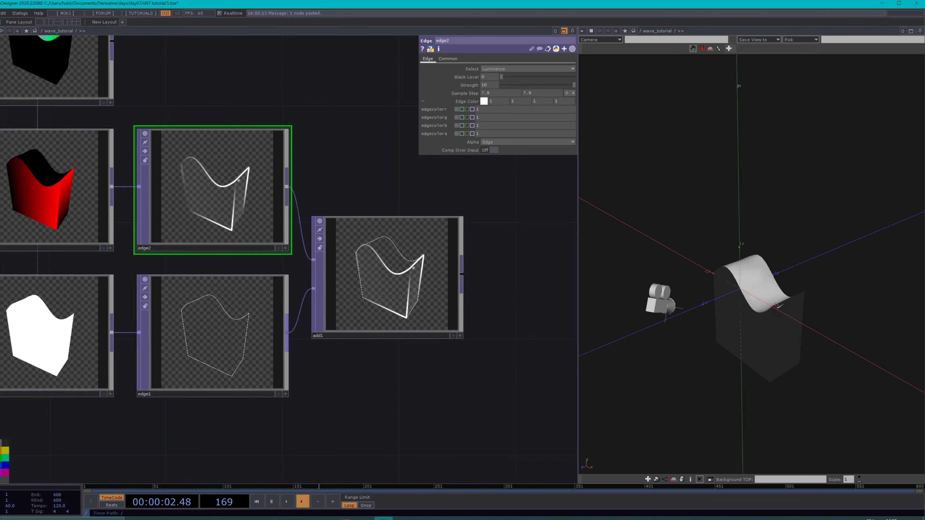
scroll(443, 303, up, 5)
scroll(364, 257, down, 5)
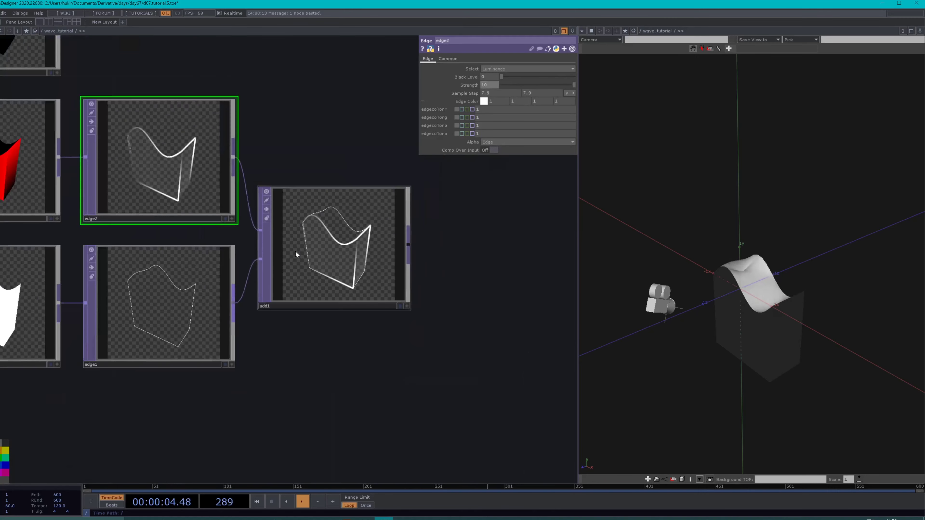
key(ctrl+z)
key(ctrl+z)
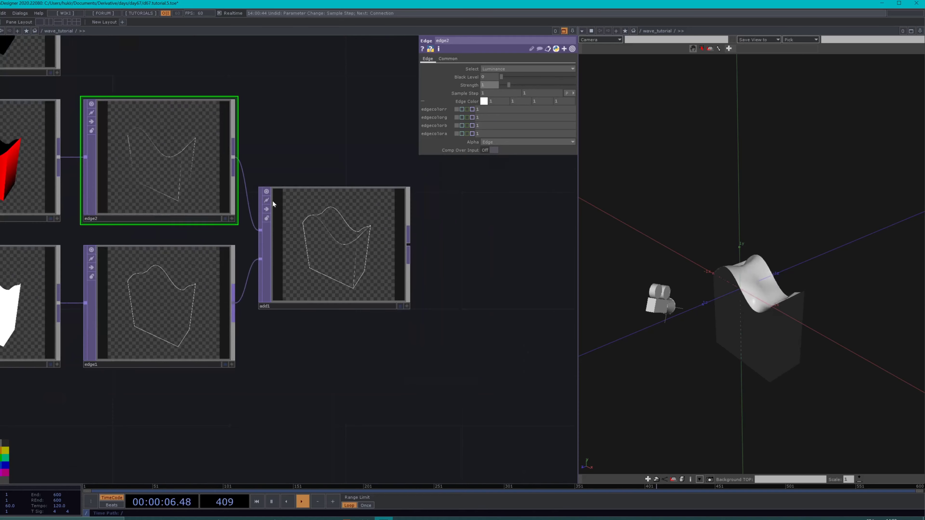
Step: Append a Math TOP to the output of add1 and place it beside that node
scroll(384, 228, up, 3)
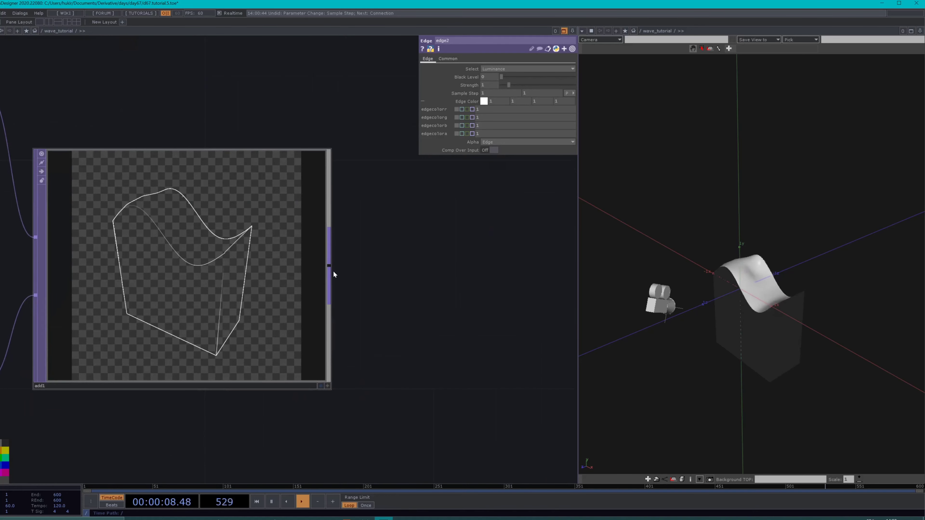
right_click(335, 263)
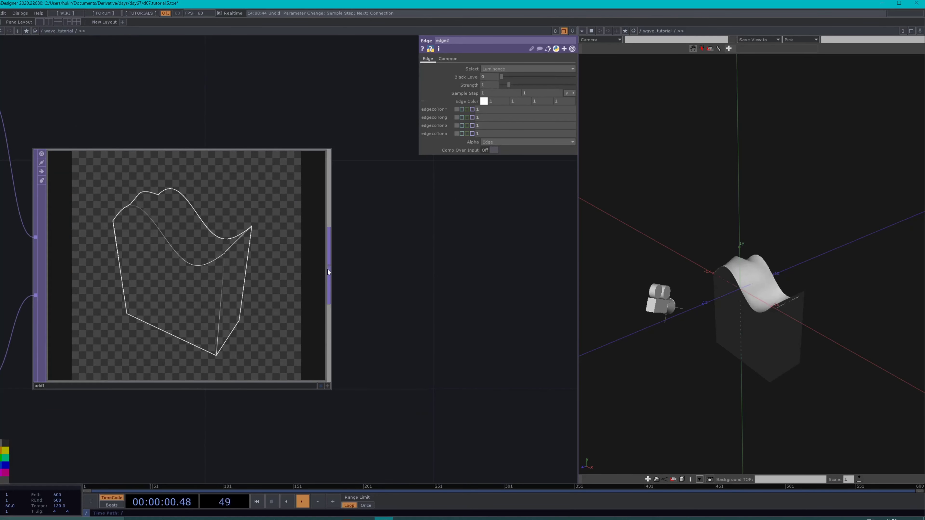
right_click(328, 269)
text(math)
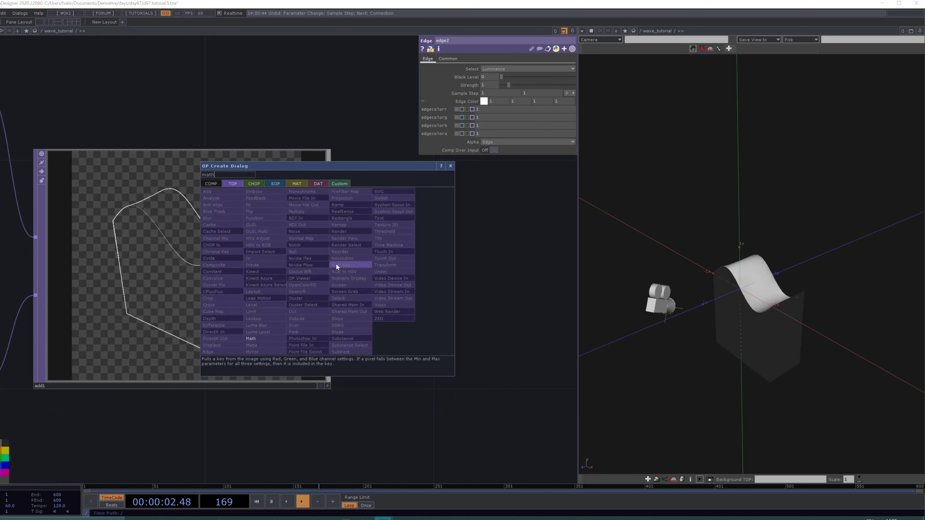
click(262, 338)
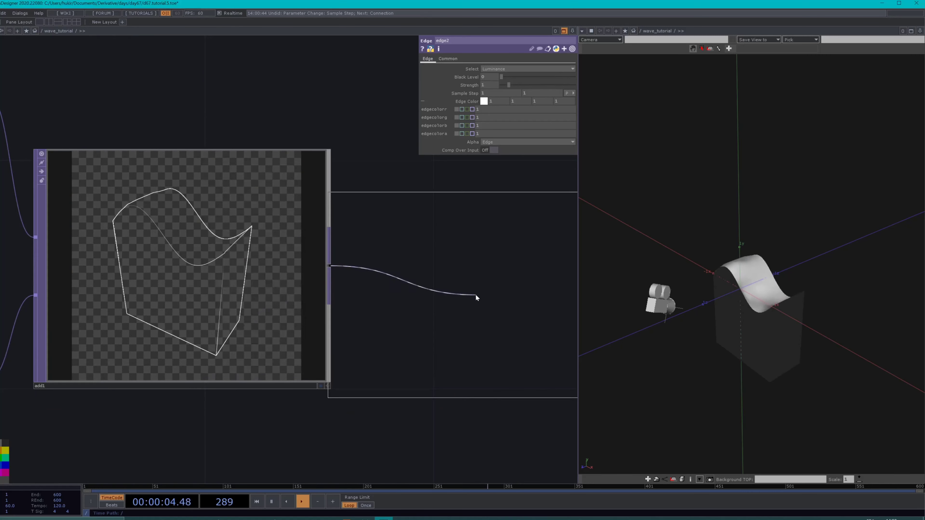
click(469, 277)
scroll(468, 404, down, 2)
scroll(468, 404, down, 2)
drag(379, 414, 176, 432)
drag(259, 349, 332, 348)
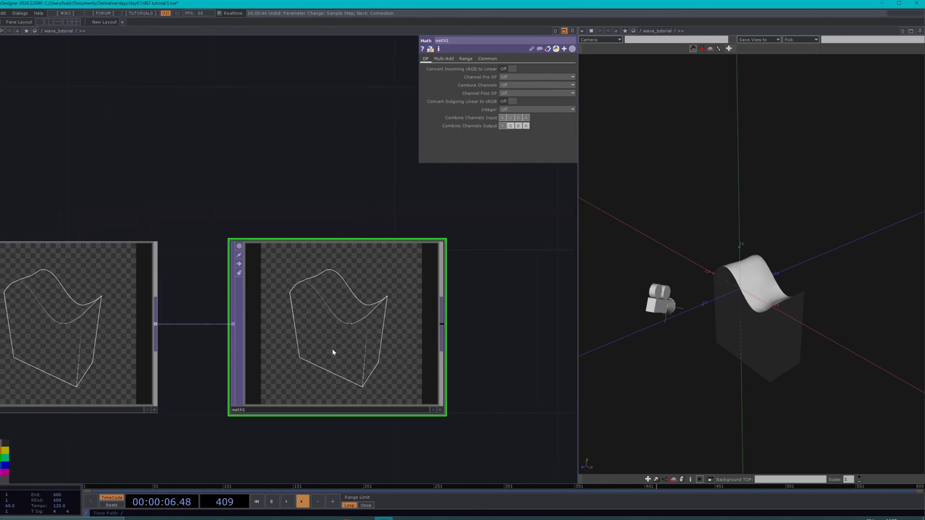
Step: Set math1's Multiply to about 4.2 to strengthen the faint edge lines, and check the resulting outline
click(449, 60)
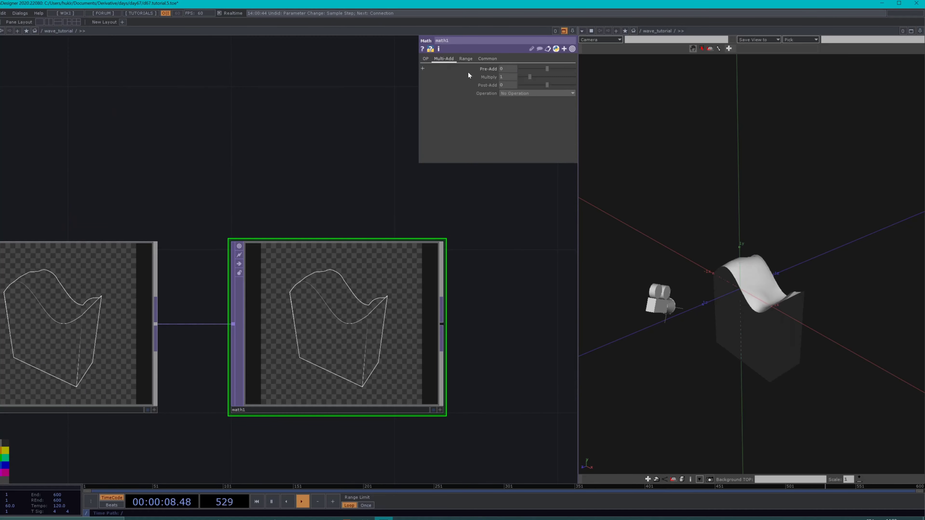
drag(544, 77, 581, 78)
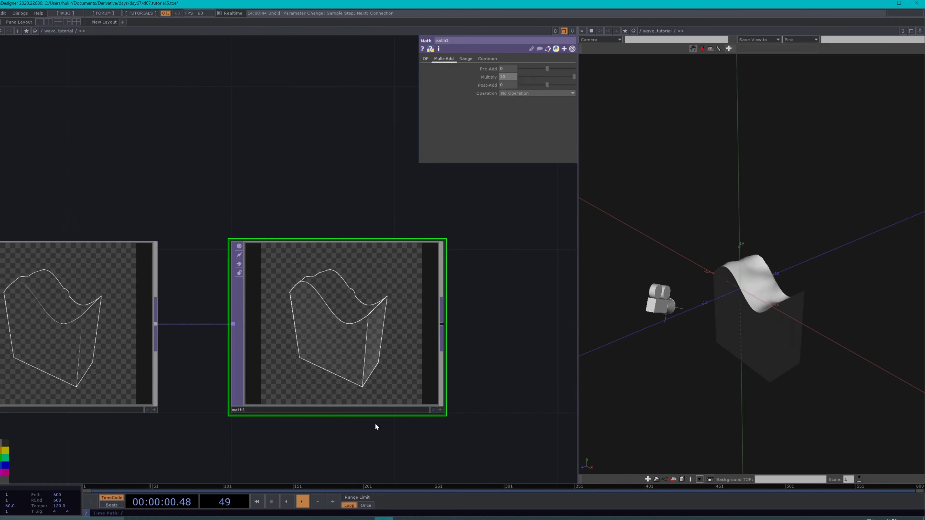
scroll(376, 426, up, 3)
scroll(334, 273, down, 1)
click(544, 77)
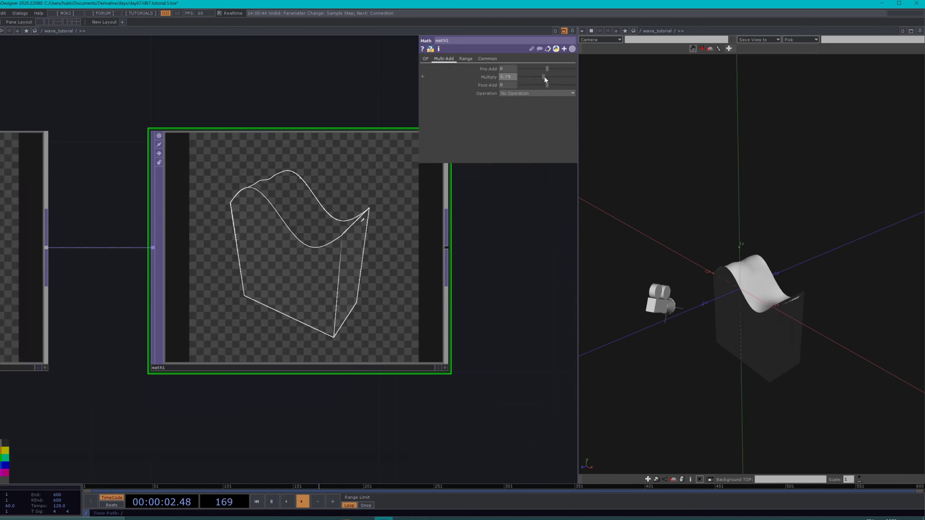
drag(544, 78, 546, 77)
scroll(324, 275, up, 5)
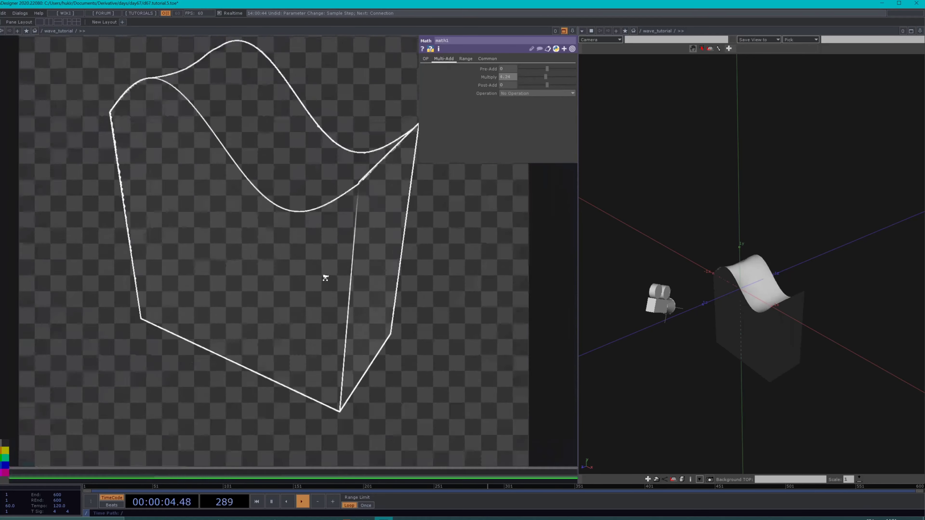
scroll(246, 278, down, 4)
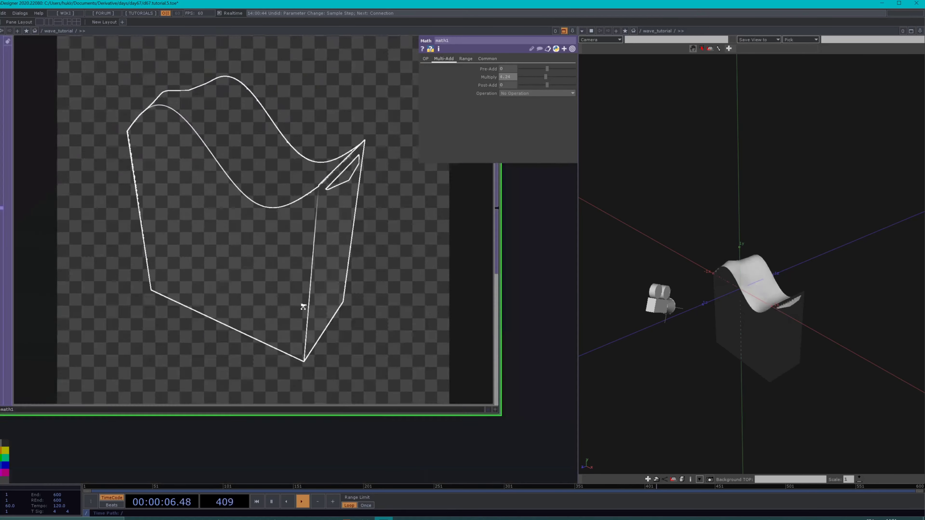
Step: Append an Edge TOP to the output of renderselect2 and place it beside that node
scroll(314, 250, up, 4)
scroll(259, 395, down, 8)
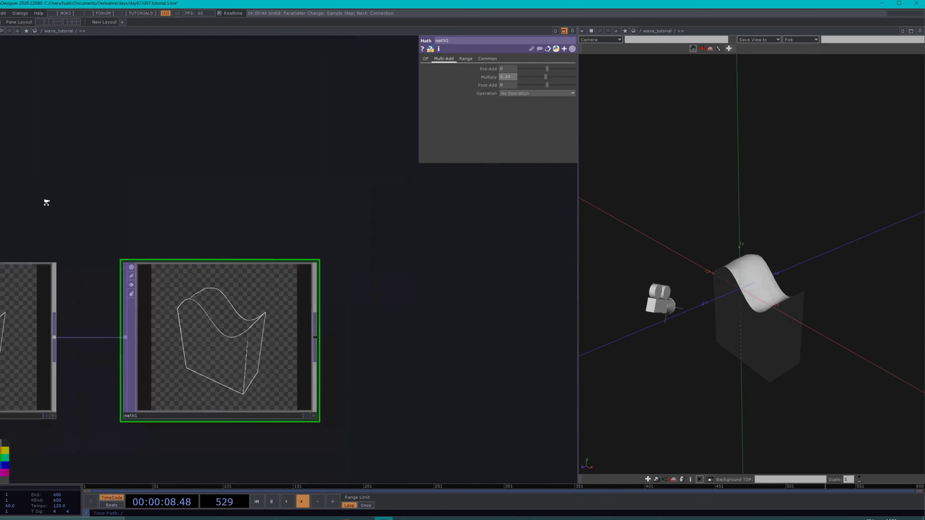
scroll(171, 201, up, 2)
scroll(171, 191, up, 1)
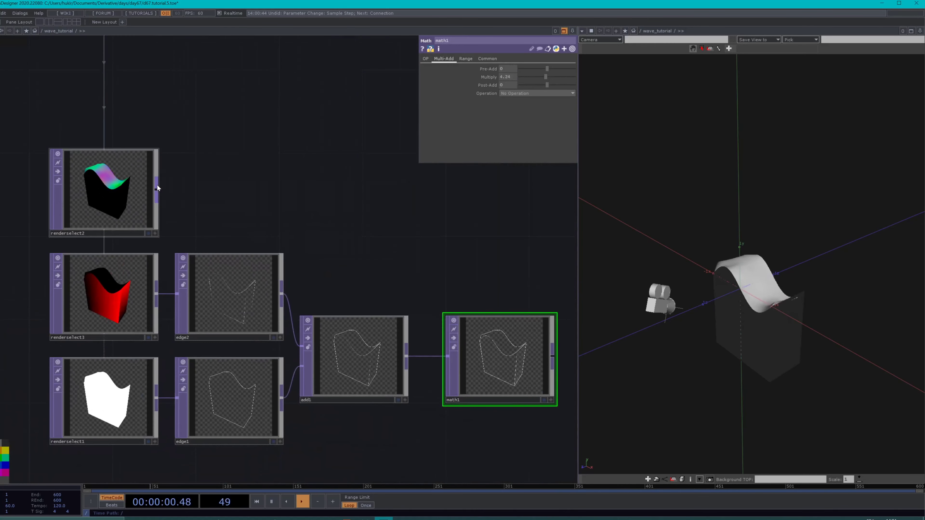
right_click(155, 193)
text(edge)
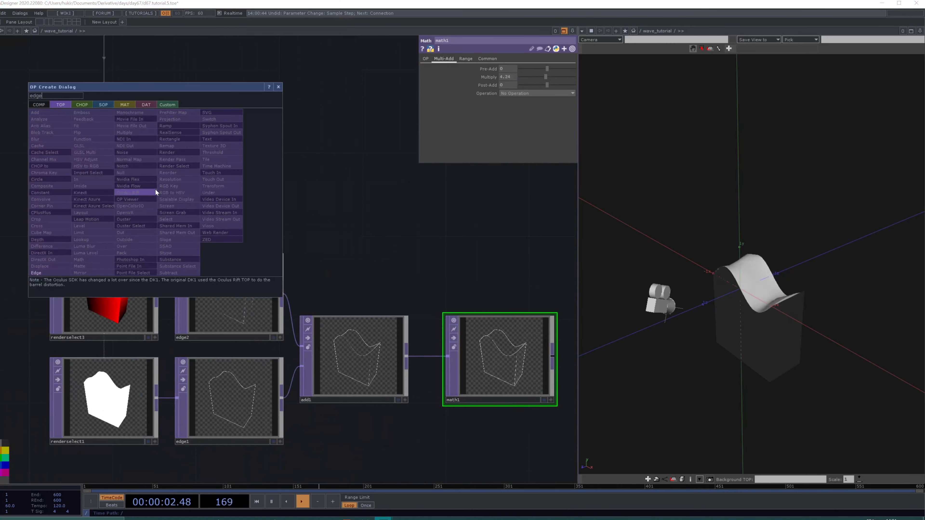
click(45, 273)
click(248, 195)
scroll(260, 191, up, 5)
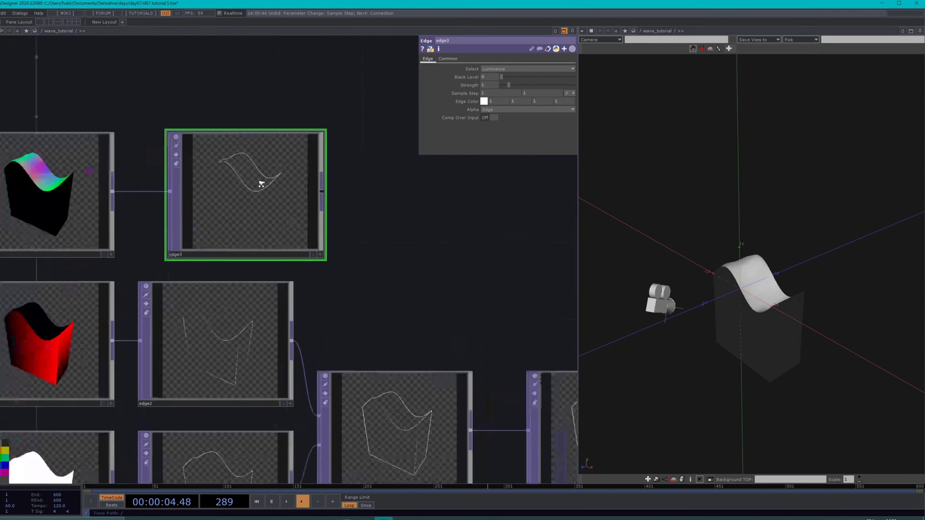
Step: Set edge3's Strength to 10
scroll(232, 220, down, 5)
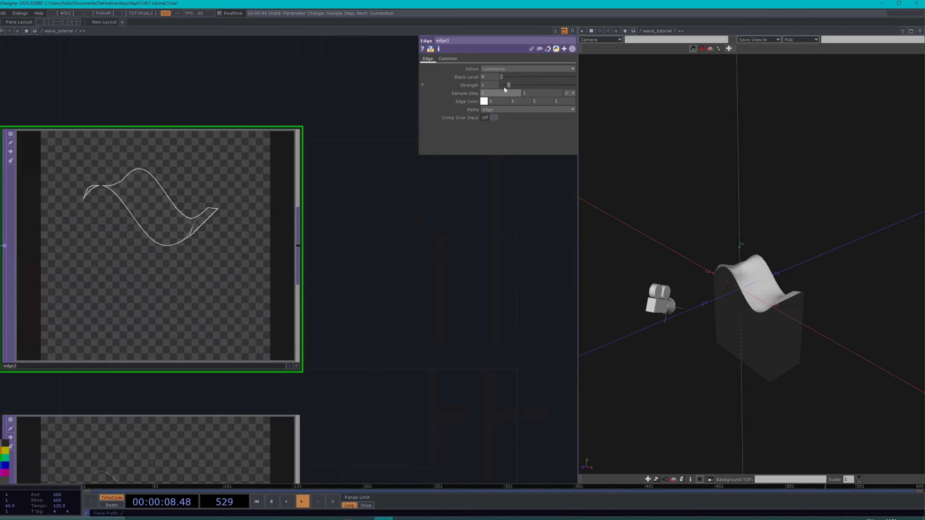
key(Tab)
text(10)
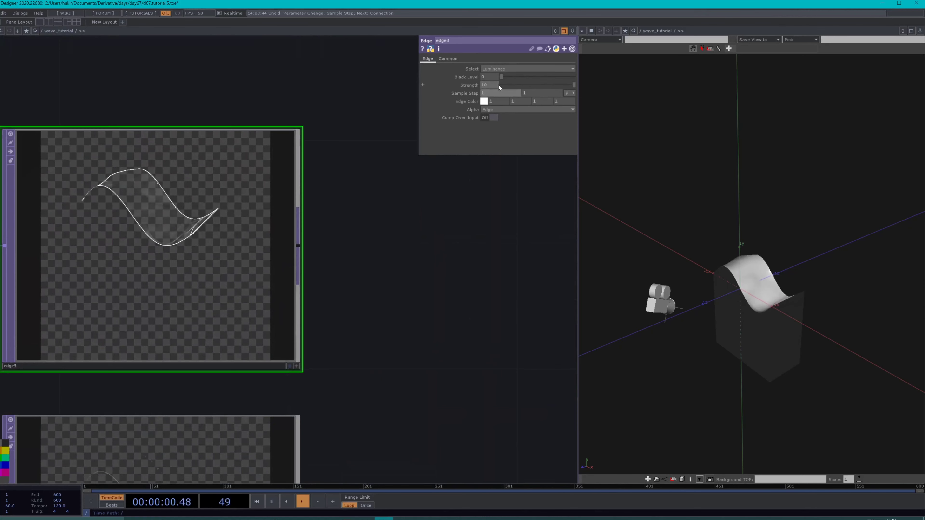
Step: Try a Sample Step of 10 on edge3, and return both Sample Step values to 1
key(Tab)
text(10)
key(Return)
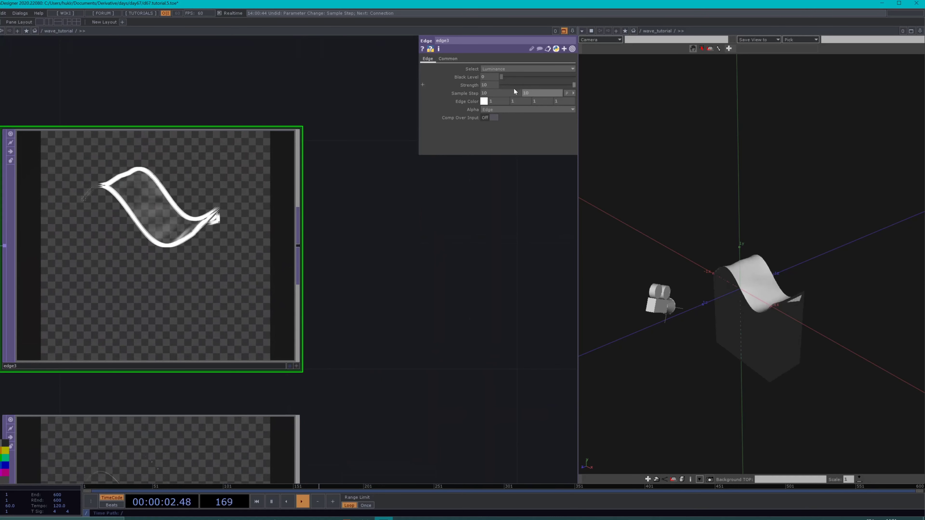
drag(557, 93, 536, 289)
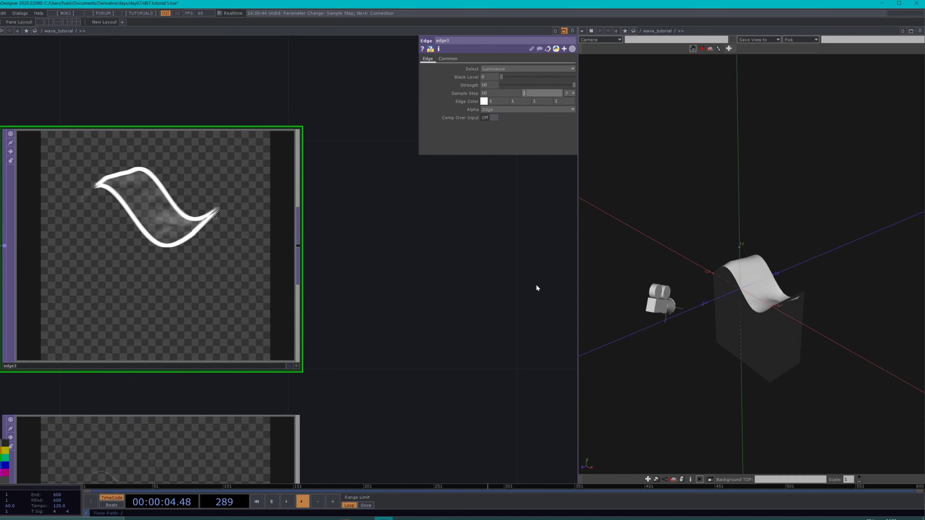
scroll(279, 275, up, 3)
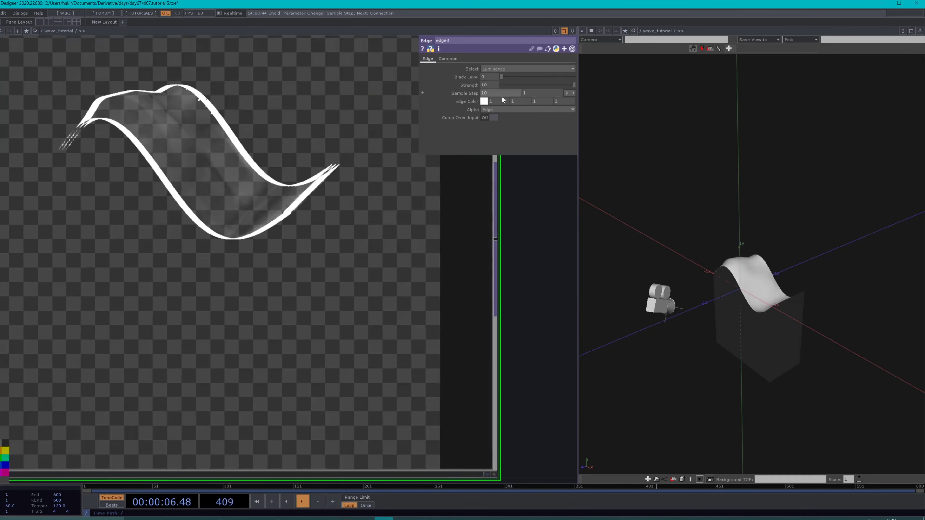
drag(501, 94, 562, 209)
scroll(500, 213, down, 3)
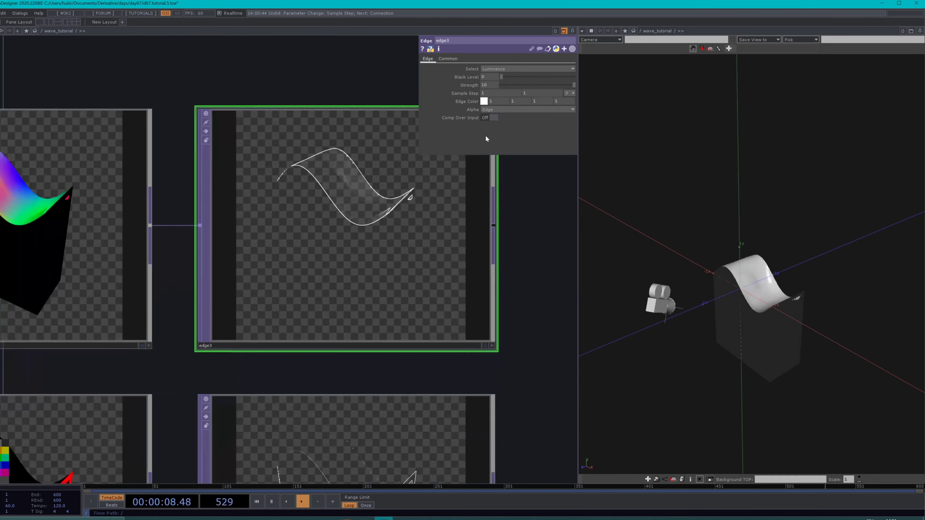
Step: Set both of edge3's Sample Step values to 3 and check the thickness of the wave outline
drag(472, 94, 439, 133)
scroll(165, 280, down, 5)
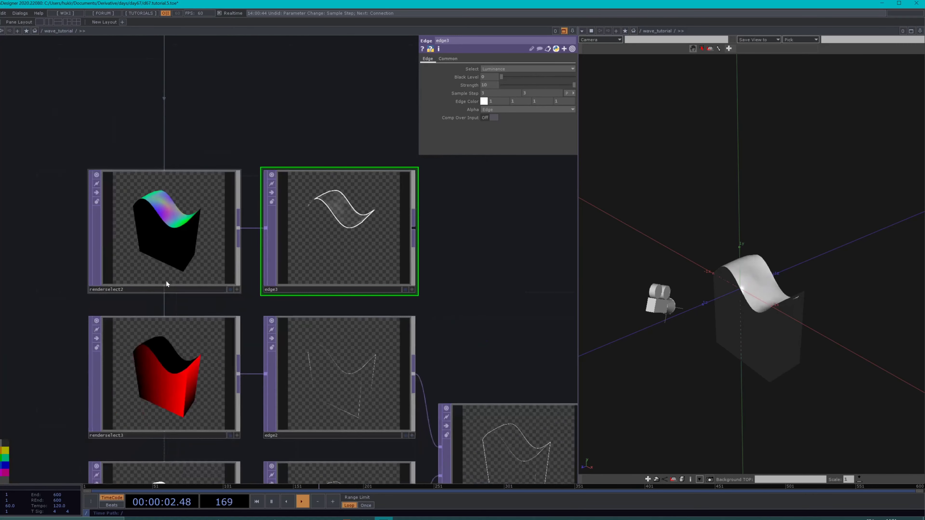
scroll(213, 244, up, 10)
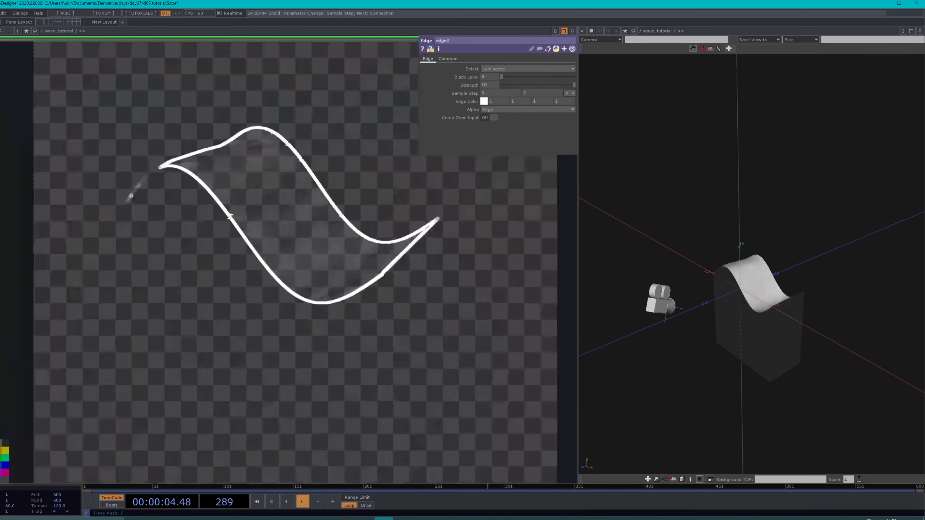
scroll(259, 198, down, 8)
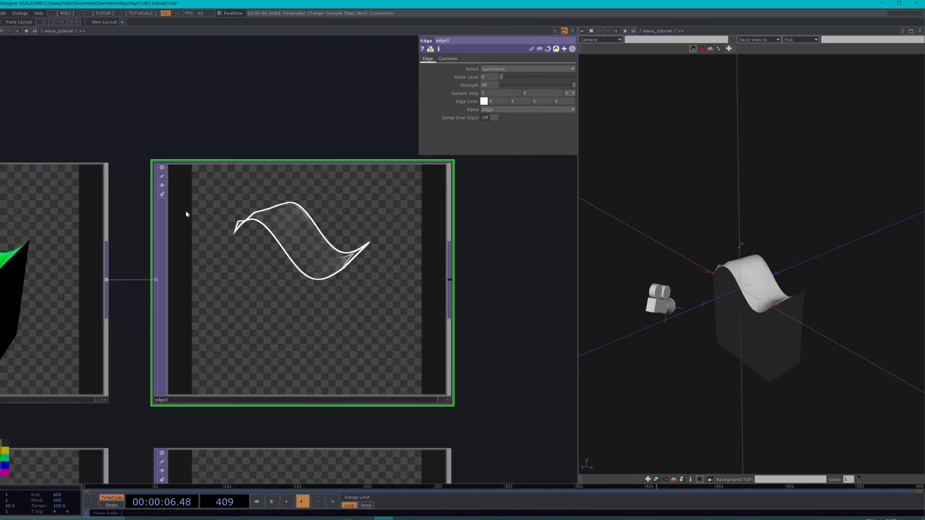
Step: Inside geo1, insert a Transform SOP between noise1 and attribcreate1
drag(209, 114, 298, 202)
scroll(299, 202, down, 2)
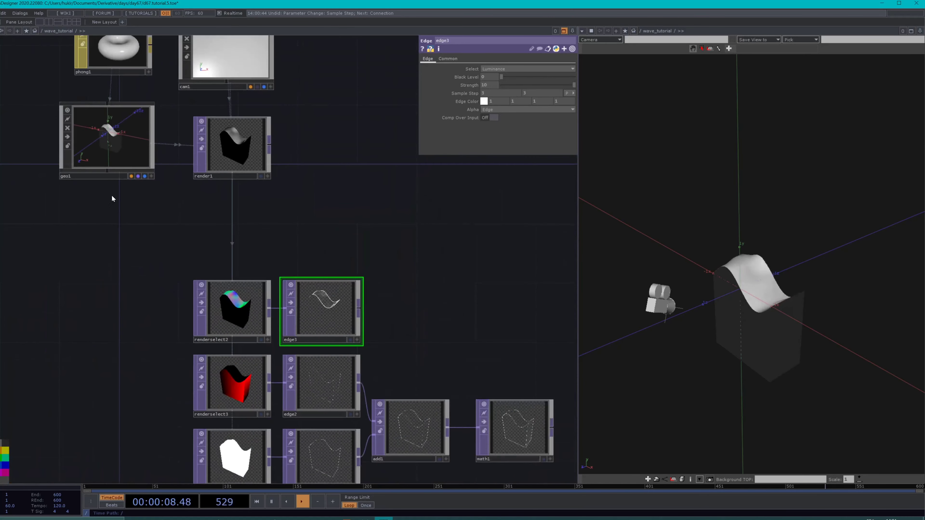
scroll(107, 147, up, 10)
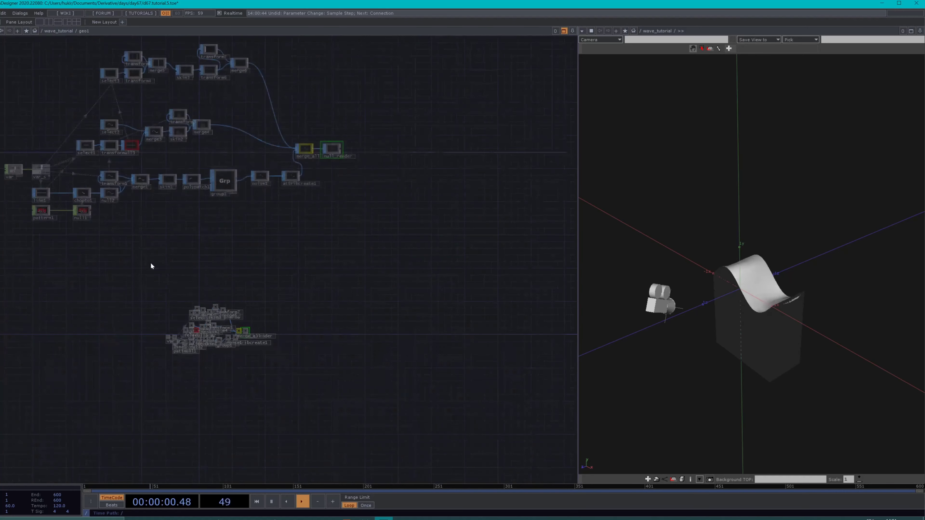
scroll(300, 393, up, 5)
scroll(329, 317, up, 3)
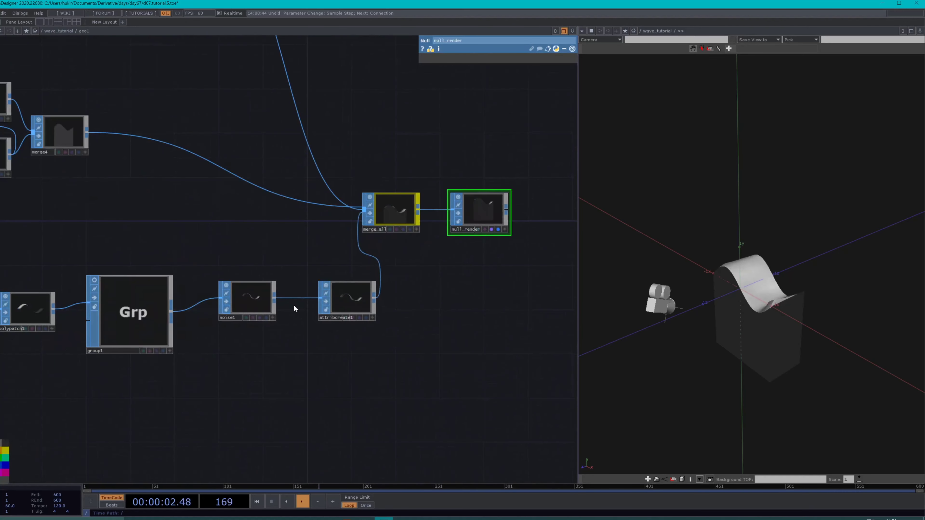
drag(259, 300, 234, 304)
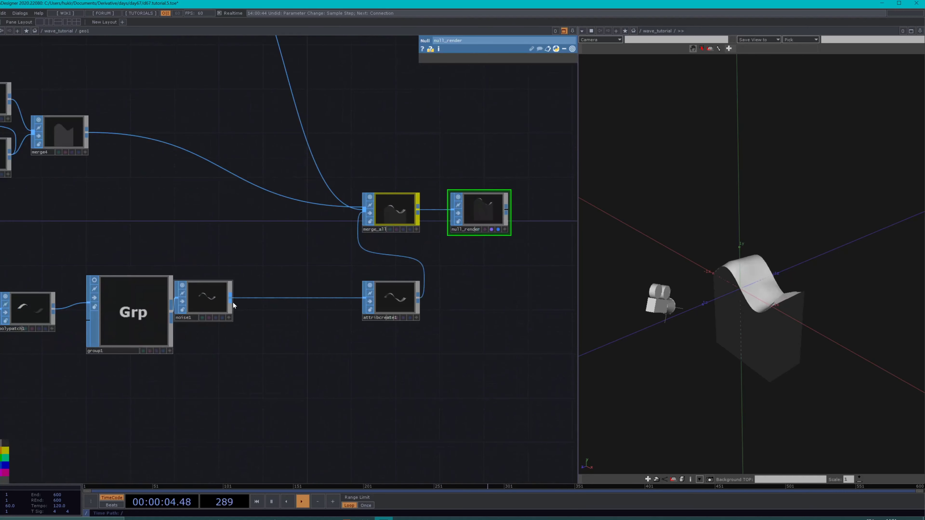
right_click(240, 296)
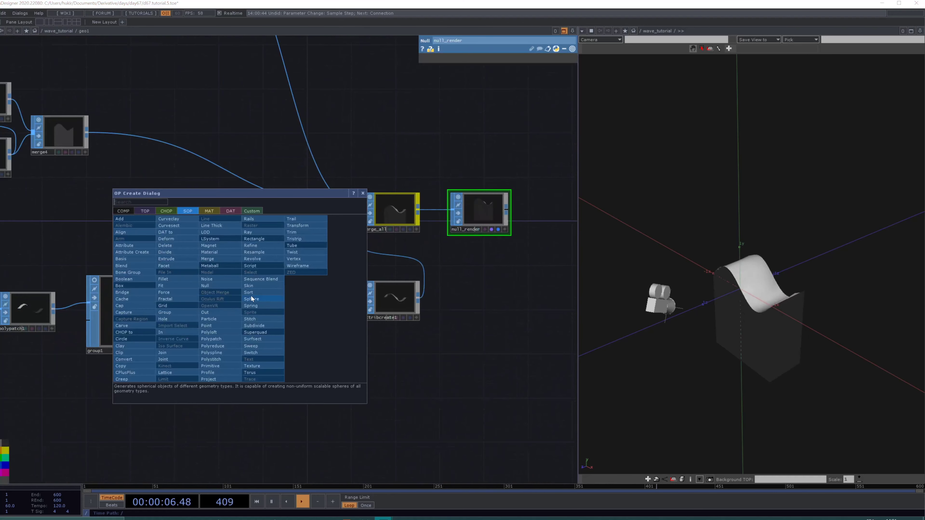
text(tr)
click(302, 232)
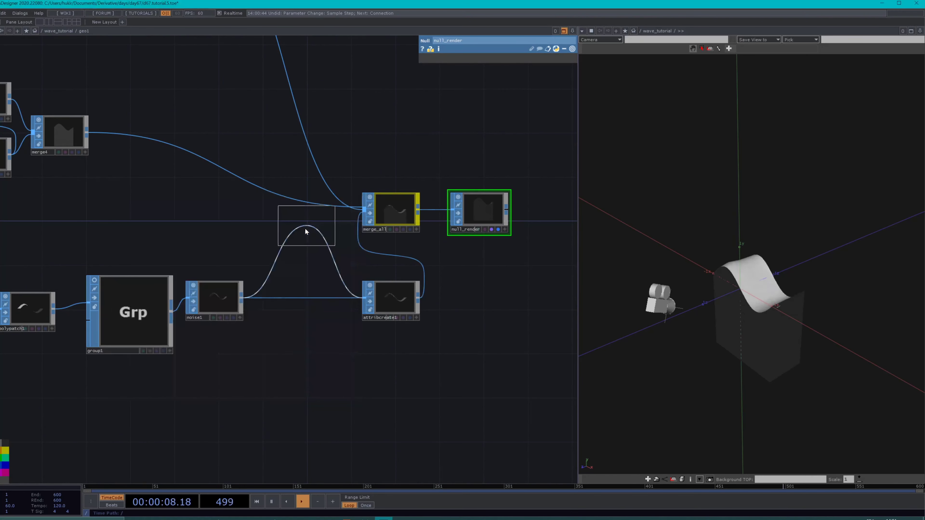
click(287, 300)
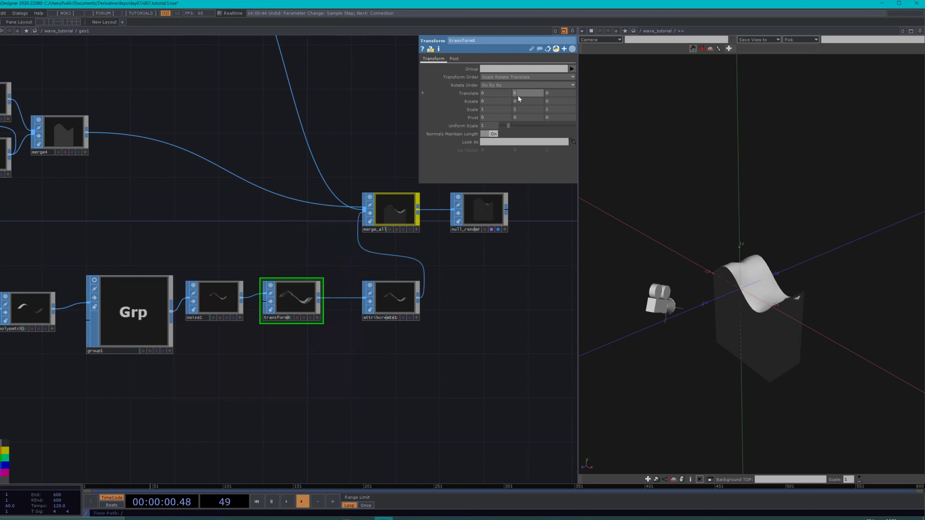
Step: Set the new Transform SOP's Y translation to 0.01 to lift the wave surface slightly, and save the project
middle_drag(517, 94, 517, 103)
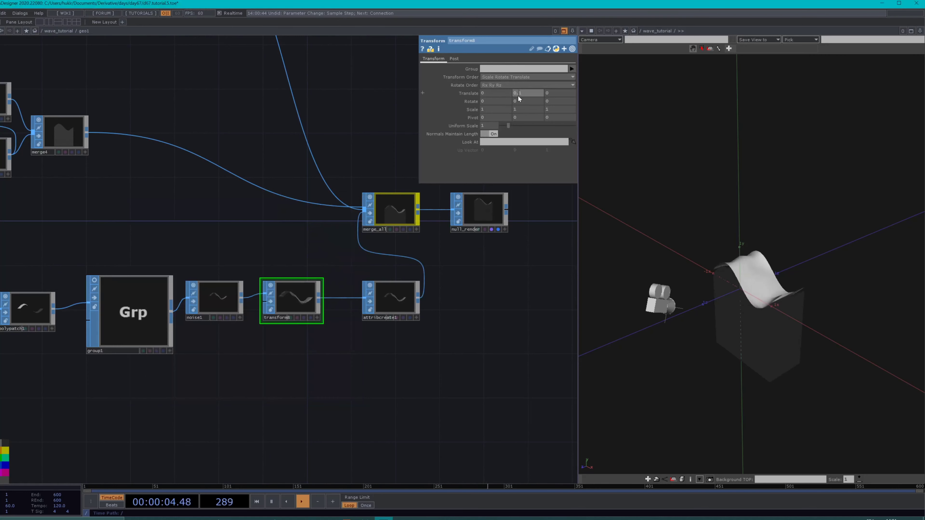
middle_drag(517, 94, 511, 86)
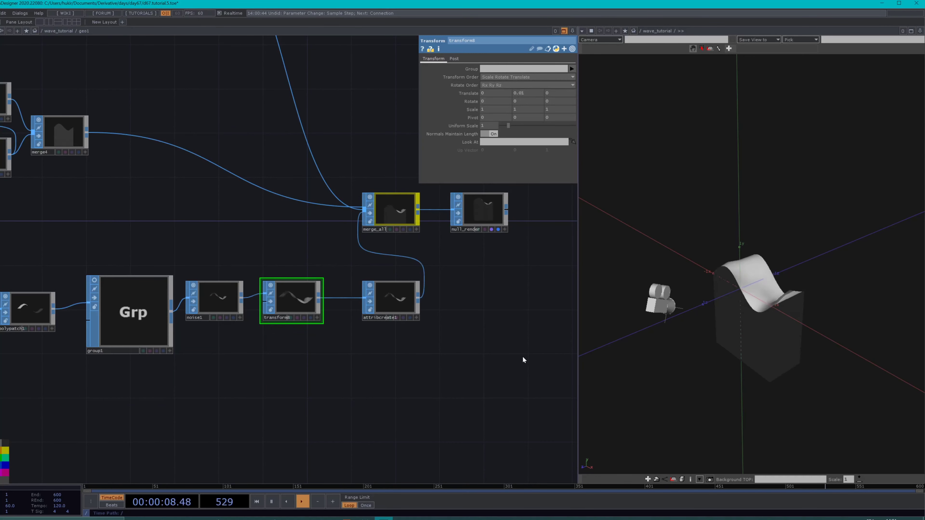
drag(523, 357, 524, 354)
scroll(474, 314, down, 5)
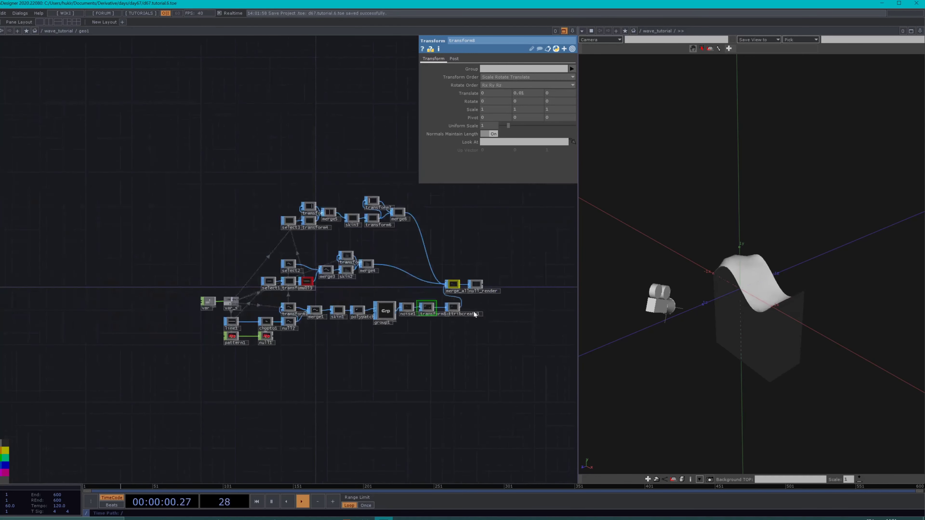
Step: Return to the wave_tutorial network and examine the outline produced by edge3
scroll(478, 296, down, 8)
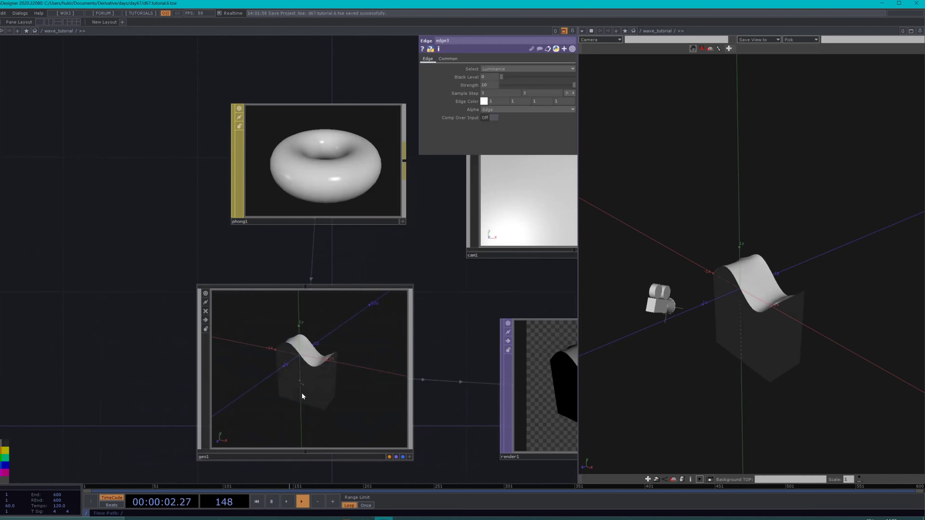
scroll(301, 393, down, 3)
drag(413, 434, 322, 255)
scroll(322, 255, up, 3)
scroll(313, 256, up, 5)
scroll(515, 350, down, 4)
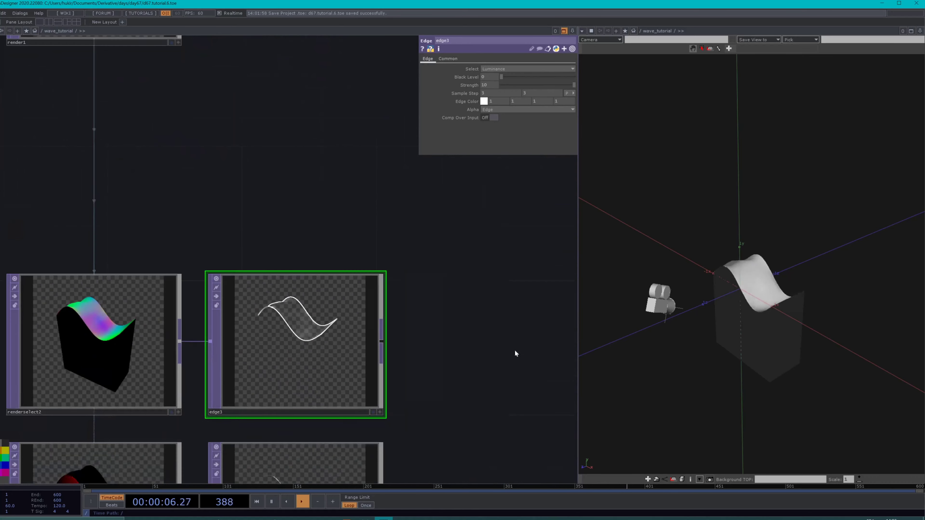
Step: Append an Over TOP to edge3, connect math1 as its second input, and check the combined outline
drag(515, 349, 318, 226)
scroll(318, 225, down, 3)
drag(431, 337, 50, 186)
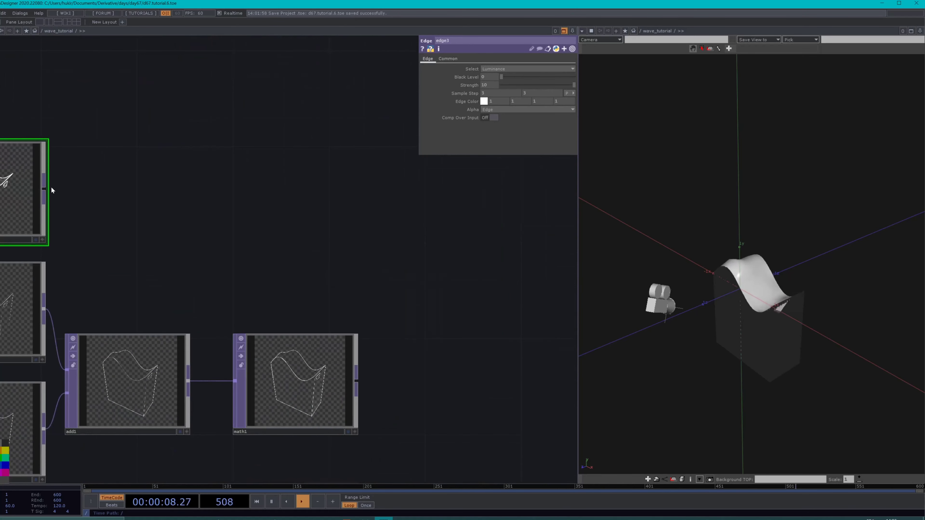
click(46, 191)
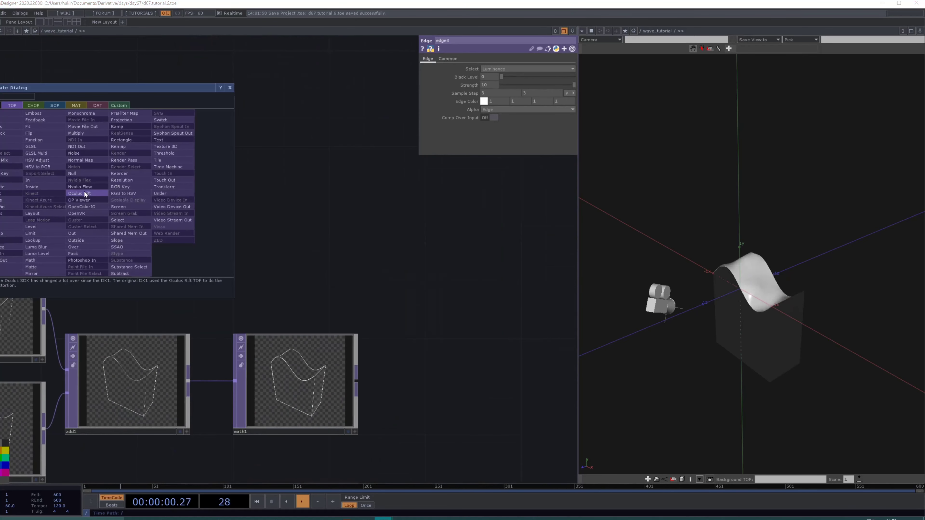
text(over)
key(Return)
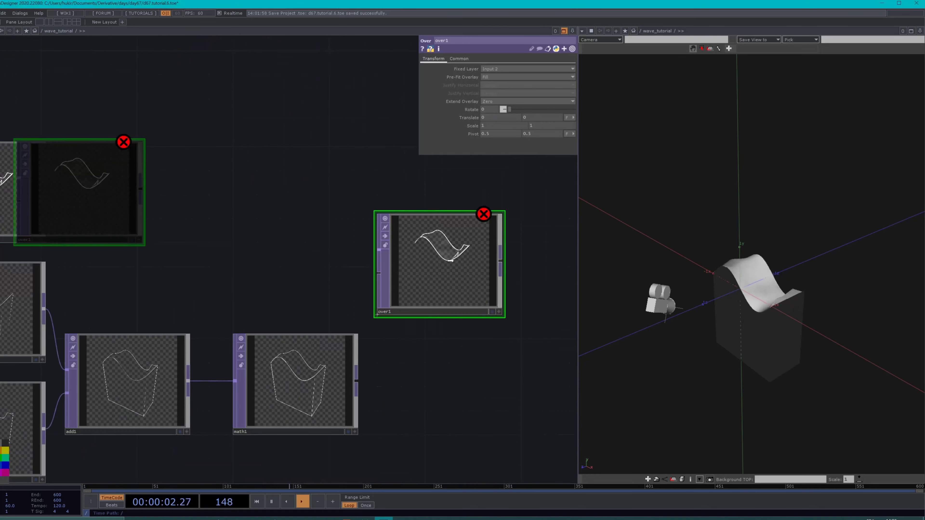
click(84, 191)
drag(355, 387, 372, 281)
scroll(470, 231, up, 6)
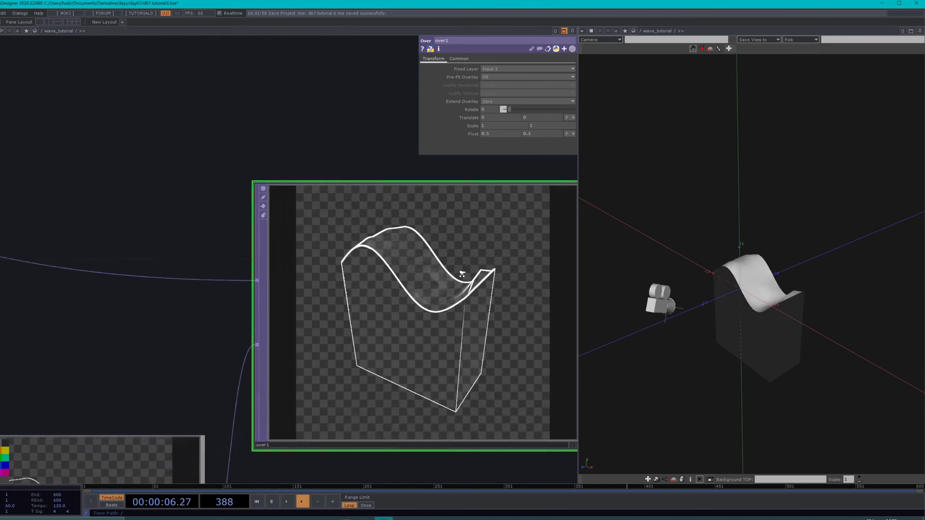
scroll(439, 287, down, 8)
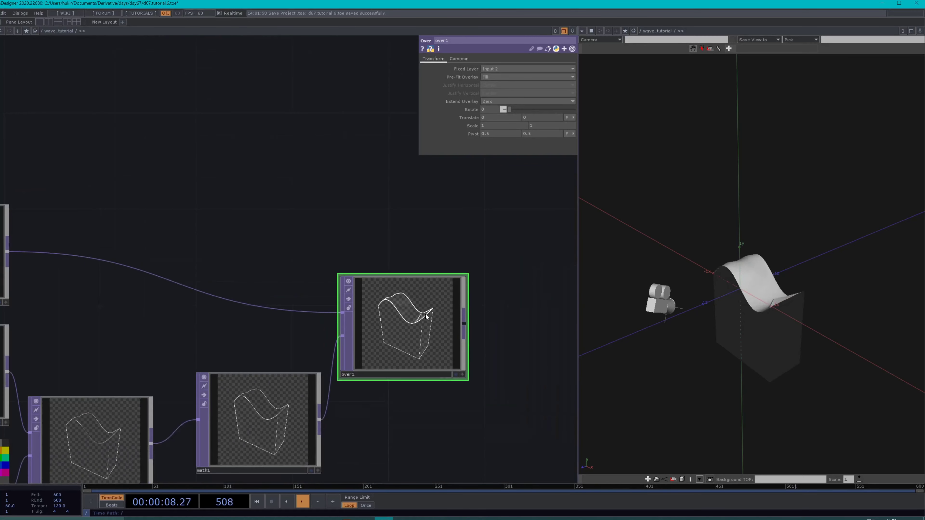
Step: Append a Lookup TOP to the output of over1 and place it beside that node
middle_drag(356, 297, 314, 276)
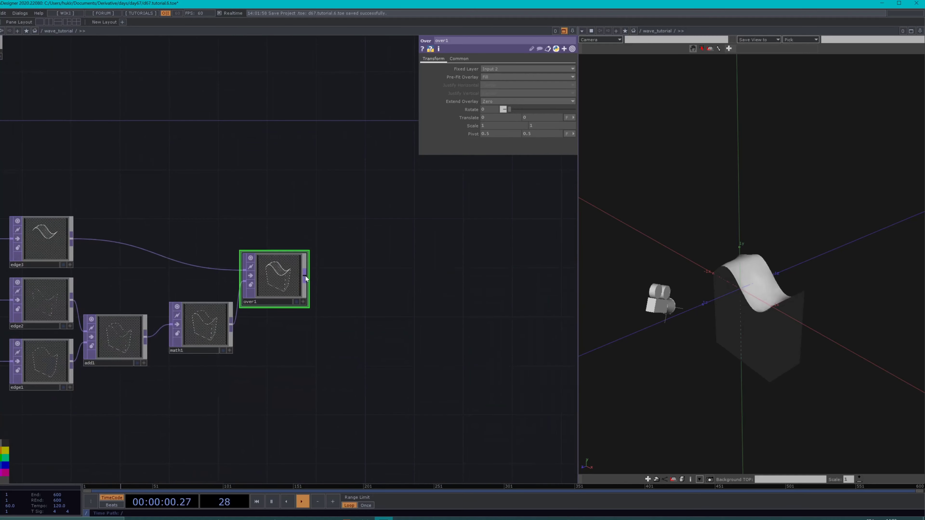
right_click(304, 275)
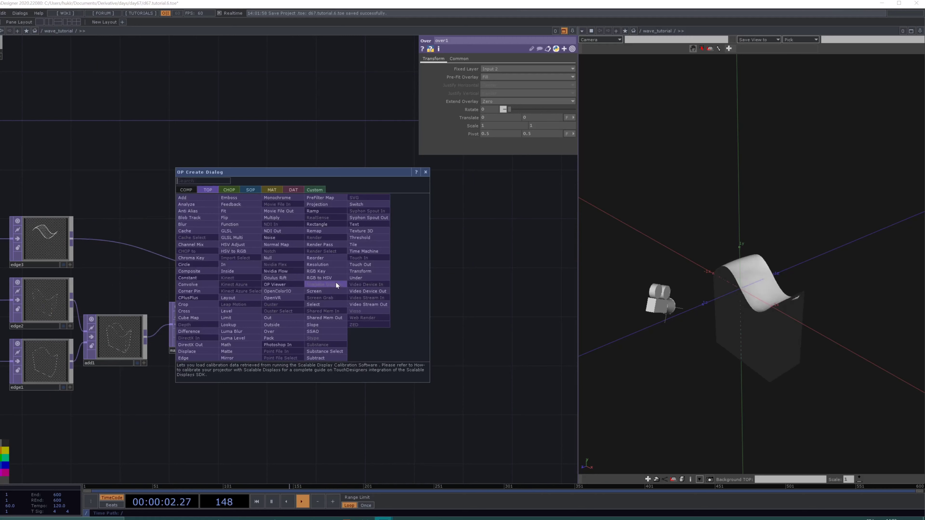
text(lookup)
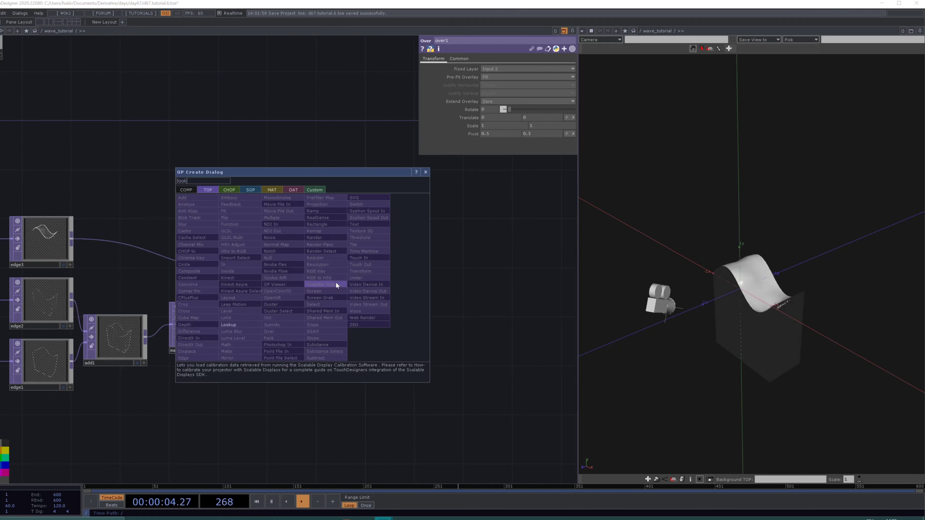
key(Return)
click(336, 282)
drag(335, 282, 387, 254)
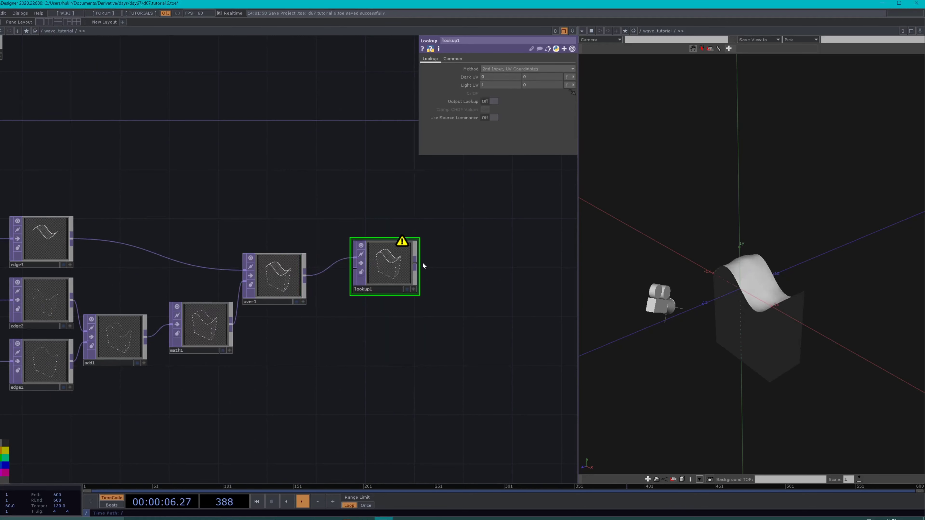
Step: Append a Null TOP to the output of lookup1, place it beside that node, and name it bg
right_click(414, 265)
text(null)
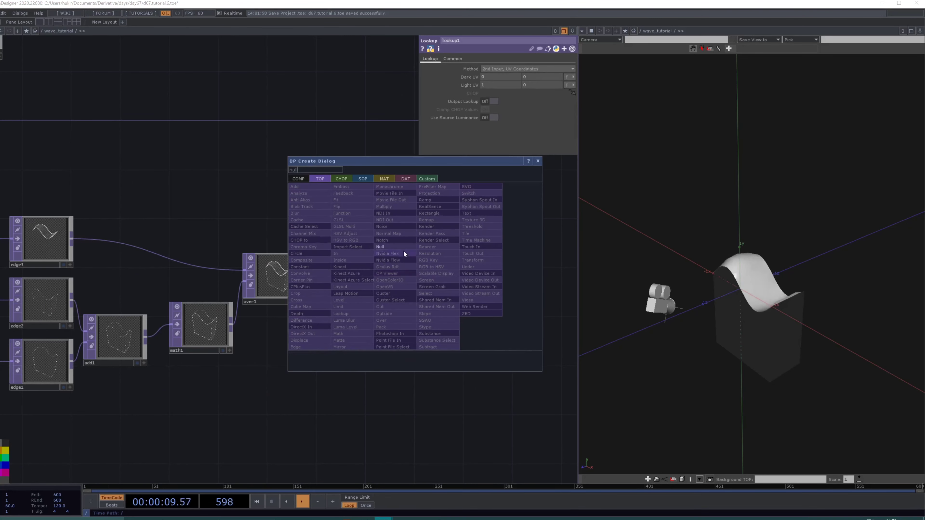
click(401, 247)
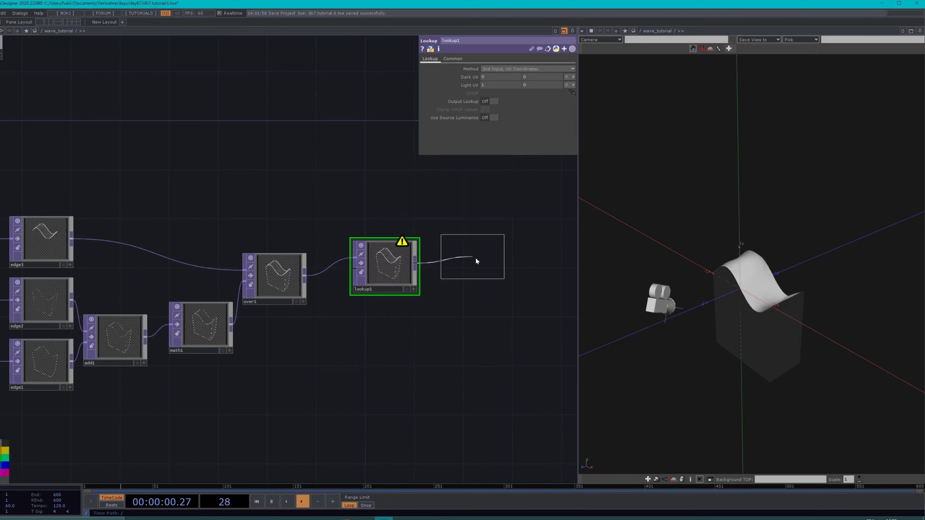
click(507, 253)
click(505, 277)
text(bg)
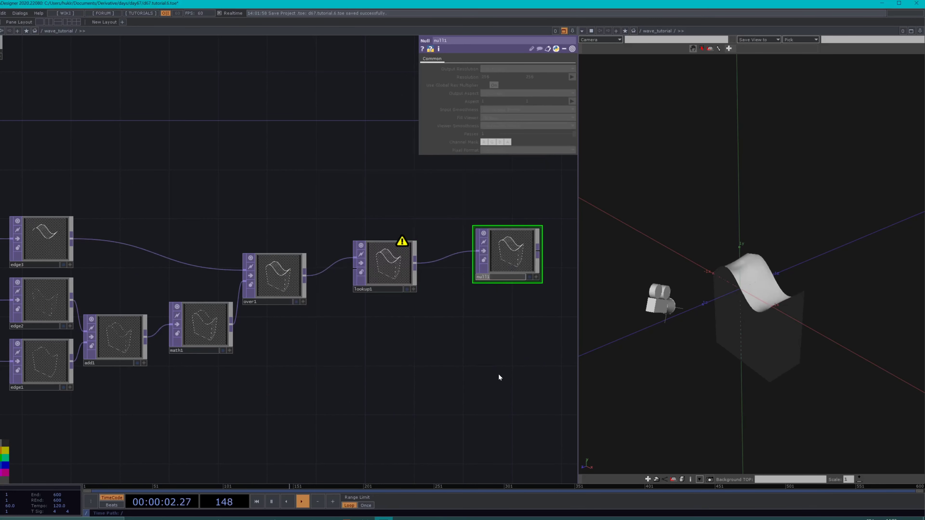
key(Return)
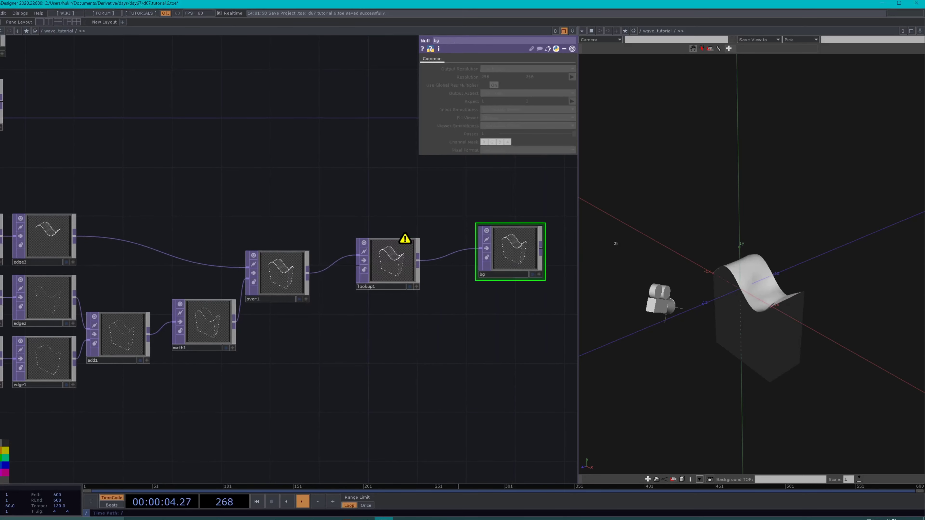
Step: Turn on the display of bg and switch the 3D geometry viewer pane to a TOP viewer
click(532, 275)
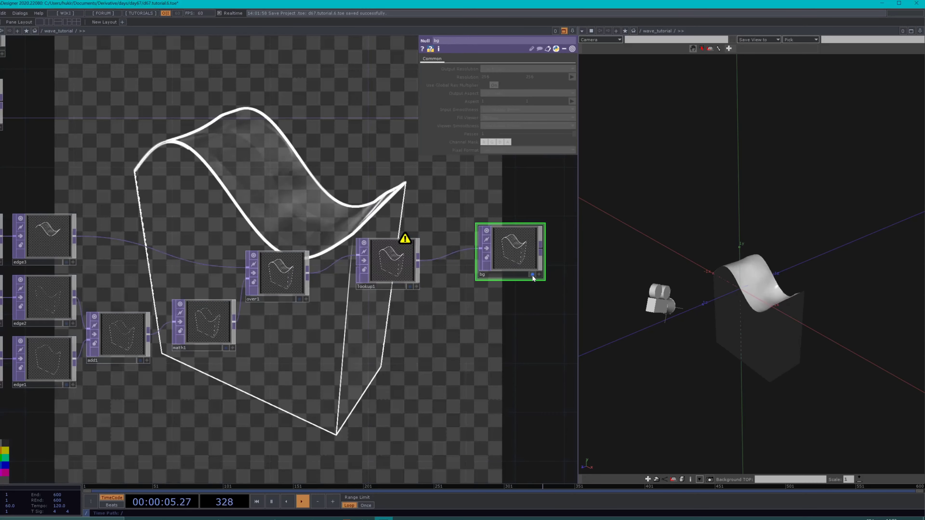
click(581, 31)
click(588, 61)
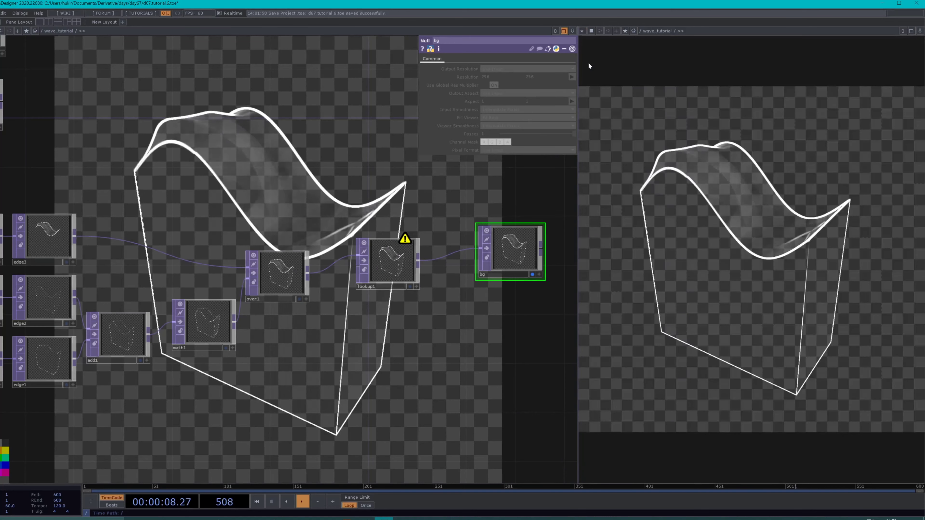
Step: Turn off the Backdrop TOPs display option in the wave_tutorial network editor
right_click(234, 168)
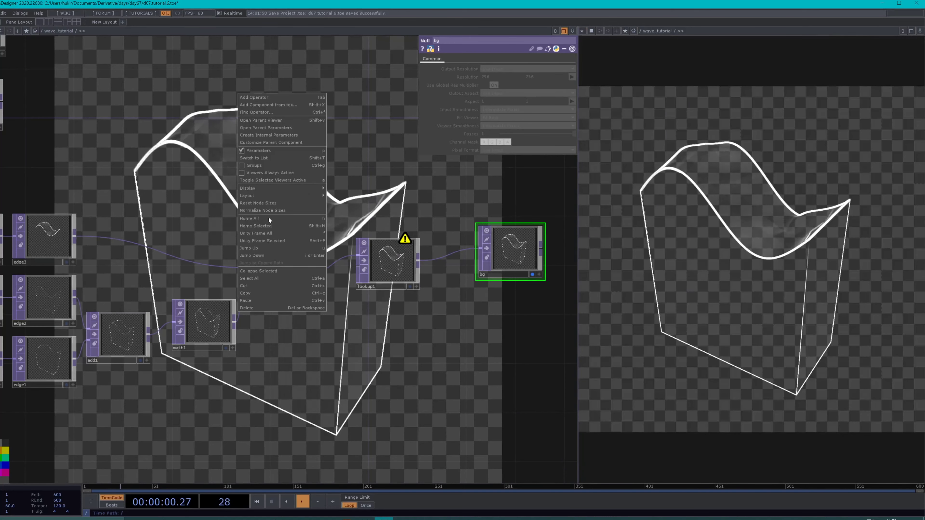
mouse_move(280, 189)
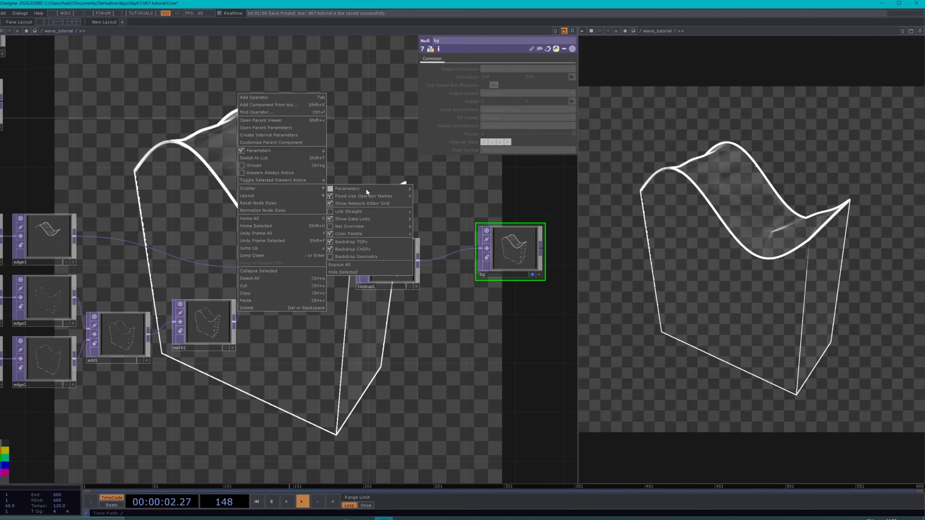
click(340, 242)
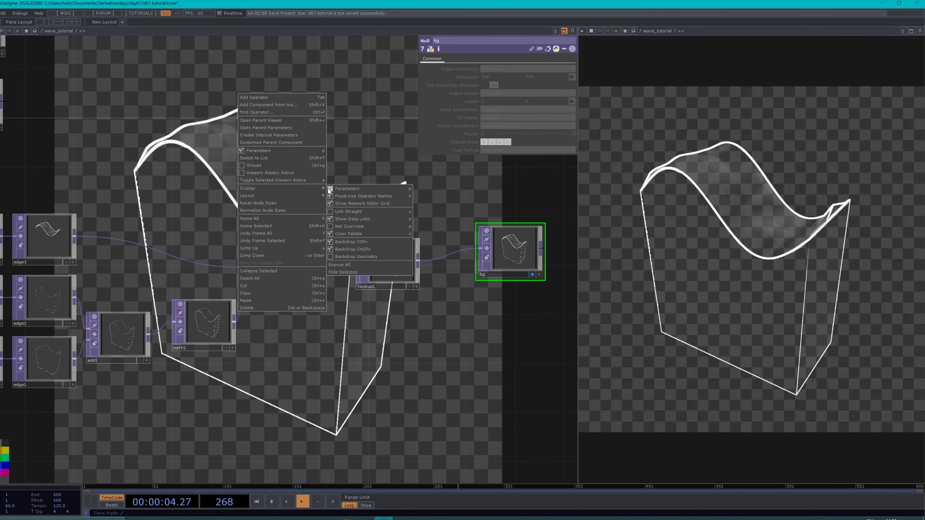
click(342, 241)
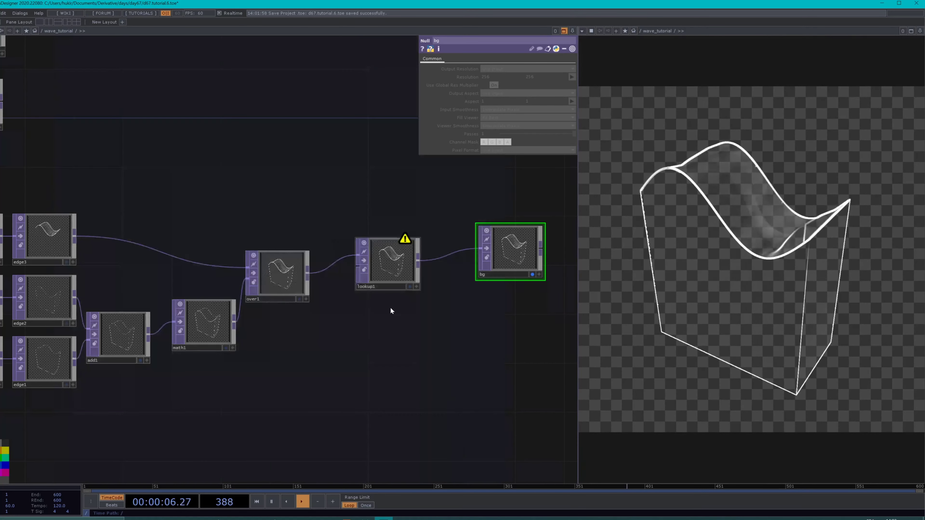
Step: Add a Ramp TOP below lookup1 and connect it as that node's second input
scroll(350, 312, up, 2)
drag(350, 312, 224, 292)
key(Tab)
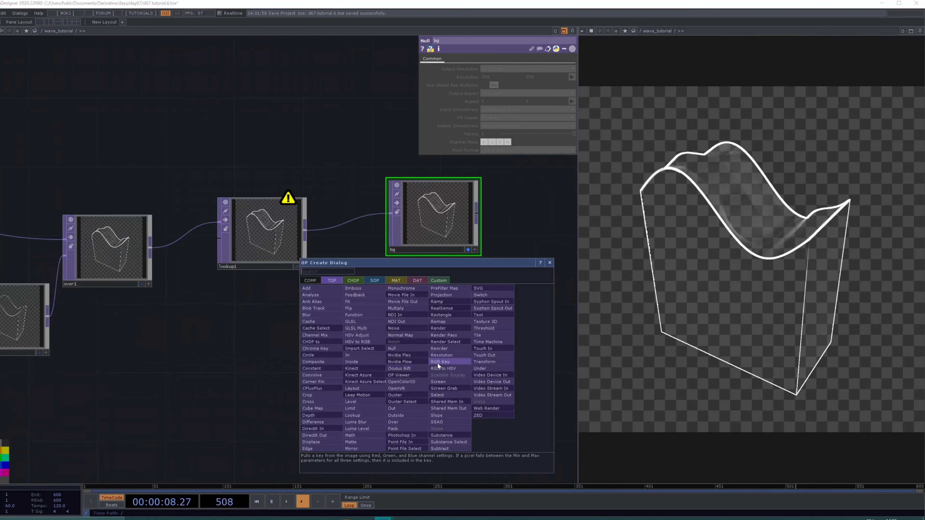
text(ramp)
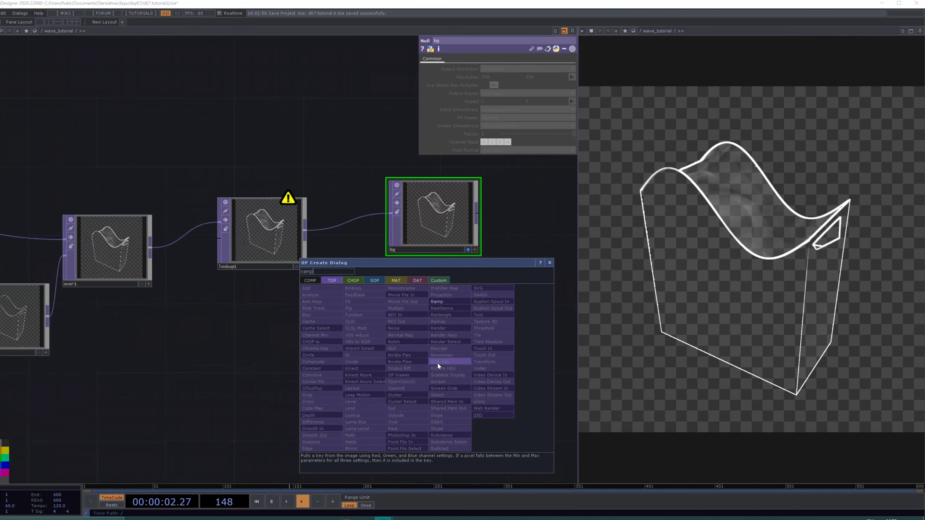
key(Return)
click(437, 363)
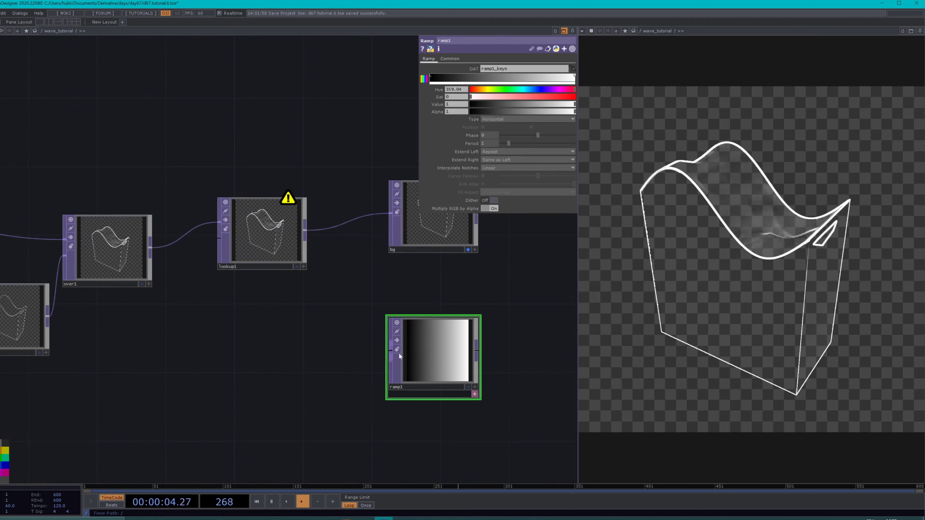
drag(399, 355, 192, 373)
drag(257, 250, 290, 266)
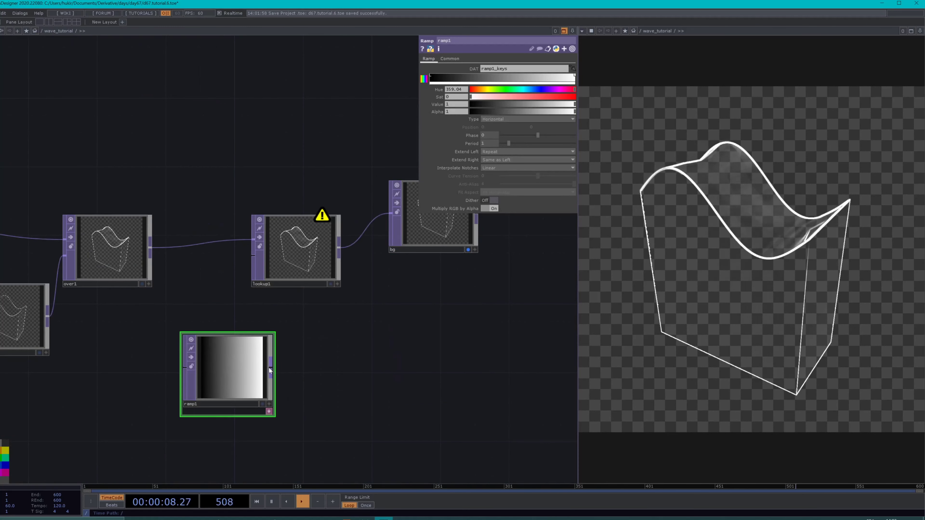
drag(269, 368, 256, 265)
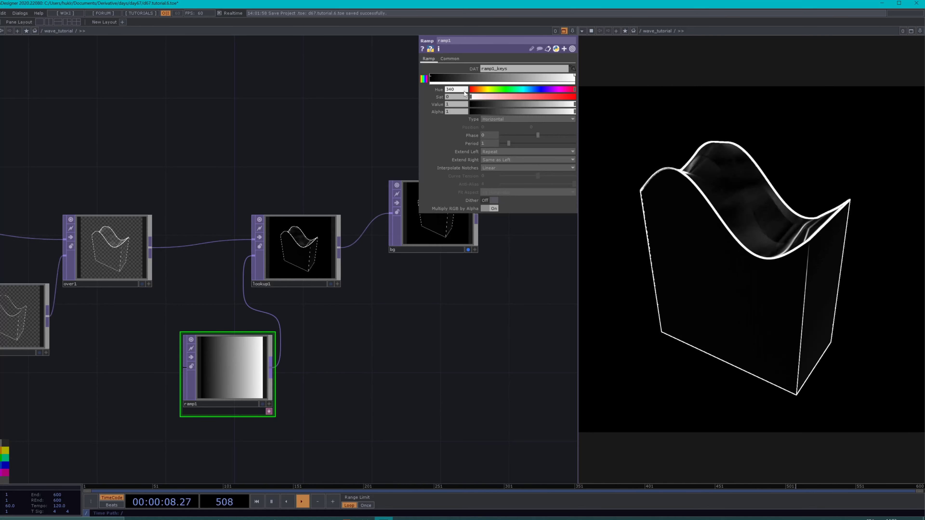
text(1)
key(Return)
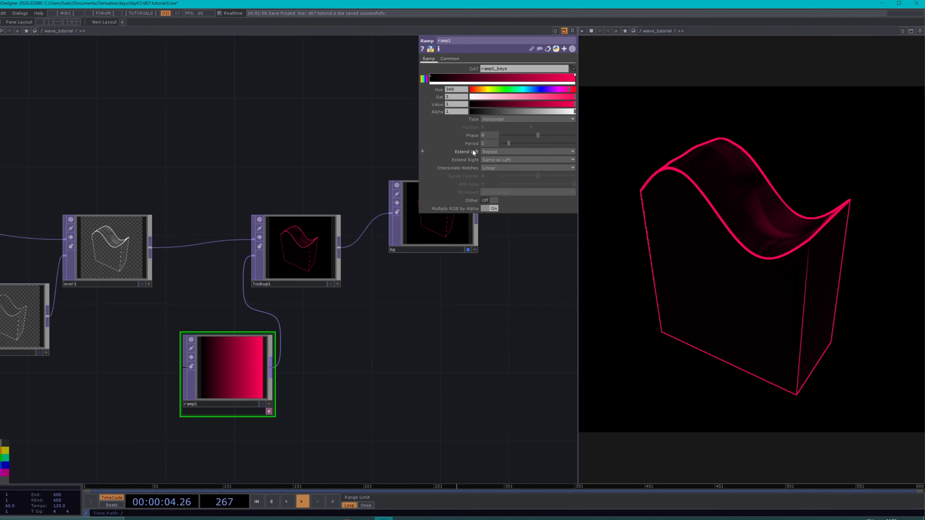
key(ctrl+z)
Step: Recolor the dark starting key of ramp1 with hue 340, saturation 1 and value 1, and check the lookup1 result
click(430, 78)
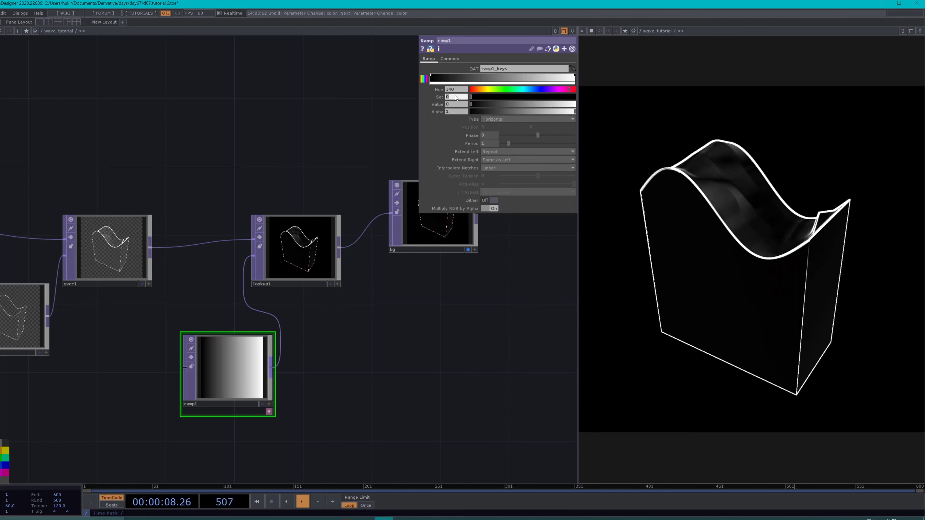
text(1)
key(Tab)
text(1)
key(Return)
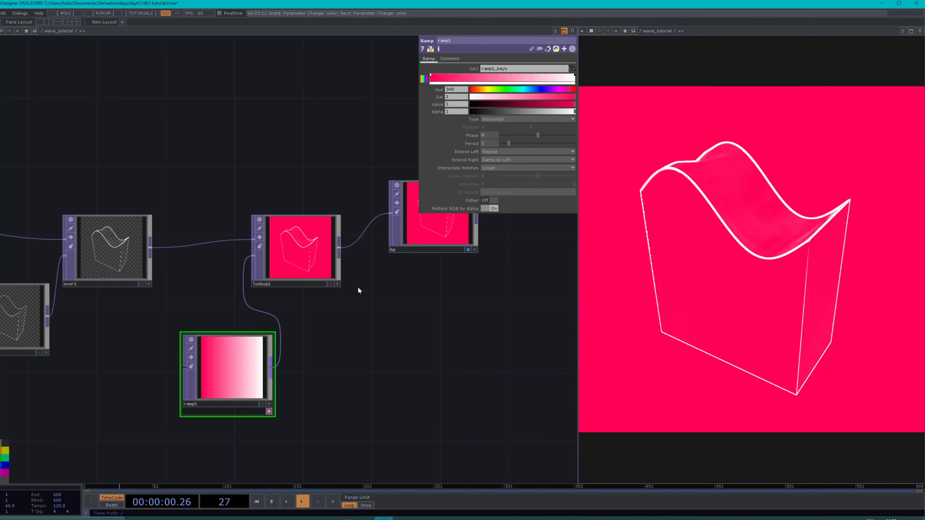
scroll(358, 287, up, 3)
scroll(308, 264, up, 5)
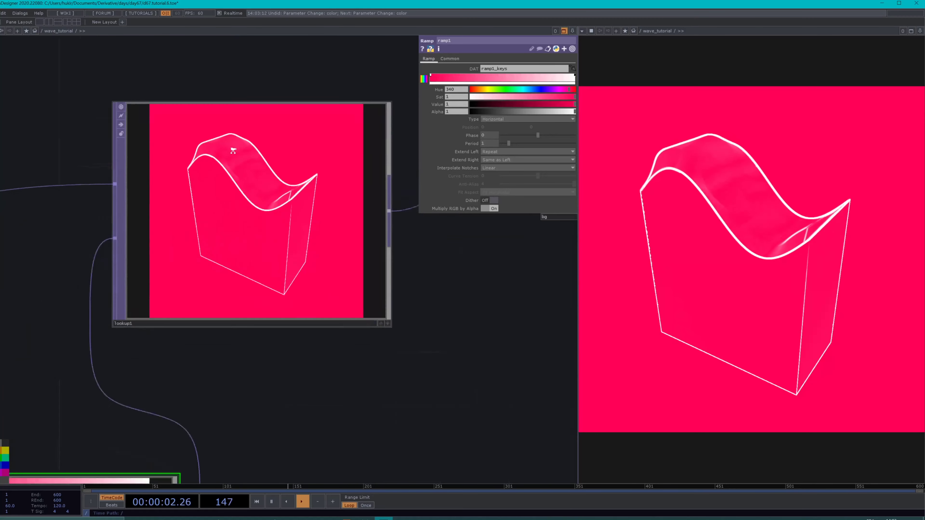
scroll(233, 151, down, 8)
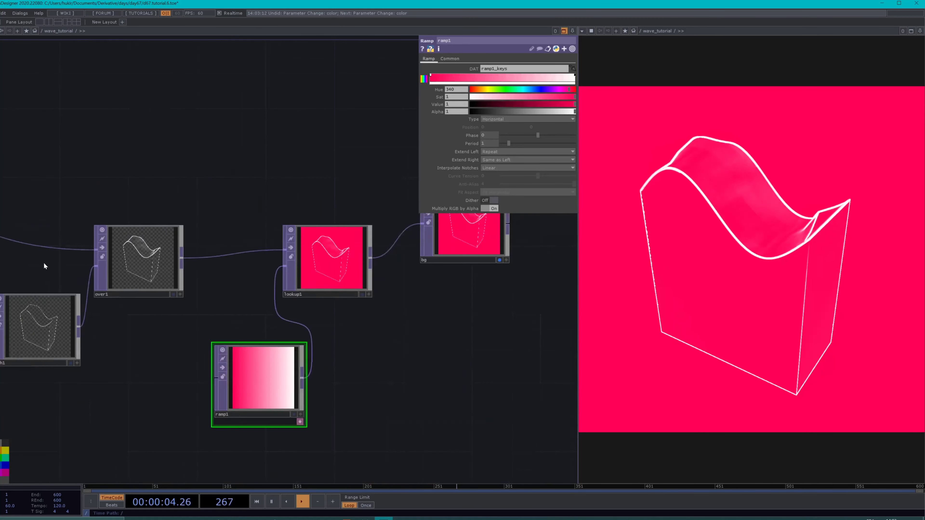
Step: Insert a Math TOP between edge3 and over1 and place it beside edge3
drag(44, 262, 290, 258)
drag(193, 242, 72, 220)
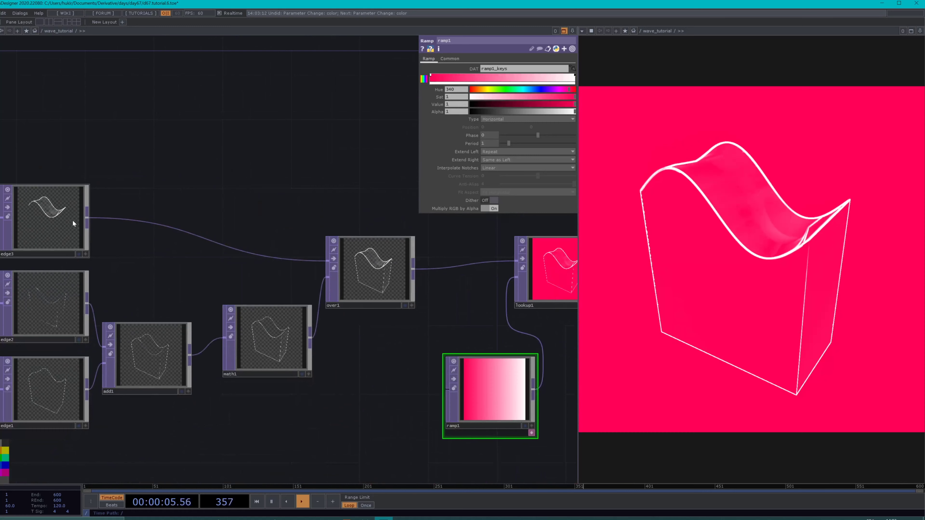
right_click(88, 220)
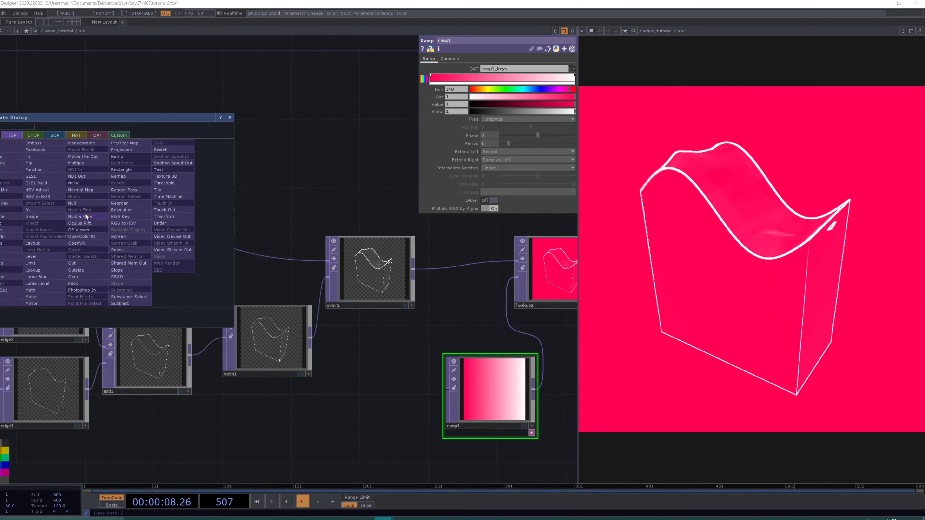
text(math)
key(Return)
click(85, 216)
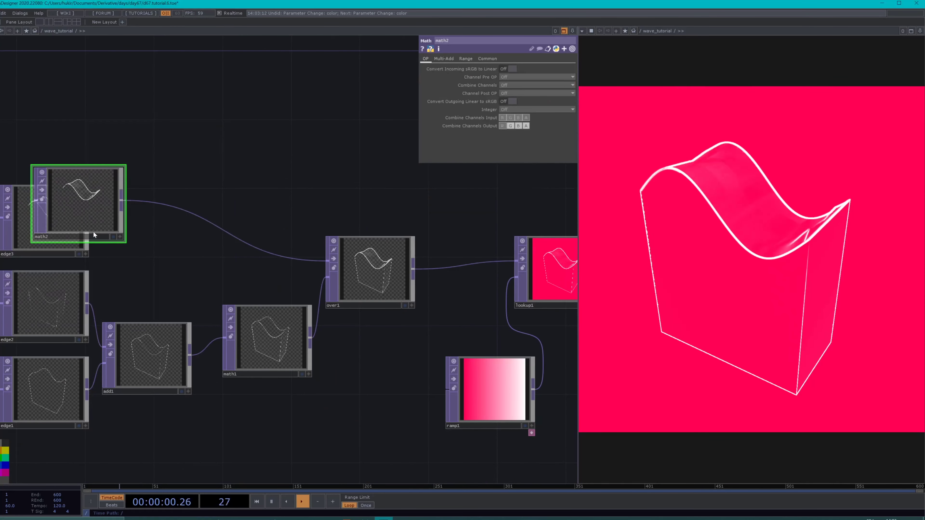
drag(93, 231, 171, 239)
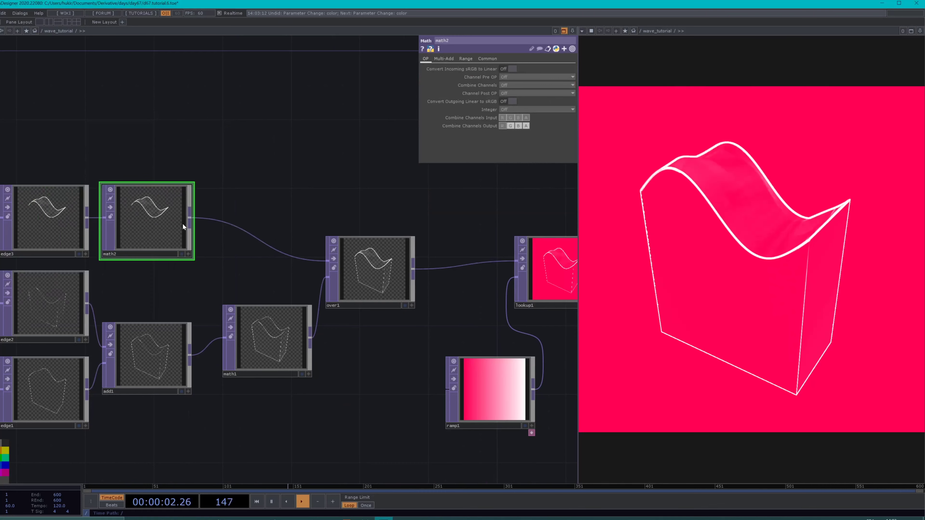
Step: Try a Multiply value of about 7.23 in math2
click(471, 58)
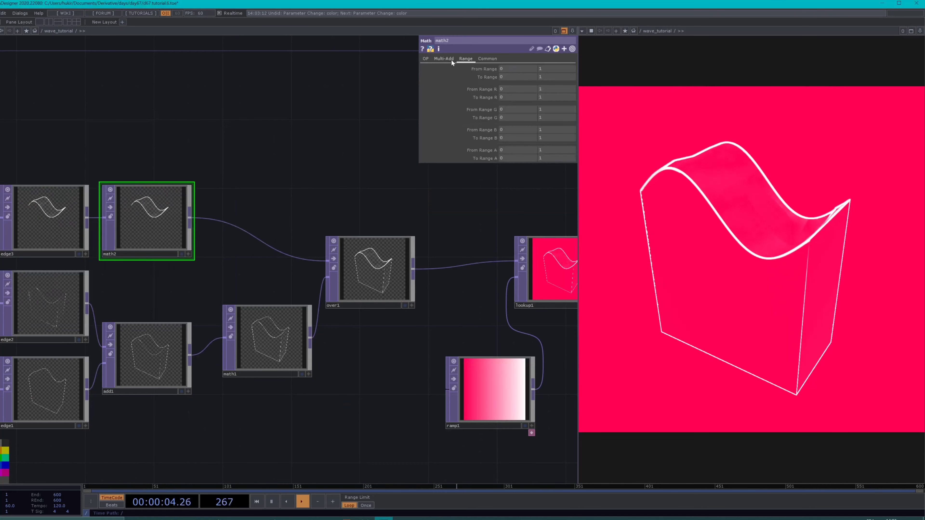
click(443, 58)
drag(543, 77, 560, 69)
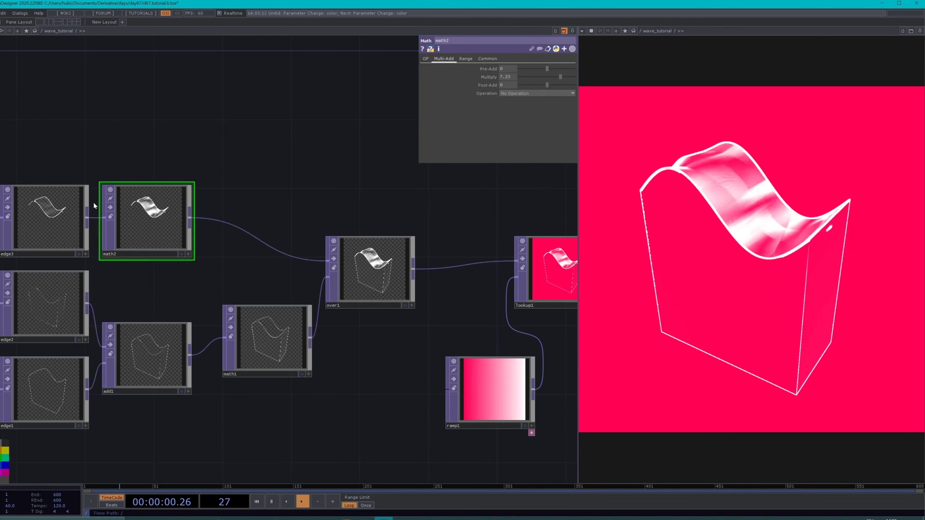
Step: Insert a Level TOP after math2, place it above that node, and set its Brightness 1 to 2
right_click(195, 219)
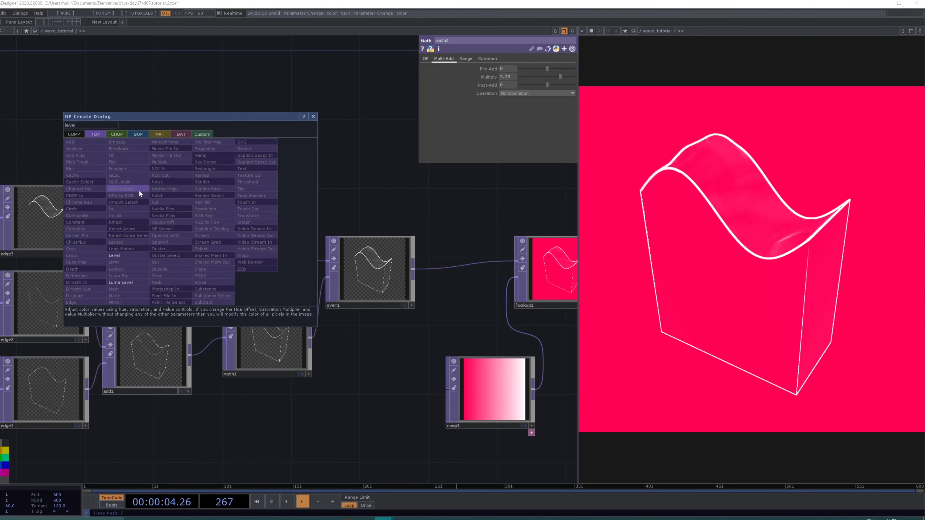
click(113, 255)
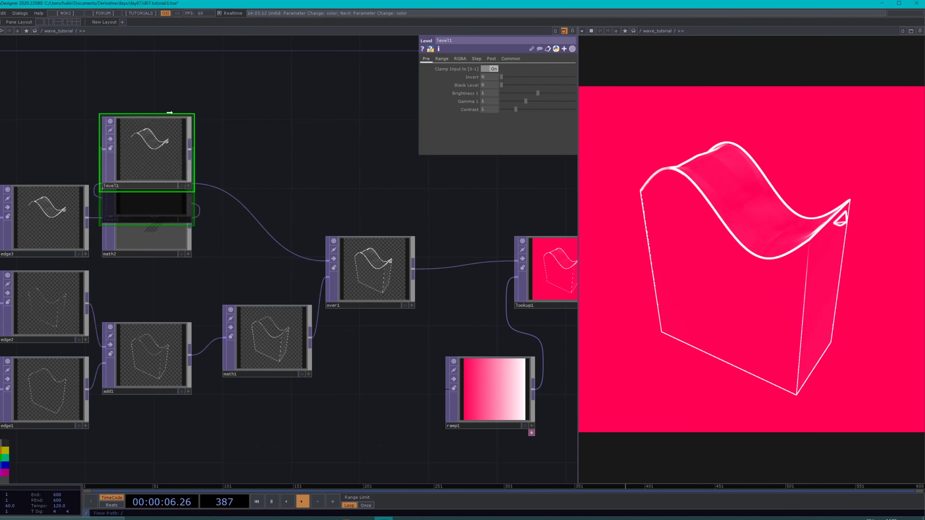
click(174, 137)
drag(539, 93, 654, 93)
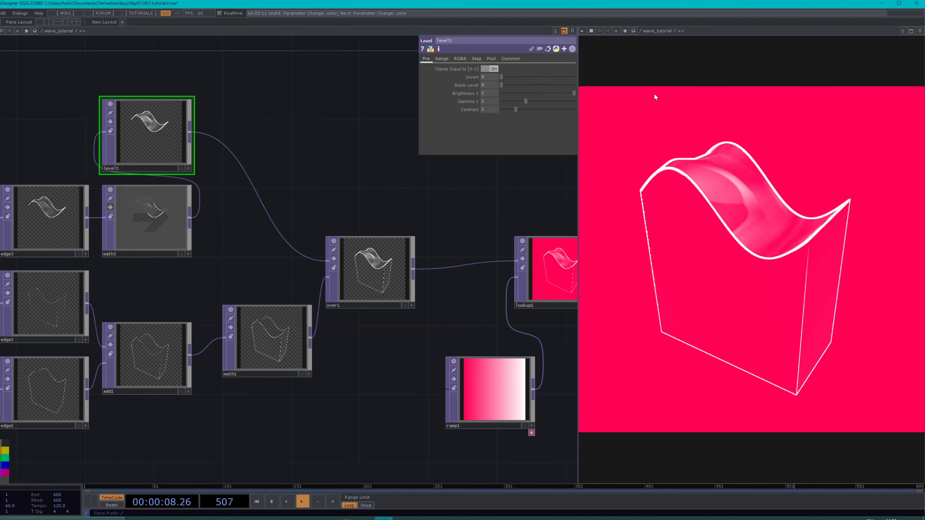
Step: Turn off the bypass on math2 and set its Multiply to about 1.69
click(111, 207)
click(154, 219)
drag(560, 77, 533, 82)
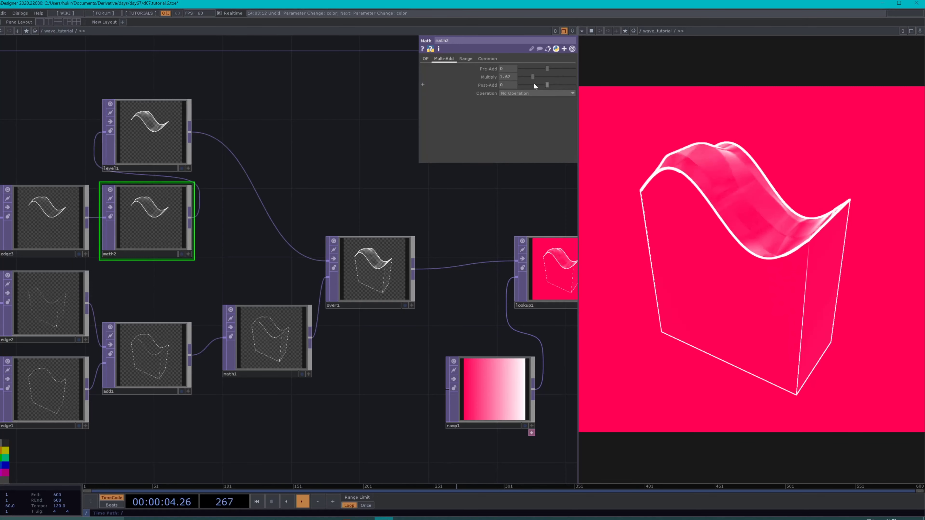
Step: Insert a Blur TOP between level1 and over1 and place it beside level1
right_click(189, 134)
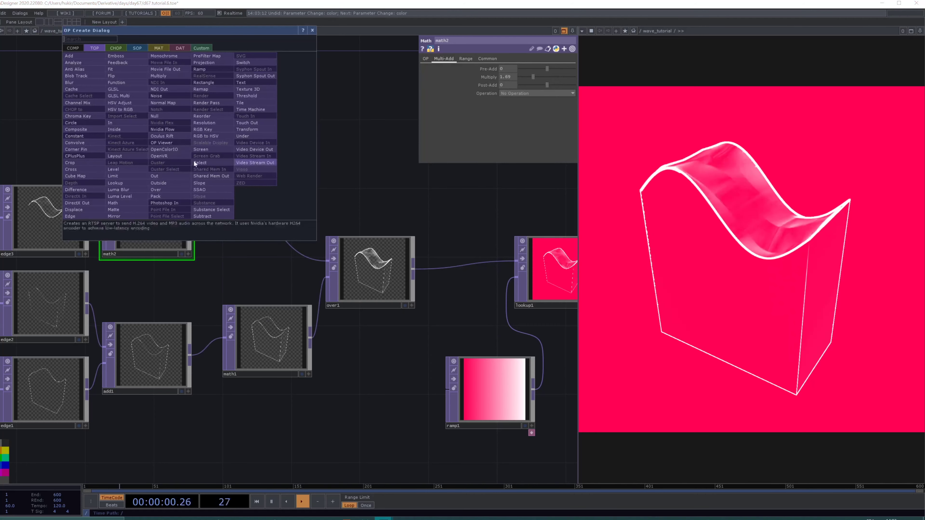
text(blur)
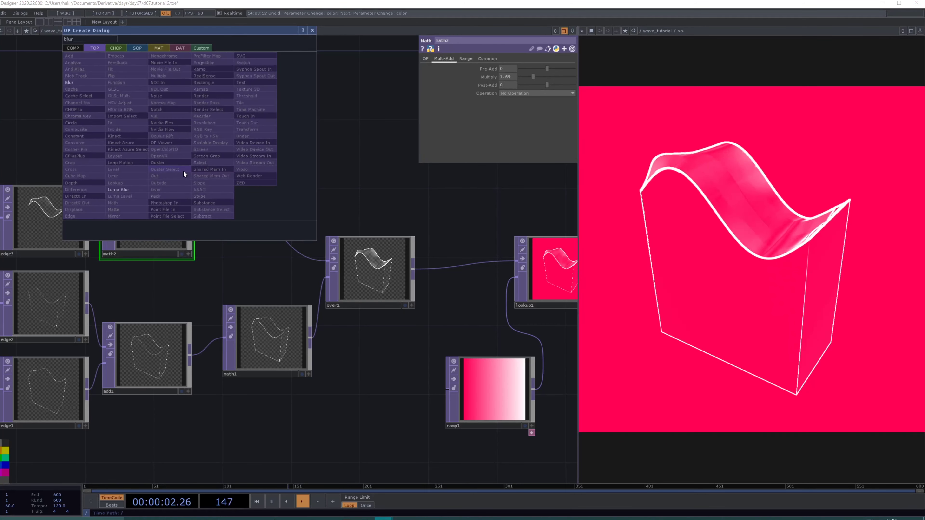
key(Return)
click(269, 142)
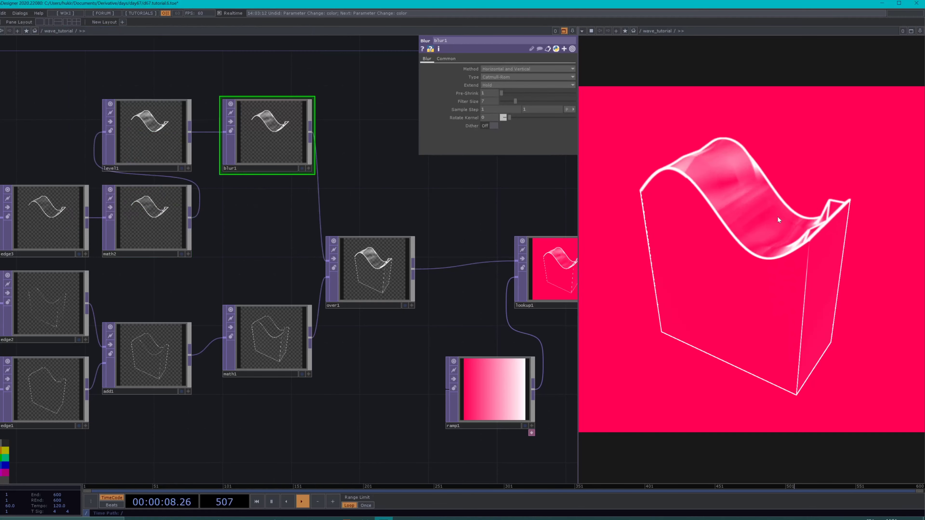
Step: Move the bg node farther from lookup1 to make room in the chain
scroll(392, 316, down, 2)
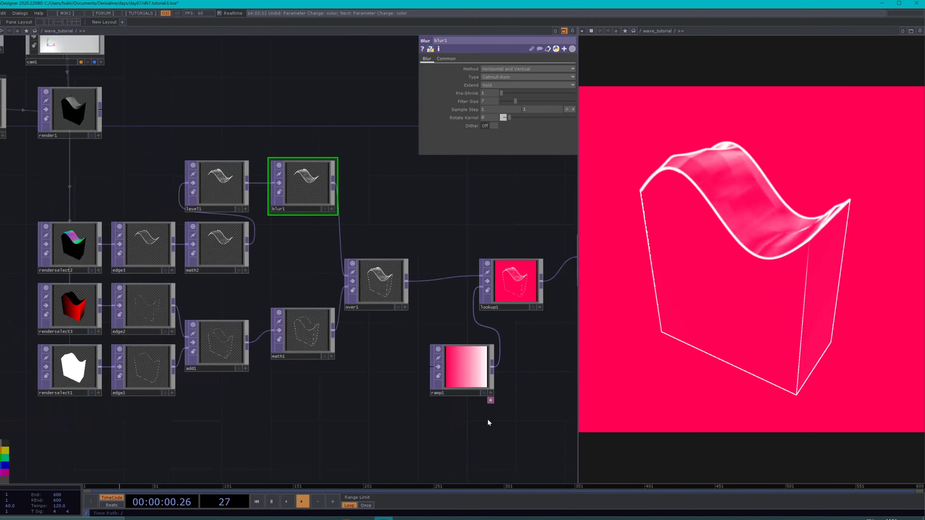
drag(489, 421, 164, 404)
drag(283, 248, 491, 261)
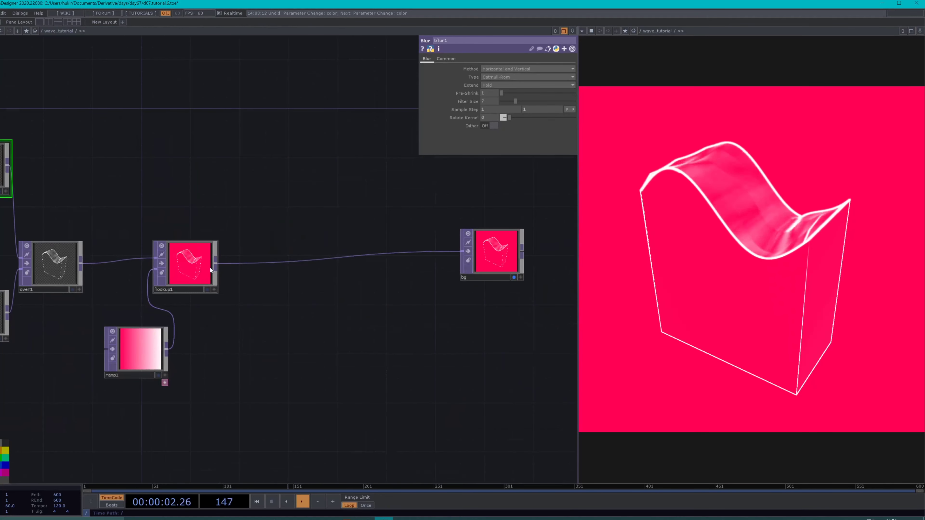
Step: Add a Rectangle TOP fed from lookup1's output and place it below the wire to bg
right_click(214, 265)
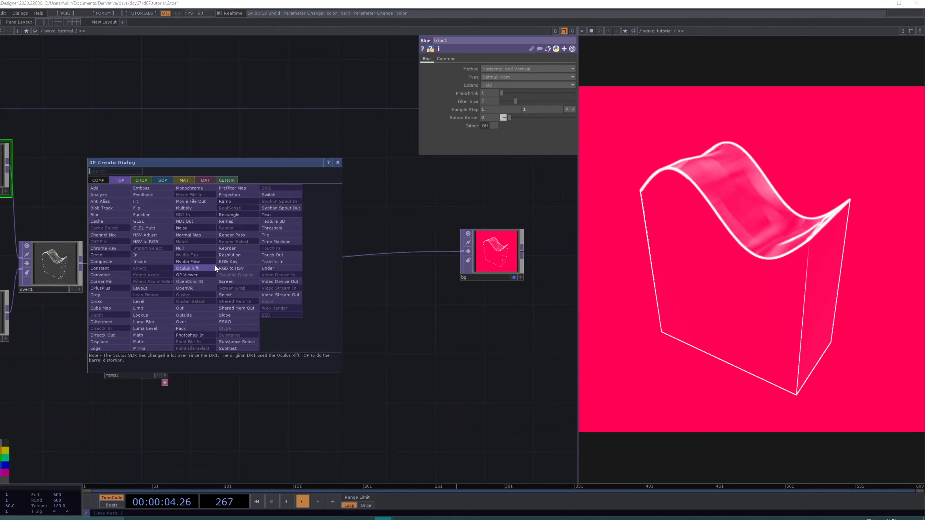
click(313, 374)
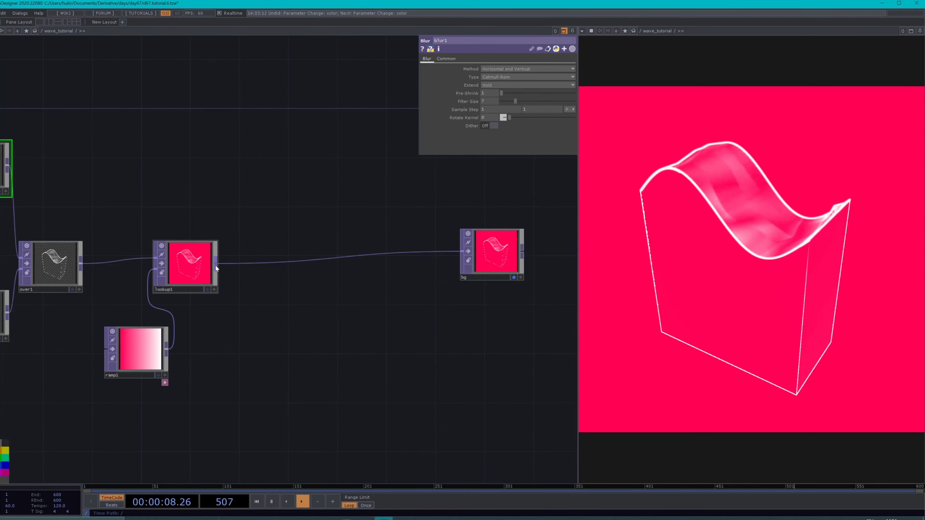
right_click(215, 265)
text(rect)
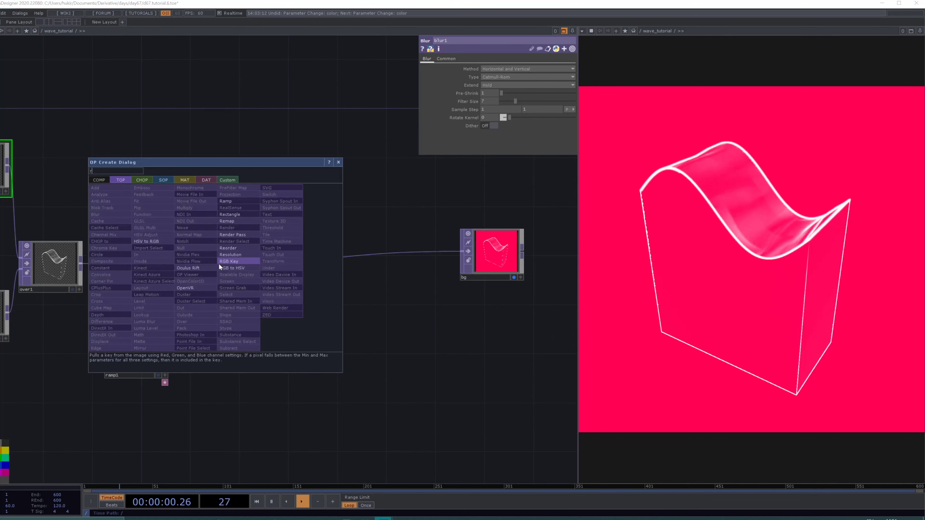
click(237, 218)
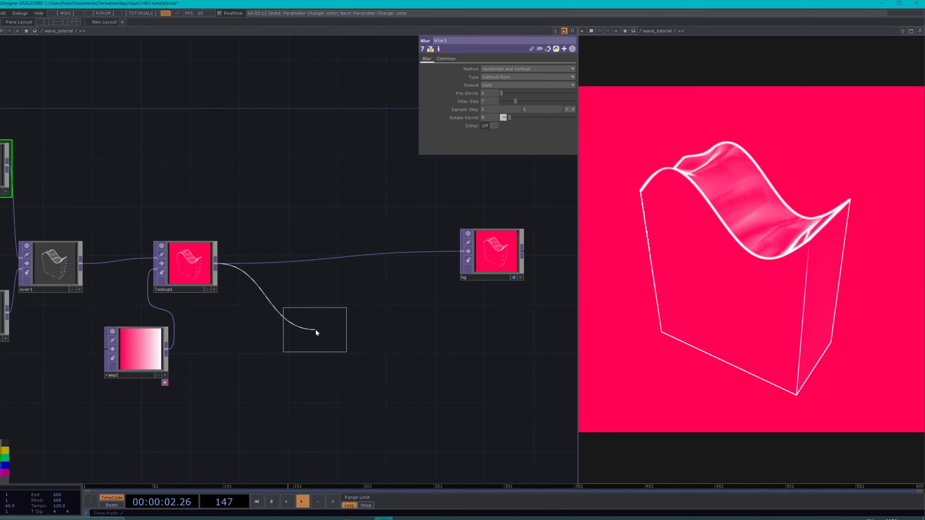
click(309, 337)
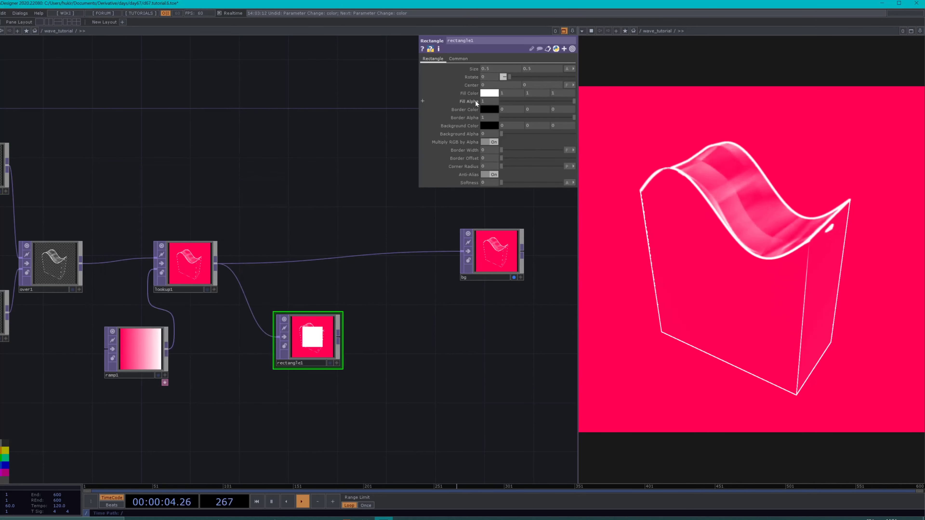
Step: Set rectangle1's Fill Alpha to 0, Border Width to 0.1 and Border Color to a near-white of about 0.924
drag(488, 101, 461, 108)
drag(501, 150, 645, 156)
click(490, 110)
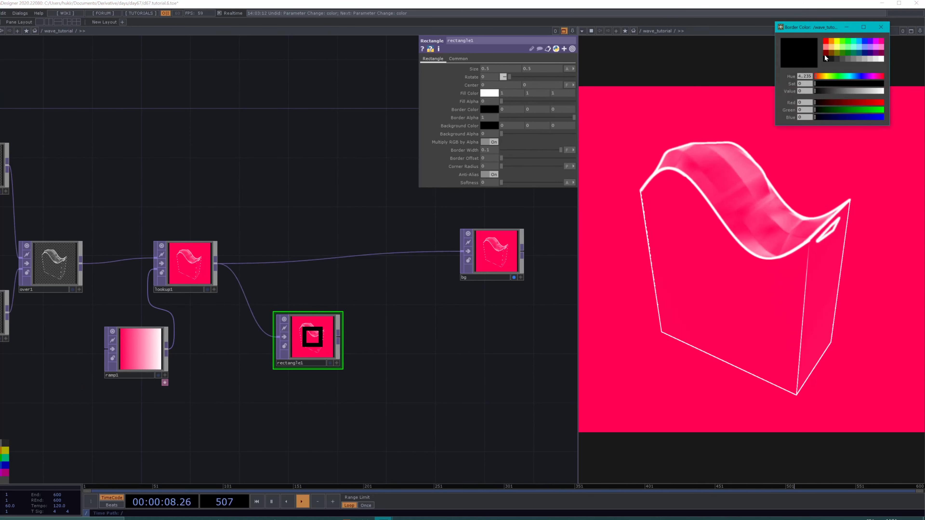
drag(849, 92, 877, 91)
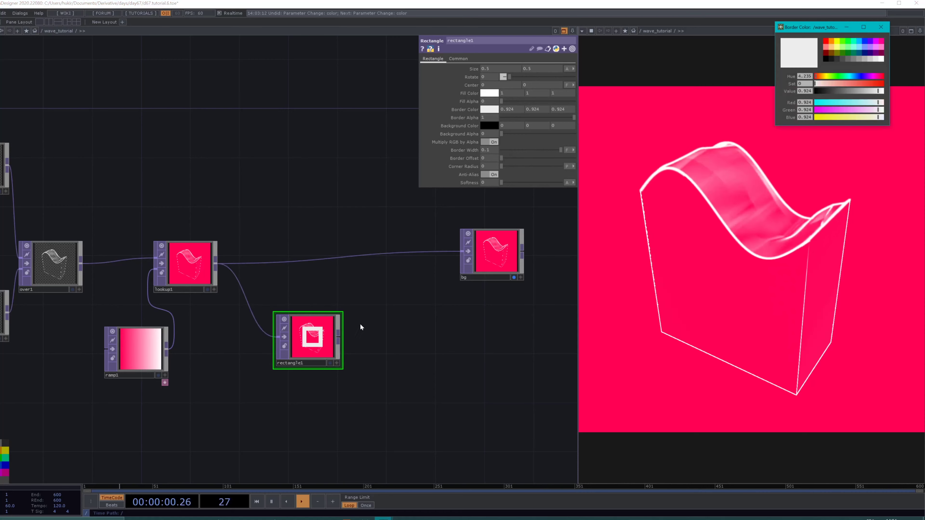
Step: Insert an Over TOP between lookup1 and bg and connect rectangle1 as its first input, with lookup1 as the second
right_click(358, 255)
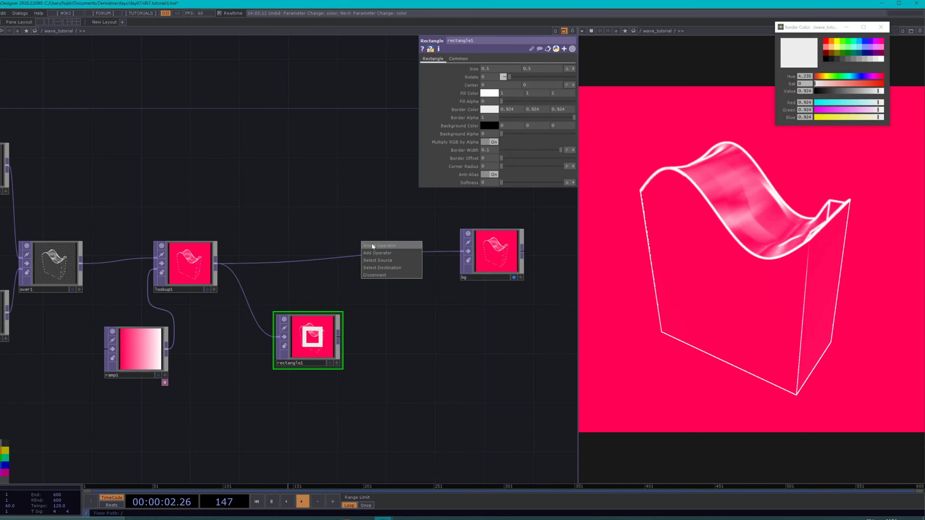
click(375, 241)
text(ove)
key(Return)
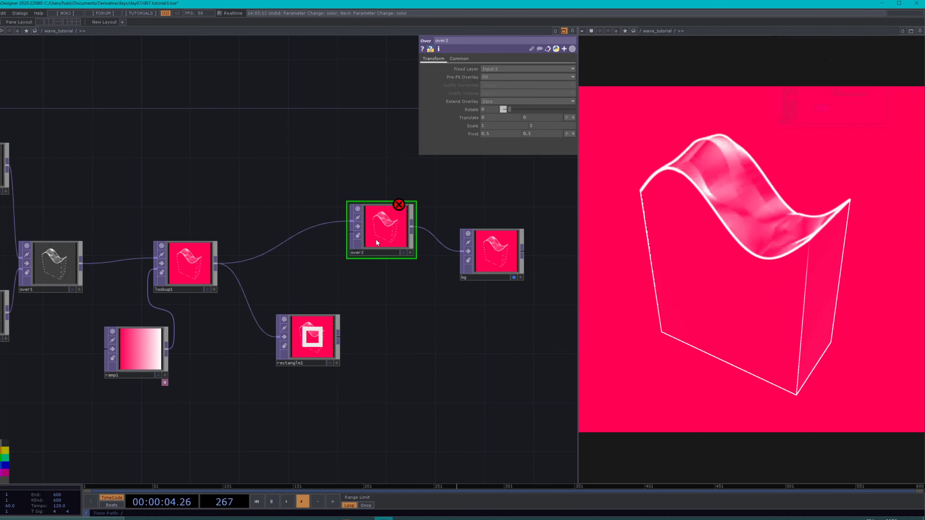
drag(341, 339, 344, 237)
drag(320, 350, 284, 312)
drag(349, 234, 351, 221)
Step: Set rectangle1's Size to about 1.17 in both directions so its border frames the image edge
click(274, 301)
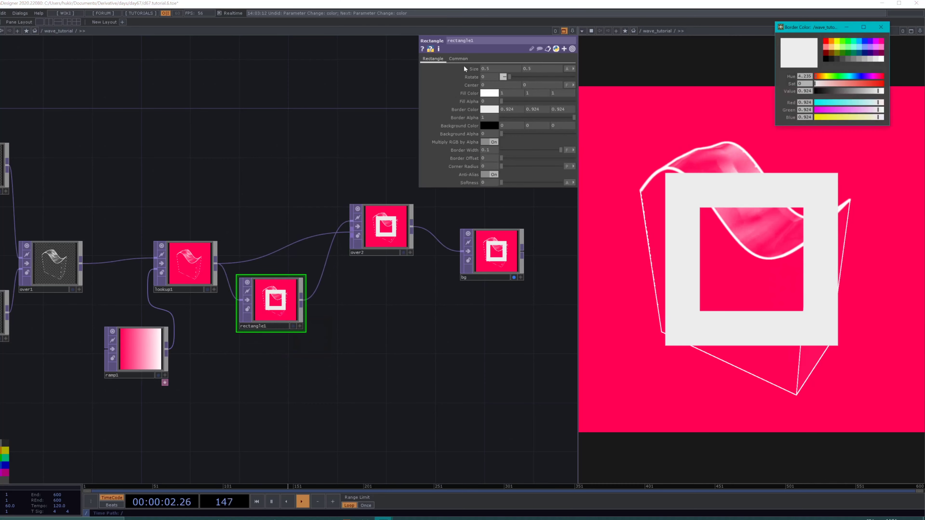
middle_drag(464, 78, 468, 57)
scroll(283, 361, down, 5)
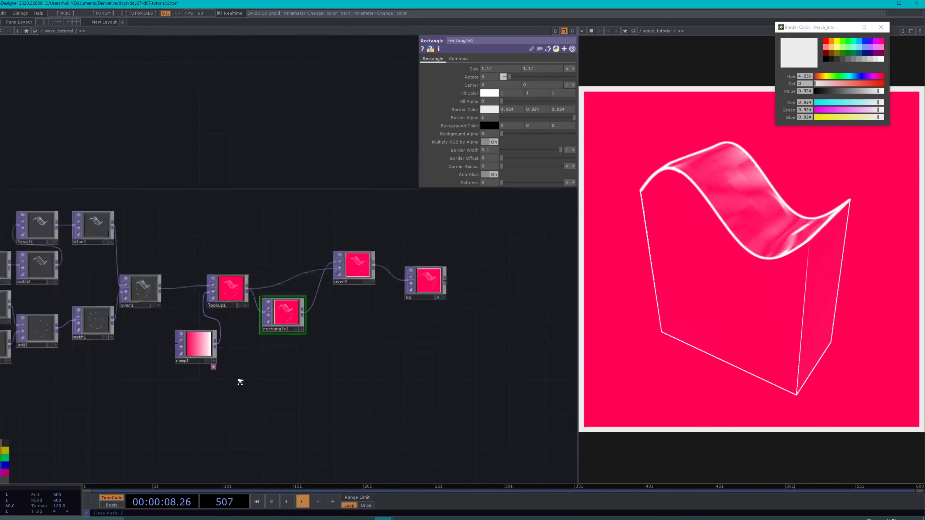
Step: Review the finished node network from the geometry and render nodes through the edge chain to bg
scroll(260, 330, up, 2)
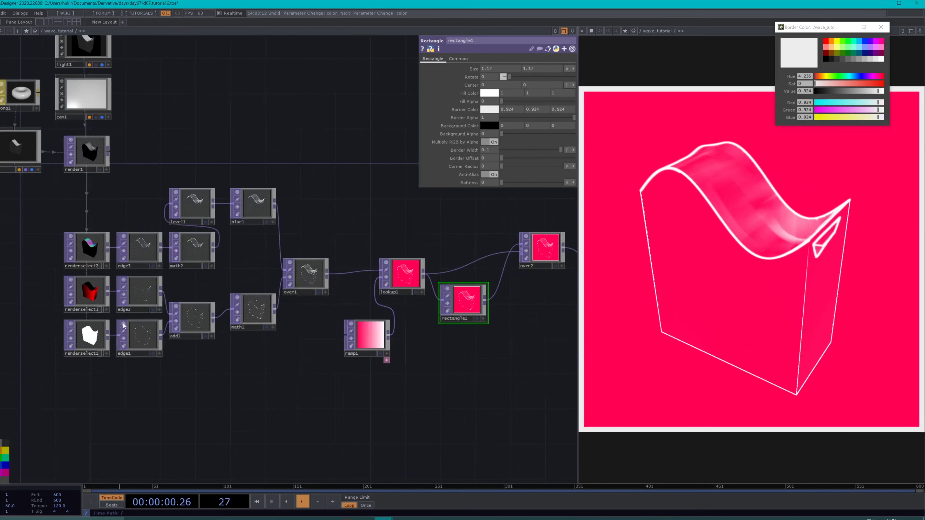
scroll(325, 396, down, 2)
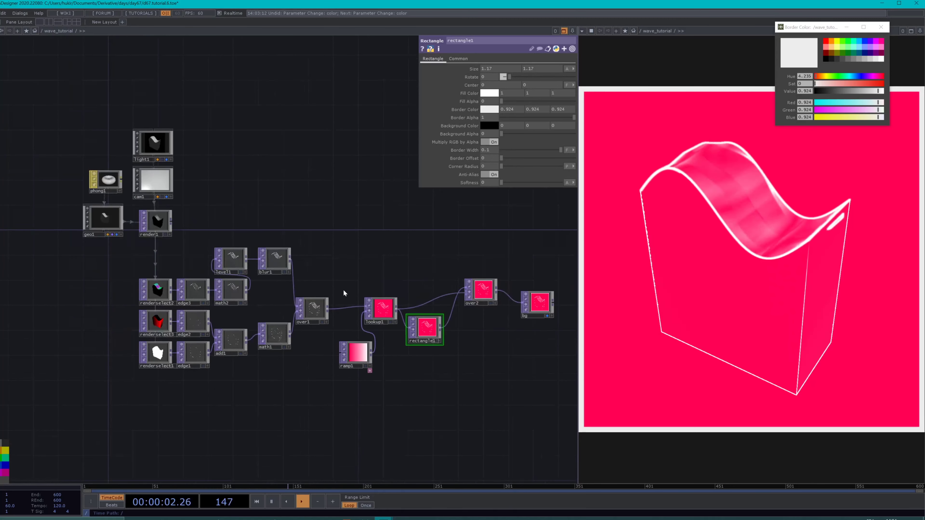
drag(535, 382, 118, 230)
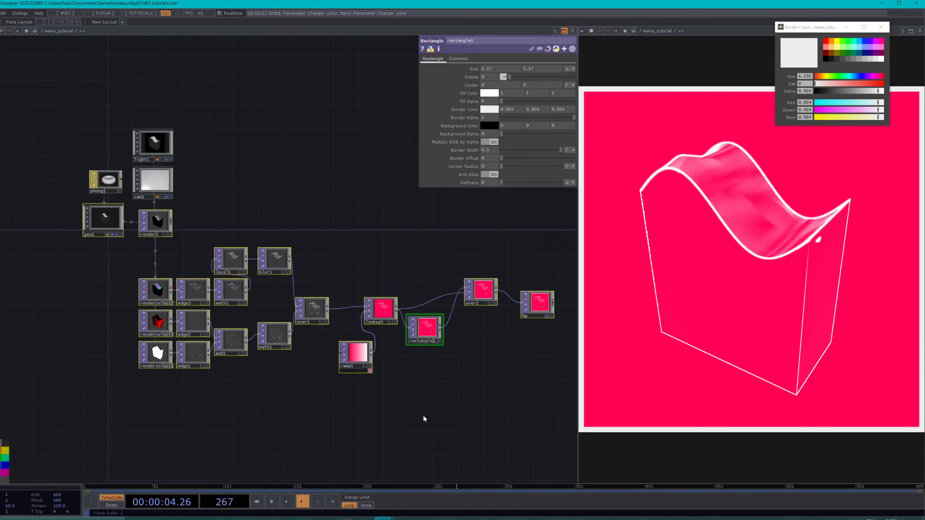
click(504, 380)
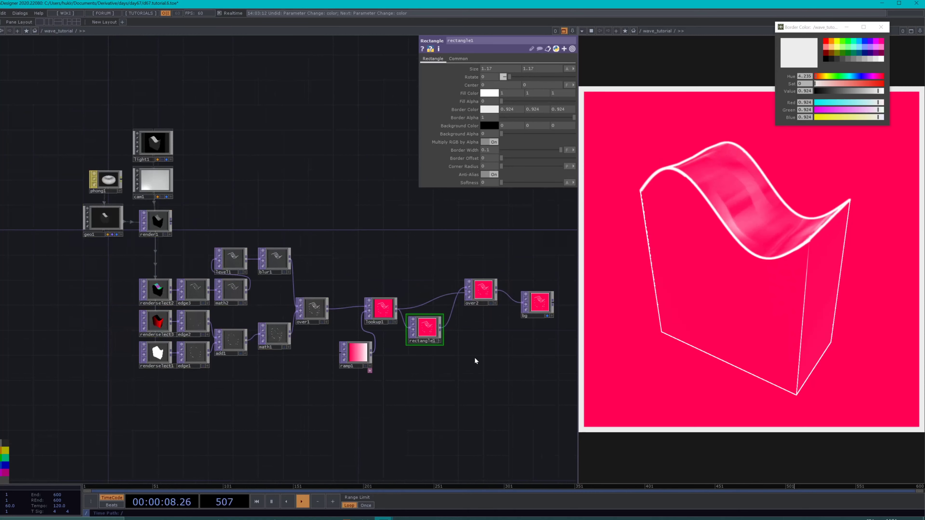
drag(529, 394, 138, 236)
drag(536, 366, 138, 258)
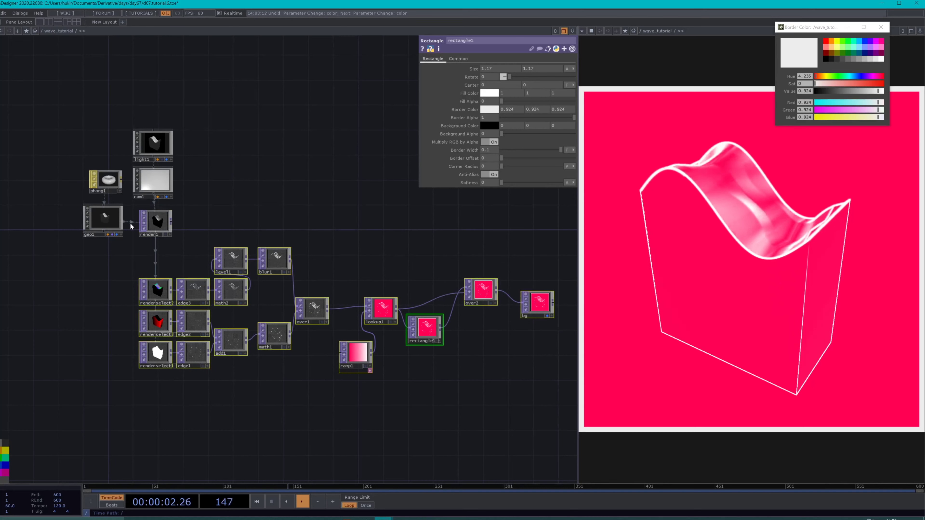
click(107, 223)
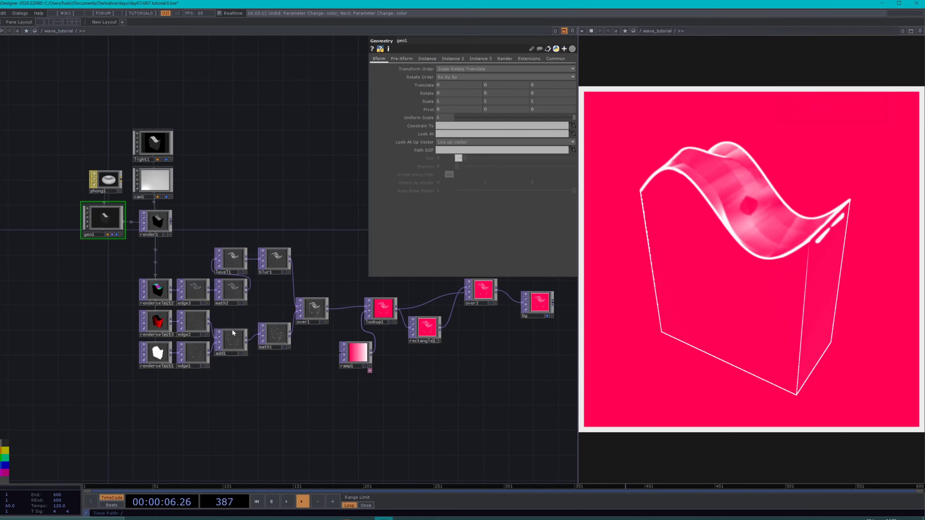
Step: Go up to the project's root network and move the text node with the author's handle lower, below the local node
key(u)
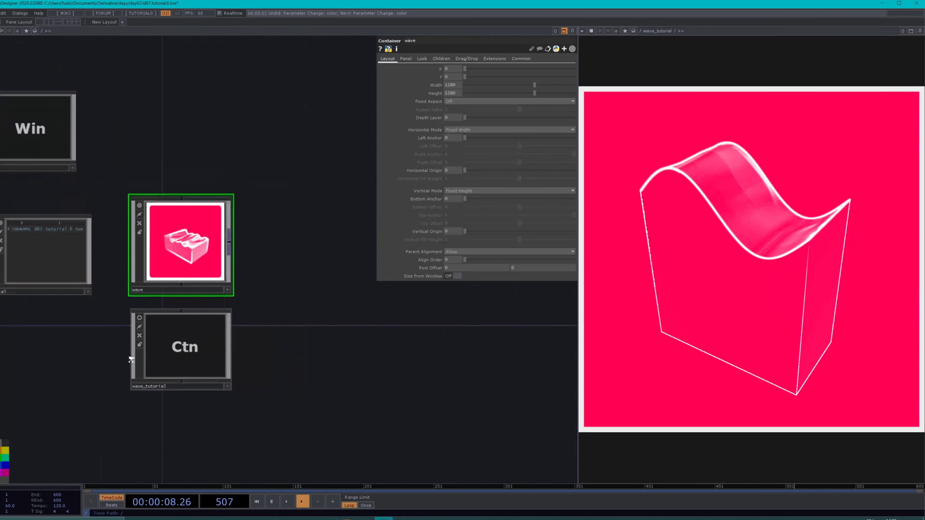
middle_drag(131, 359, 50, 341)
drag(97, 342, 229, 335)
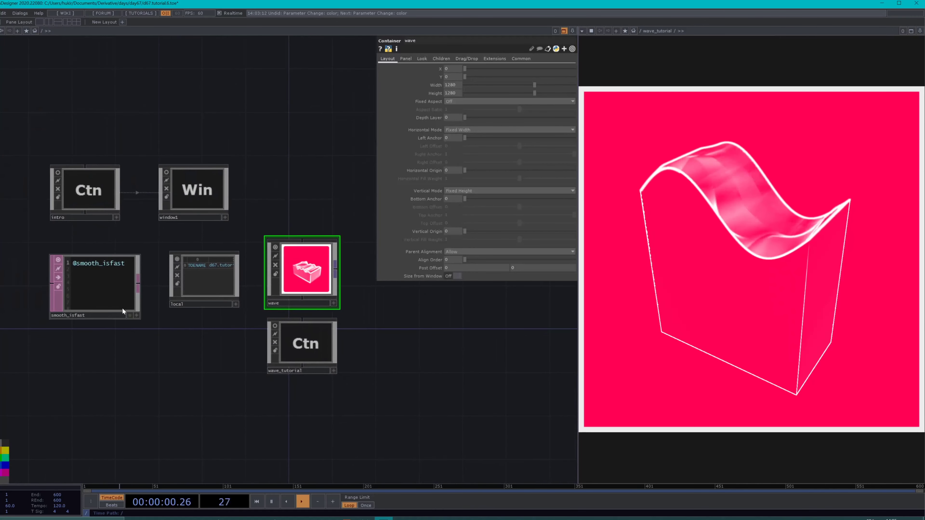
drag(81, 281, 106, 332)
scroll(106, 331, up, 5)
scroll(87, 300, down, 4)
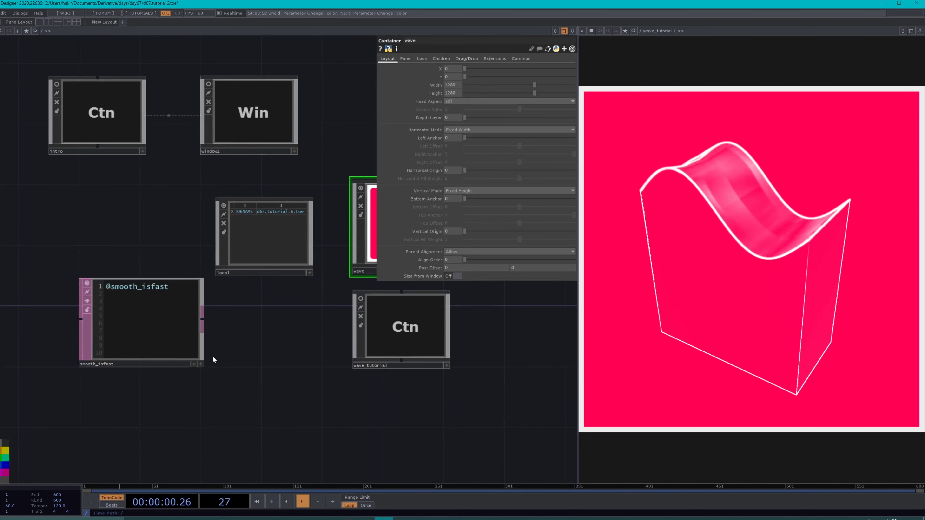
drag(321, 365, 182, 351)
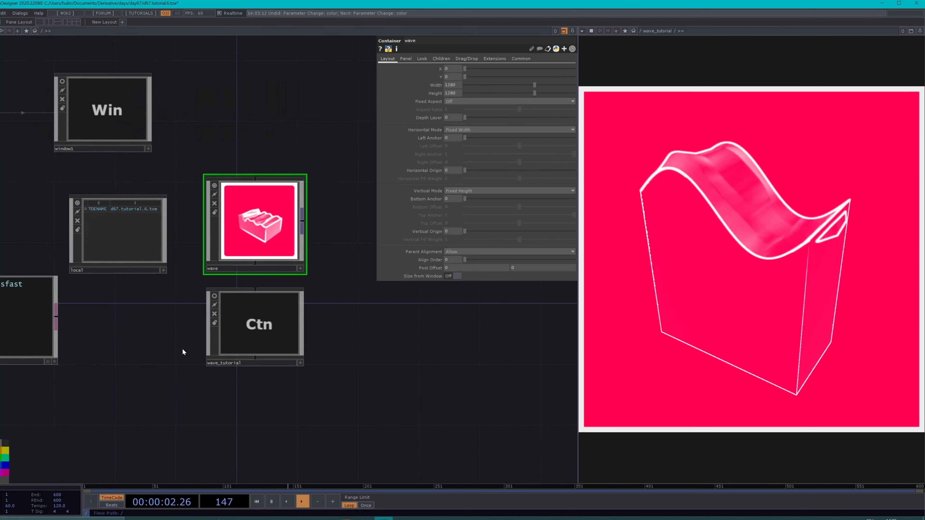
drag(107, 372, 206, 386)
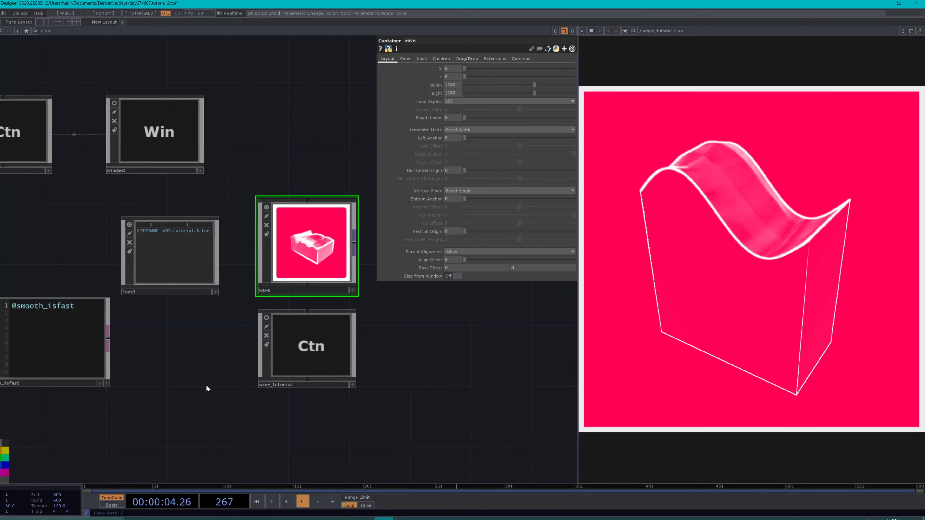
scroll(207, 386, down, 2)
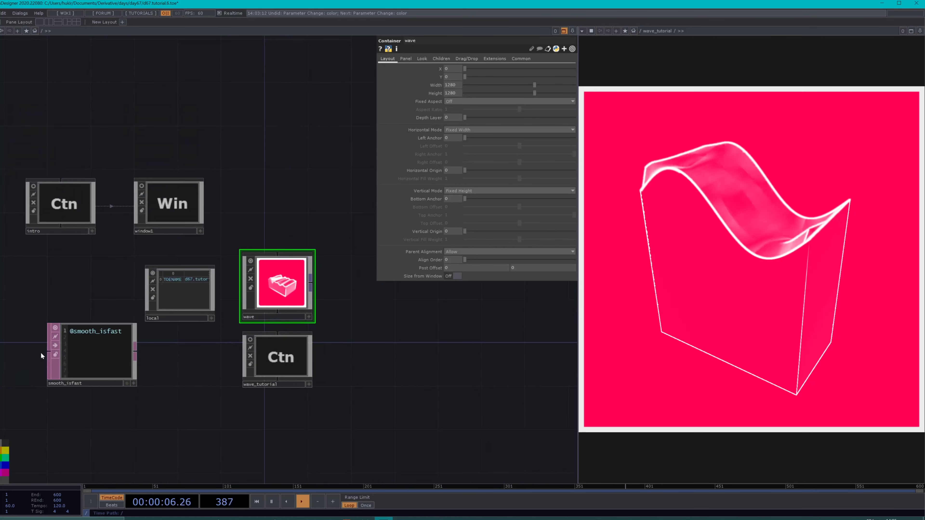